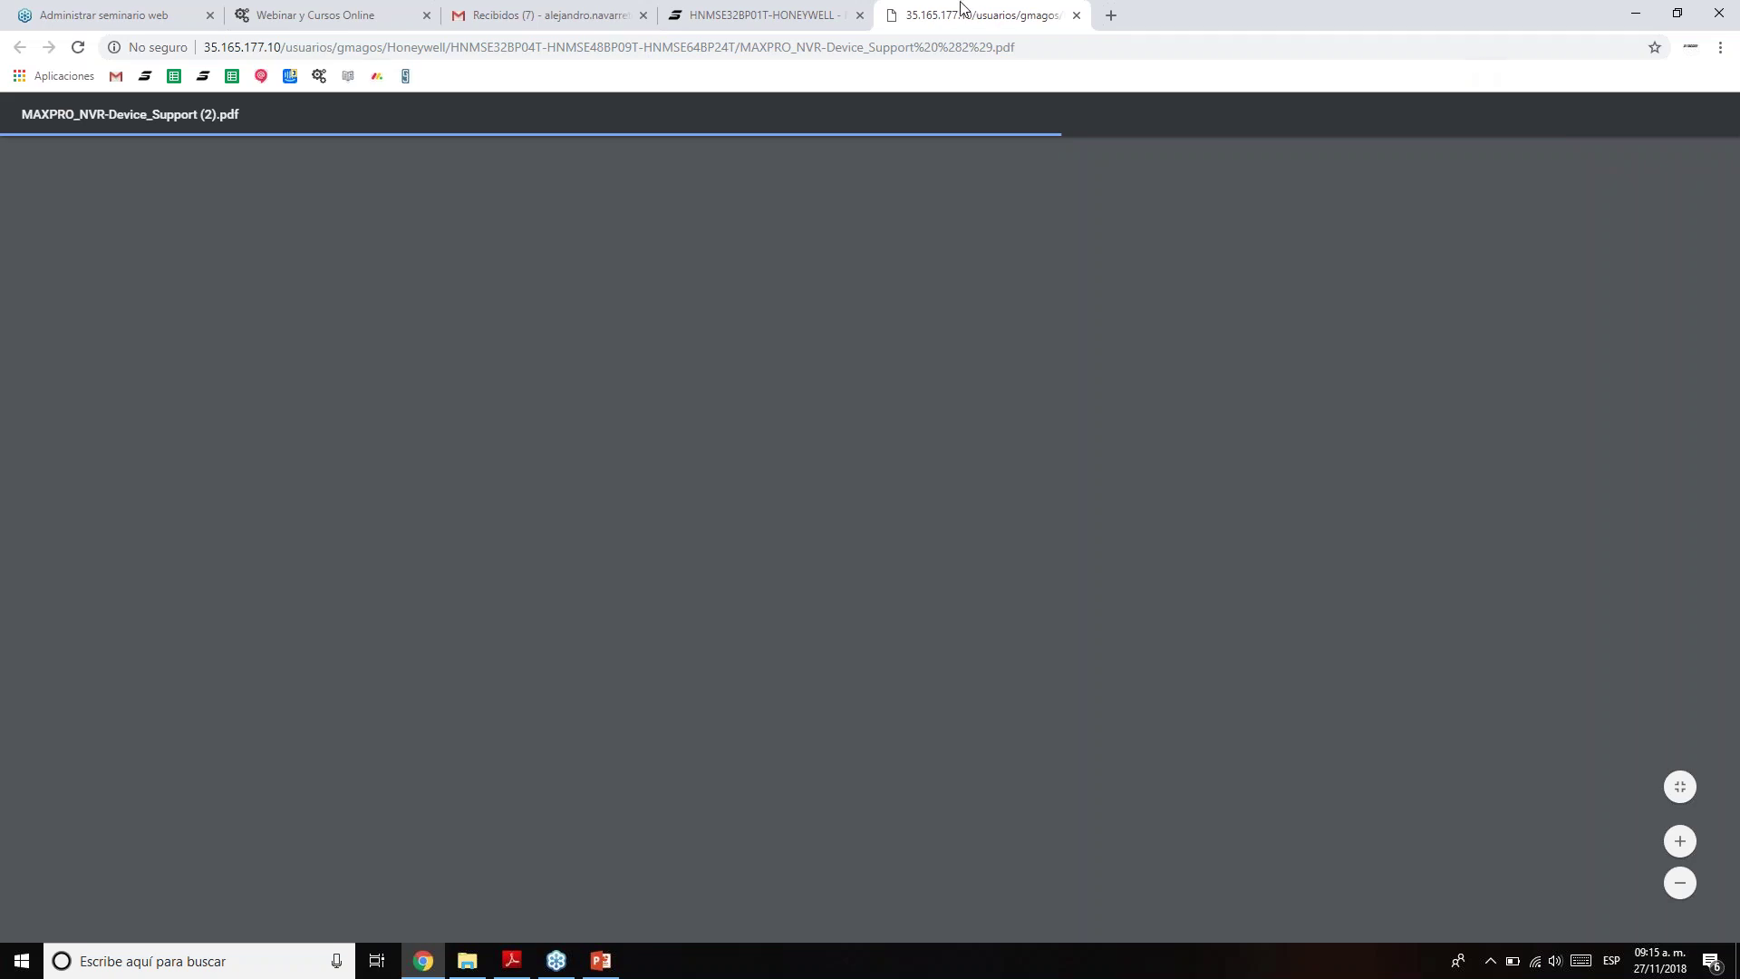
Download the 800-15136 MAXPRO NVR SE storage estimator spreadsheet, then go back to the device support PDF
left_click(748, 13)
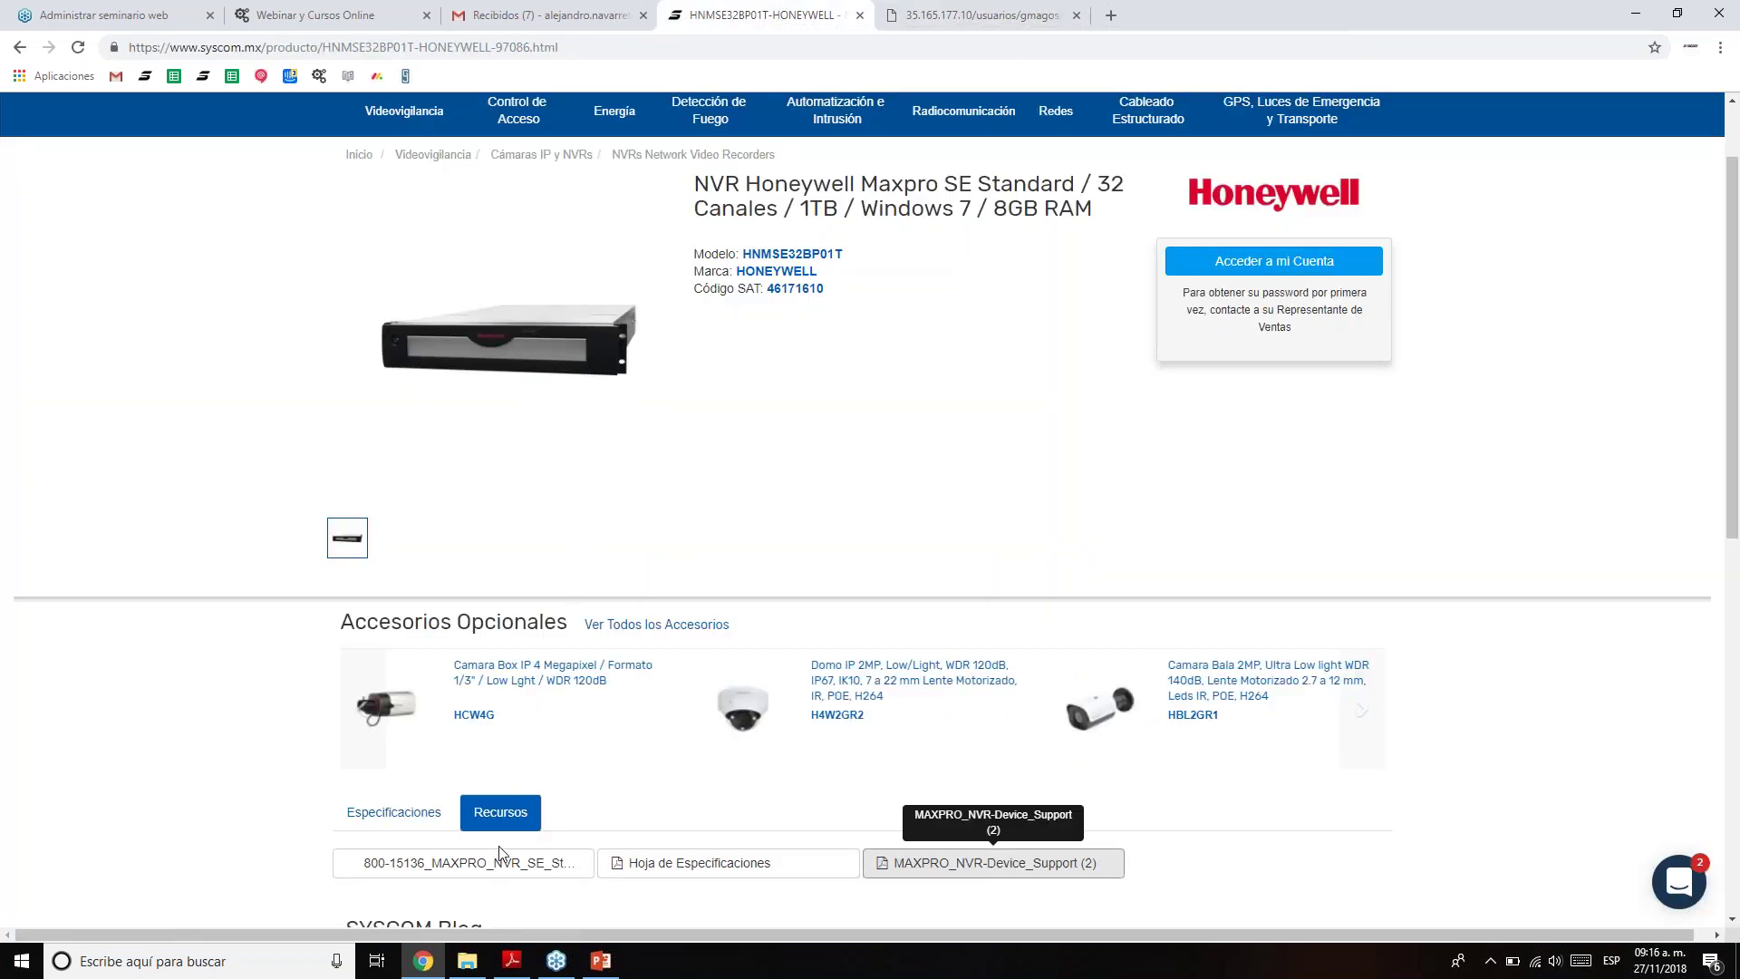
left_click(486, 869)
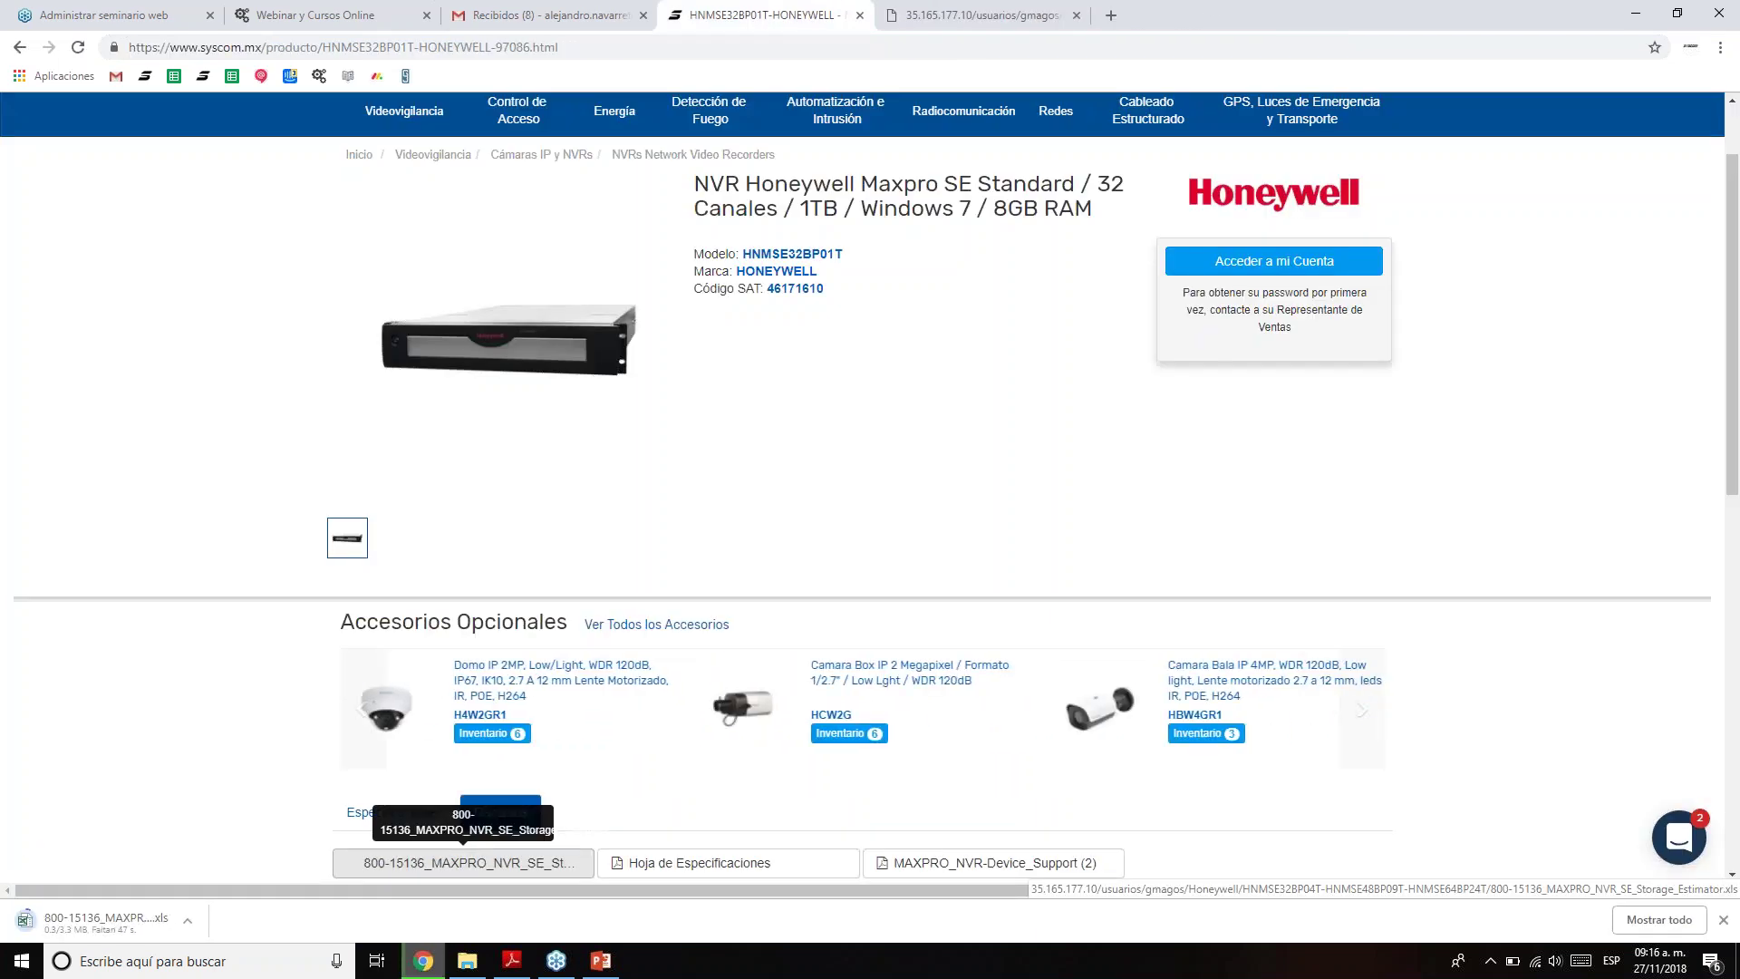
left_click(966, 11)
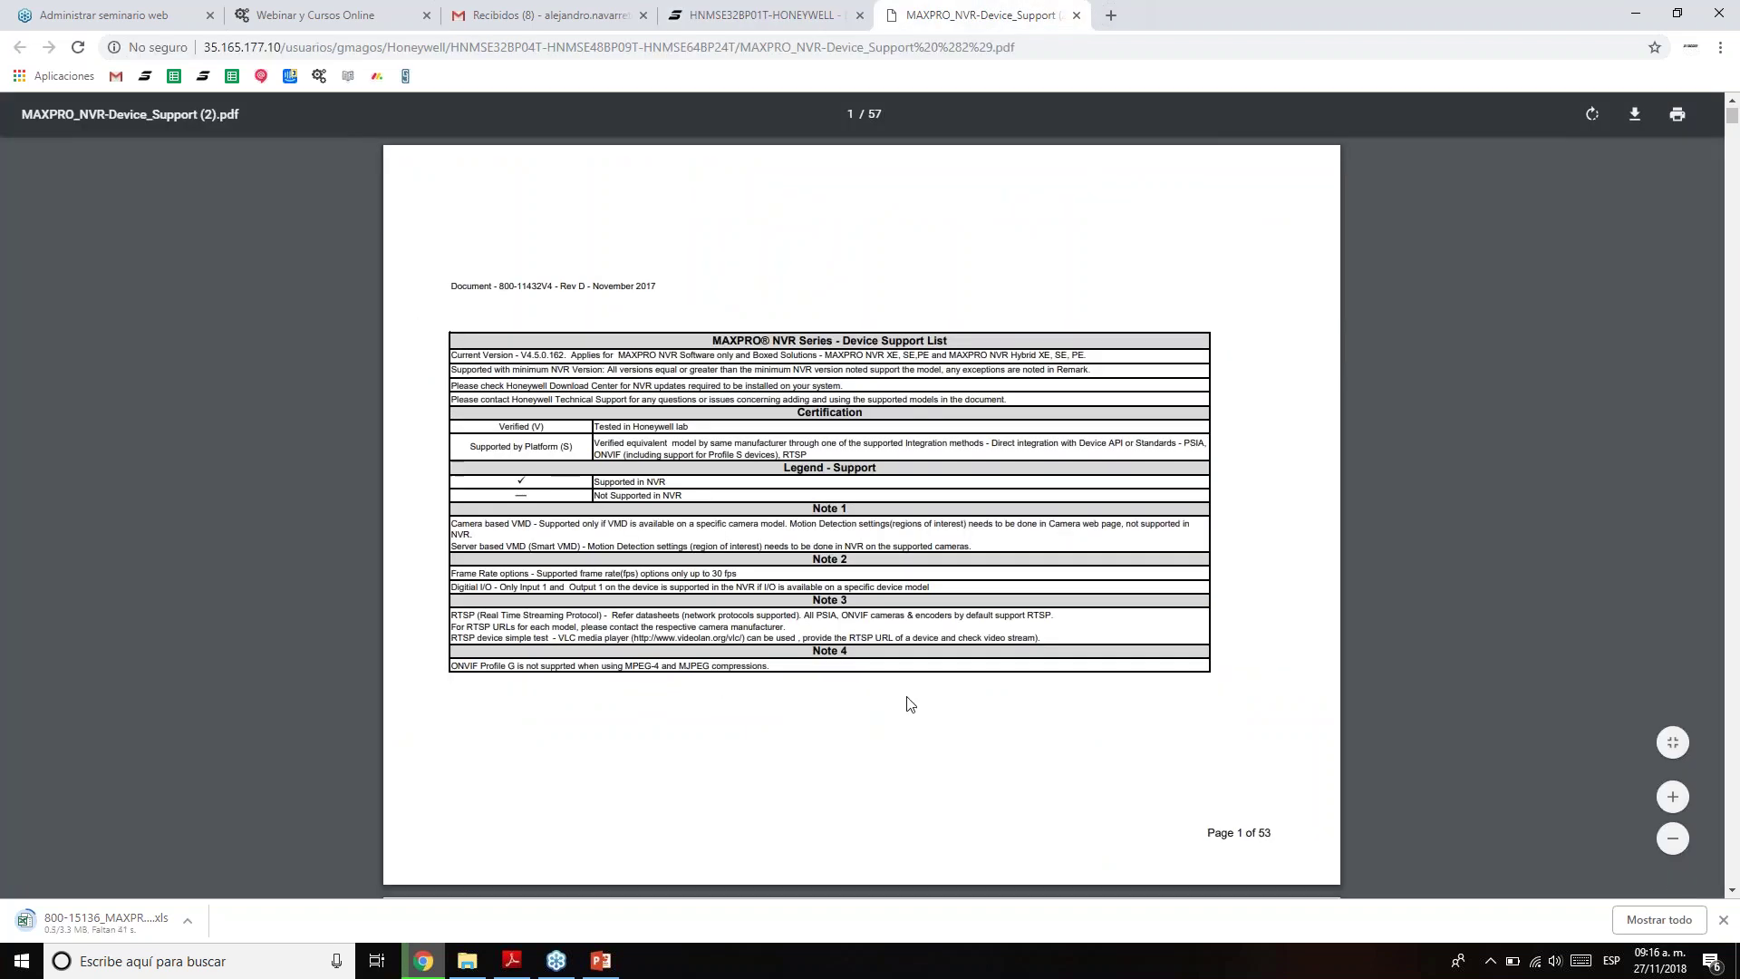
Scroll the device support PDF past the Bosch and Vivotek SUPREME tables to the Vivotek Fixed Series
scroll(910, 703, "down", 3)
scroll(910, 703, "down", 10)
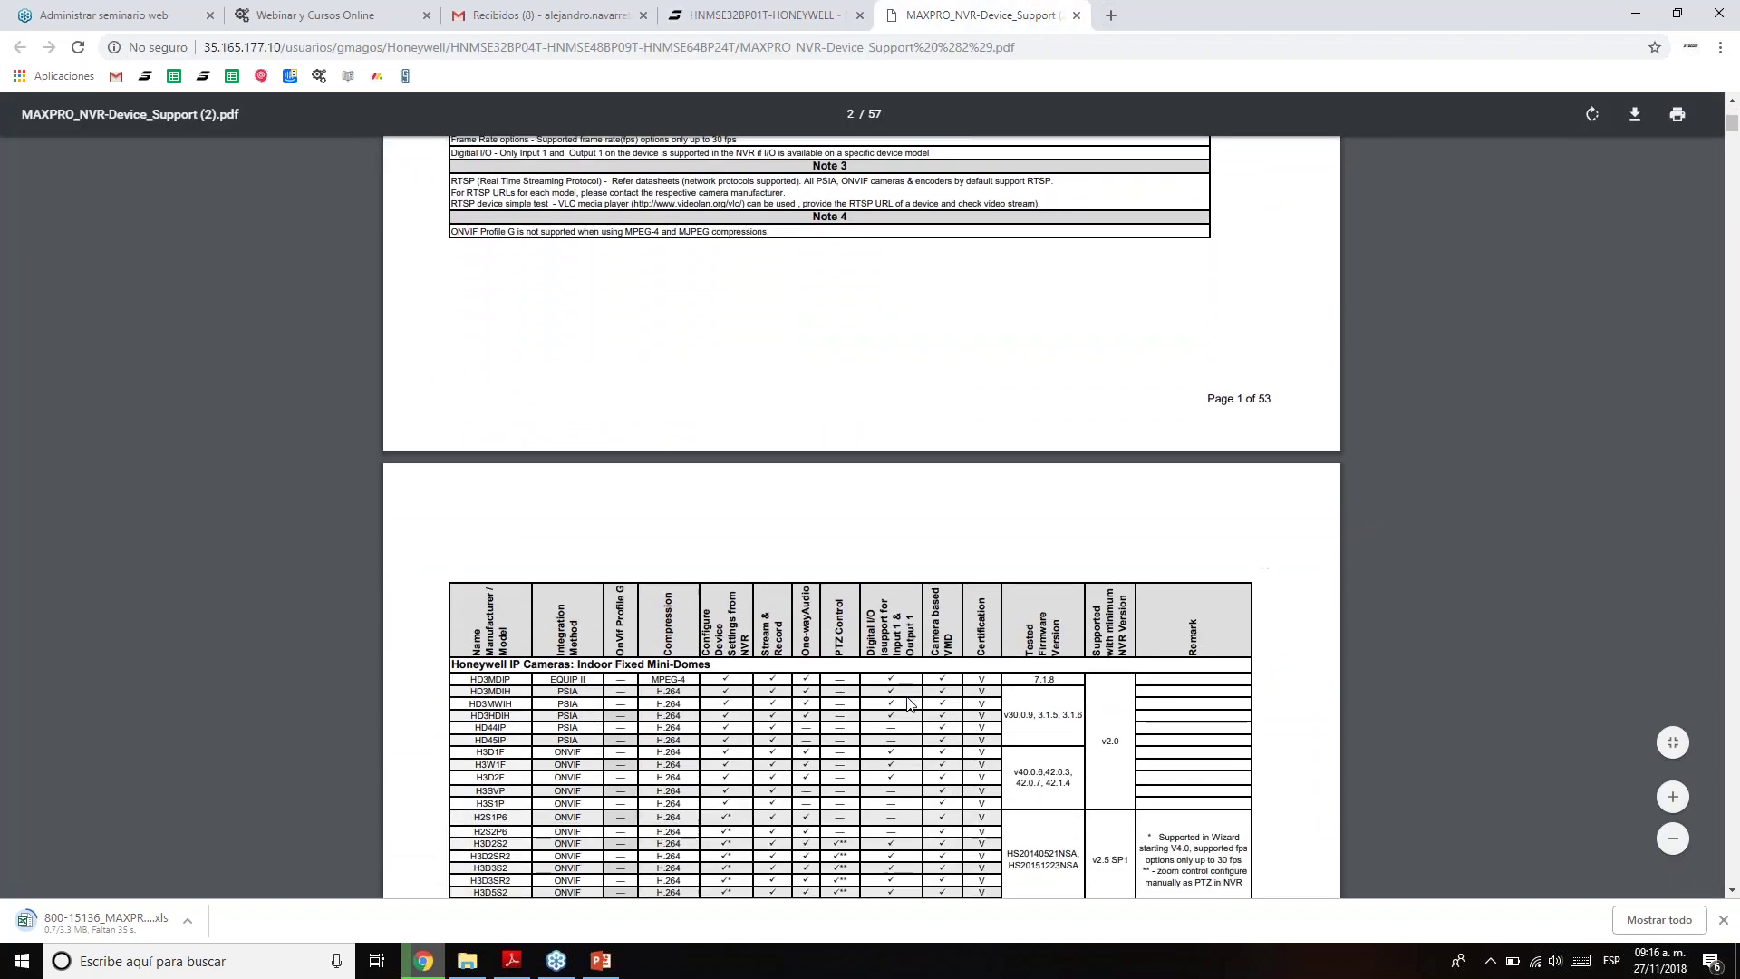
scroll(910, 704, "down", 15)
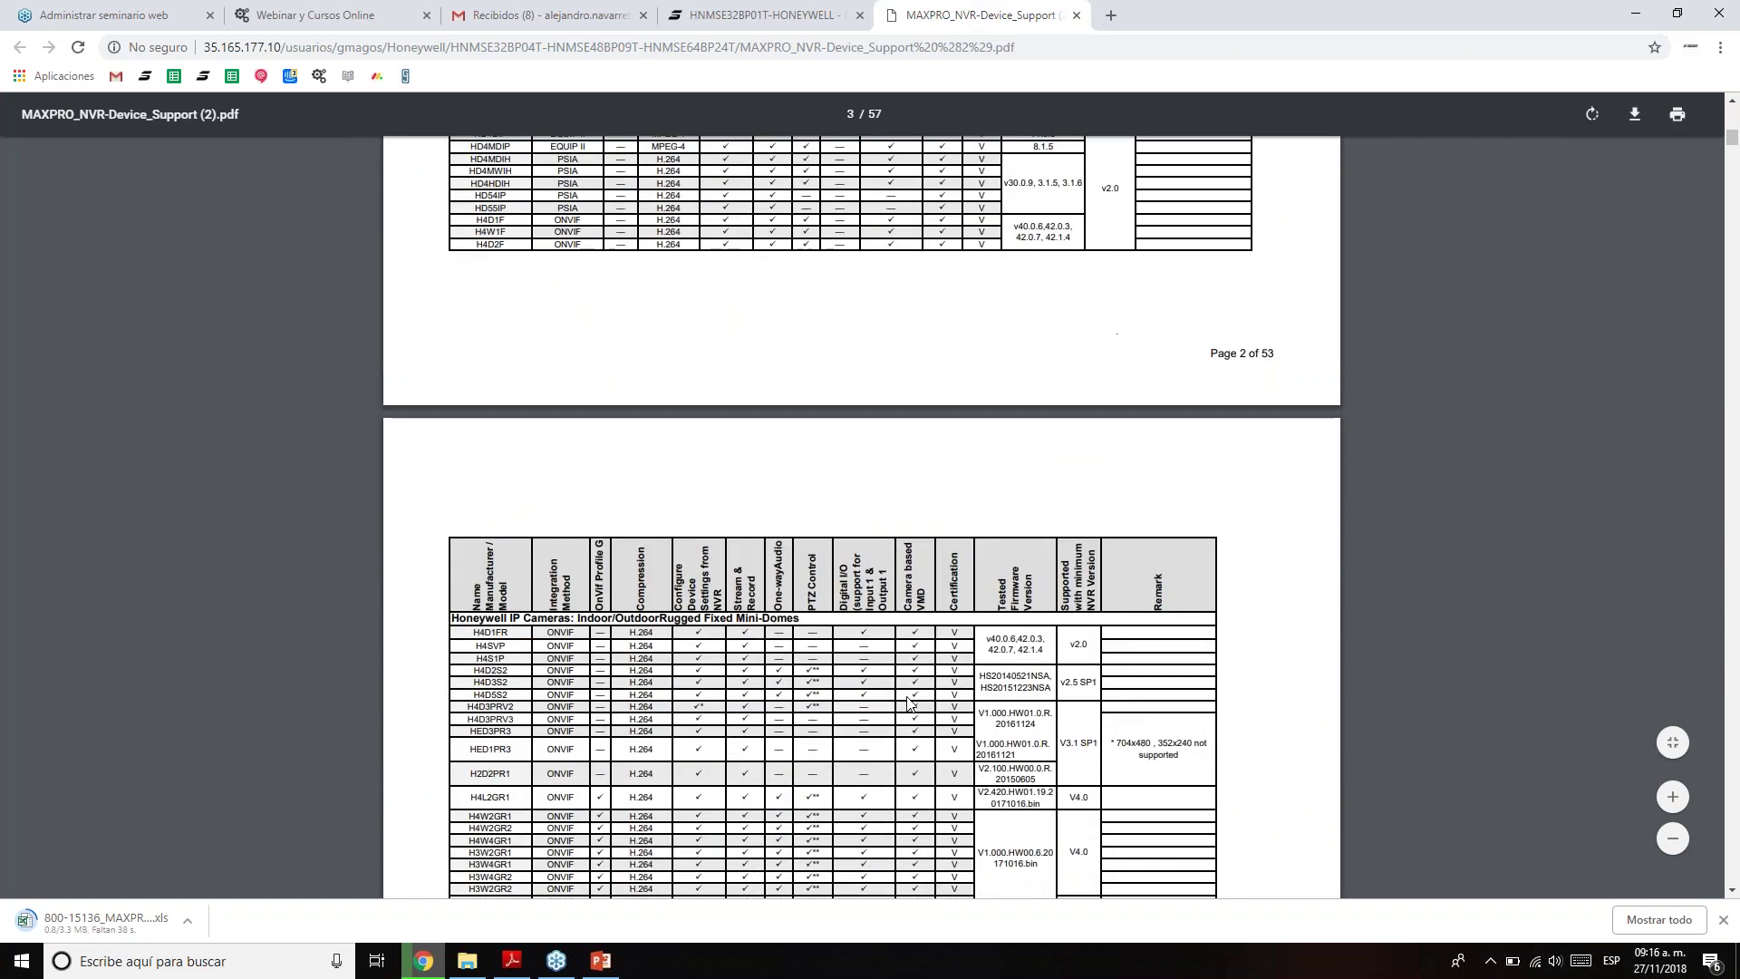
scroll(910, 703, "down", 15)
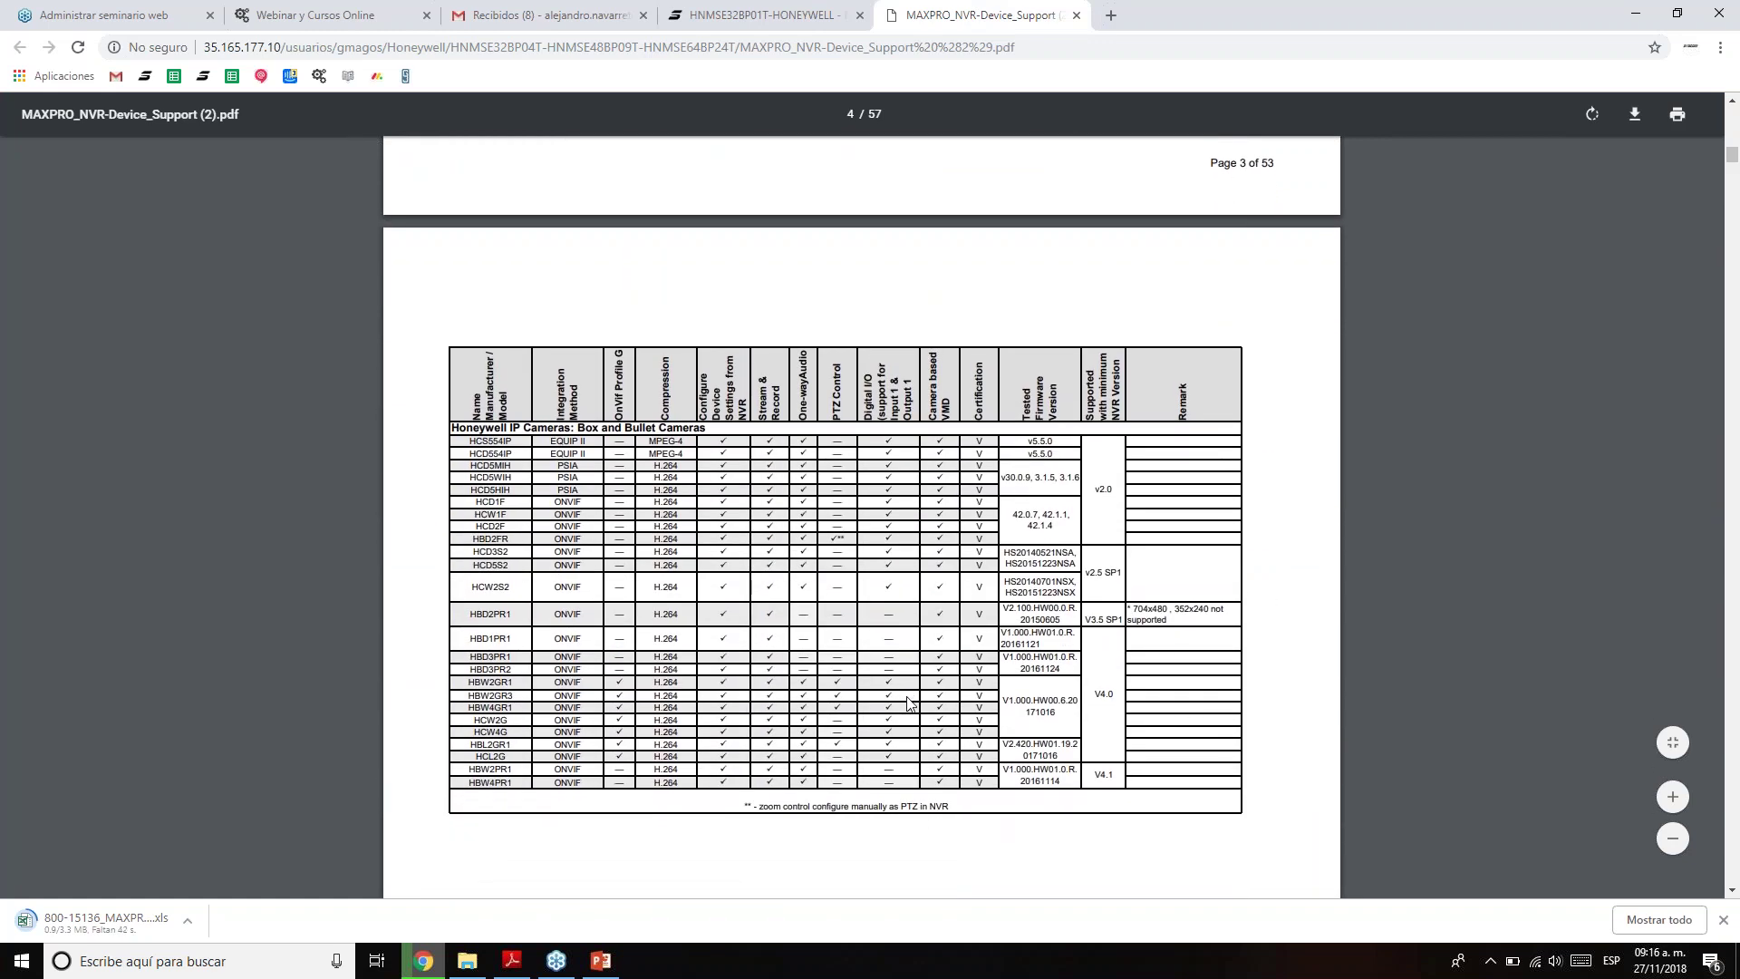
scroll(910, 704, "down", 15)
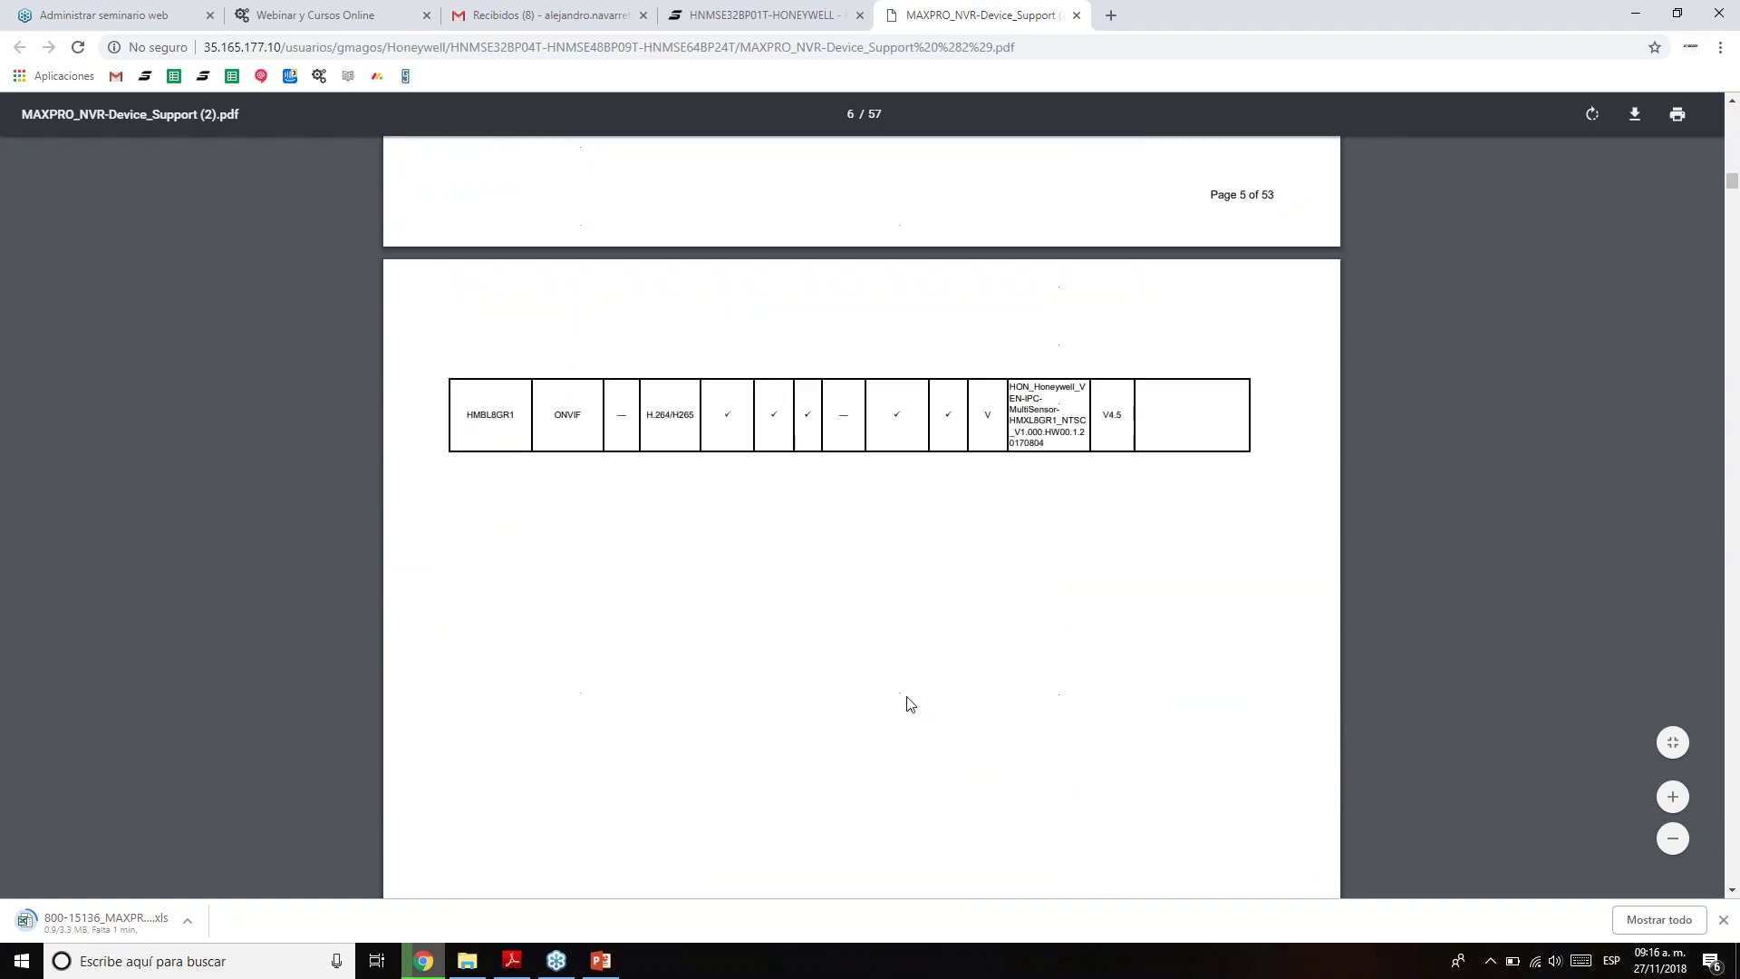
scroll(909, 704, "down", 3)
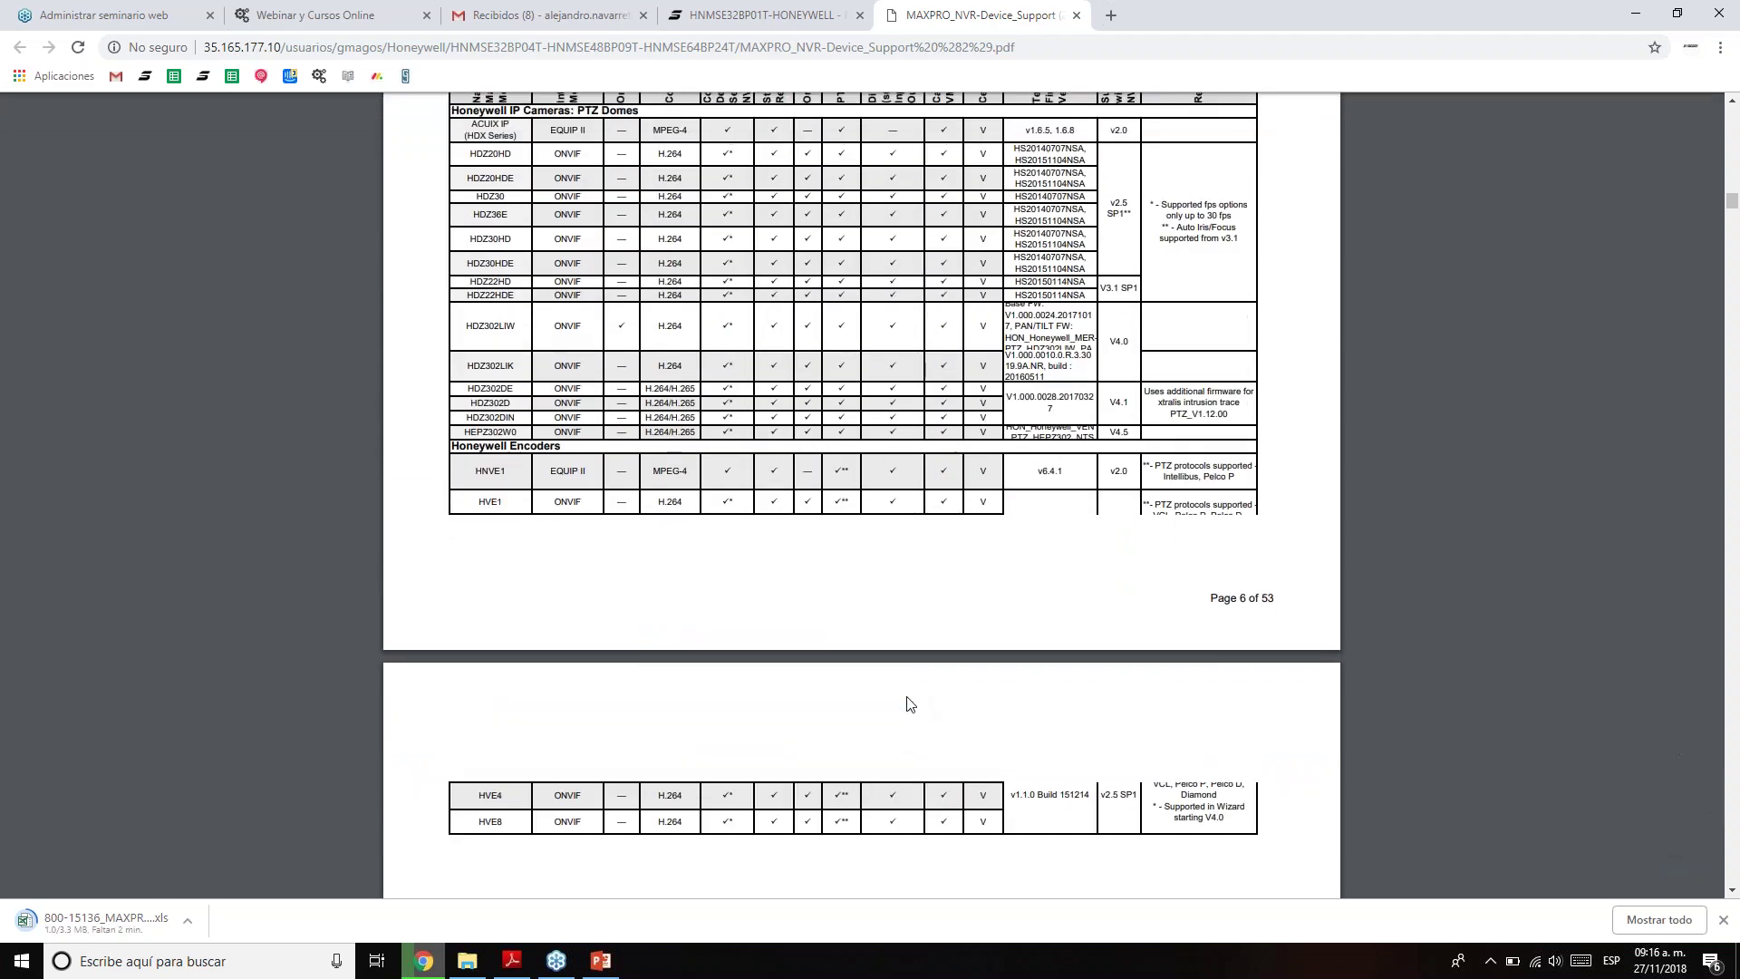
scroll(910, 703, "down", 1)
scroll(910, 703, "down", 20)
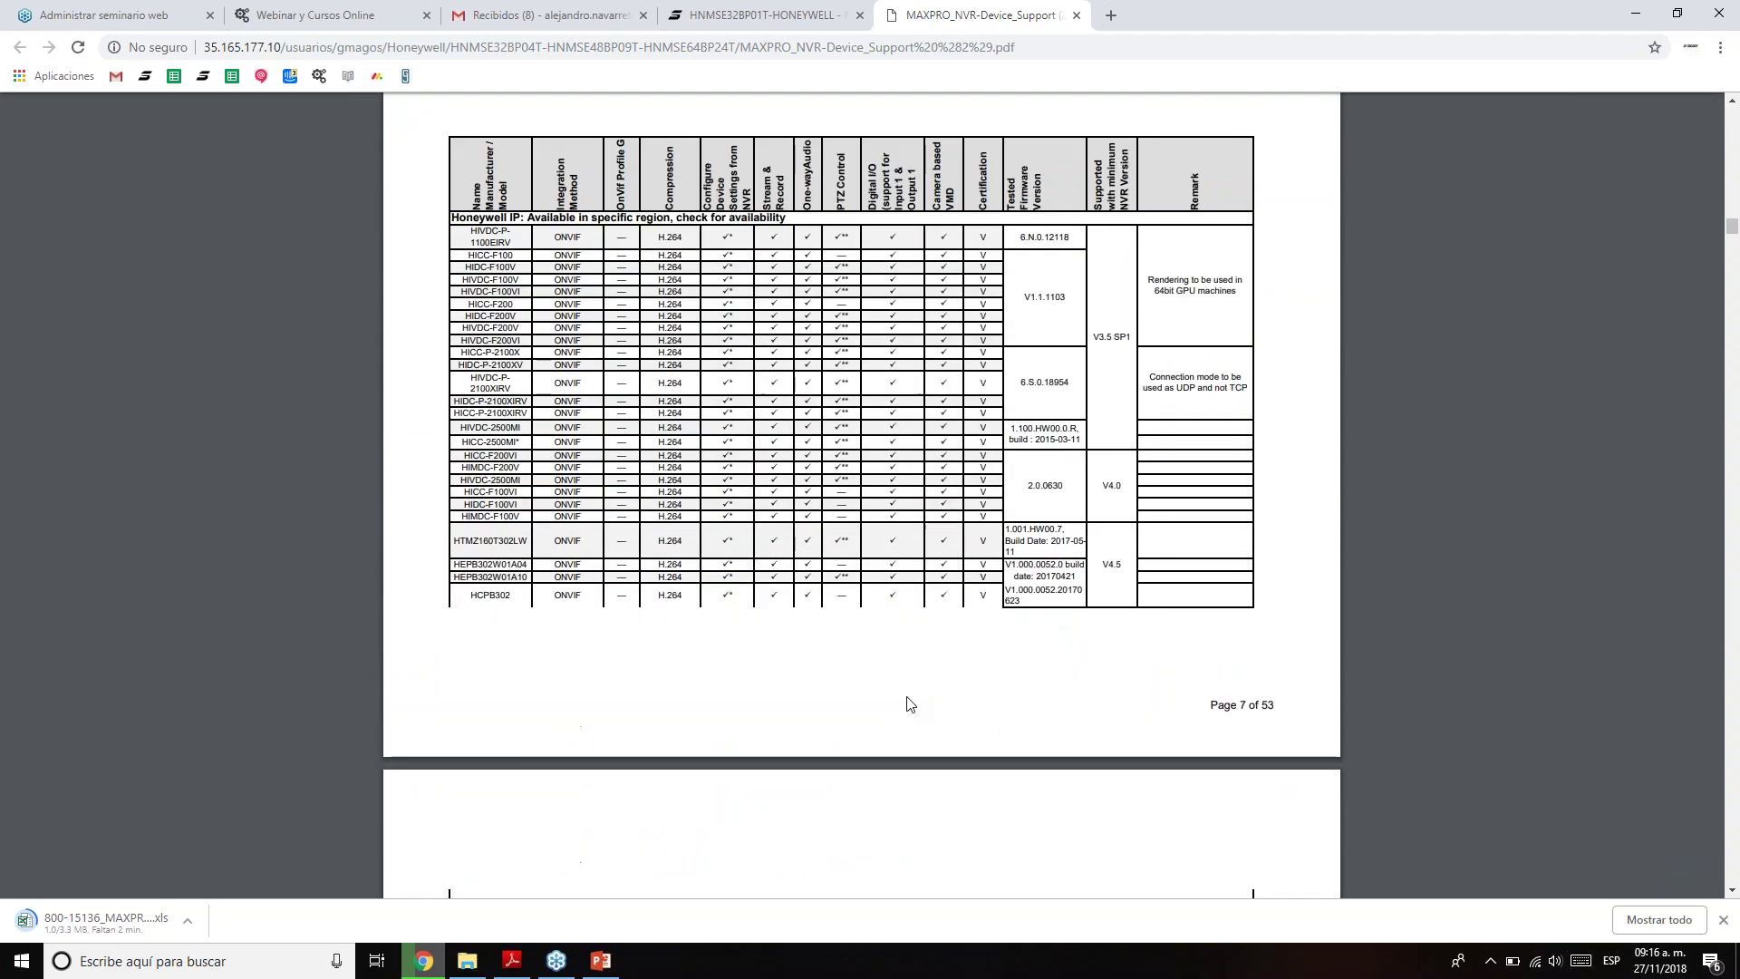
scroll(909, 703, "down", 2)
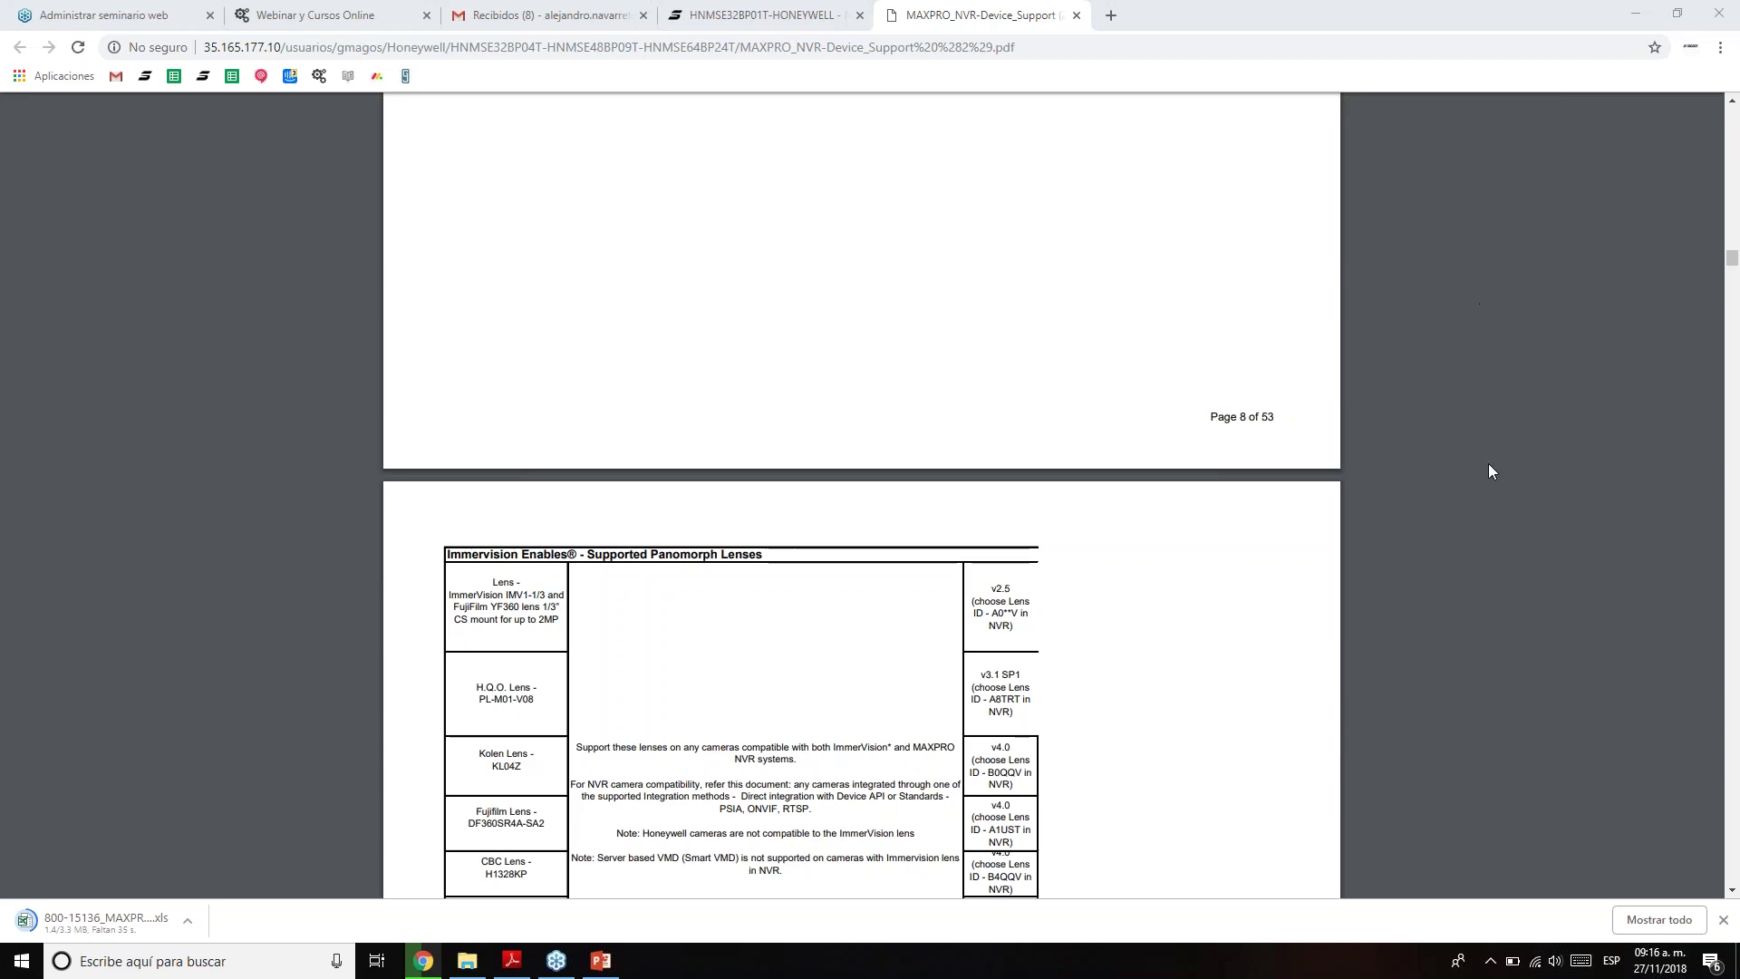
left_click(1132, 590)
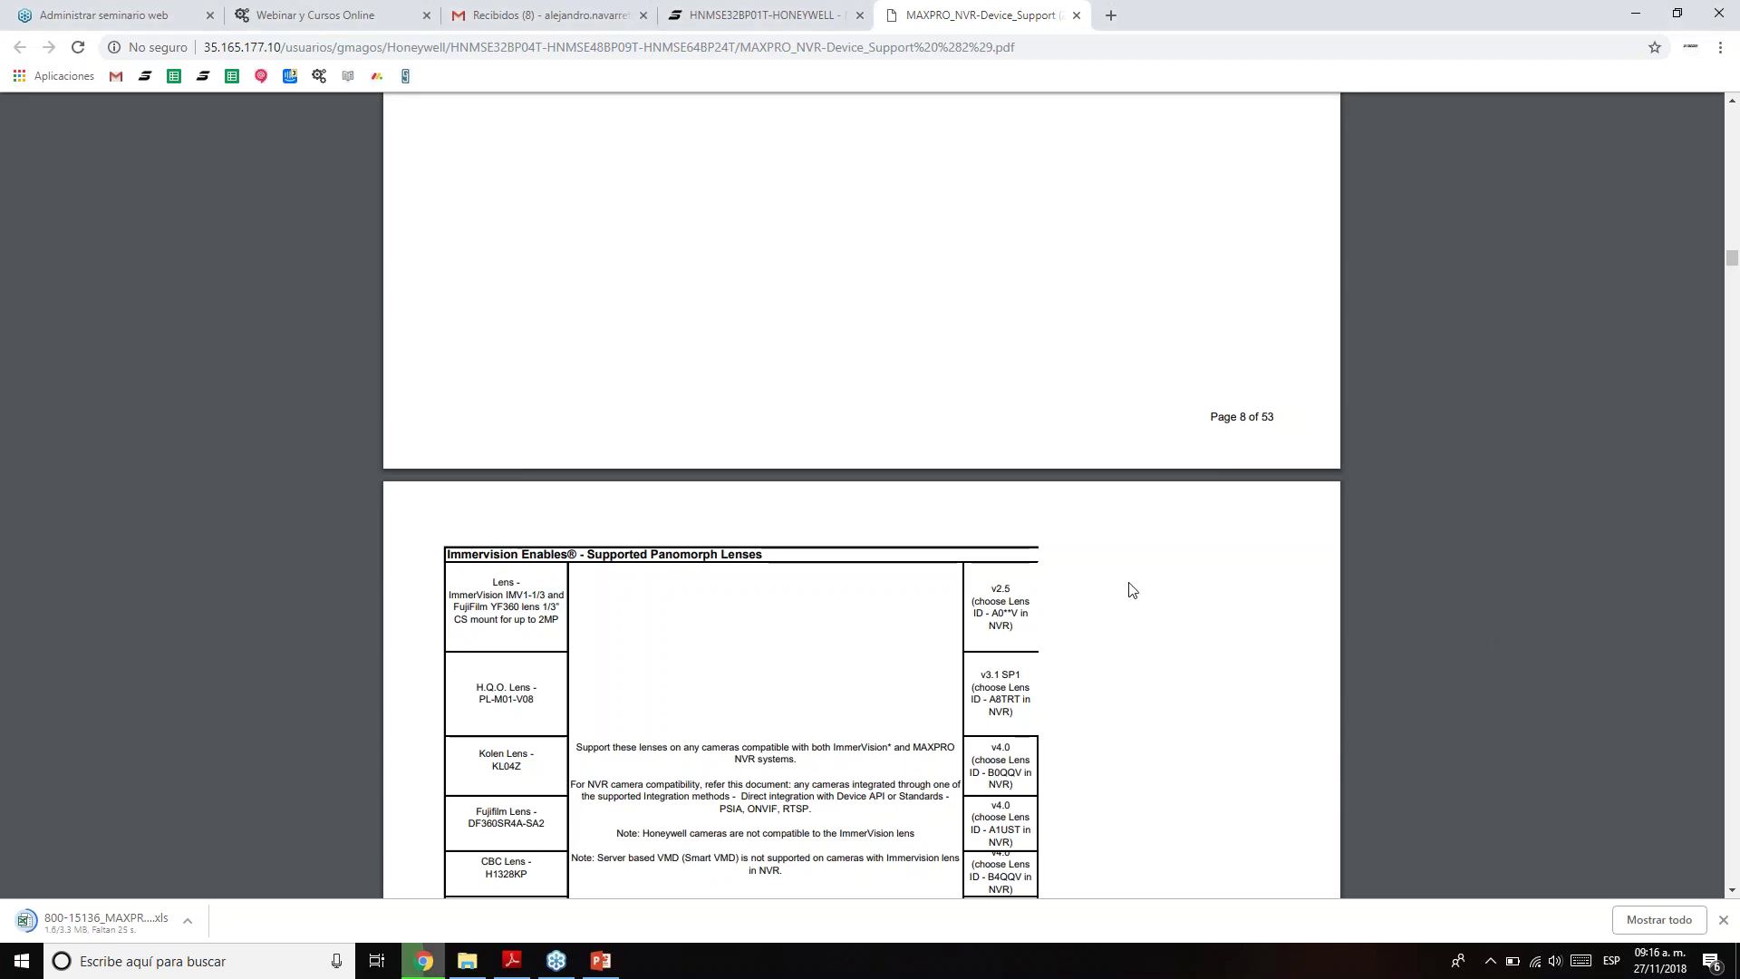
scroll(1132, 590, "down", 13)
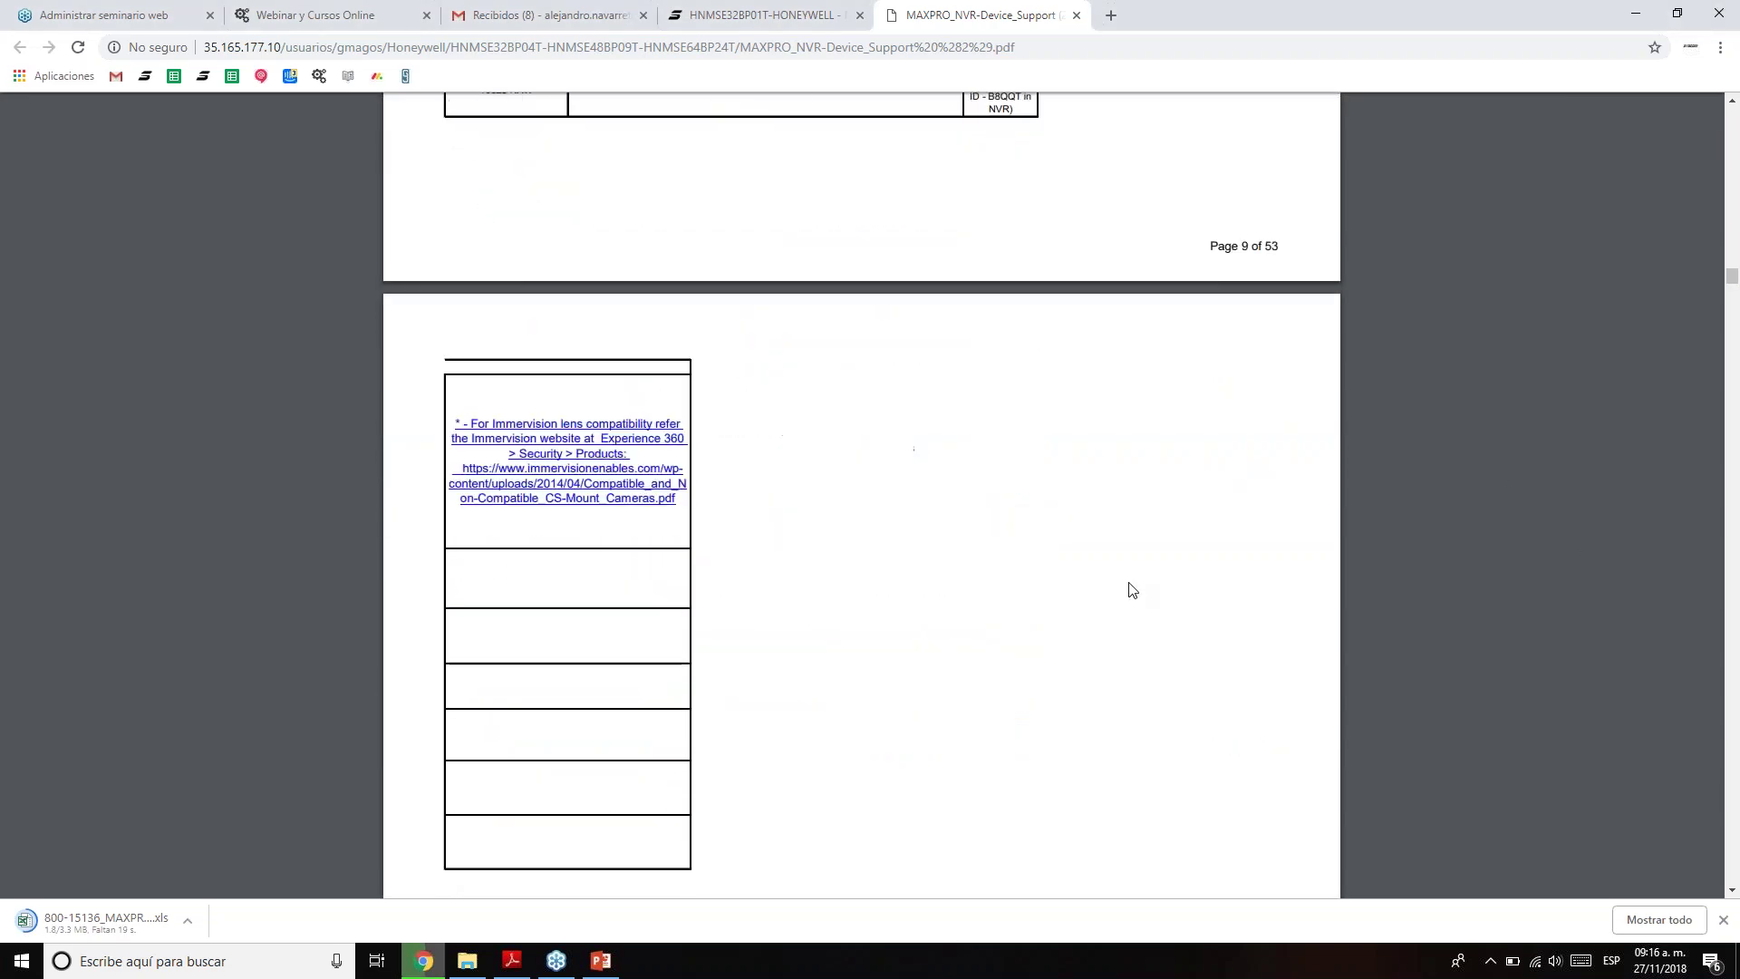
scroll(1132, 590, "down", 20)
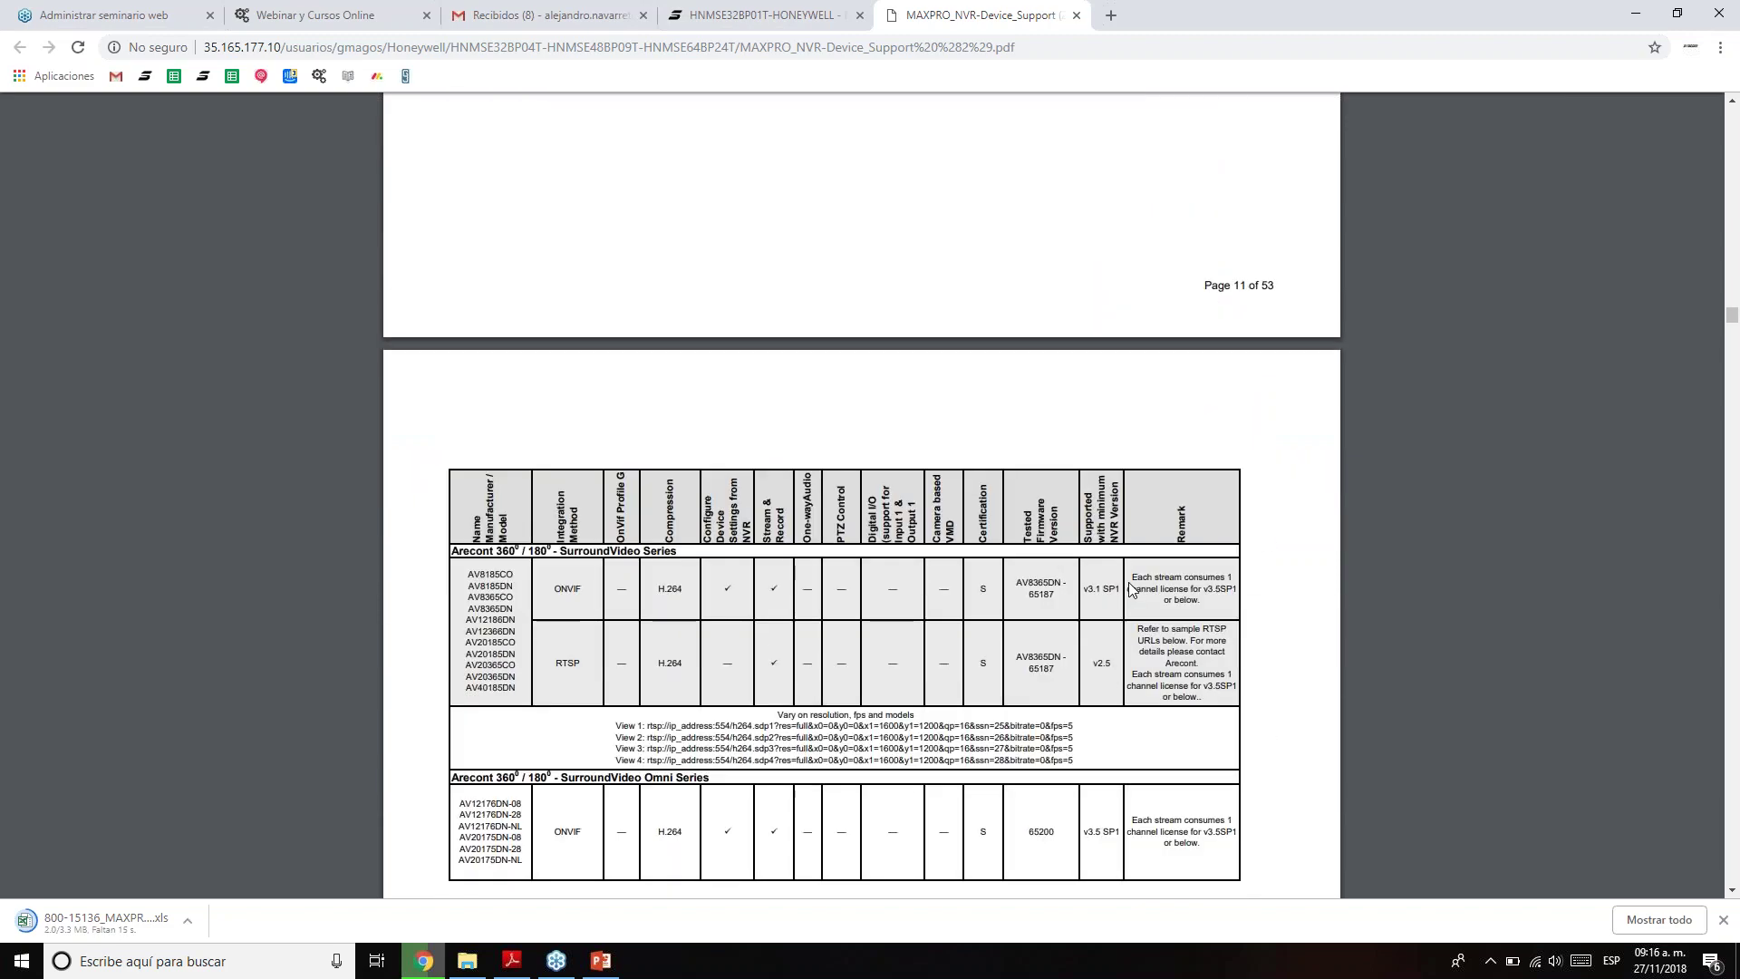
scroll(1132, 590, "down", 9)
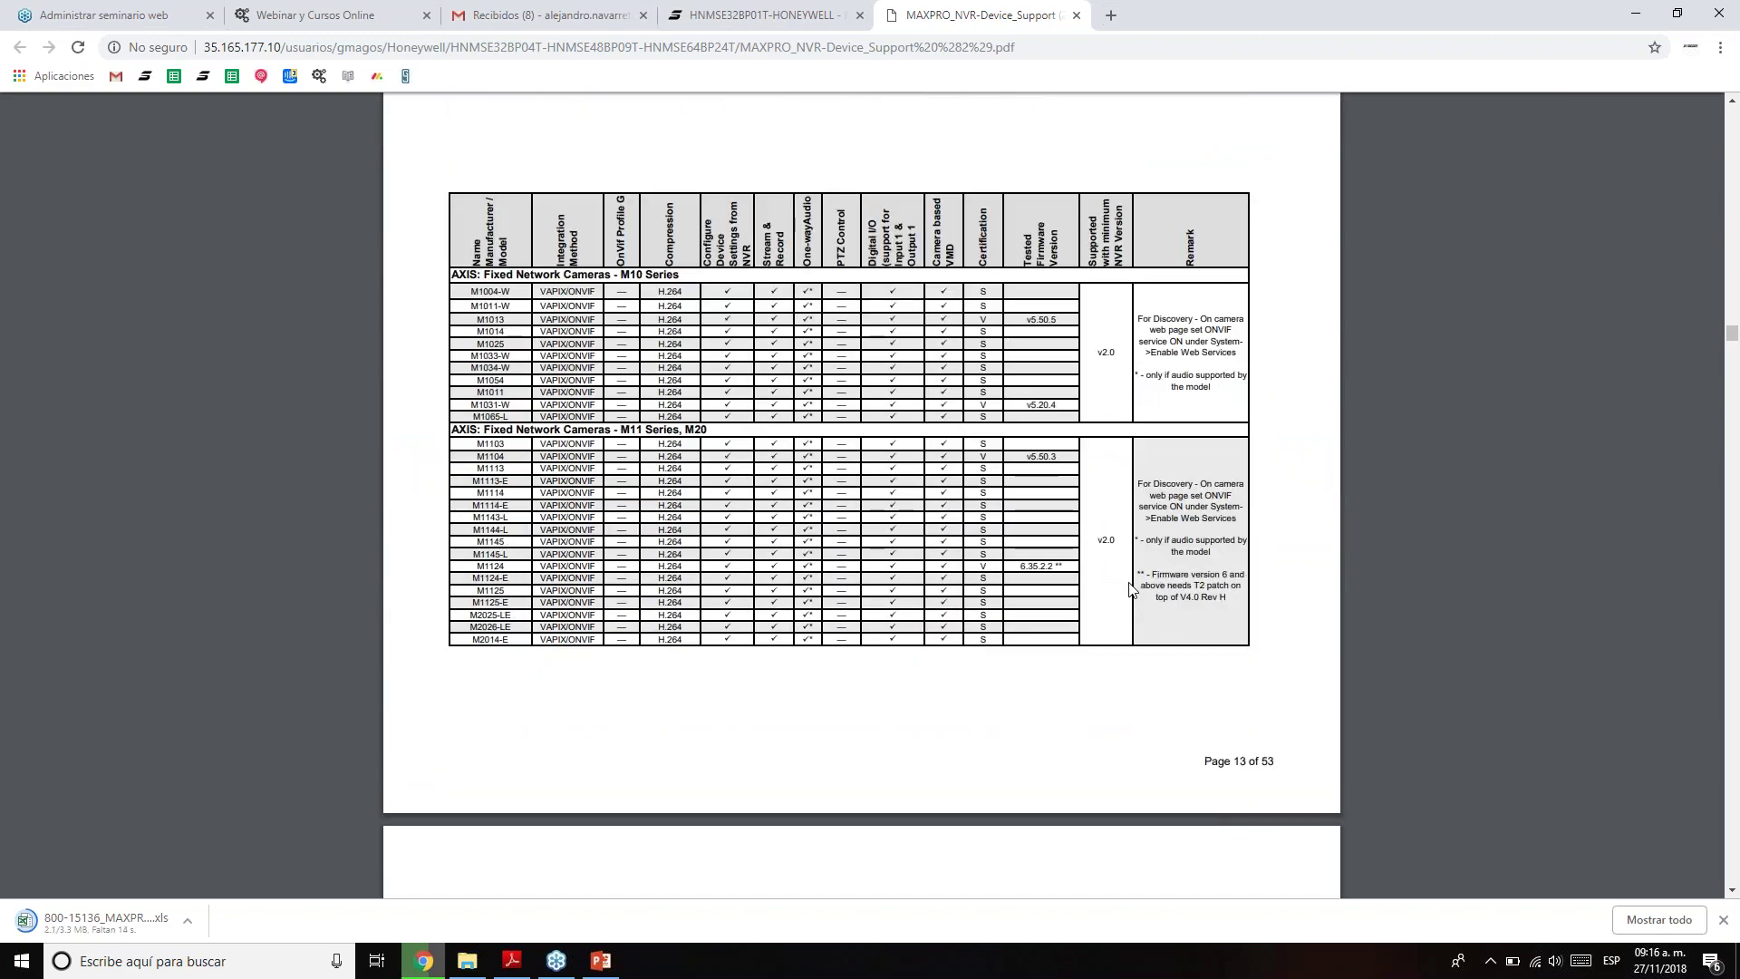
scroll(1132, 590, "down", 17)
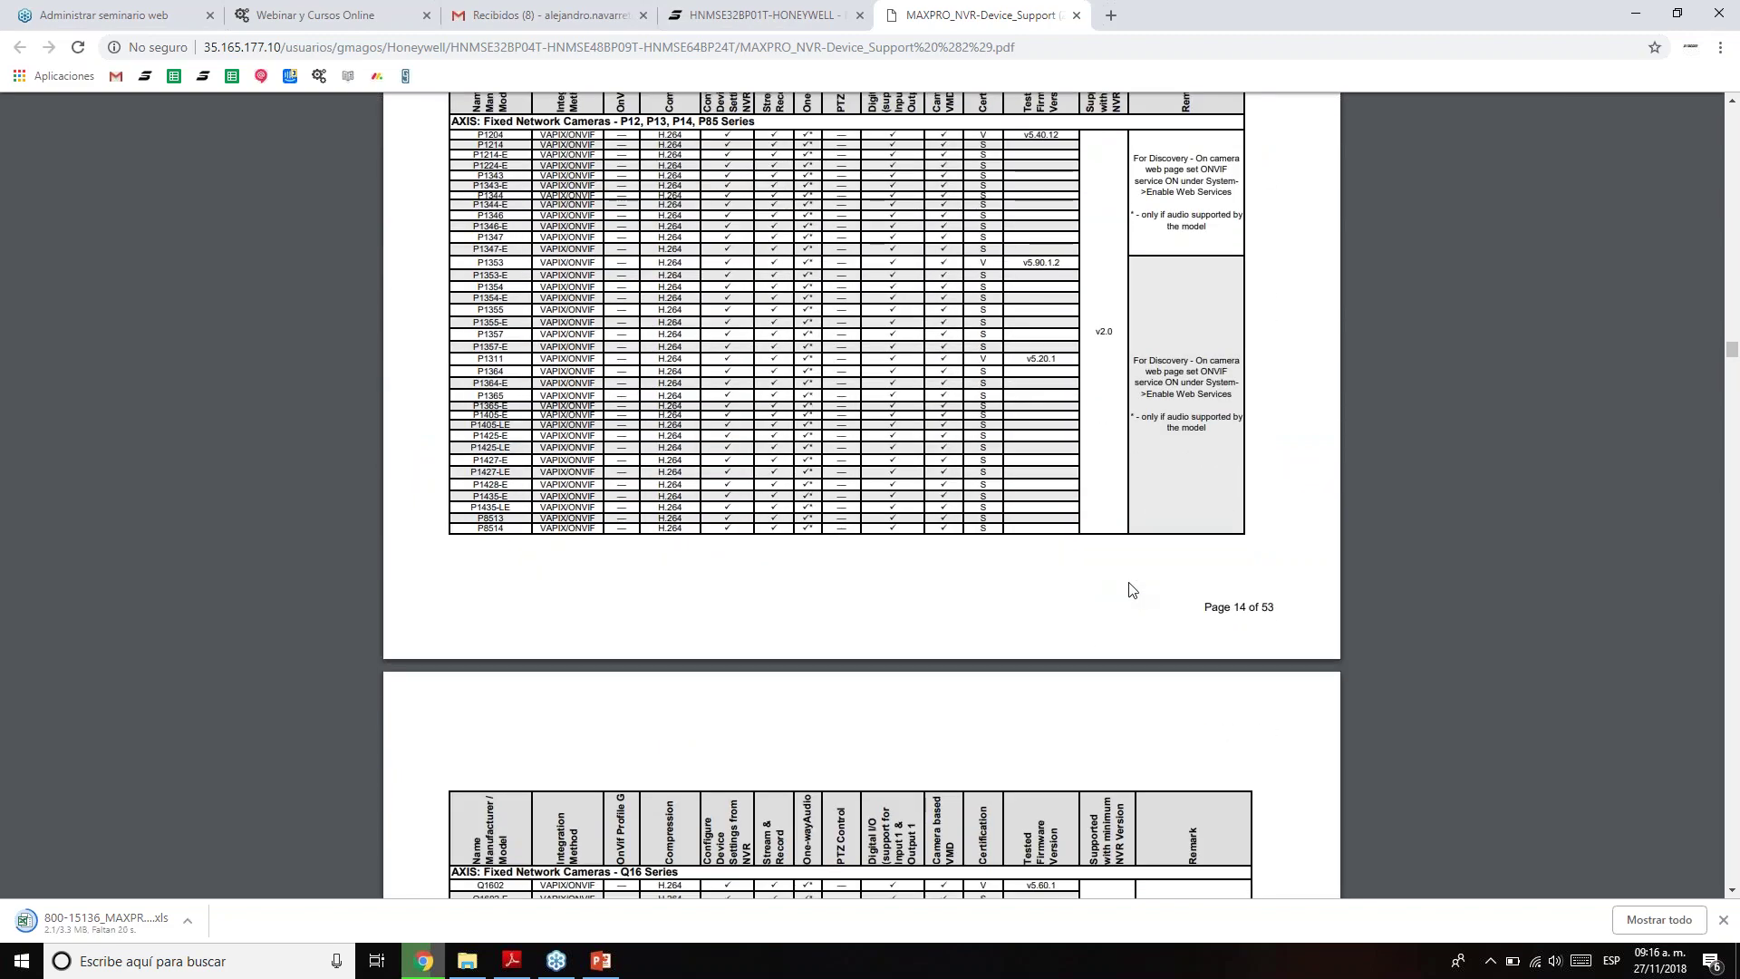
scroll(1132, 590, "down", 20)
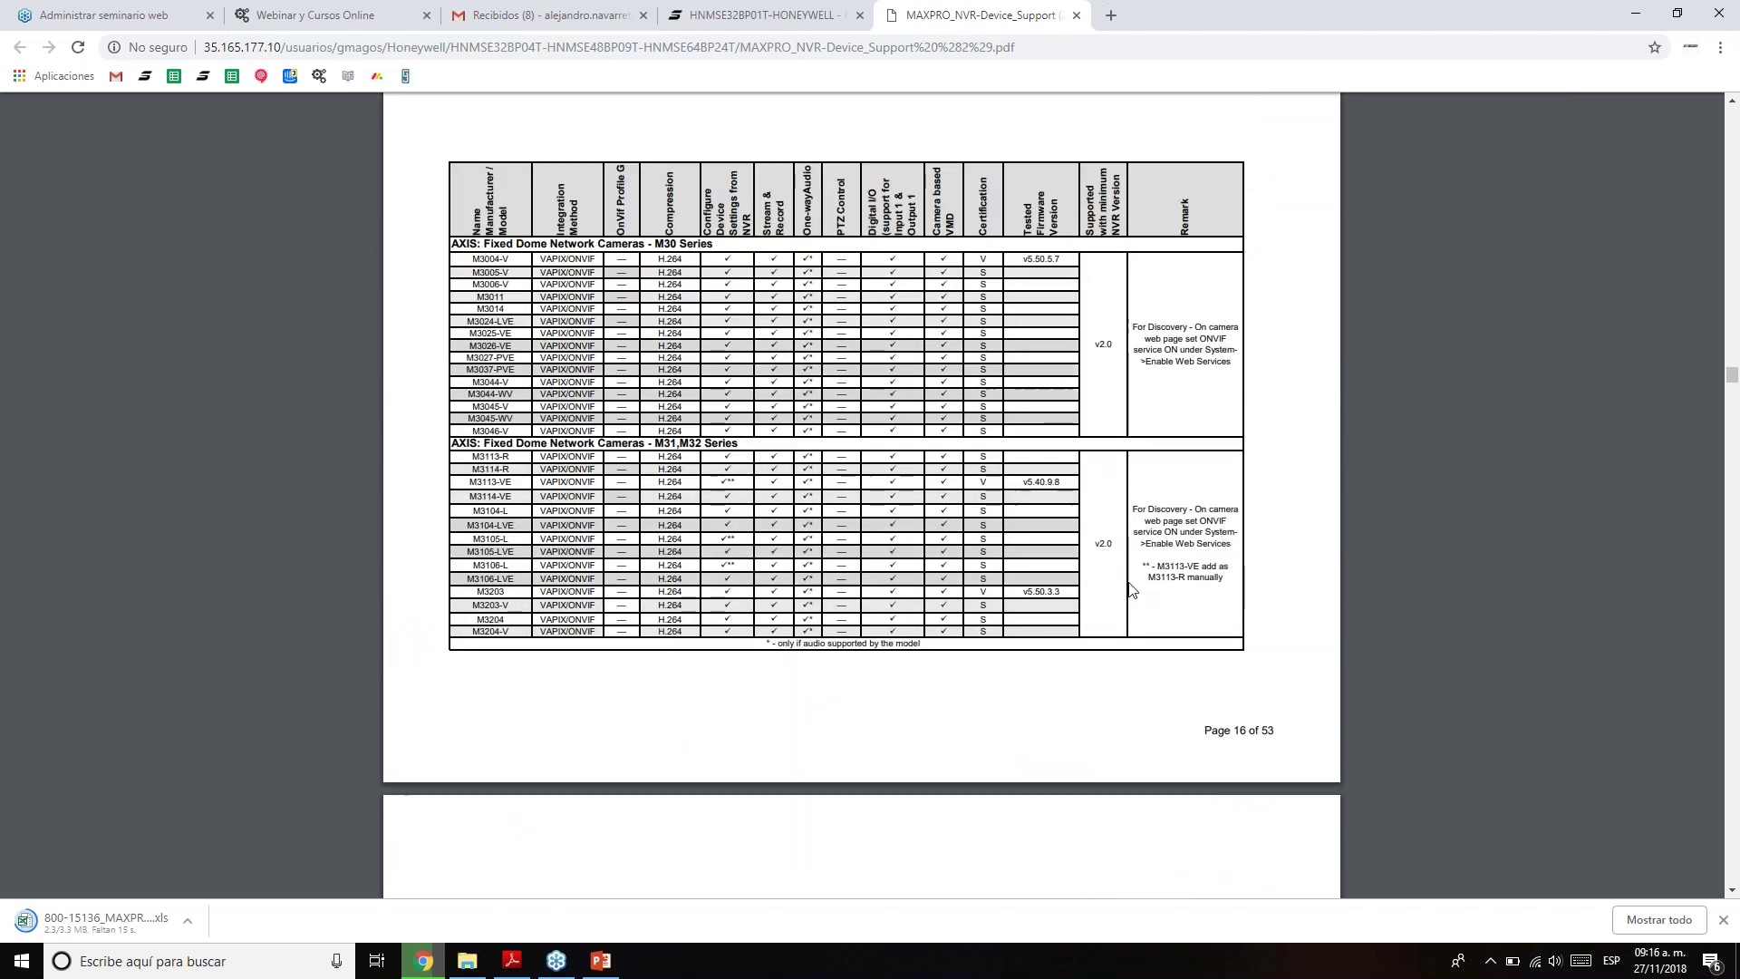
scroll(1132, 590, "down", 17)
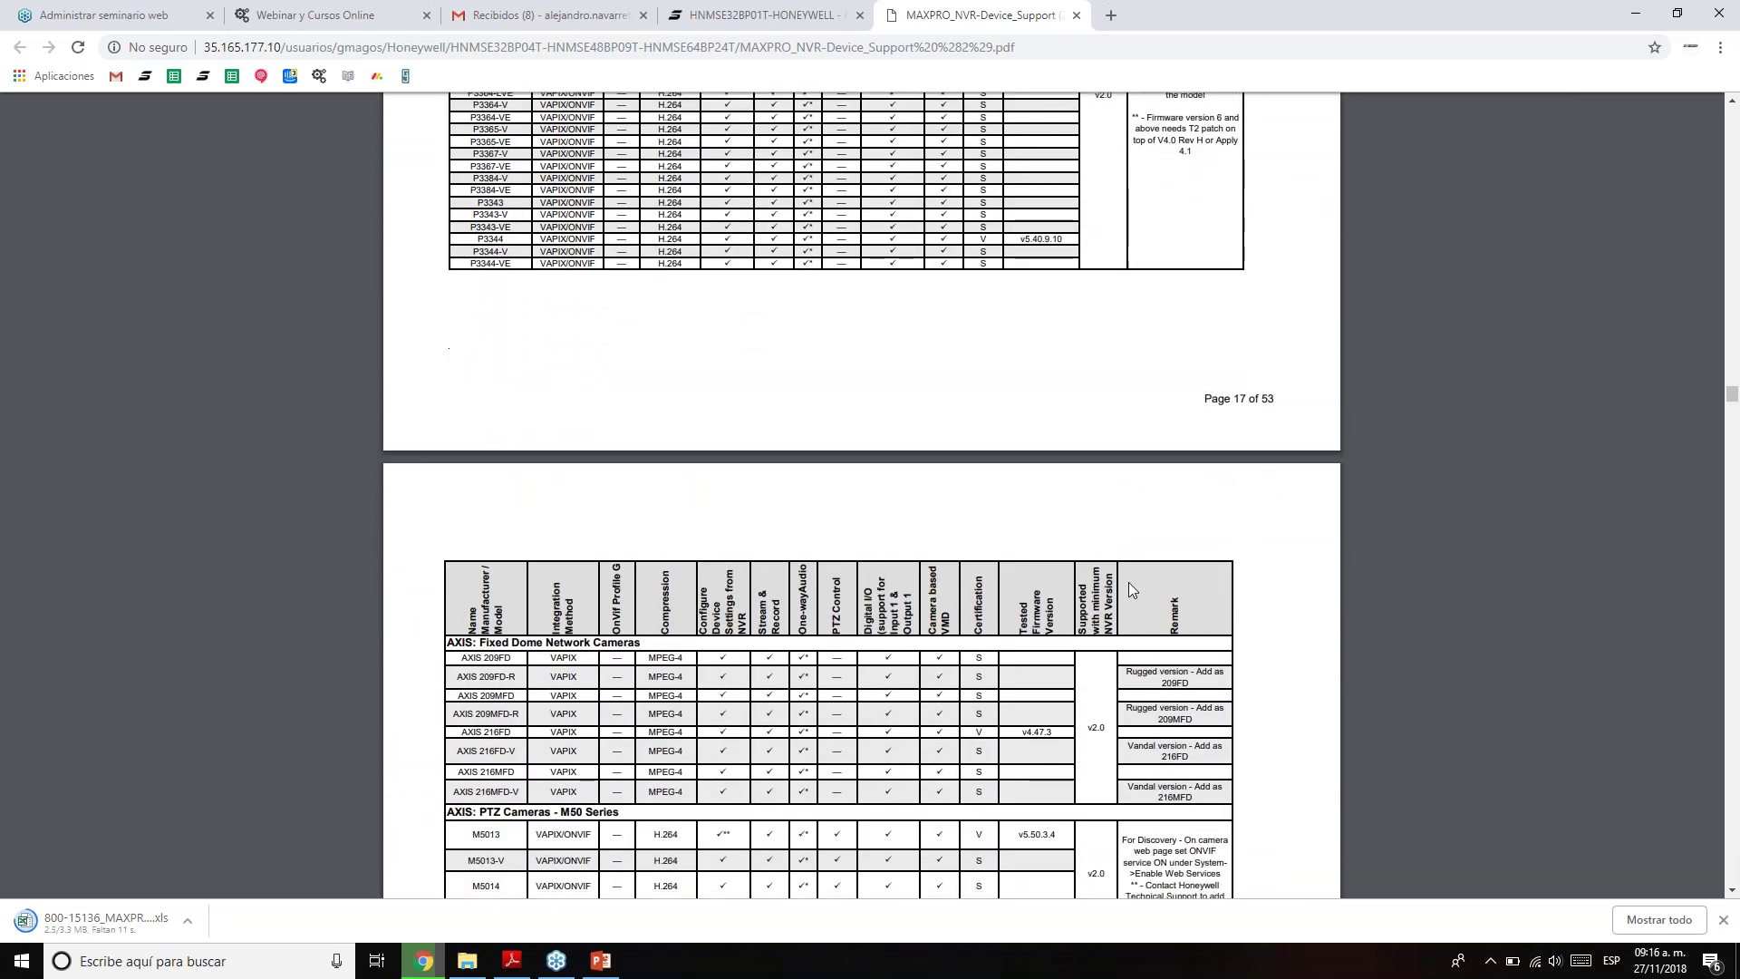
scroll(1130, 589, "down", 20)
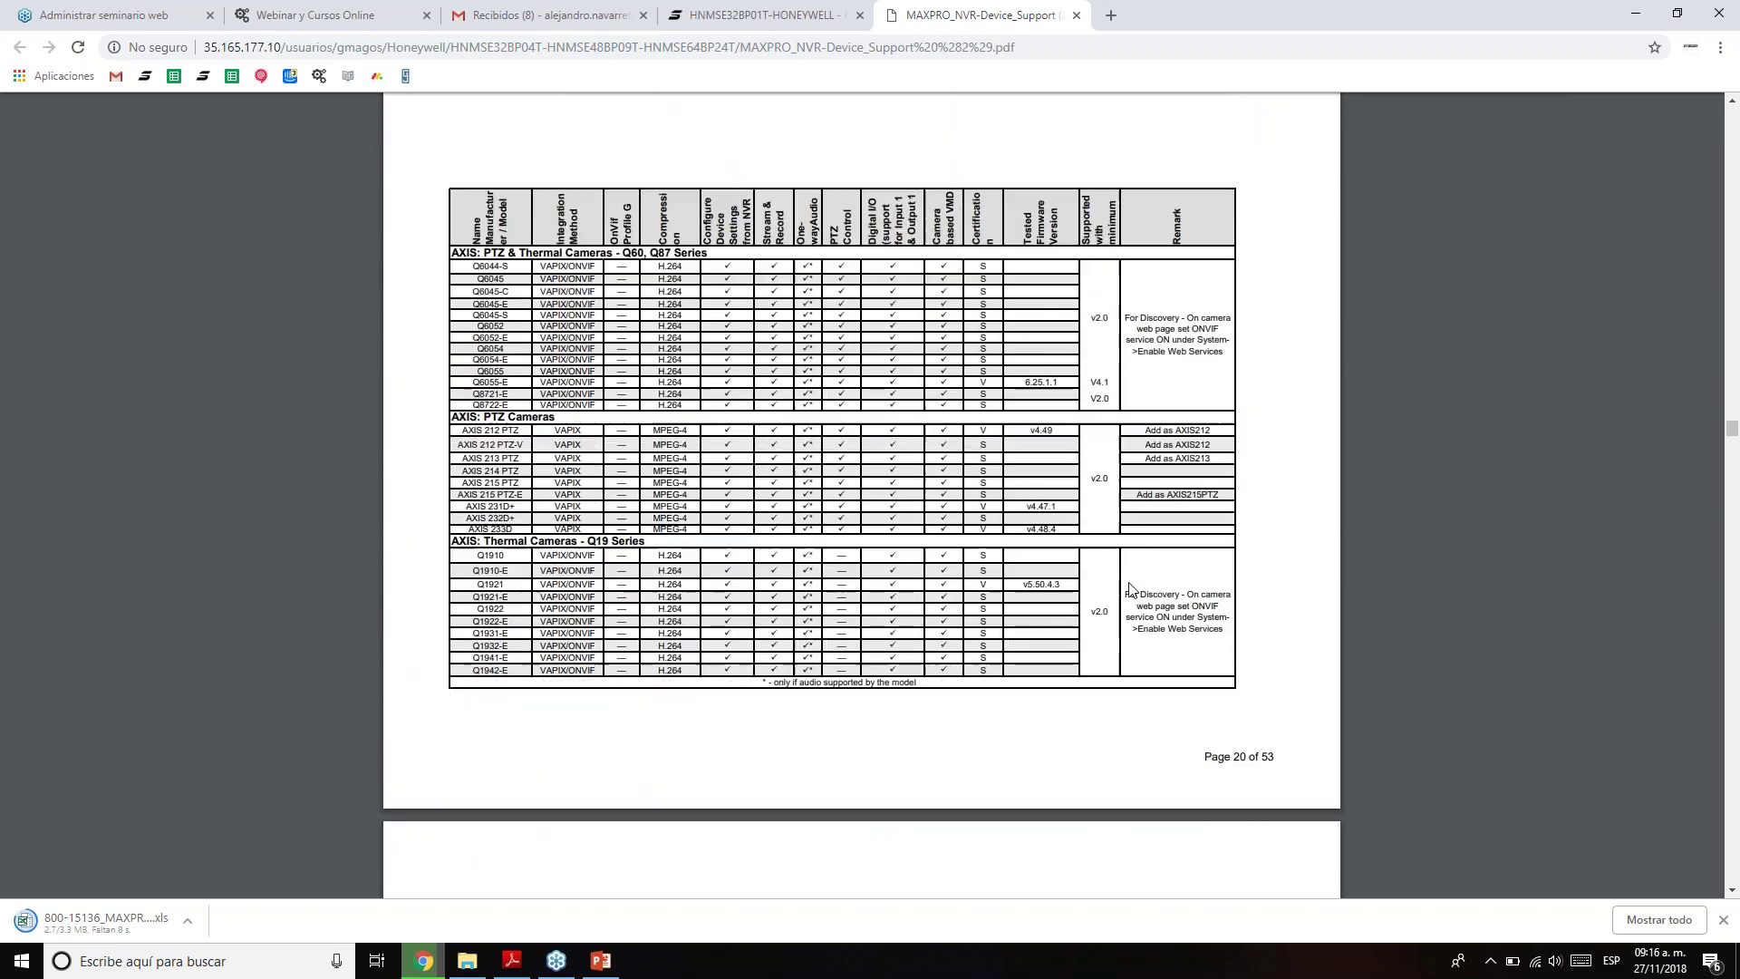
scroll(1129, 589, "down", 8)
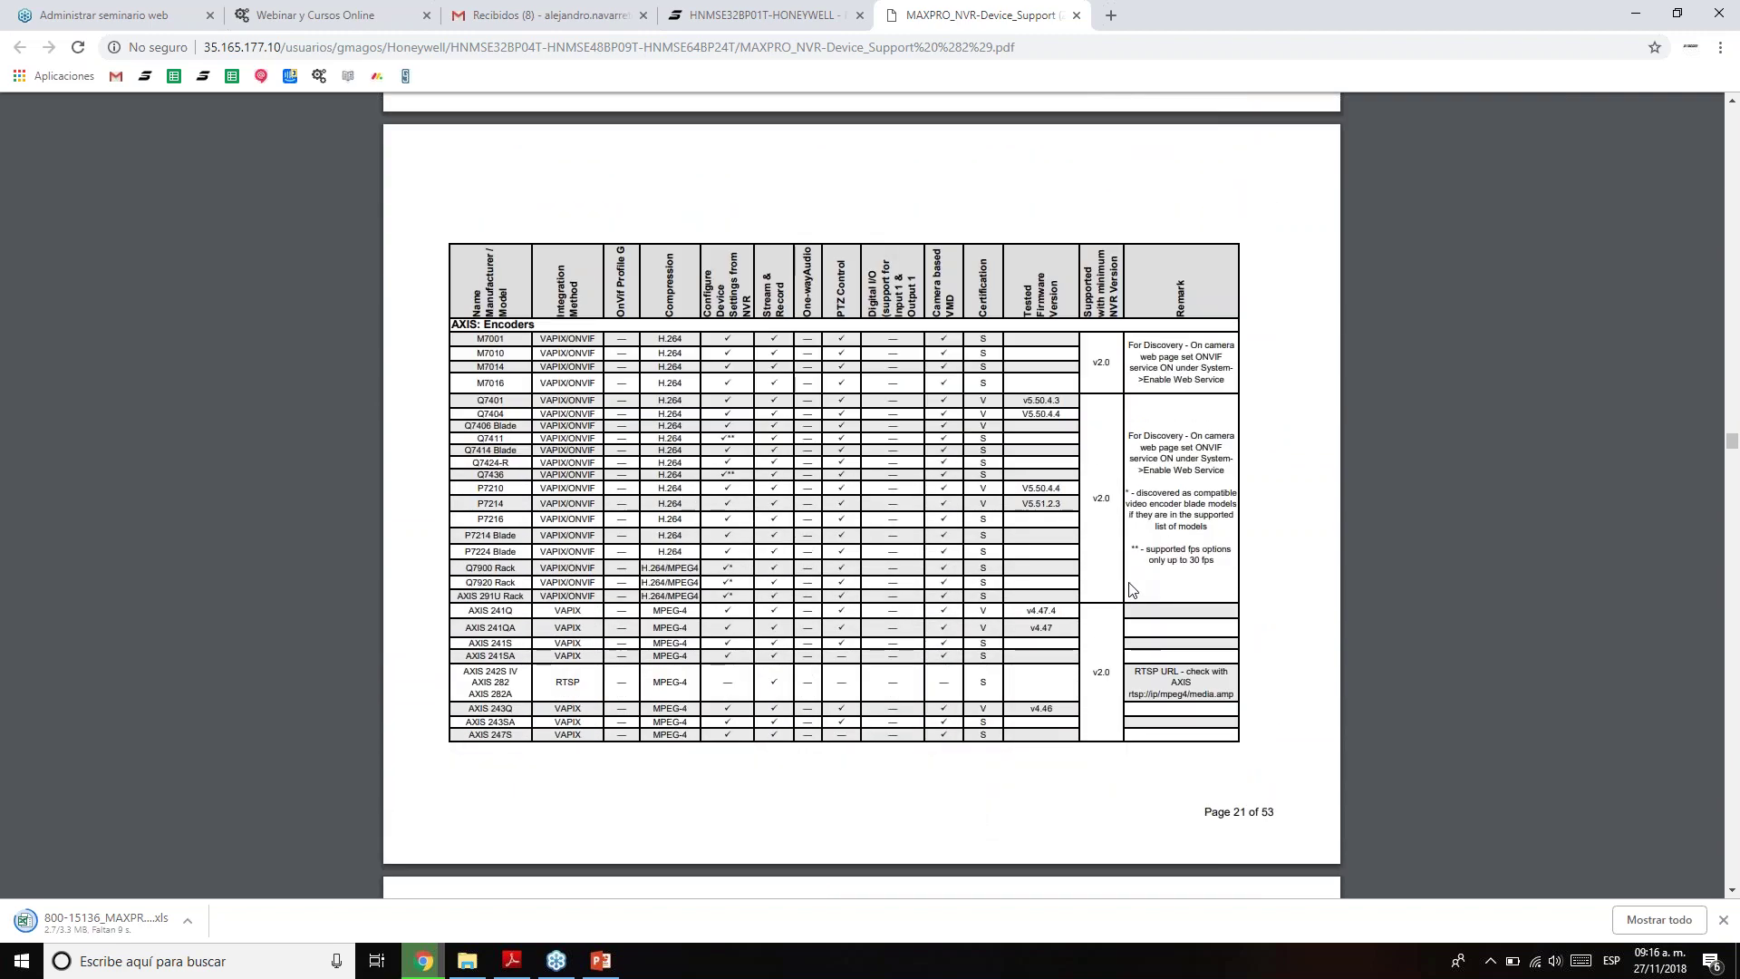
scroll(1130, 589, "down", 15)
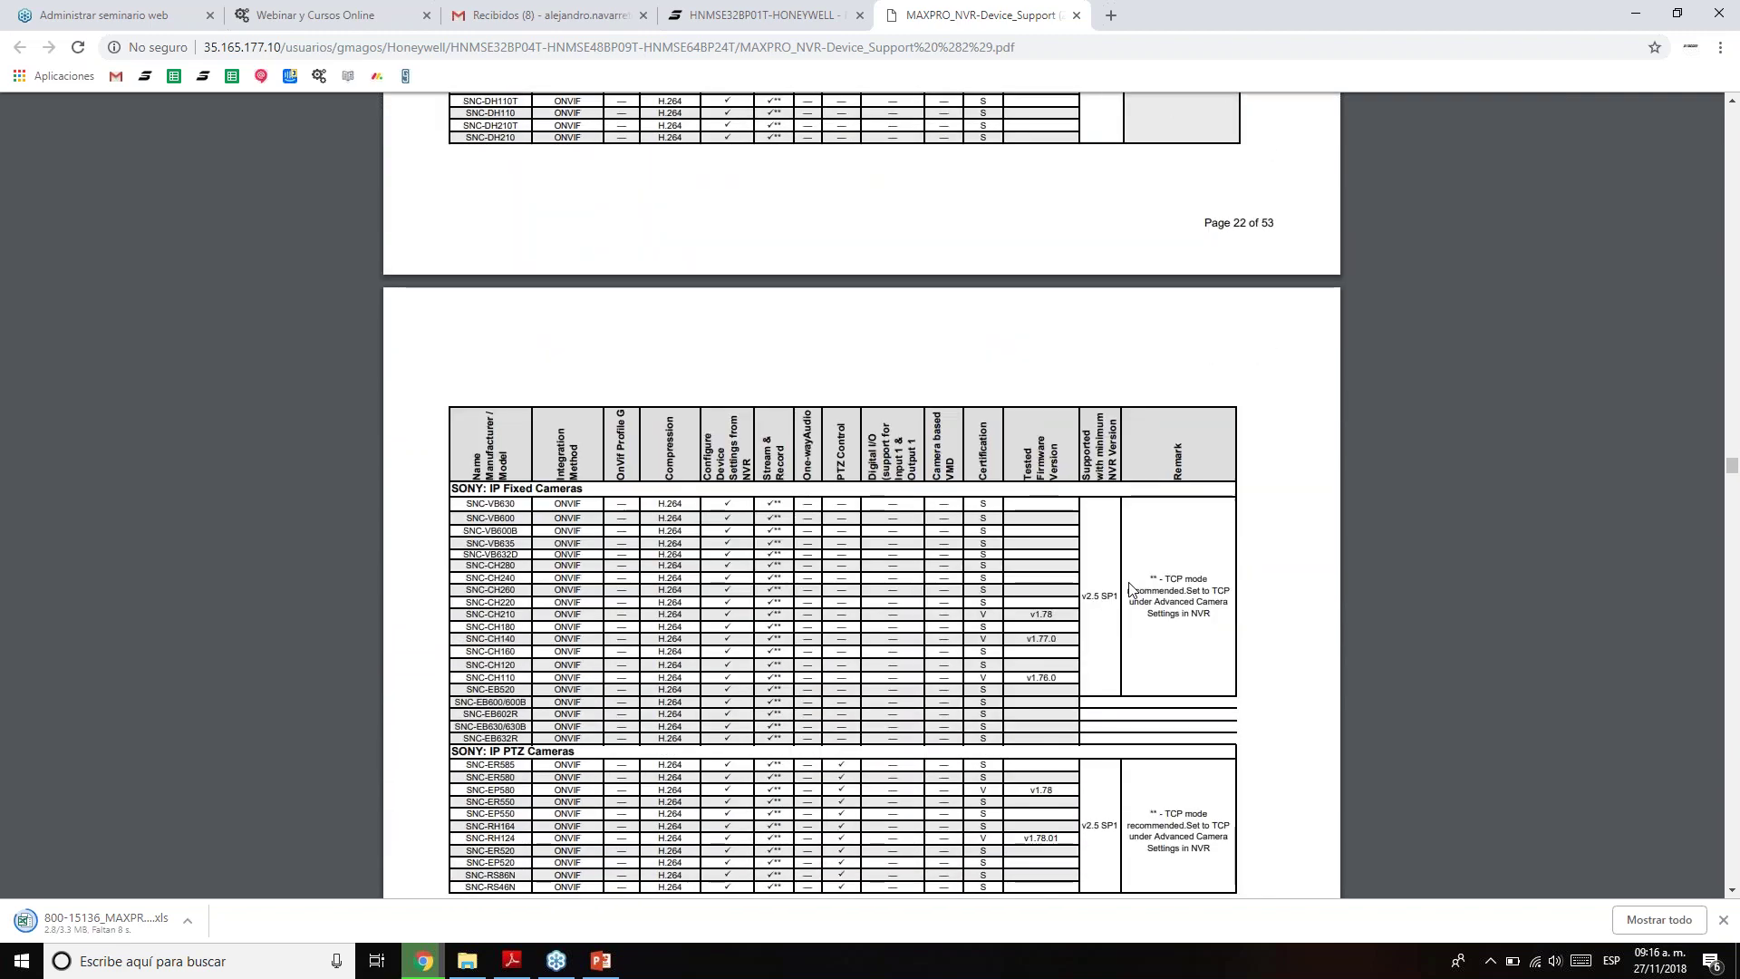
scroll(1130, 589, "down", 16)
scroll(1130, 589, "down", 15)
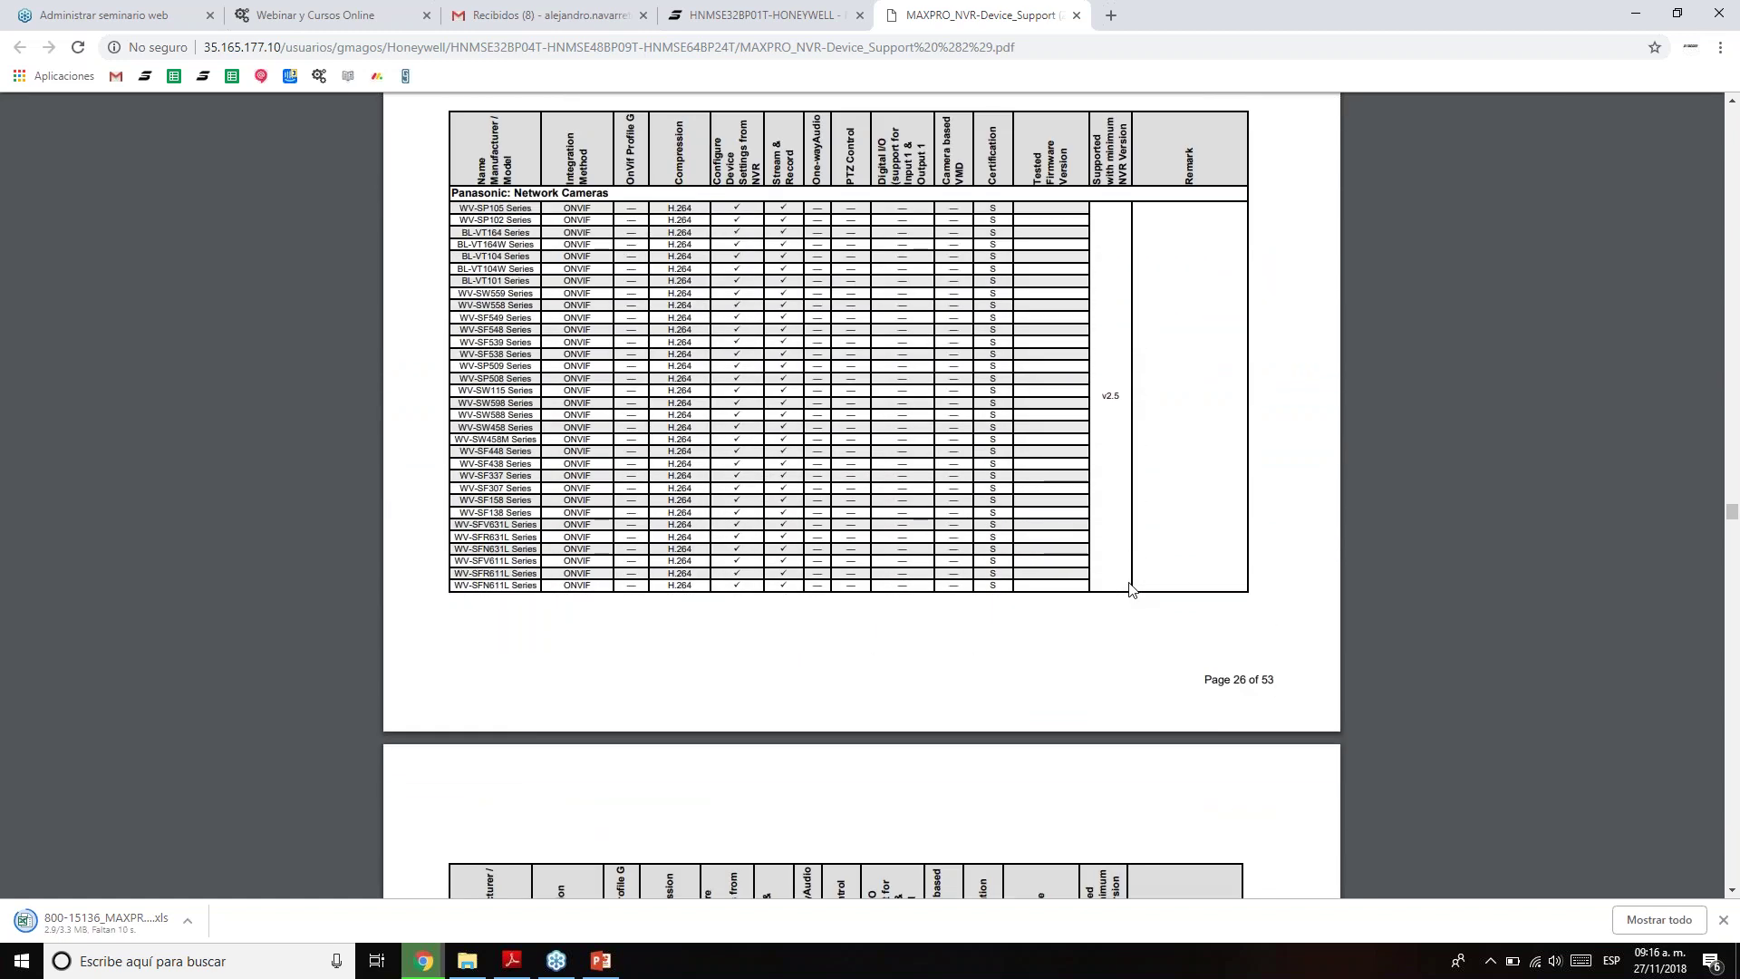
scroll(1130, 589, "down", 15)
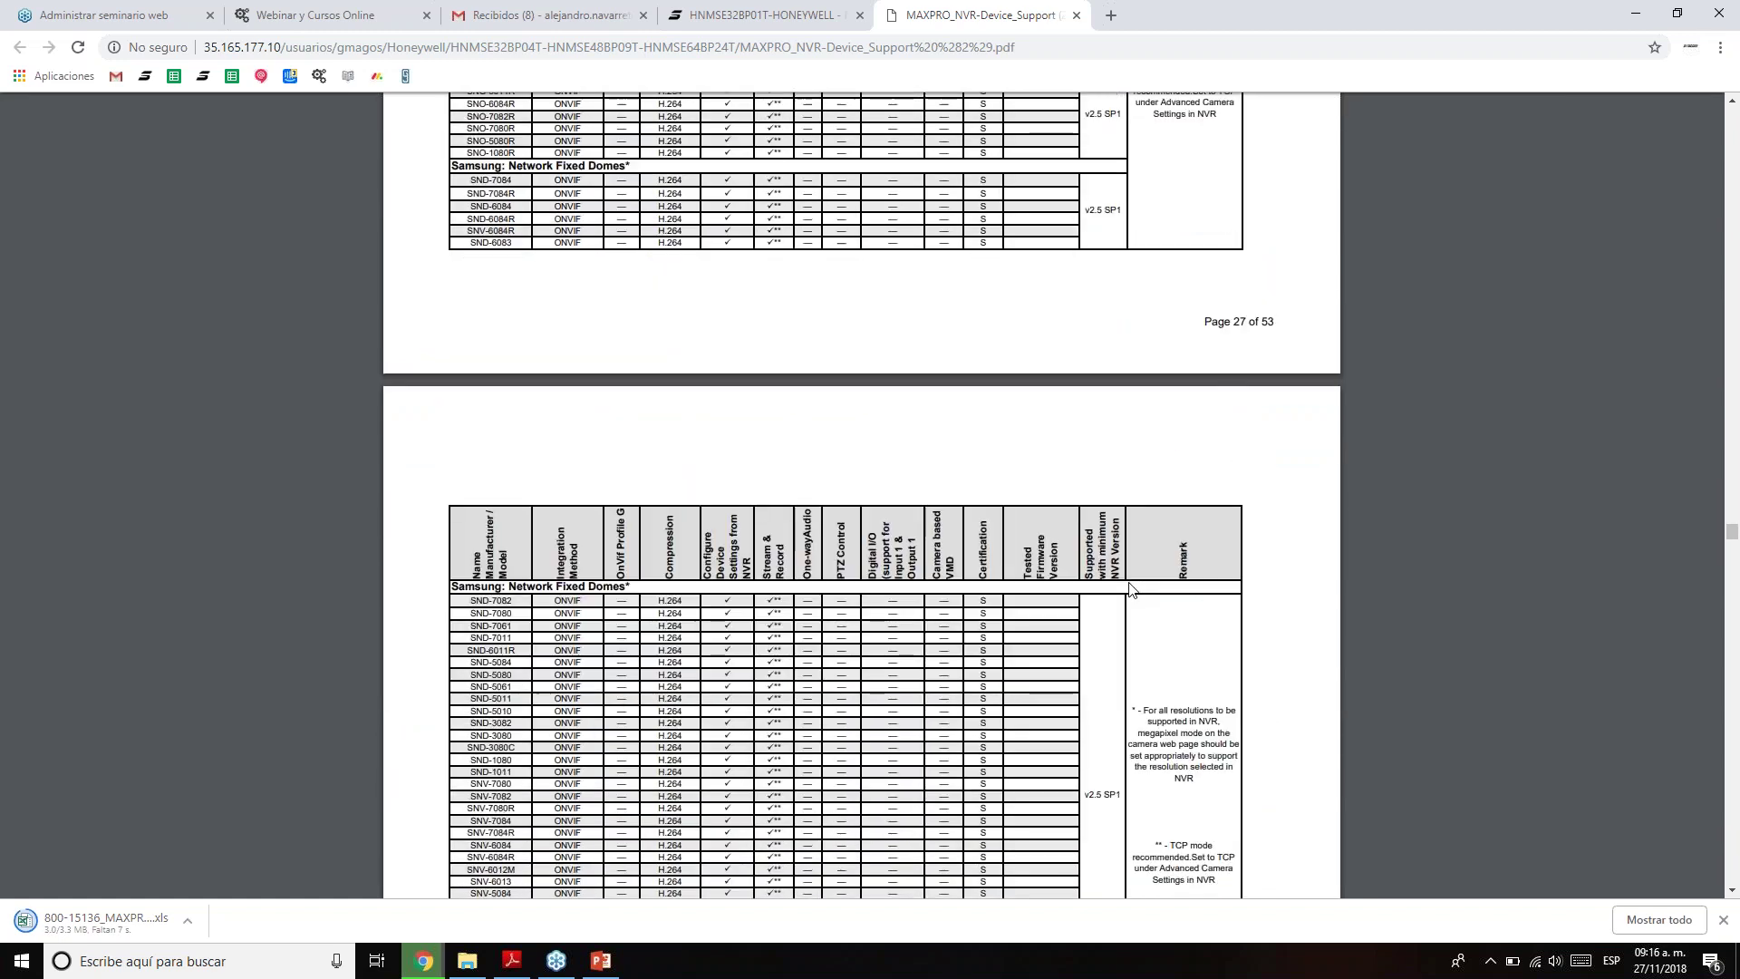
scroll(1130, 589, "down", 8)
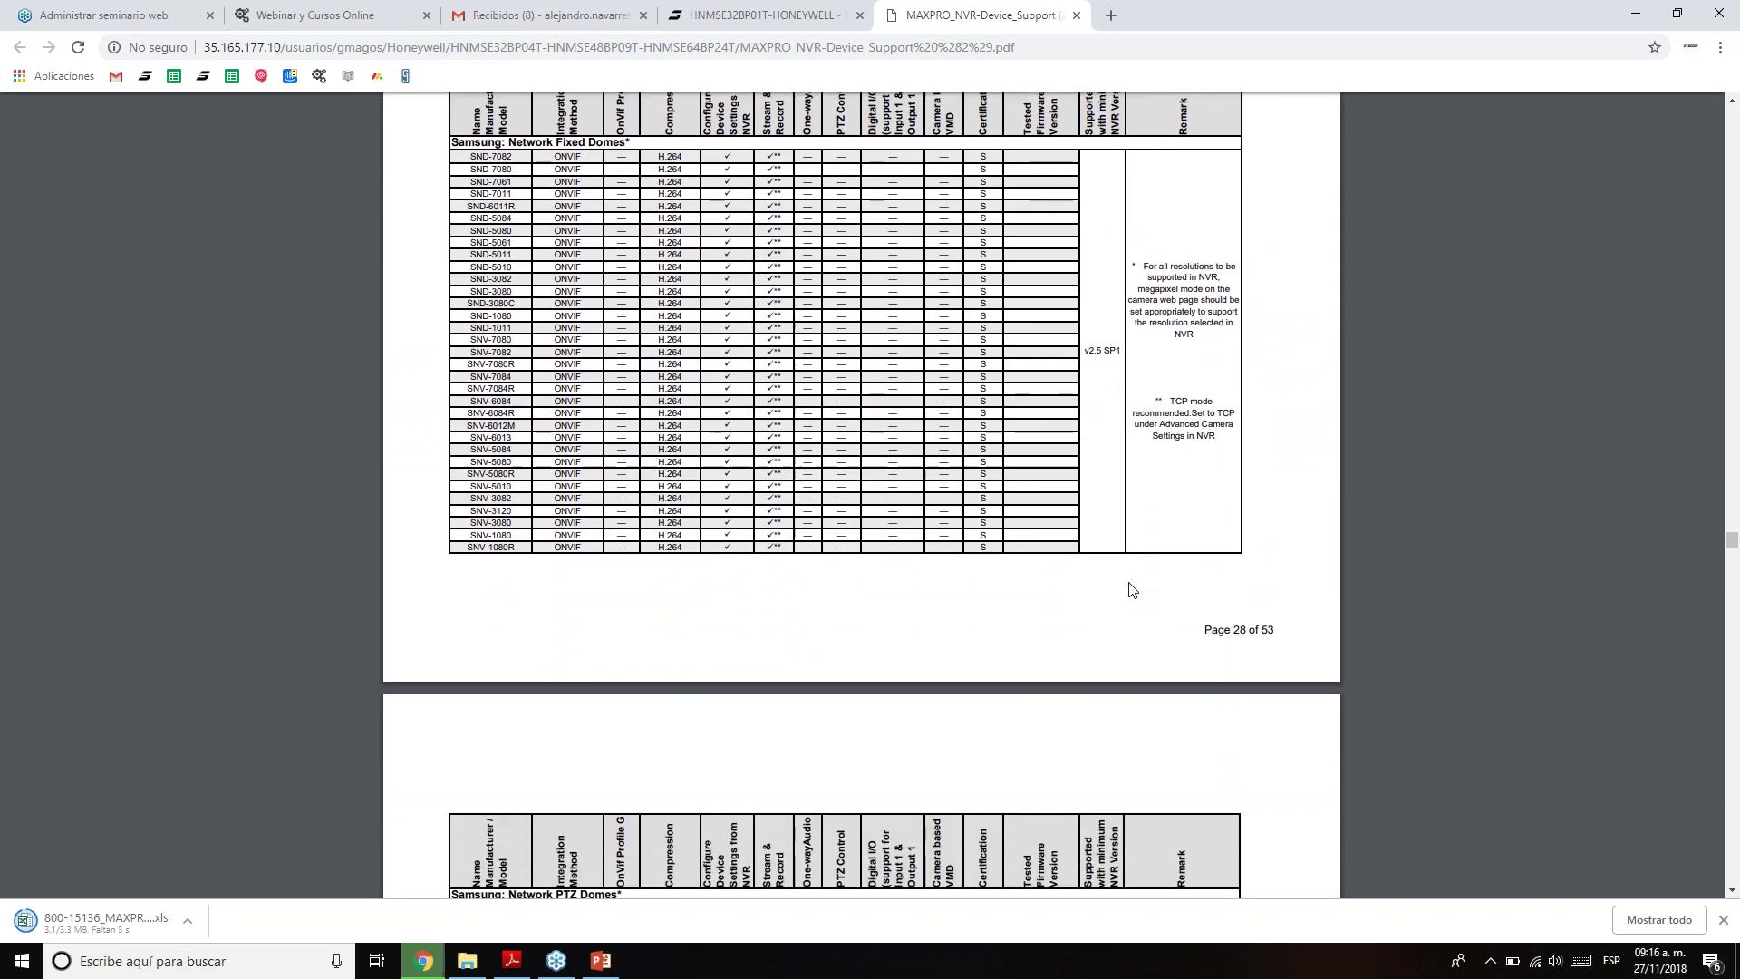
scroll(1130, 589, "down", 14)
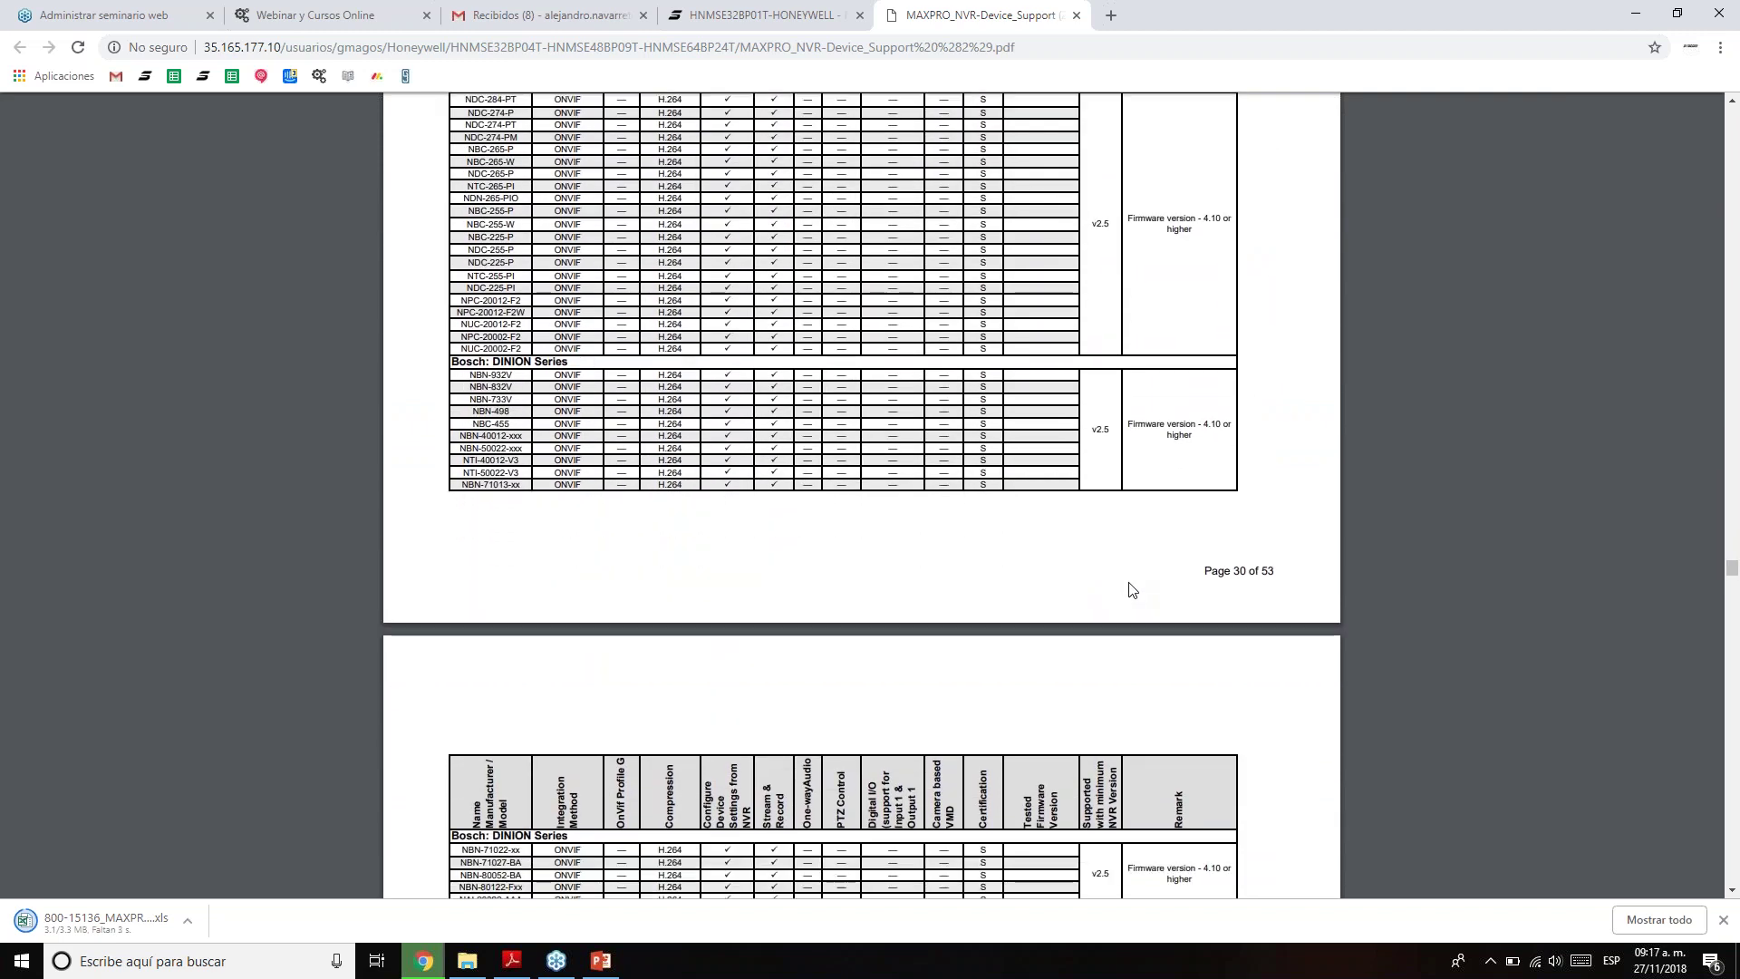
scroll(1131, 590, "down", 1)
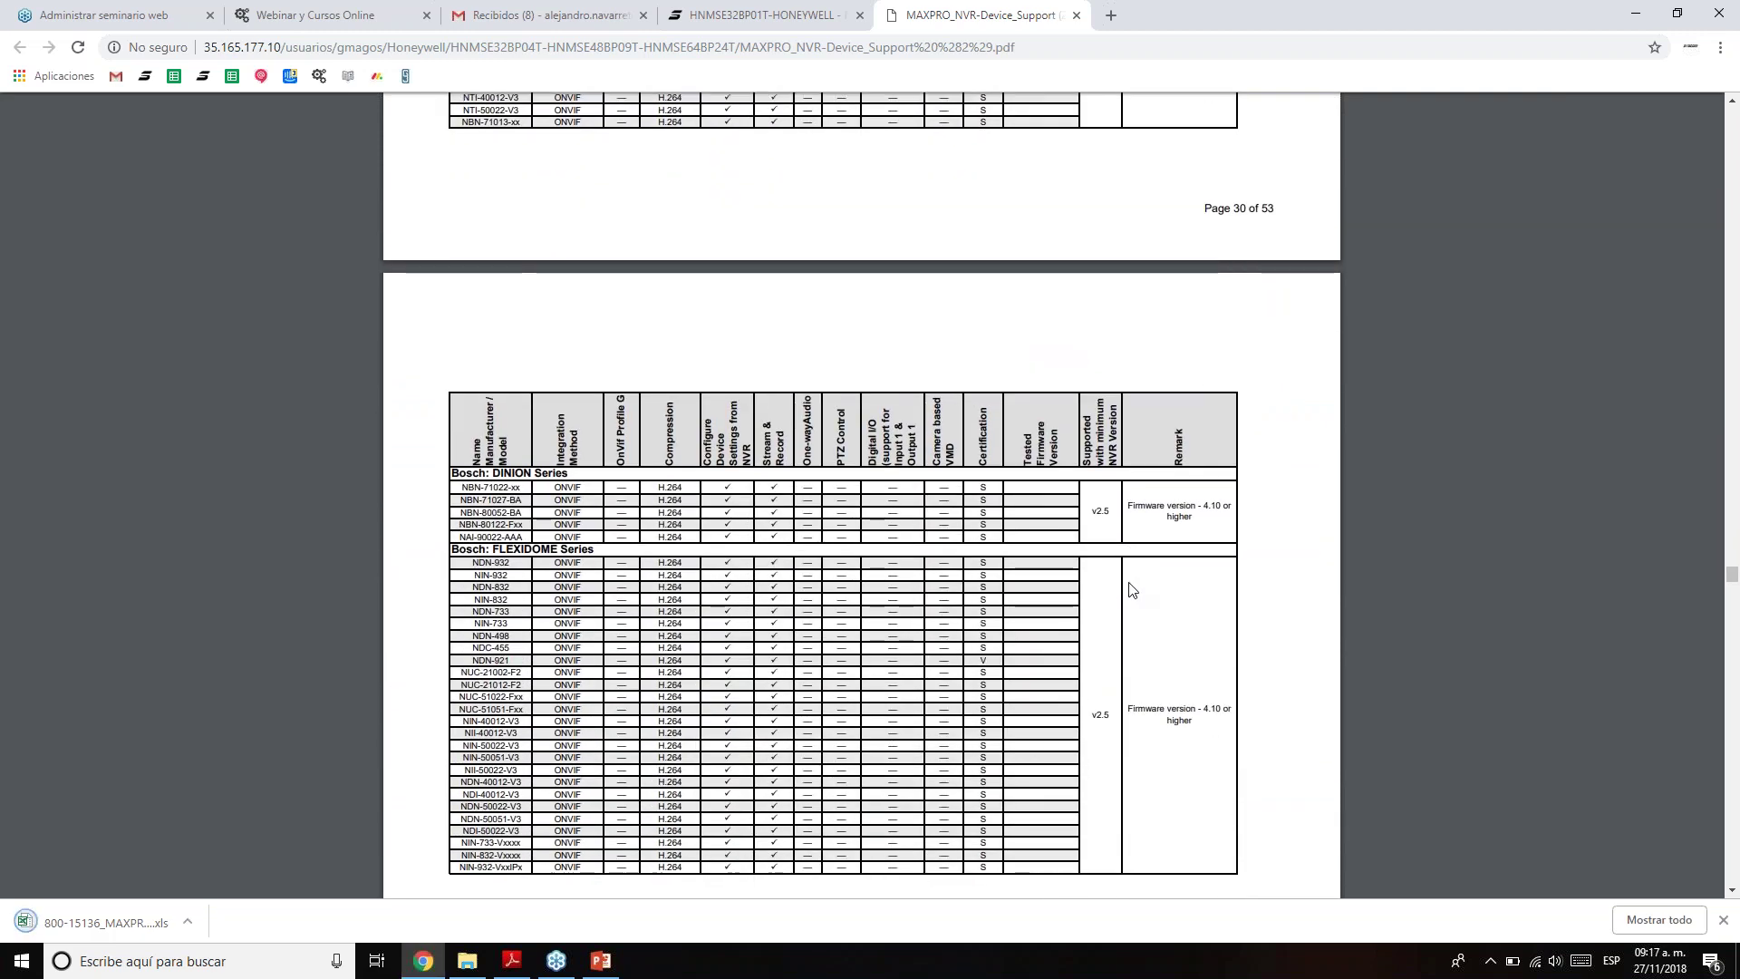
scroll(1131, 590, "down", 15)
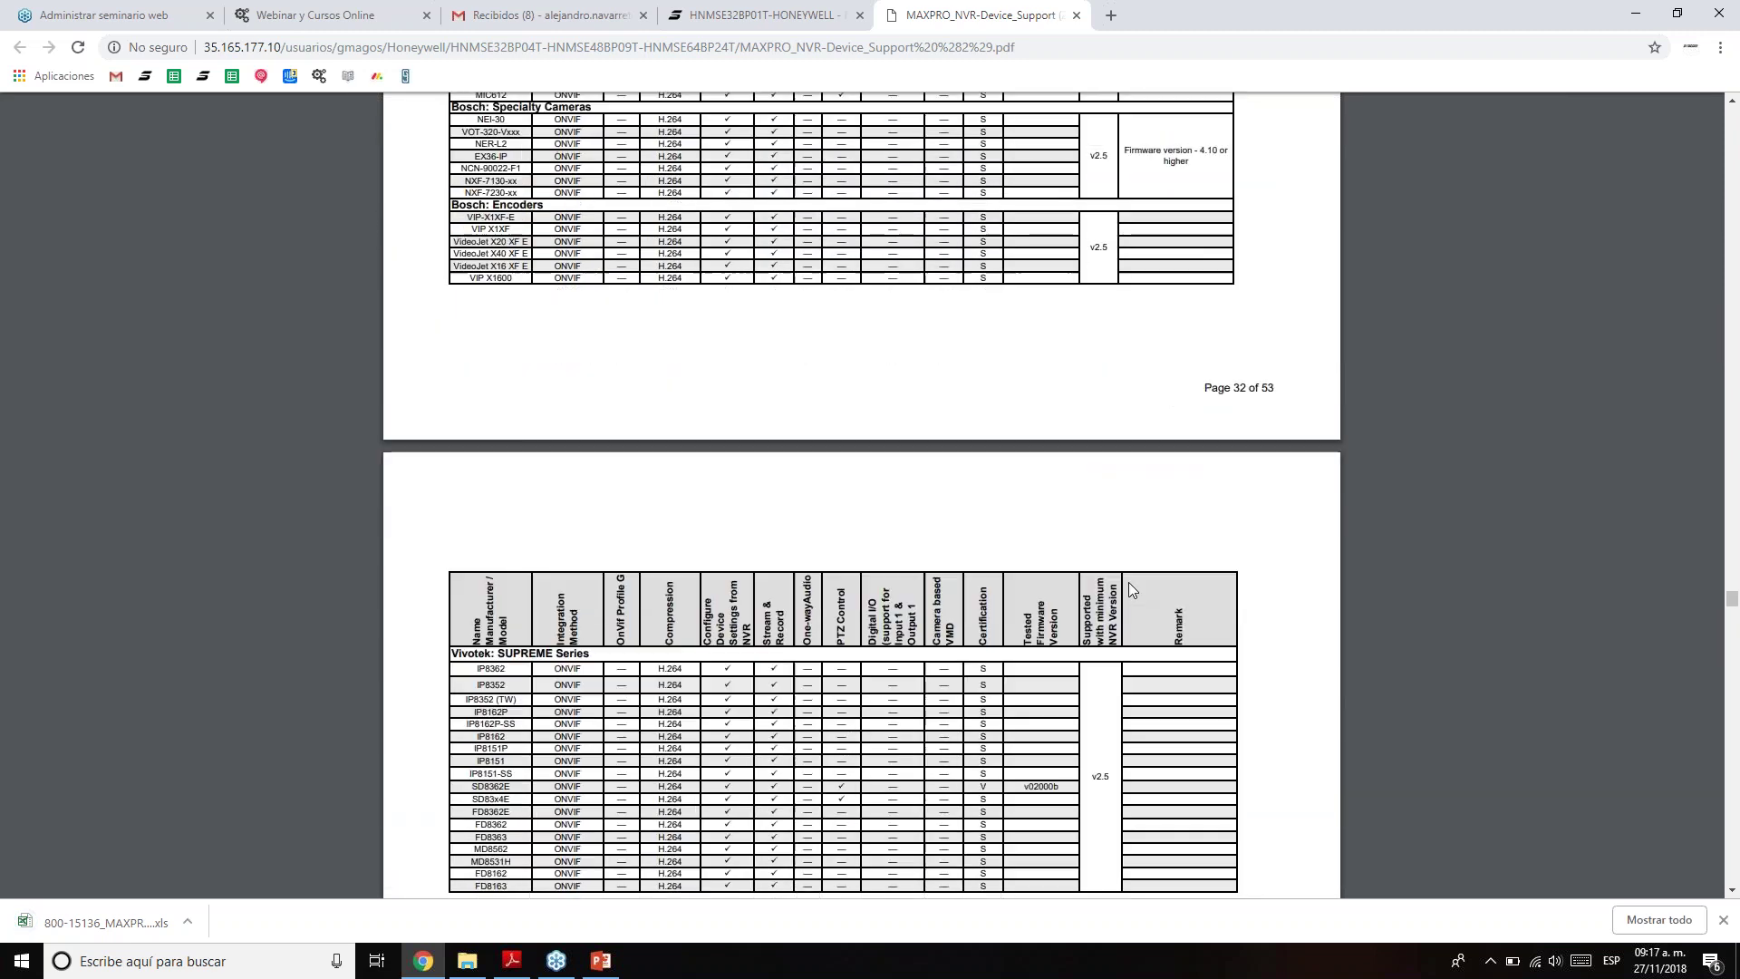
scroll(1130, 590, "down", 7)
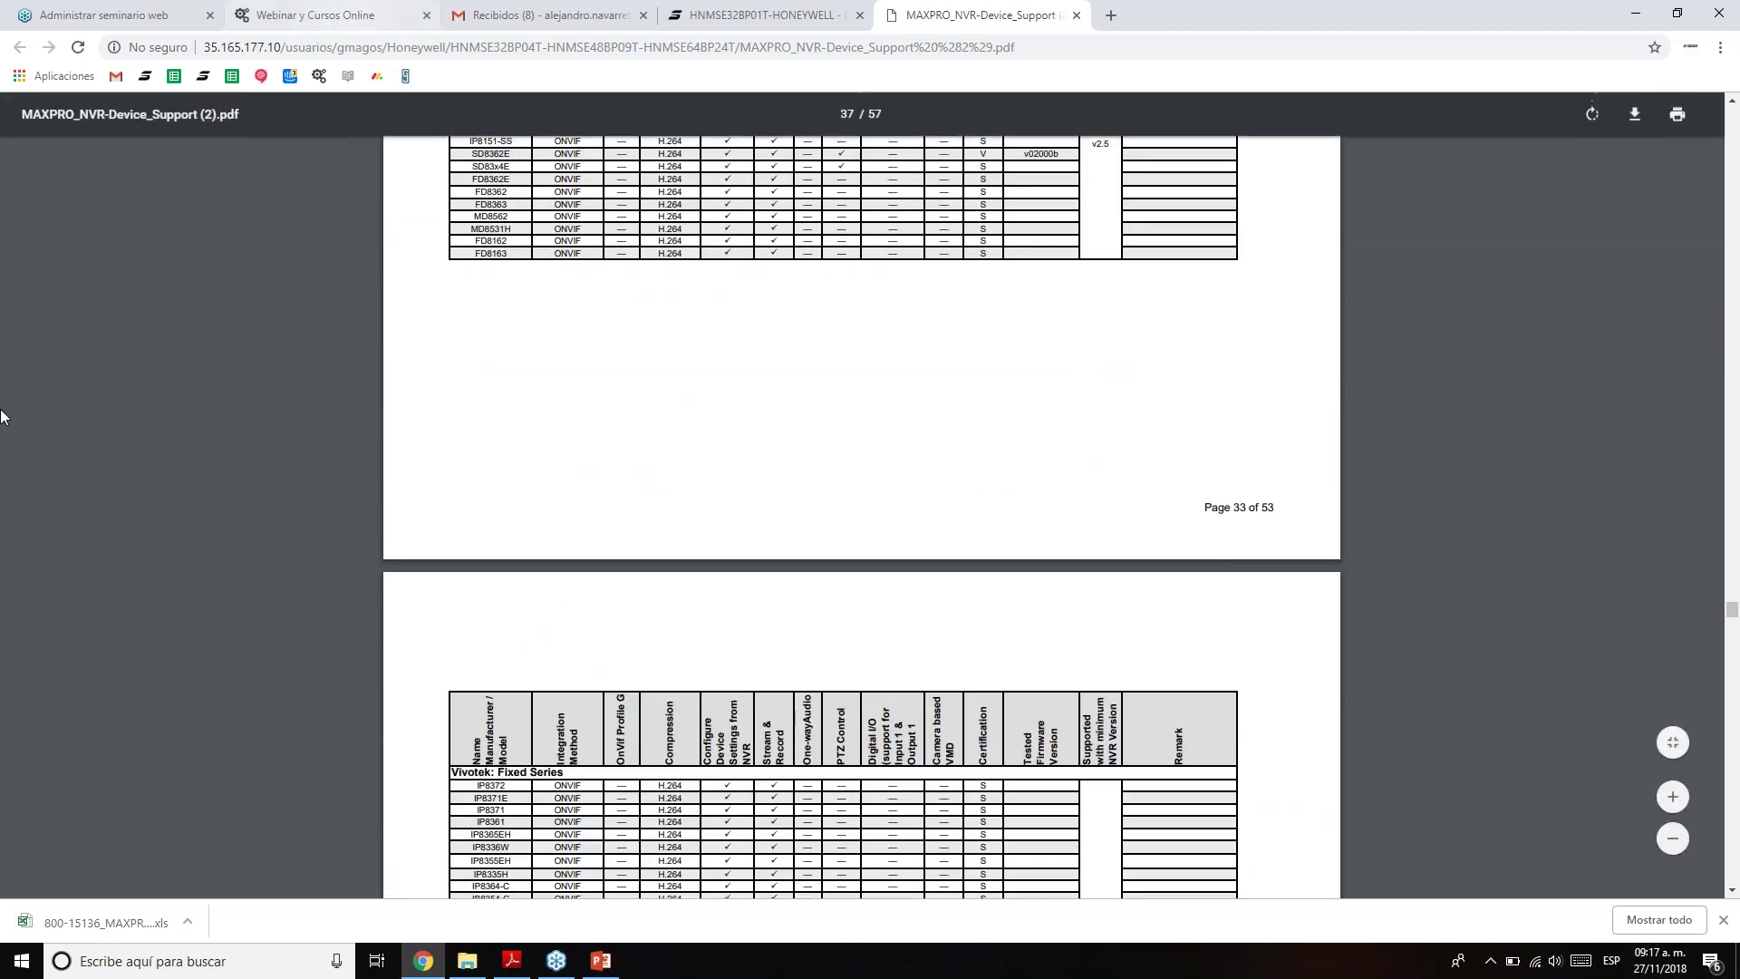
Open the downloaded 800-15136 storage estimator .xls in Excel and enable editing and content
left_click(106, 926)
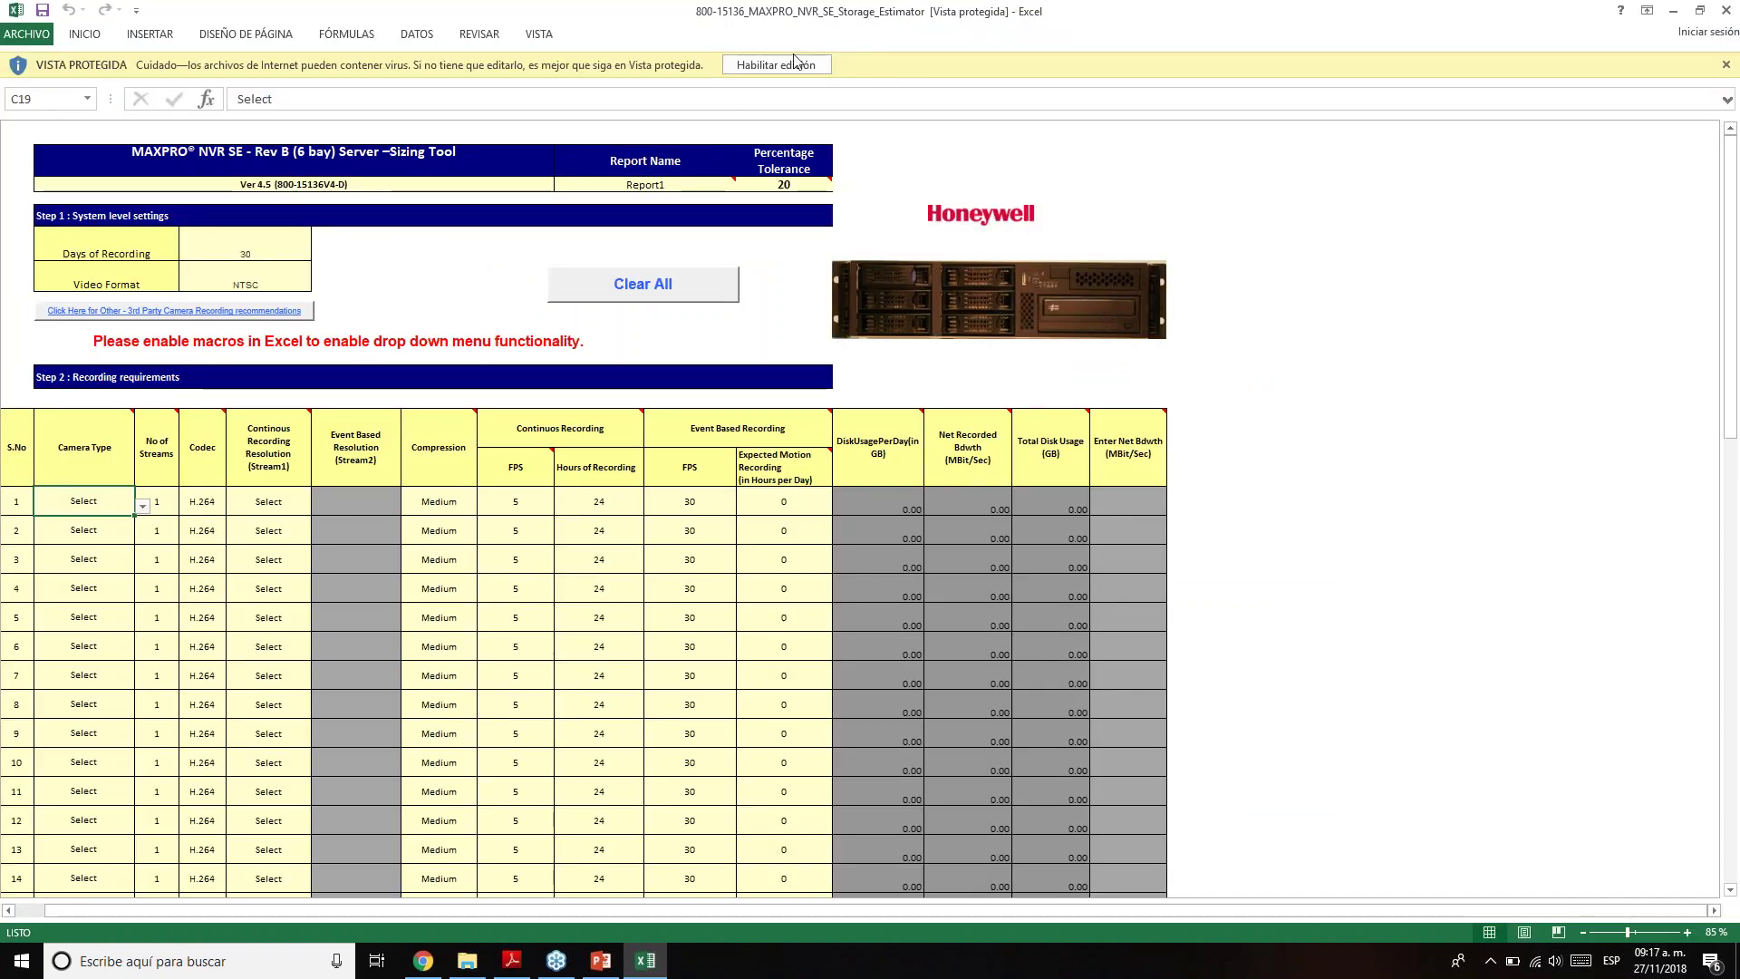
left_click(794, 63)
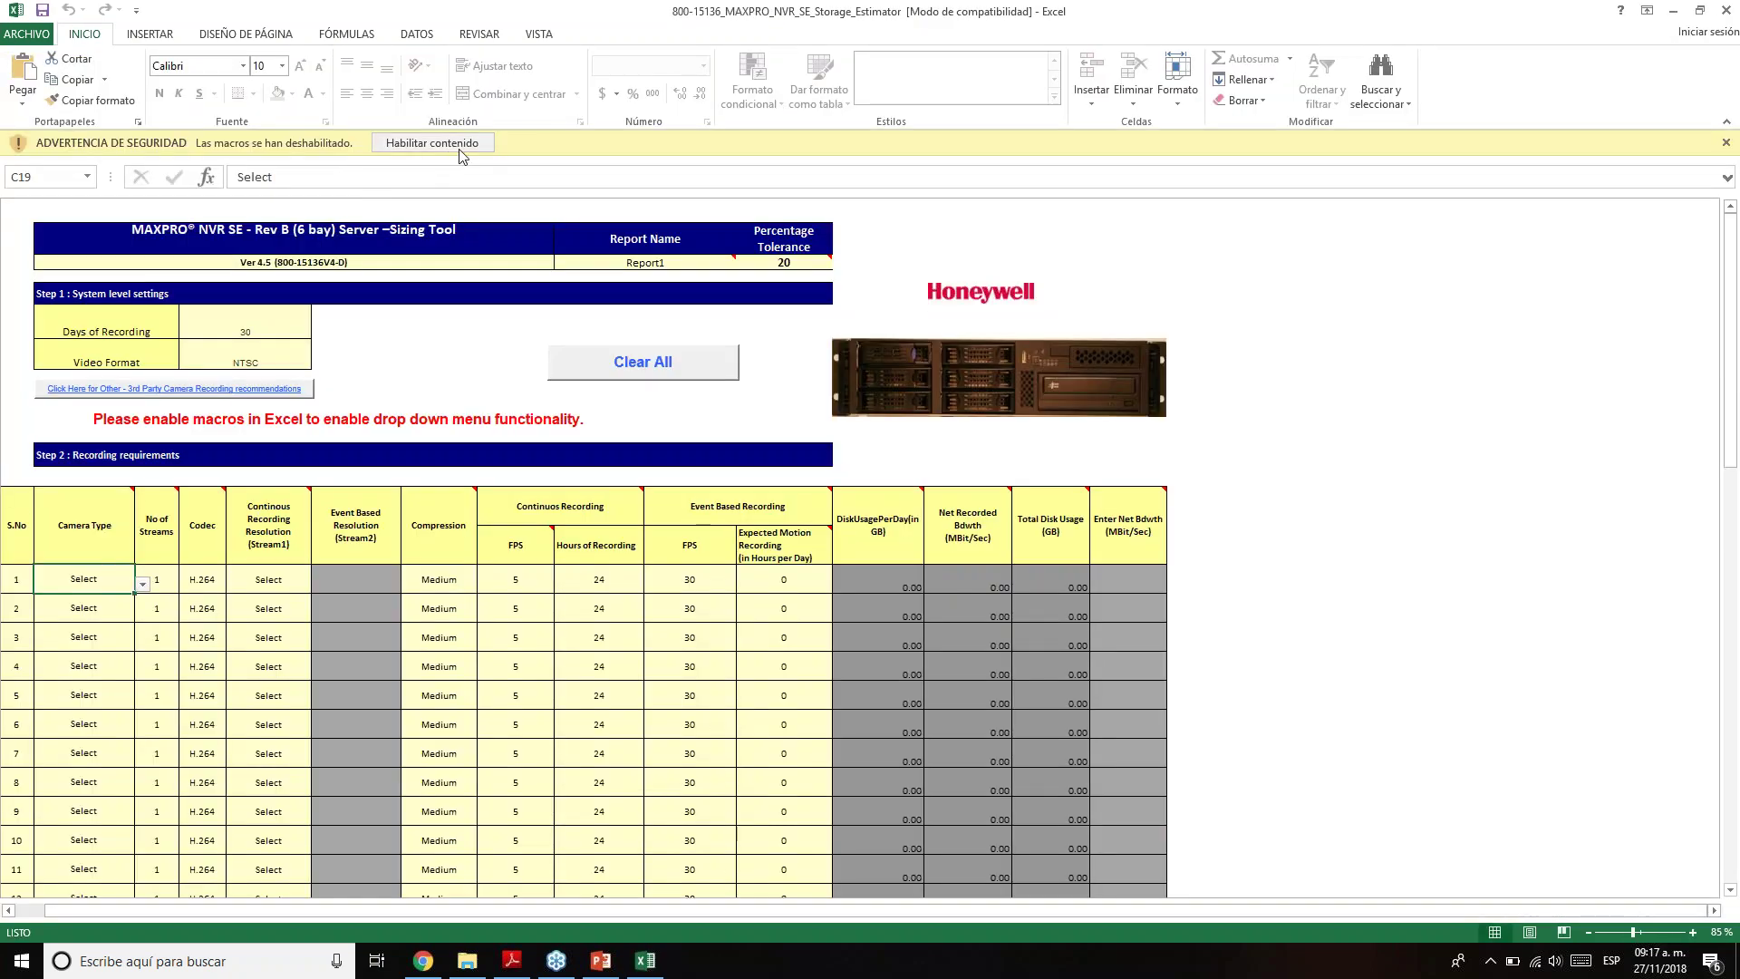
left_click(449, 145)
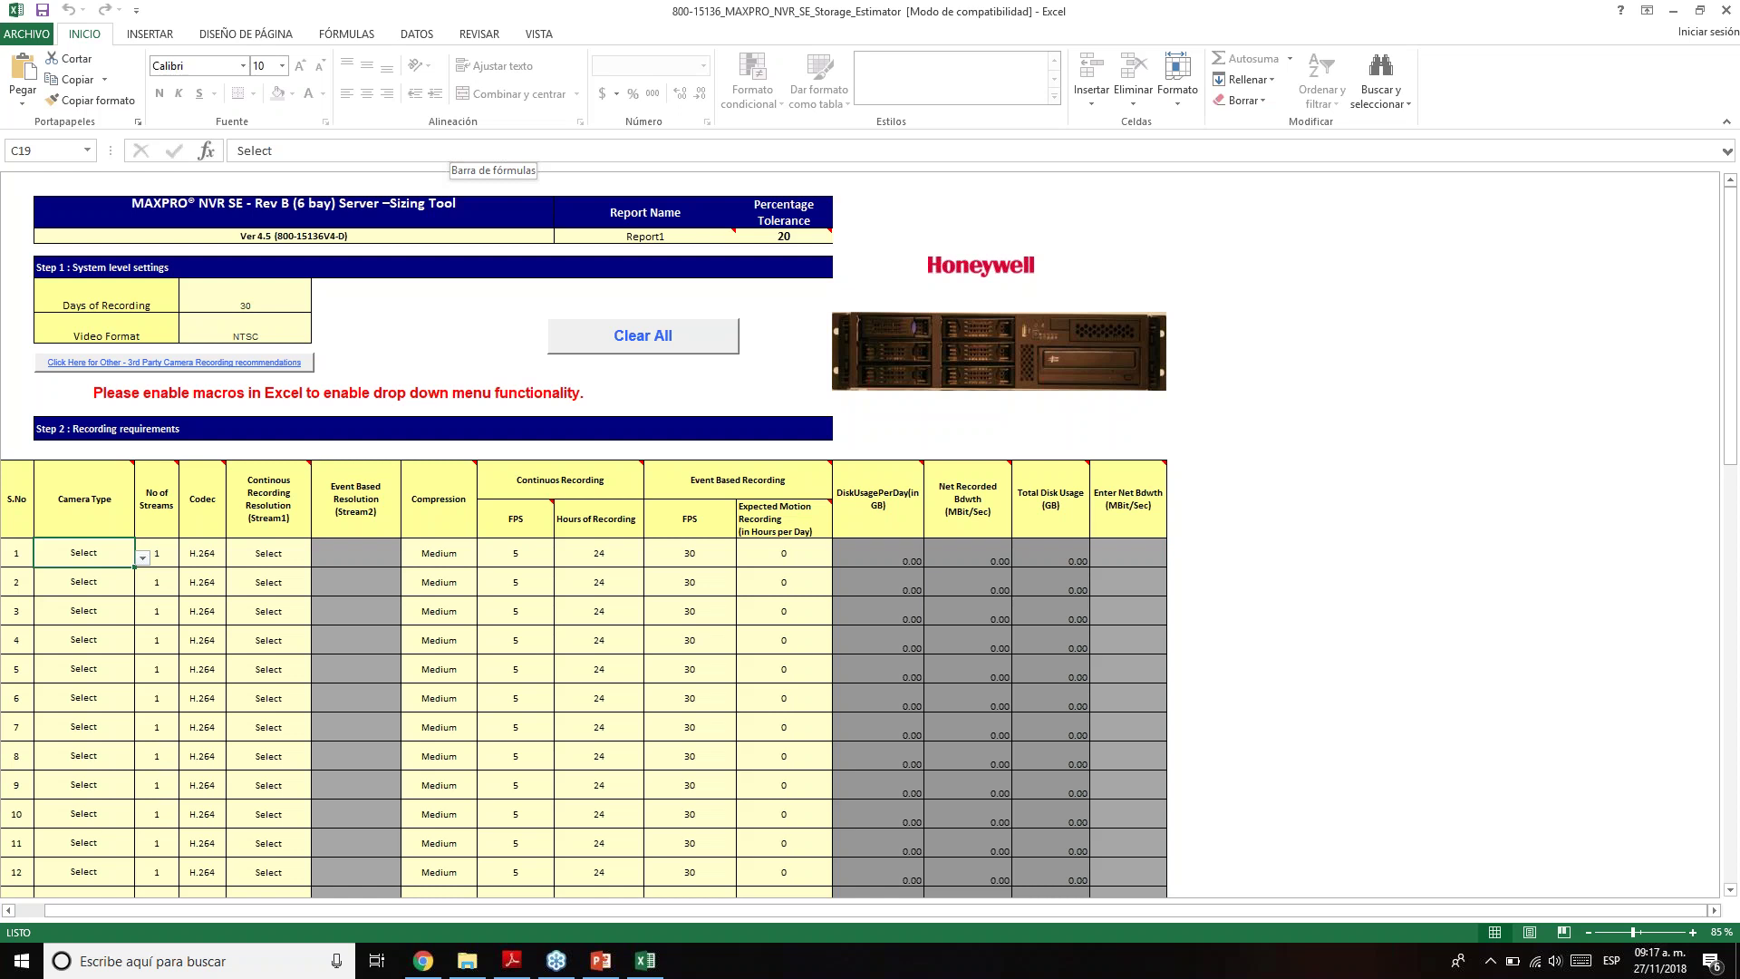
Set camera 1's model to HDZ302LIW and copy it to cameras 2 through 16
left_click(142, 558)
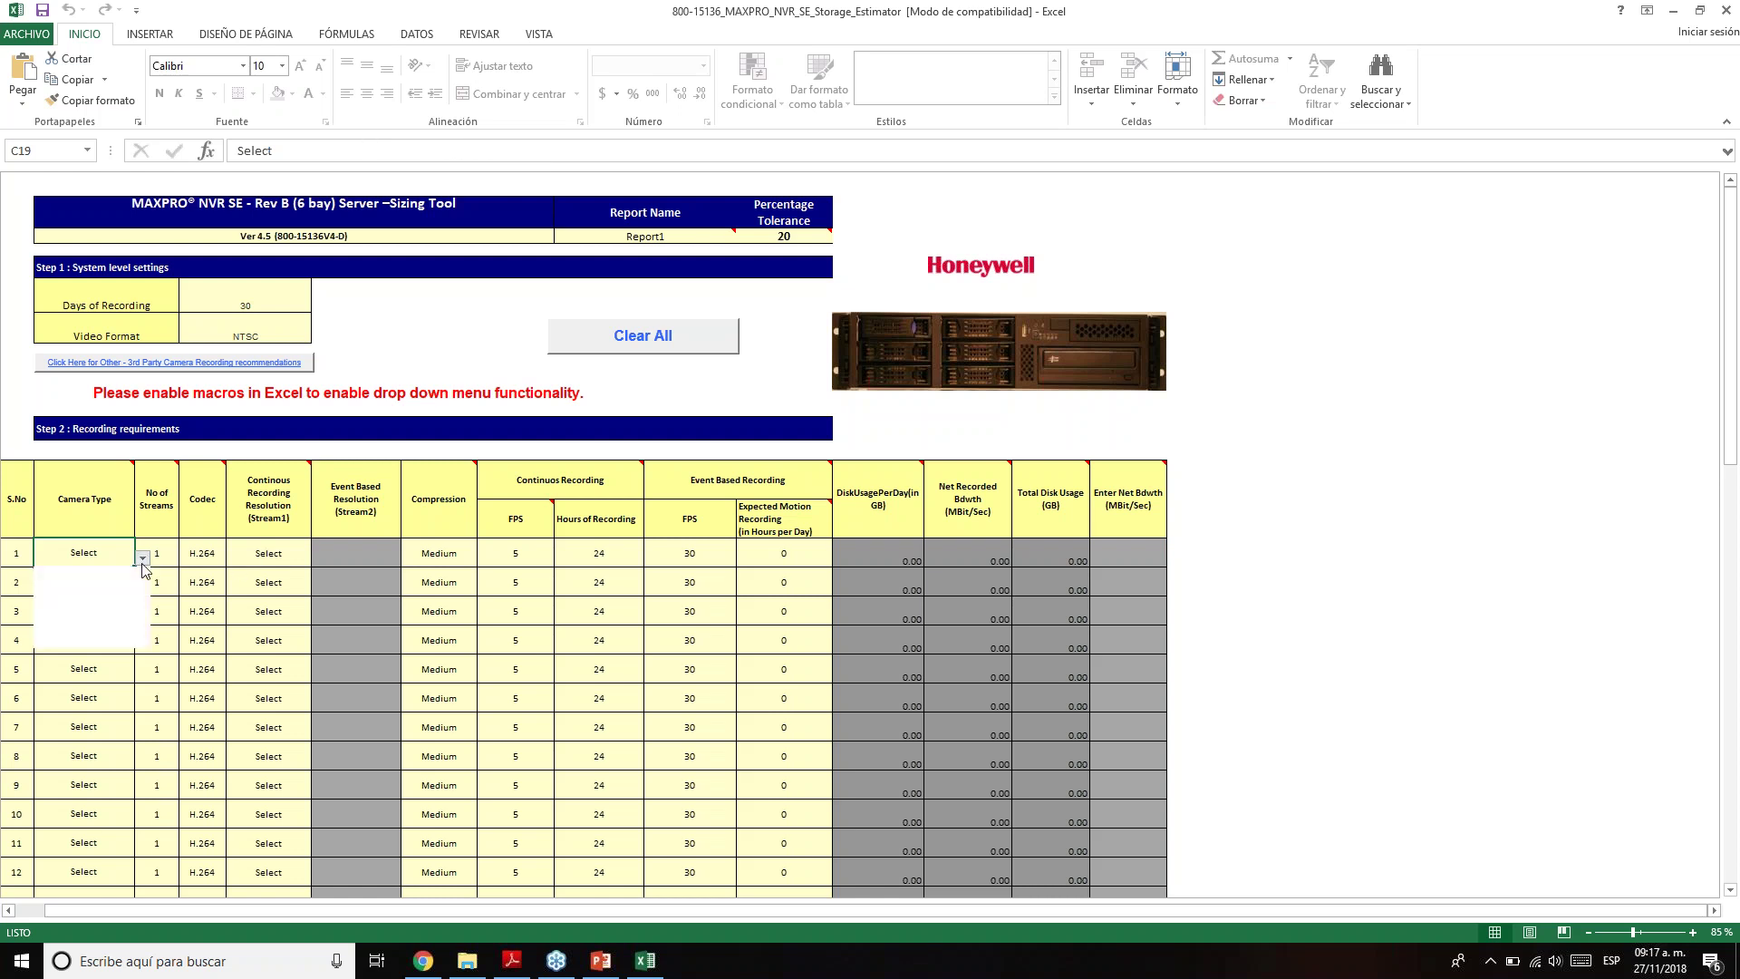
left_click(140, 640)
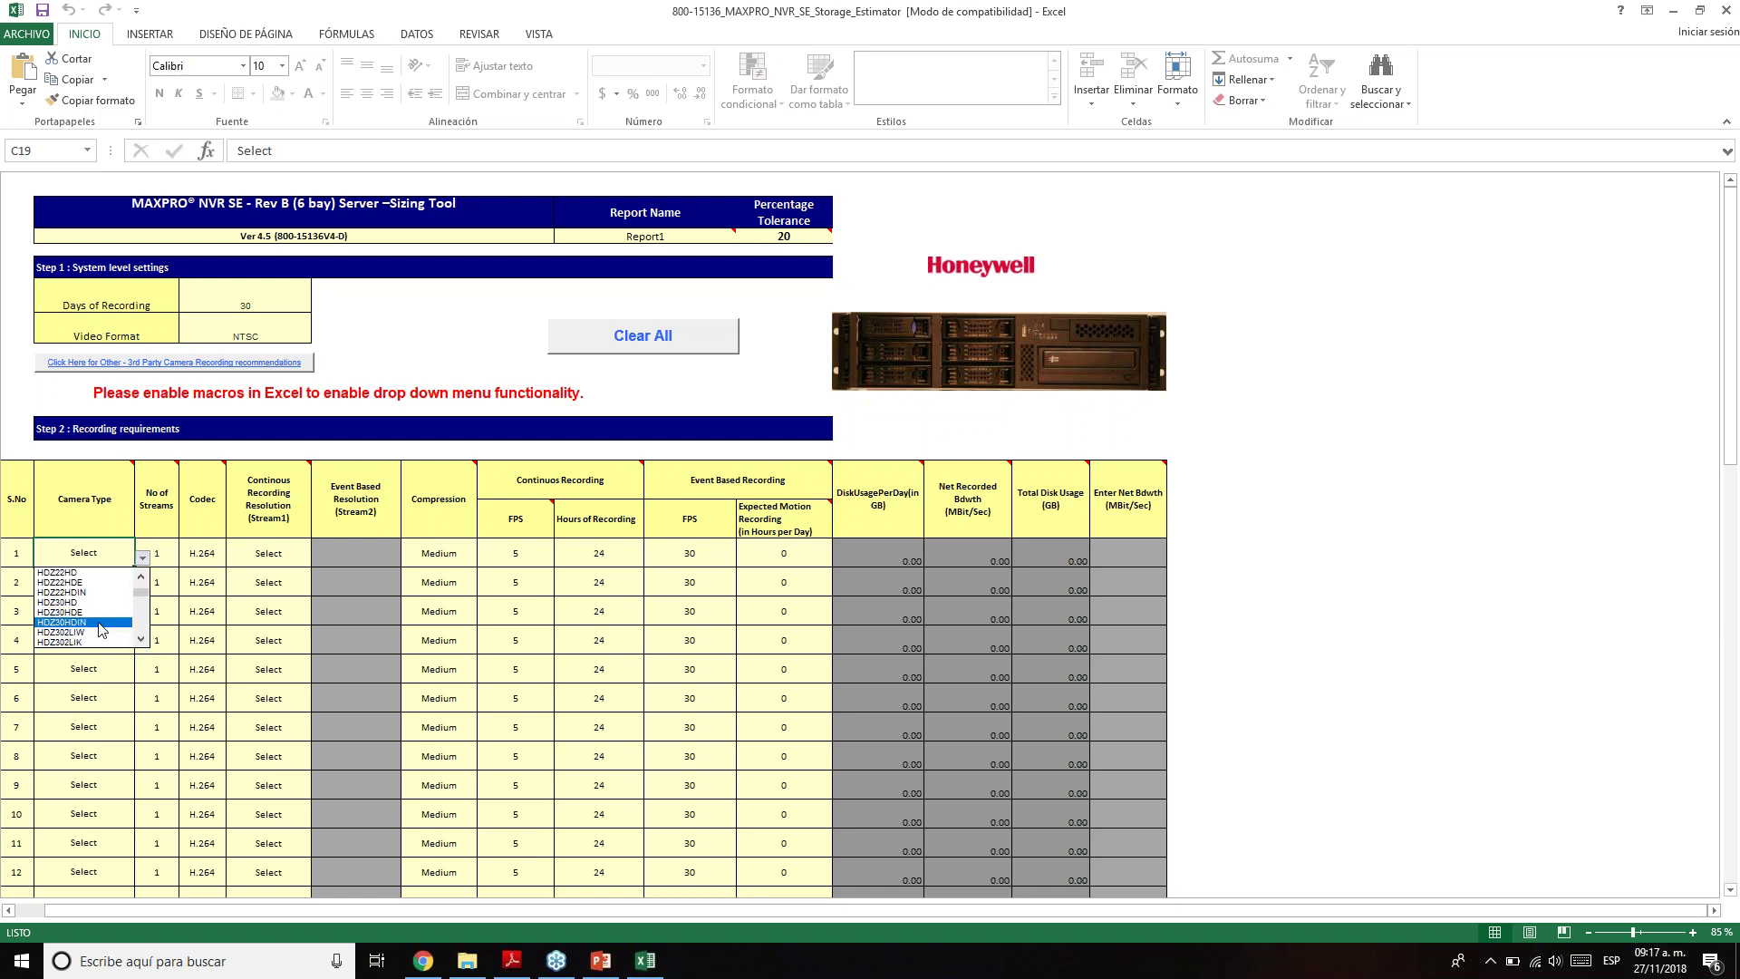
left_click(88, 633)
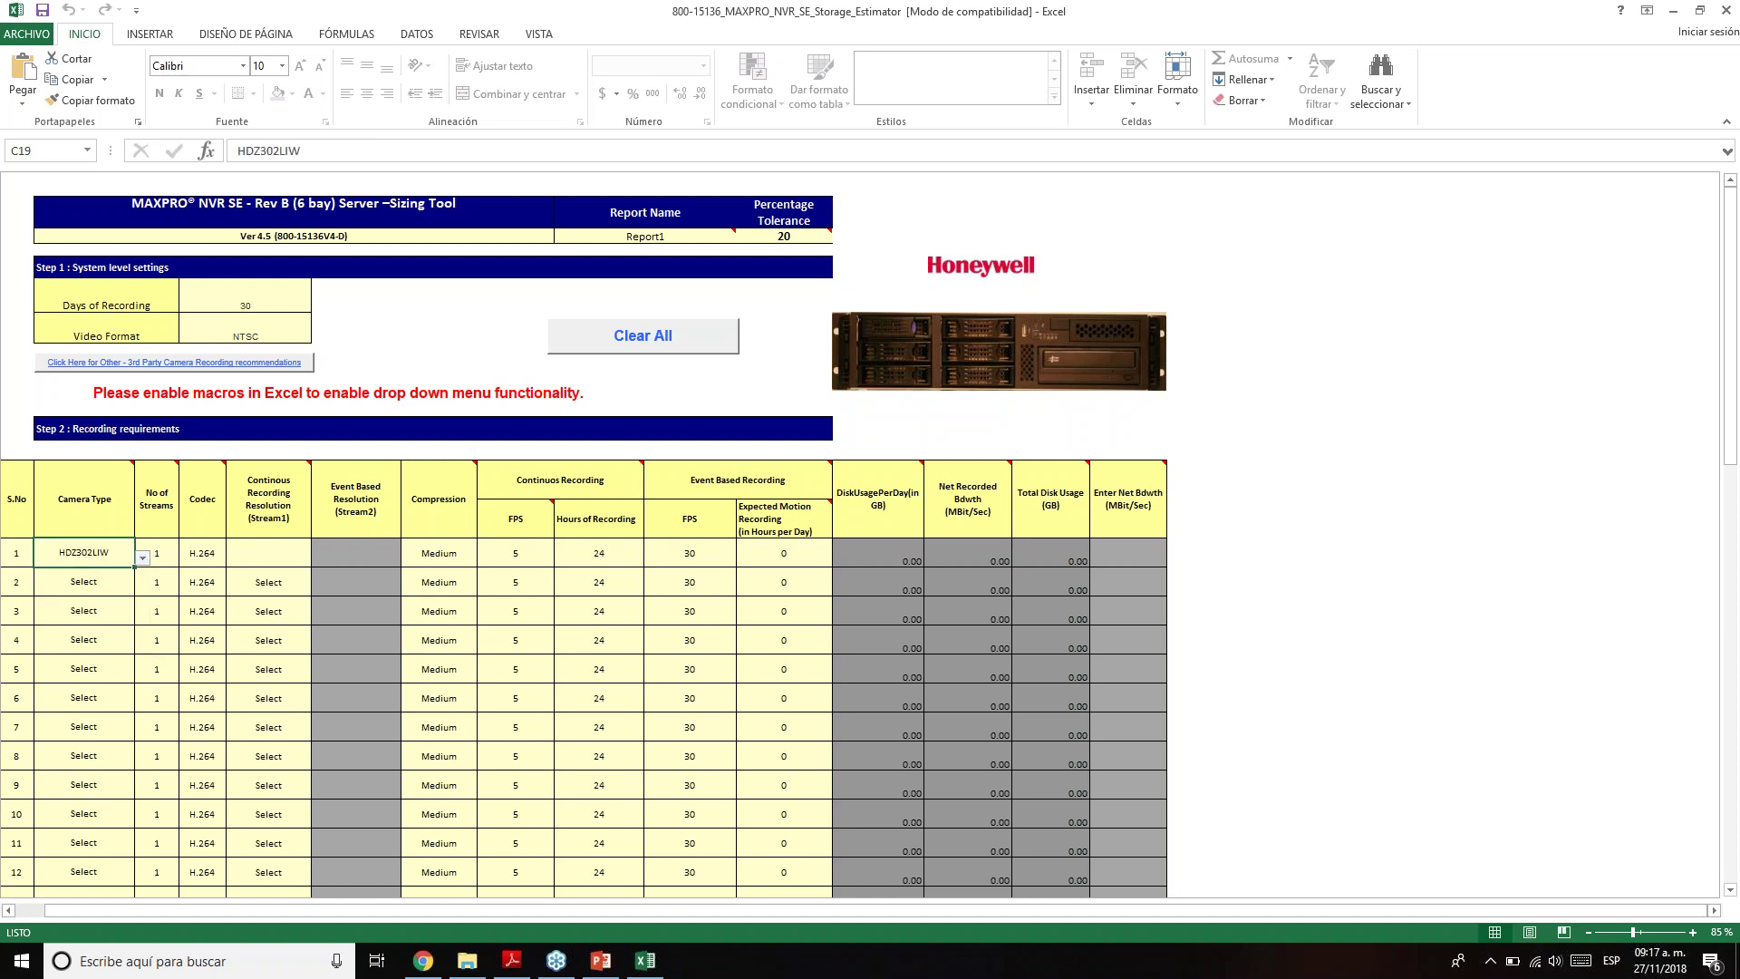
right_click(100, 559)
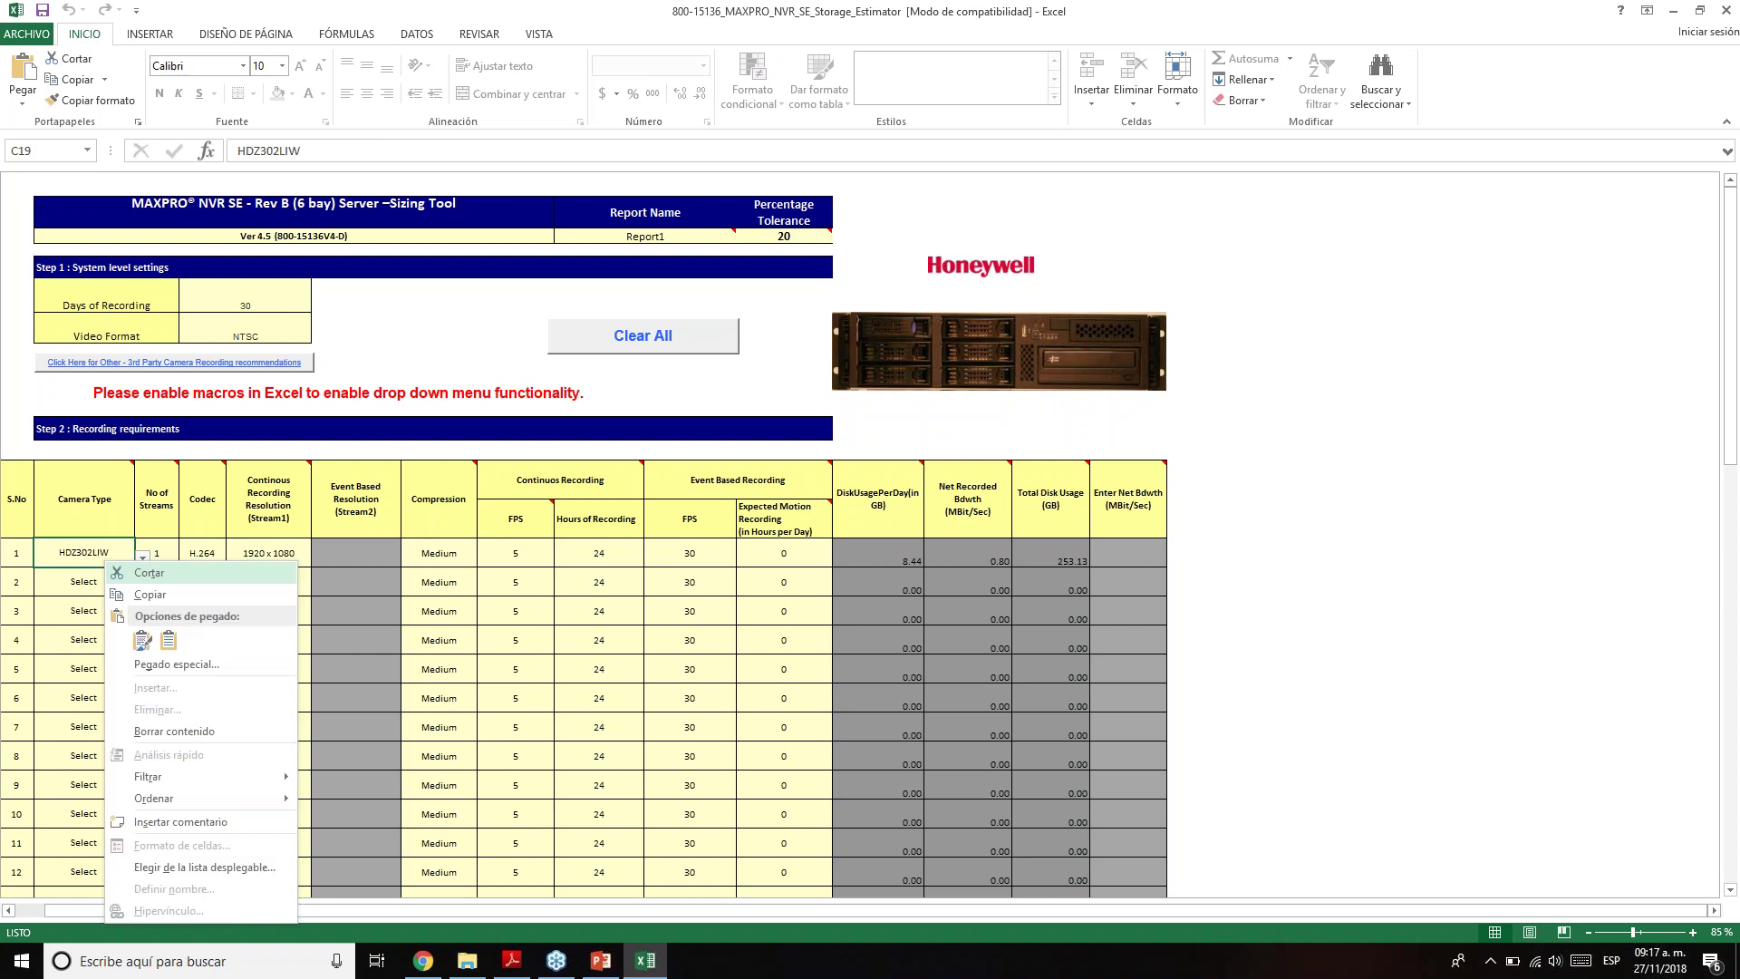
left_click(113, 699)
left_click_drag(116, 589, 104, 868)
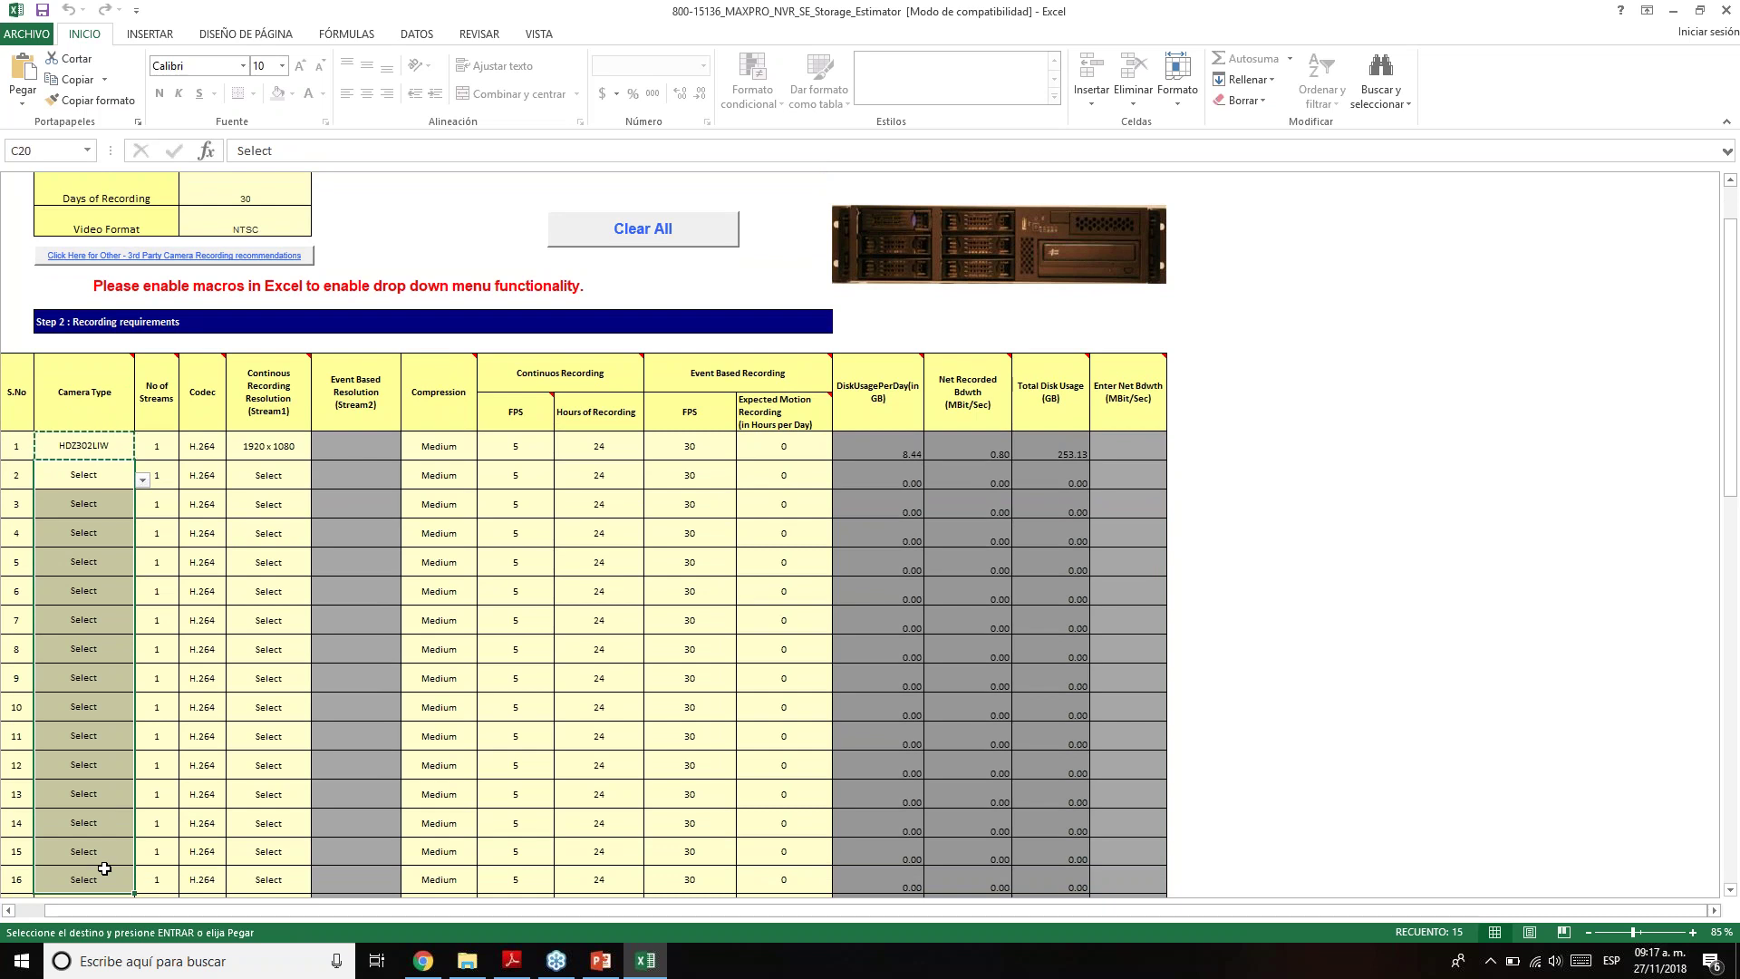
type("HDZ302LIW HDZ302LIW HDZ302LIW HDZ302LIW HDZ302LIW HDZ302LIW HDZ302LIW HDZ302LIW HDZ302LIW HDZ302LIW HDZ302LIW HDZ302LIW HDZ302LIW HDZ302LIW HDZ302LIW")
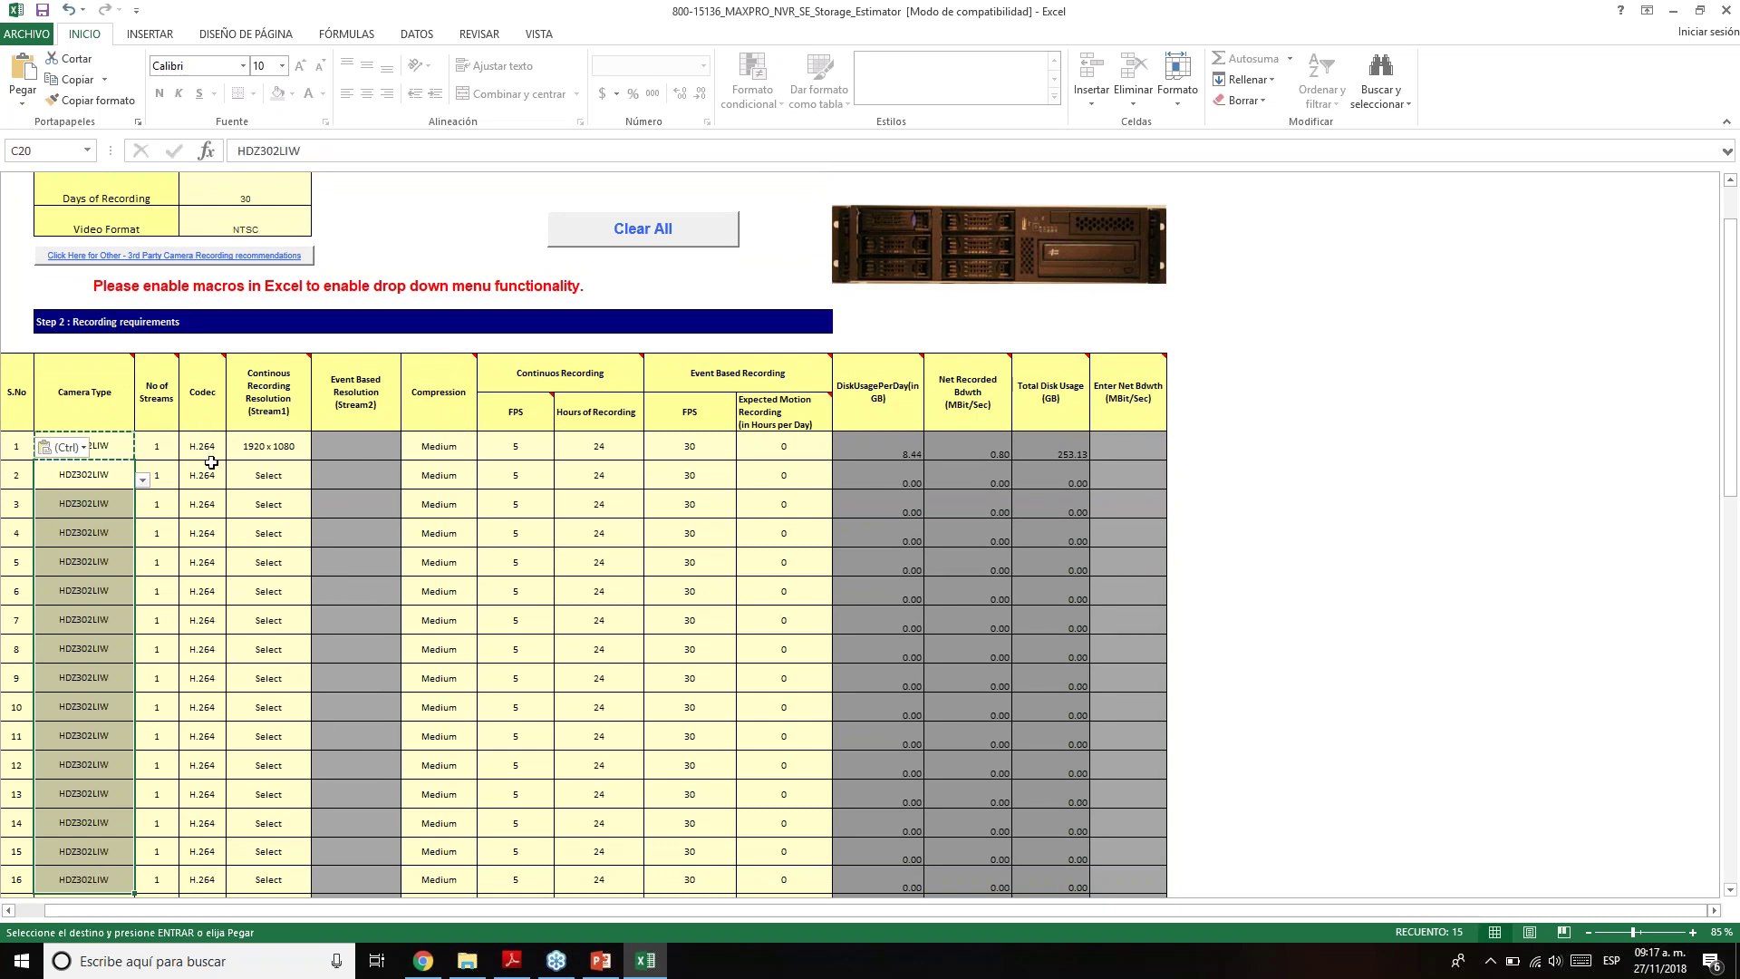
Copy camera 1's 1920 x 1080 resolution to cameras 2 through 16
left_click(295, 450)
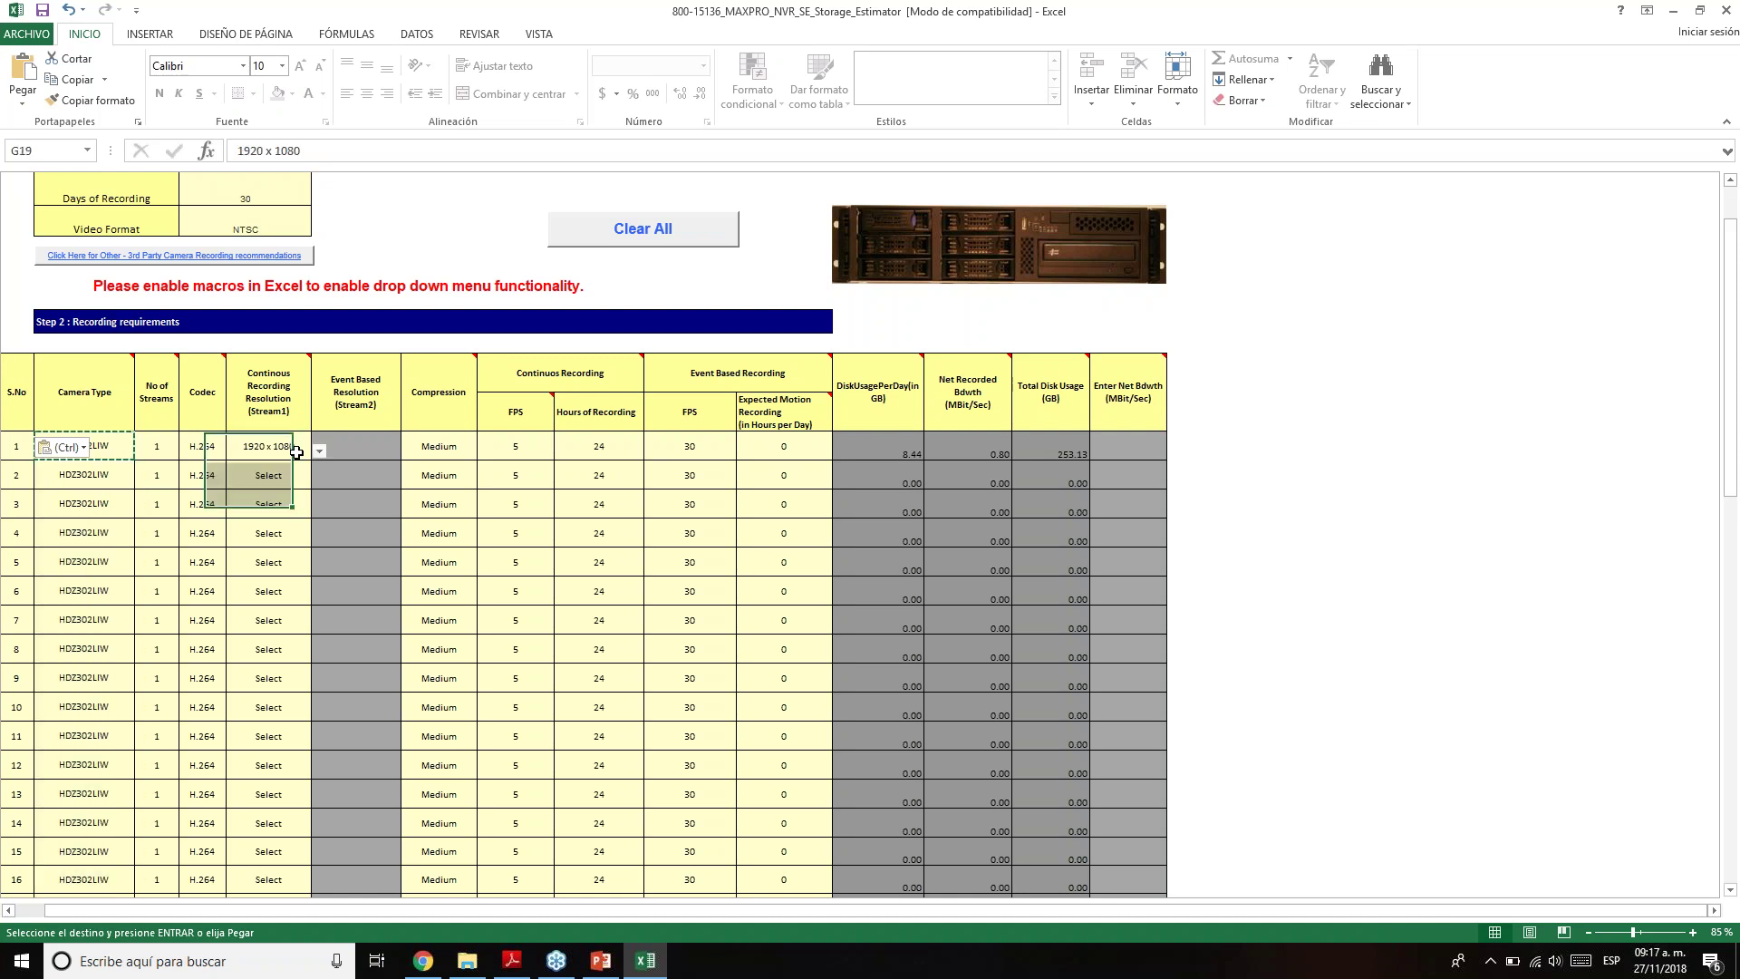
right_click(296, 452)
left_click(344, 485)
left_click(280, 476)
left_click_drag(307, 542, 287, 873)
type("1920 x 1080 1920 x 1080 1920 x 1080 1920 x 1080 1920 x 1080 1920 x 1080 1920 x 1080 1920 x 1080 1920 x 1080 1920 x 1080 1920 x 1080 1920 x 1080 1920 x 1080 1920 x 1080 1920 x 1080")
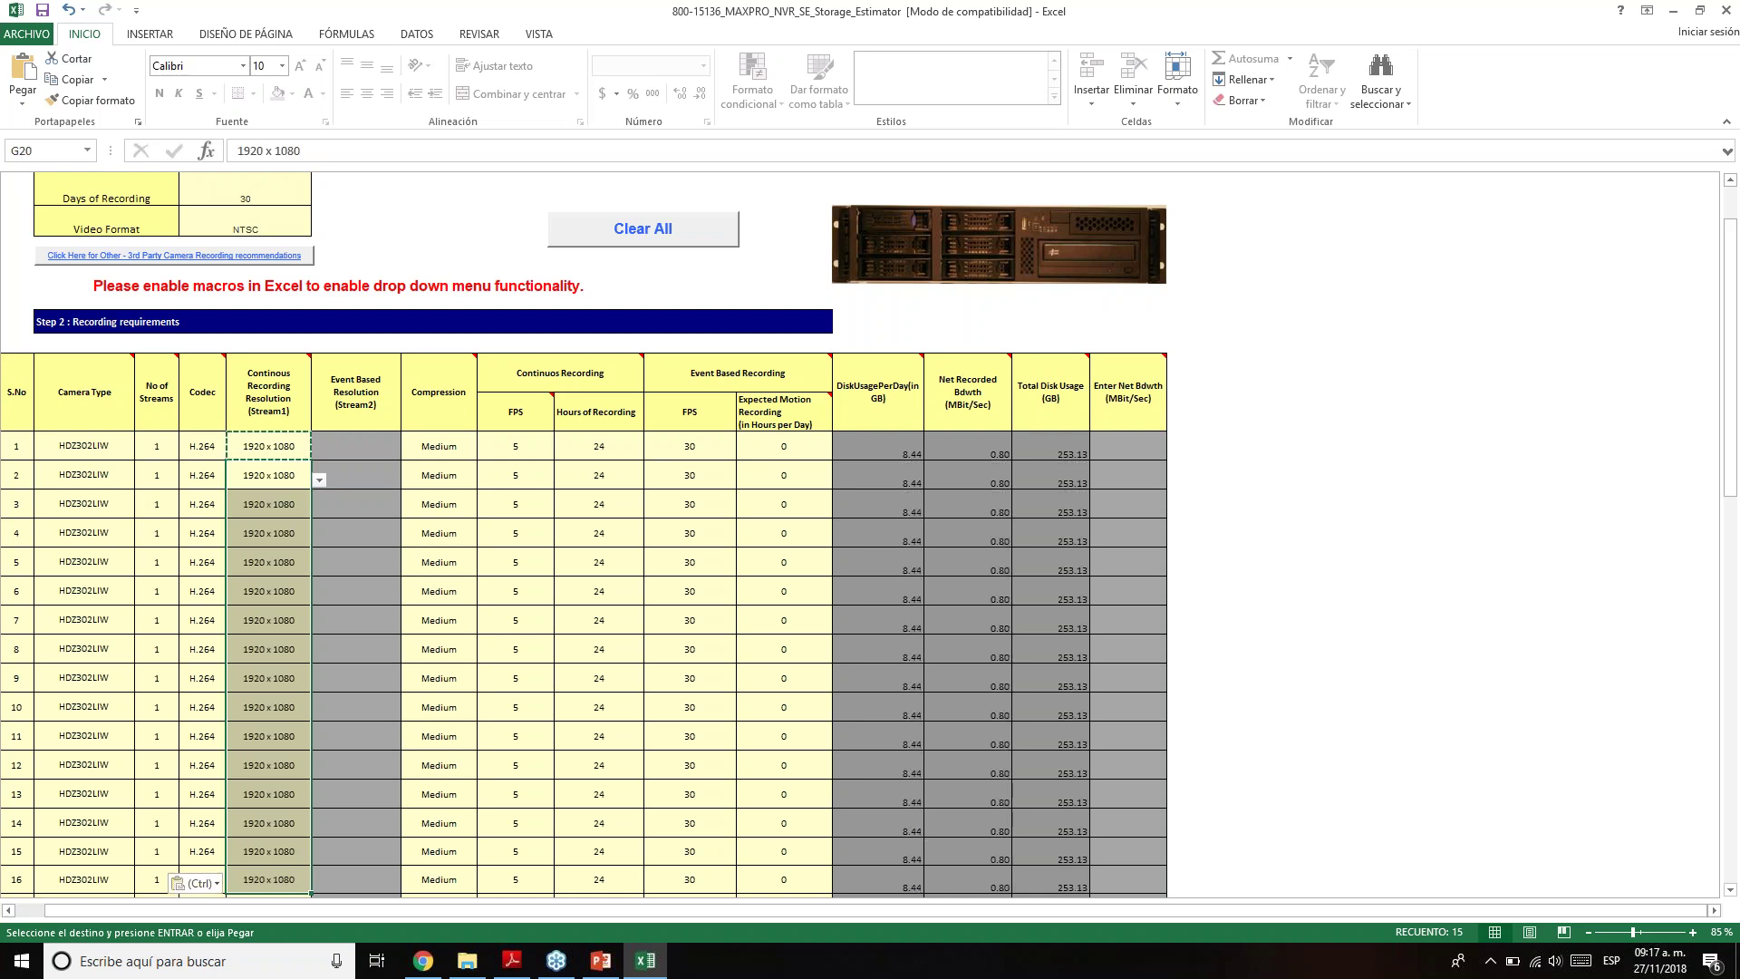
Enter 15 FPS in the continuous recording FPS cells K19 through K34 for cameras 1–16
left_click(526, 443)
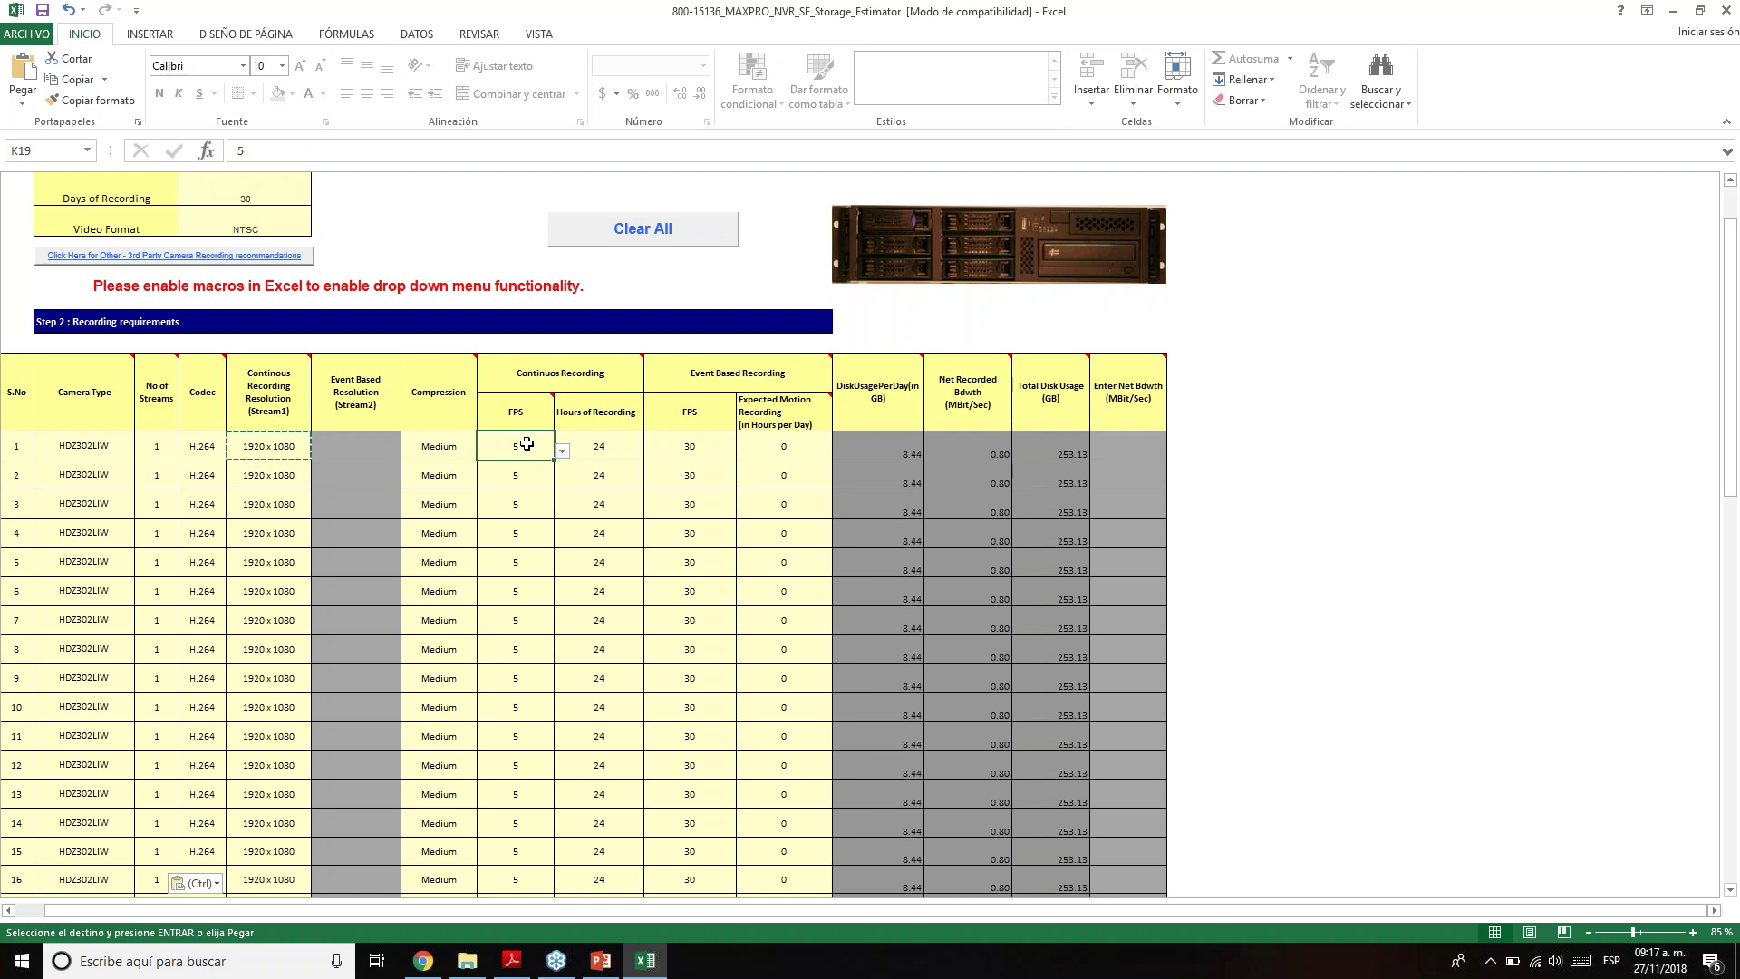
type("15")
key("Return")
type("1")
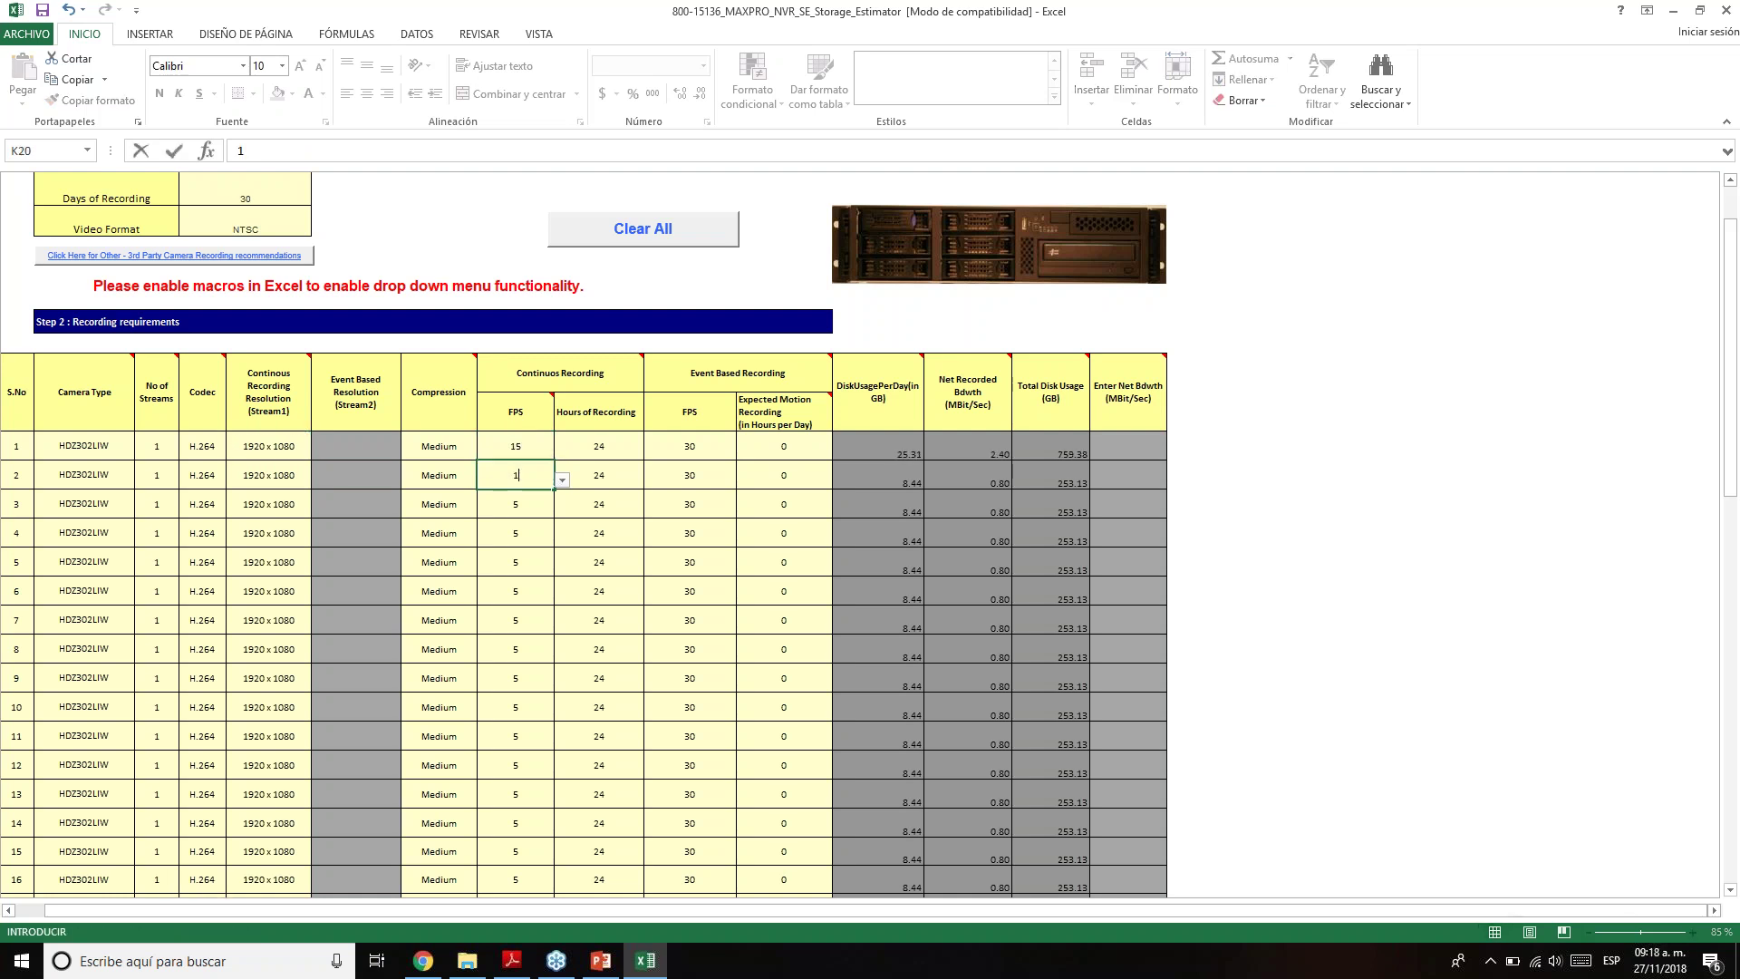
key("Return")
type("15")
key("Return")
type("15")
key("Return")
type("15")
key("Return")
type("15")
key("Return")
type("15")
key("Return")
type("15")
key("Return")
type("15")
key("Return")
type("15")
key("Return")
type("15")
key("Return")
type("15")
key("Return")
type("15")
key("Return")
type("15 15")
key("Return")
type("15")
key("Return")
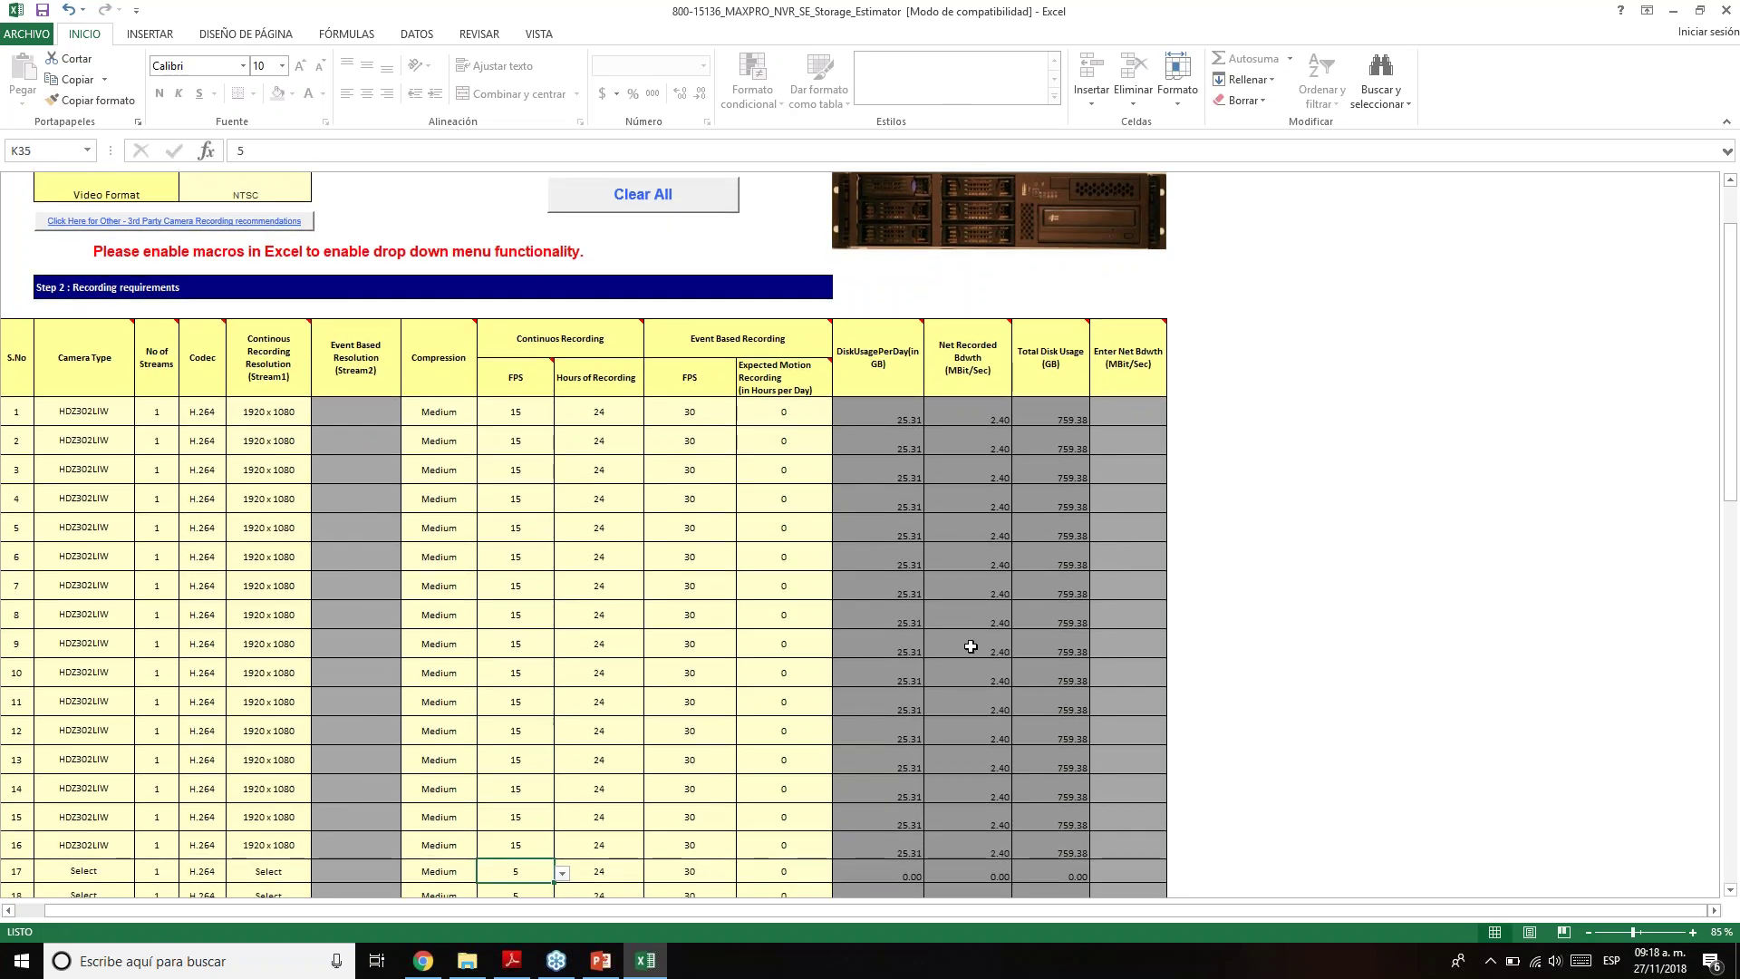
key("Down")
key("Down")
key("Down")
key("Down")
key("Down")
key("Down")
key("Down")
key("Down")
key("Down")
key("Down")
key("Down")
key("Down")
key("Down")
key("Down")
key("Down")
key("Down")
key("Down")
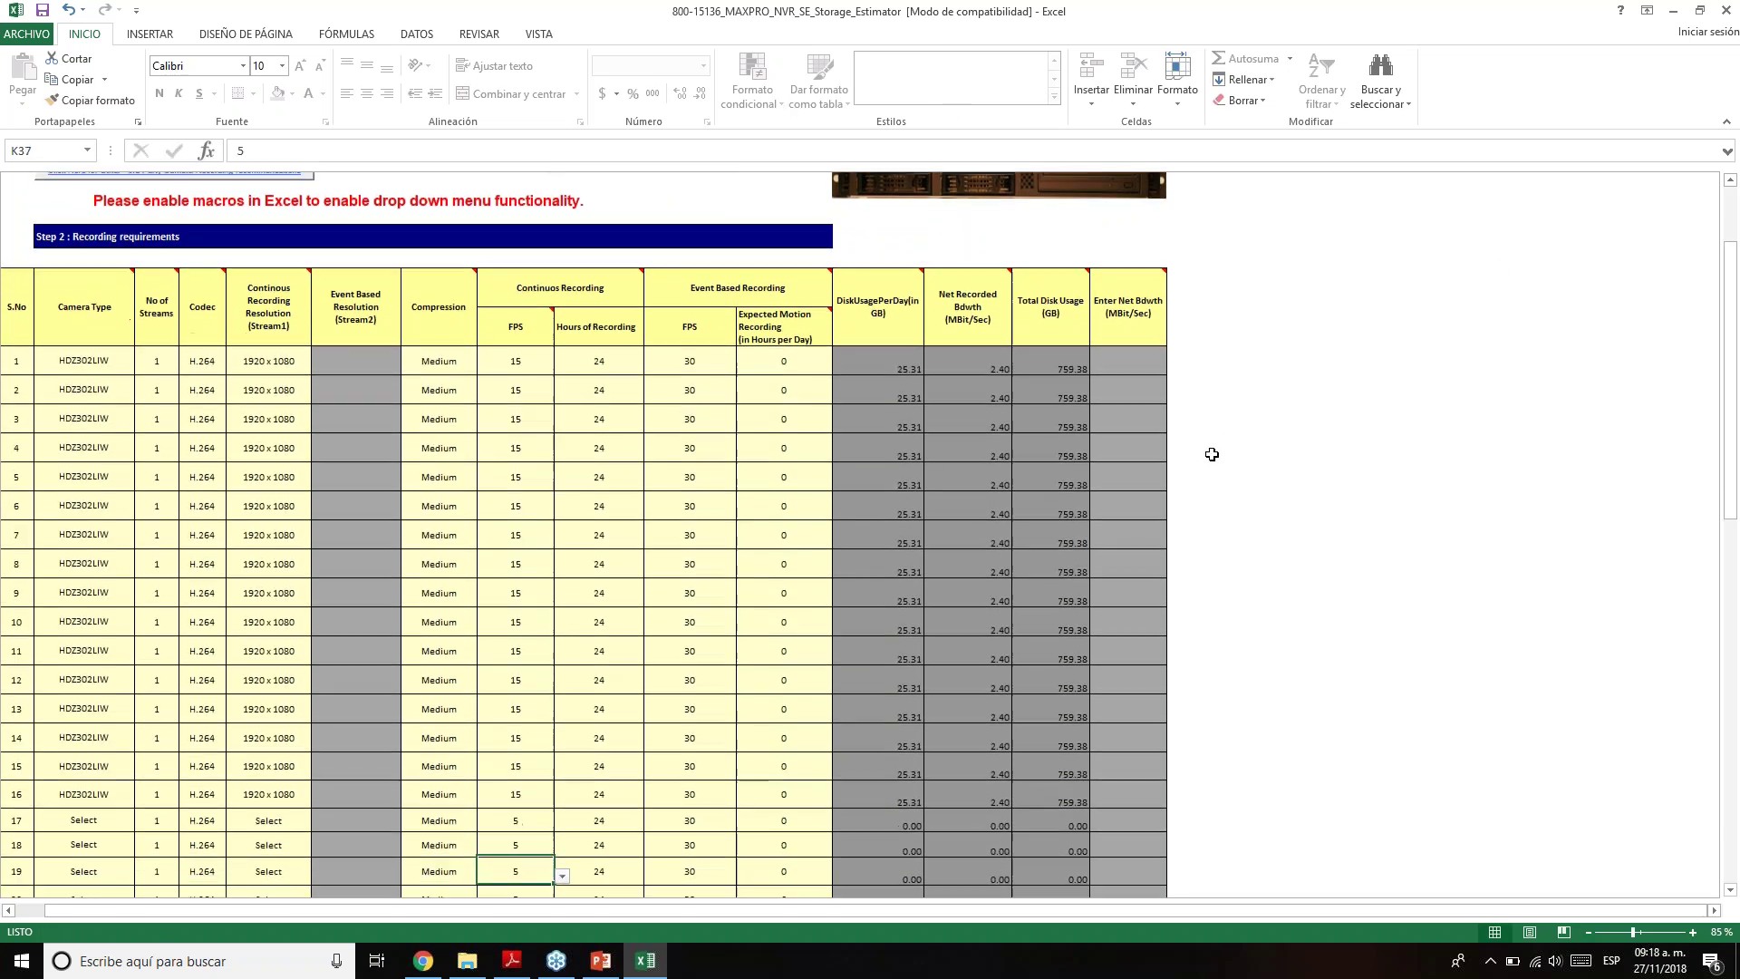
Check the 14760.00 GB storage total and recommended NVR, then return to the 'Como elegir un NVR' slide
key("Down")
key("Down")
scroll(1211, 454, "down", 5)
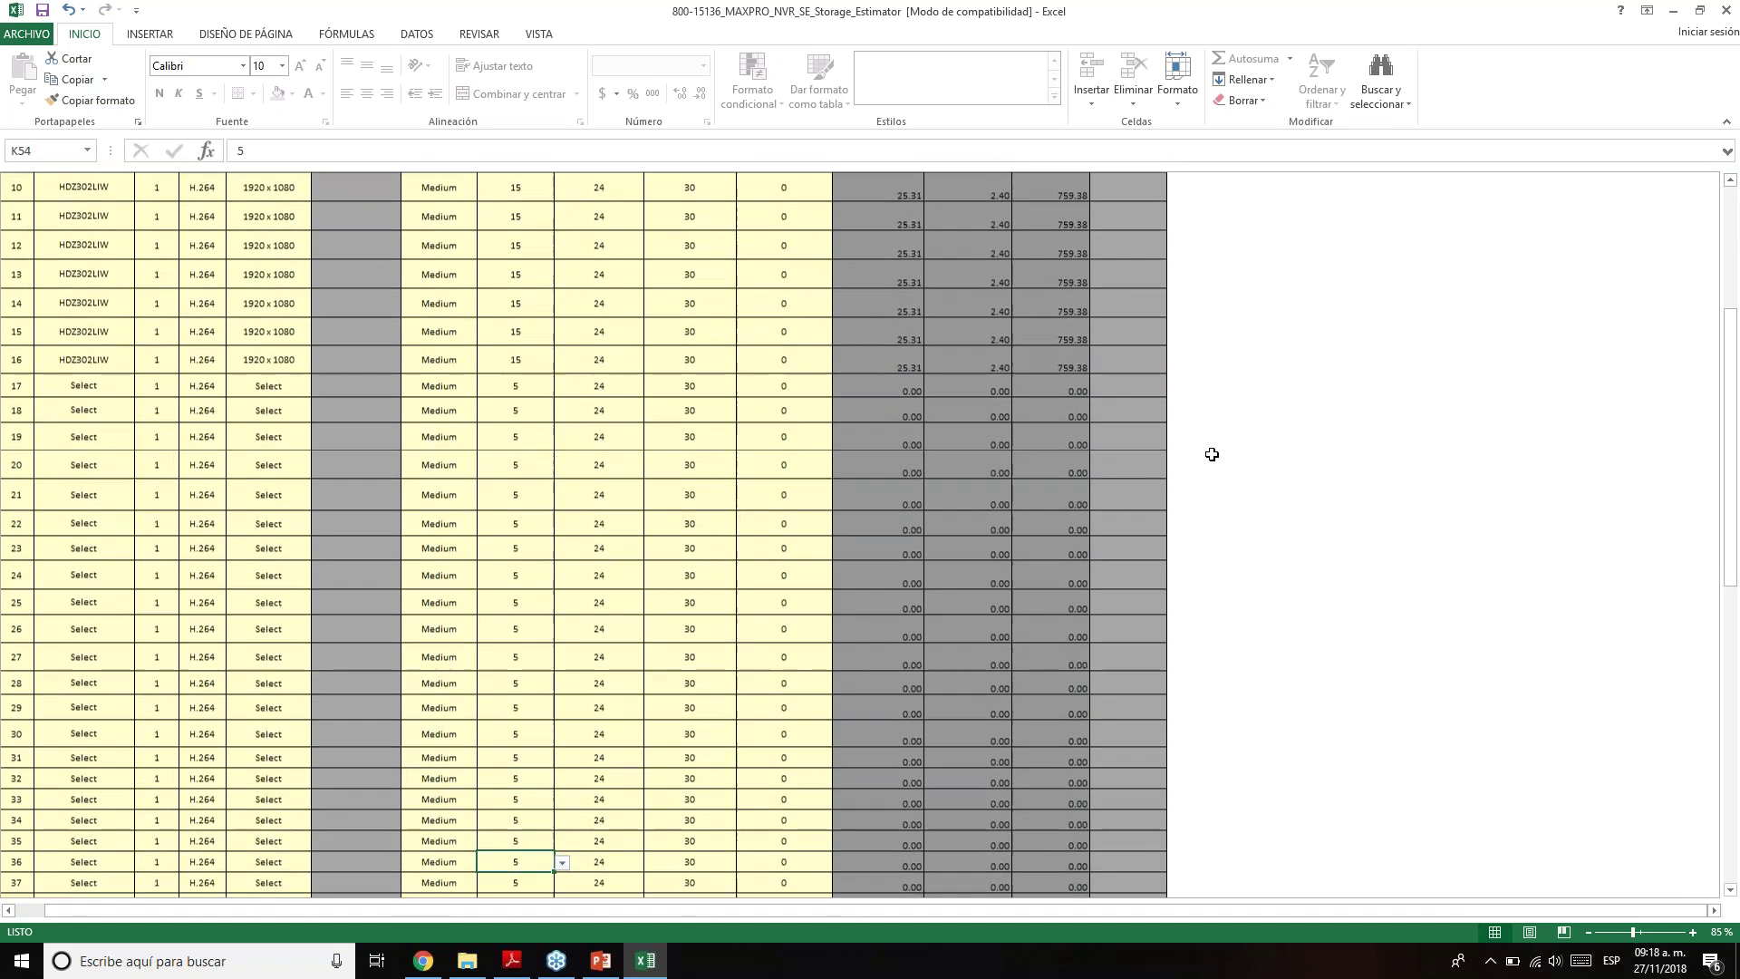
scroll(1212, 454, "down", 5)
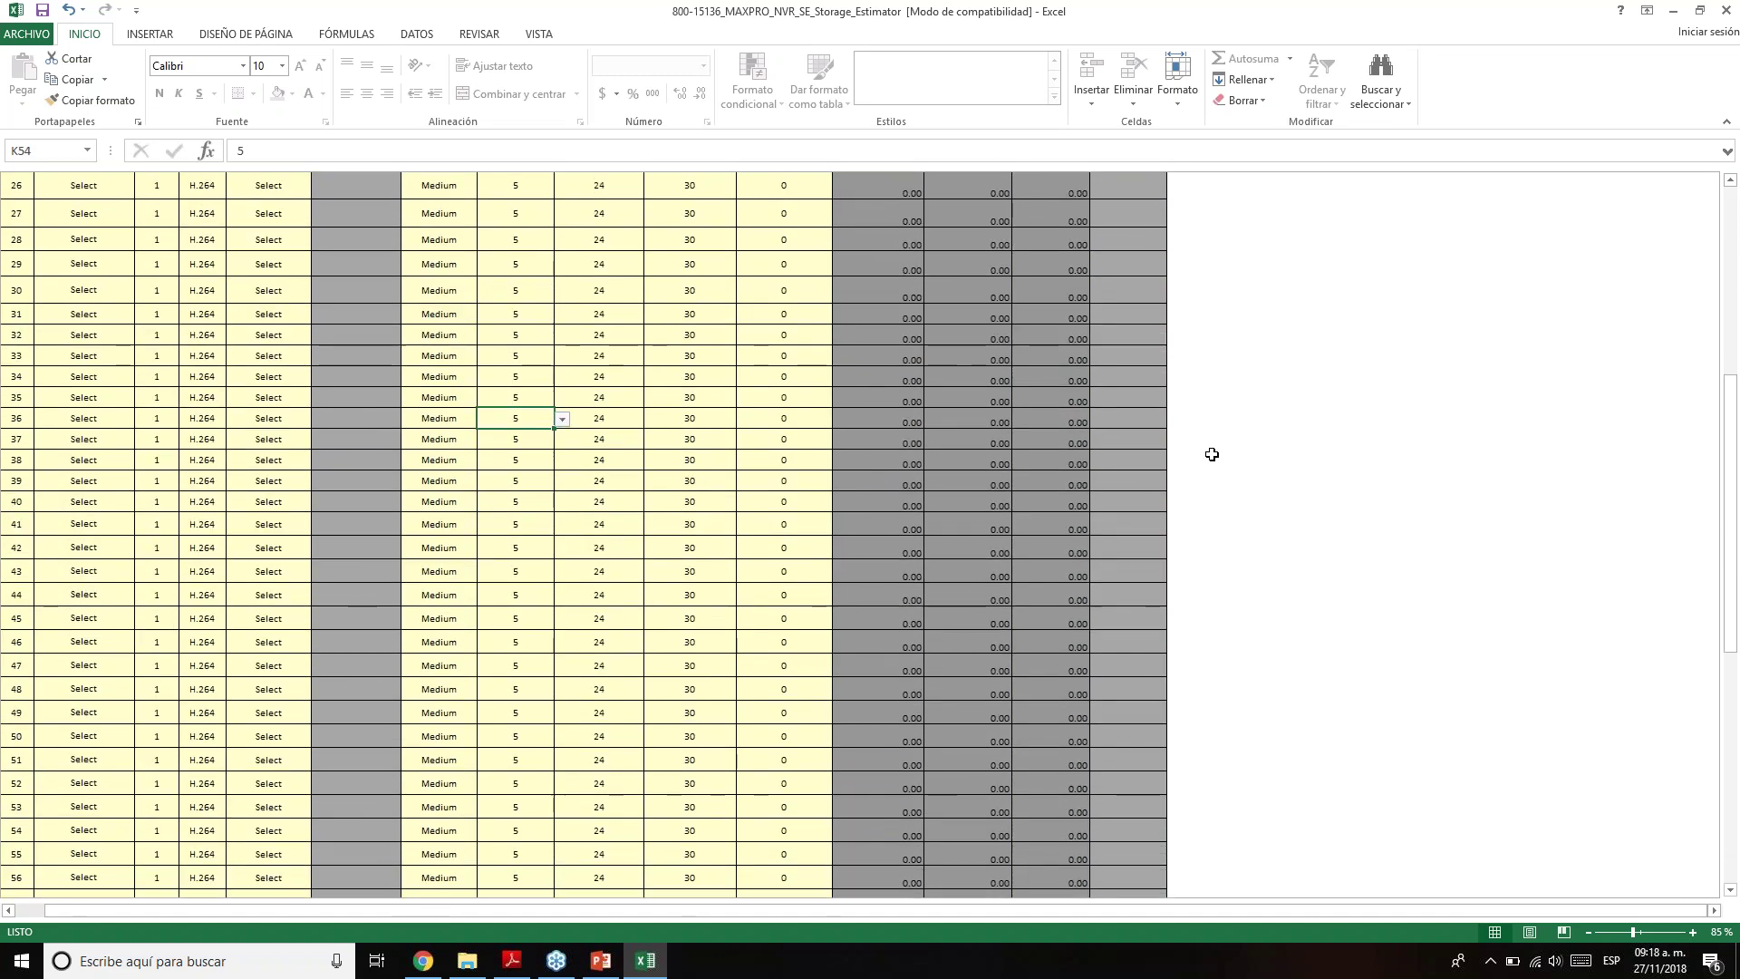
scroll(1211, 453, "down", 2)
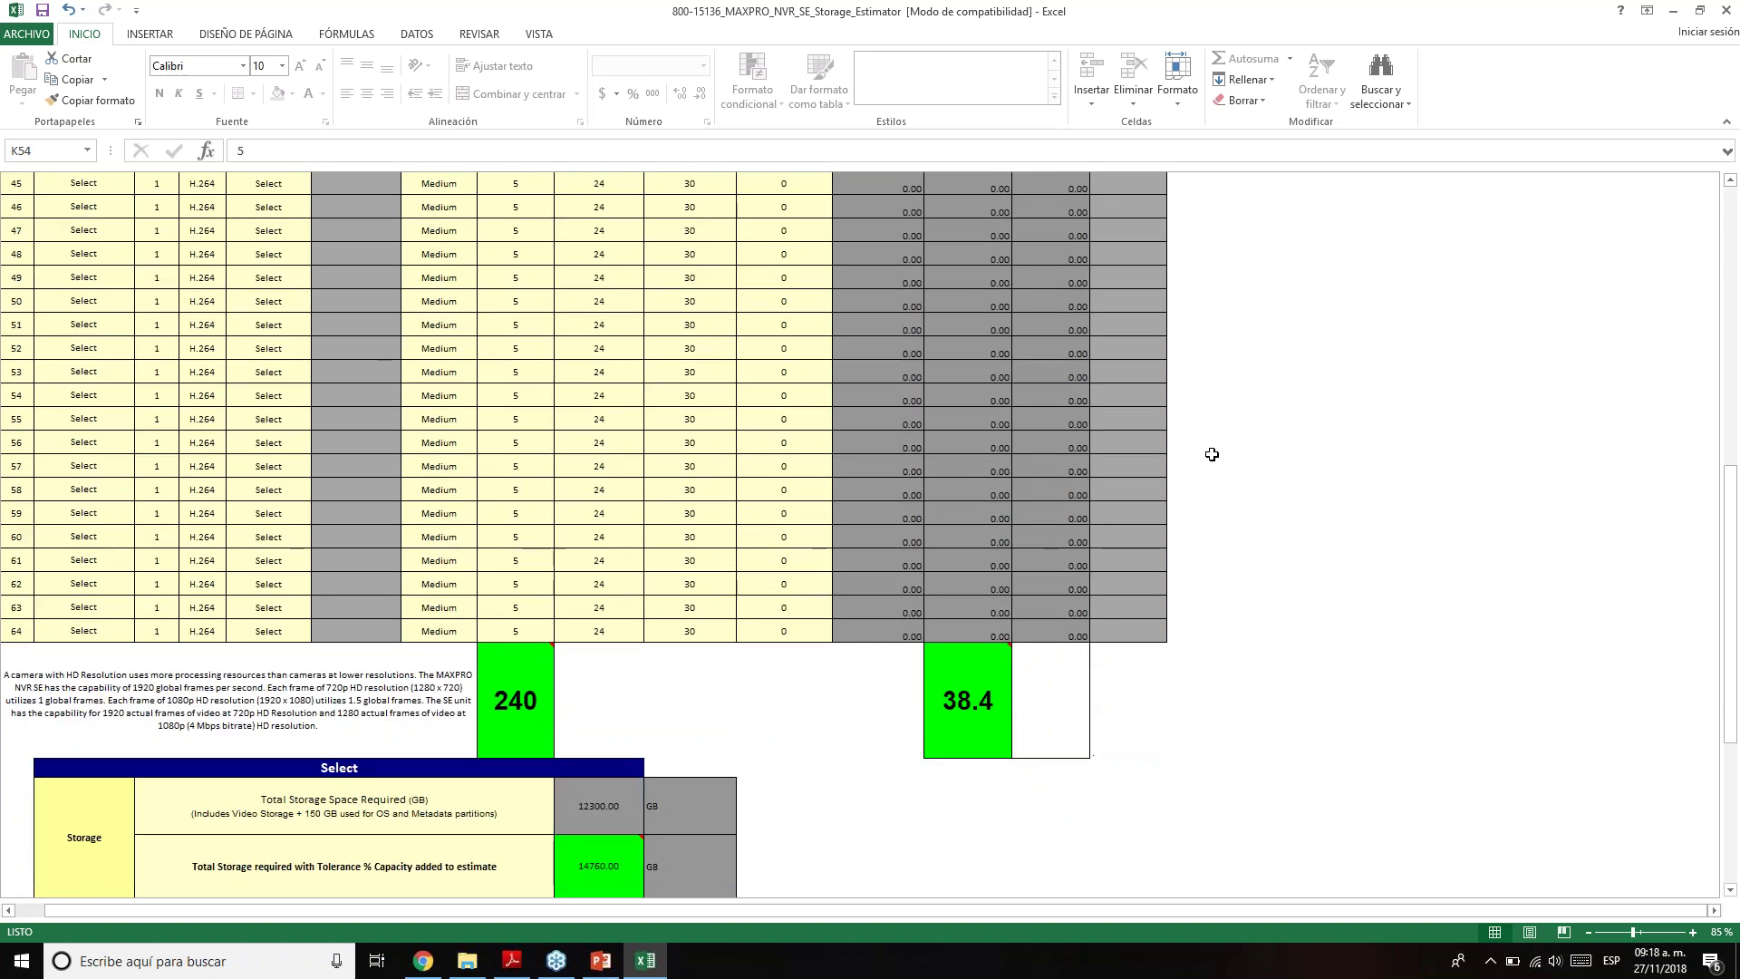
scroll(1211, 454, "down", 1)
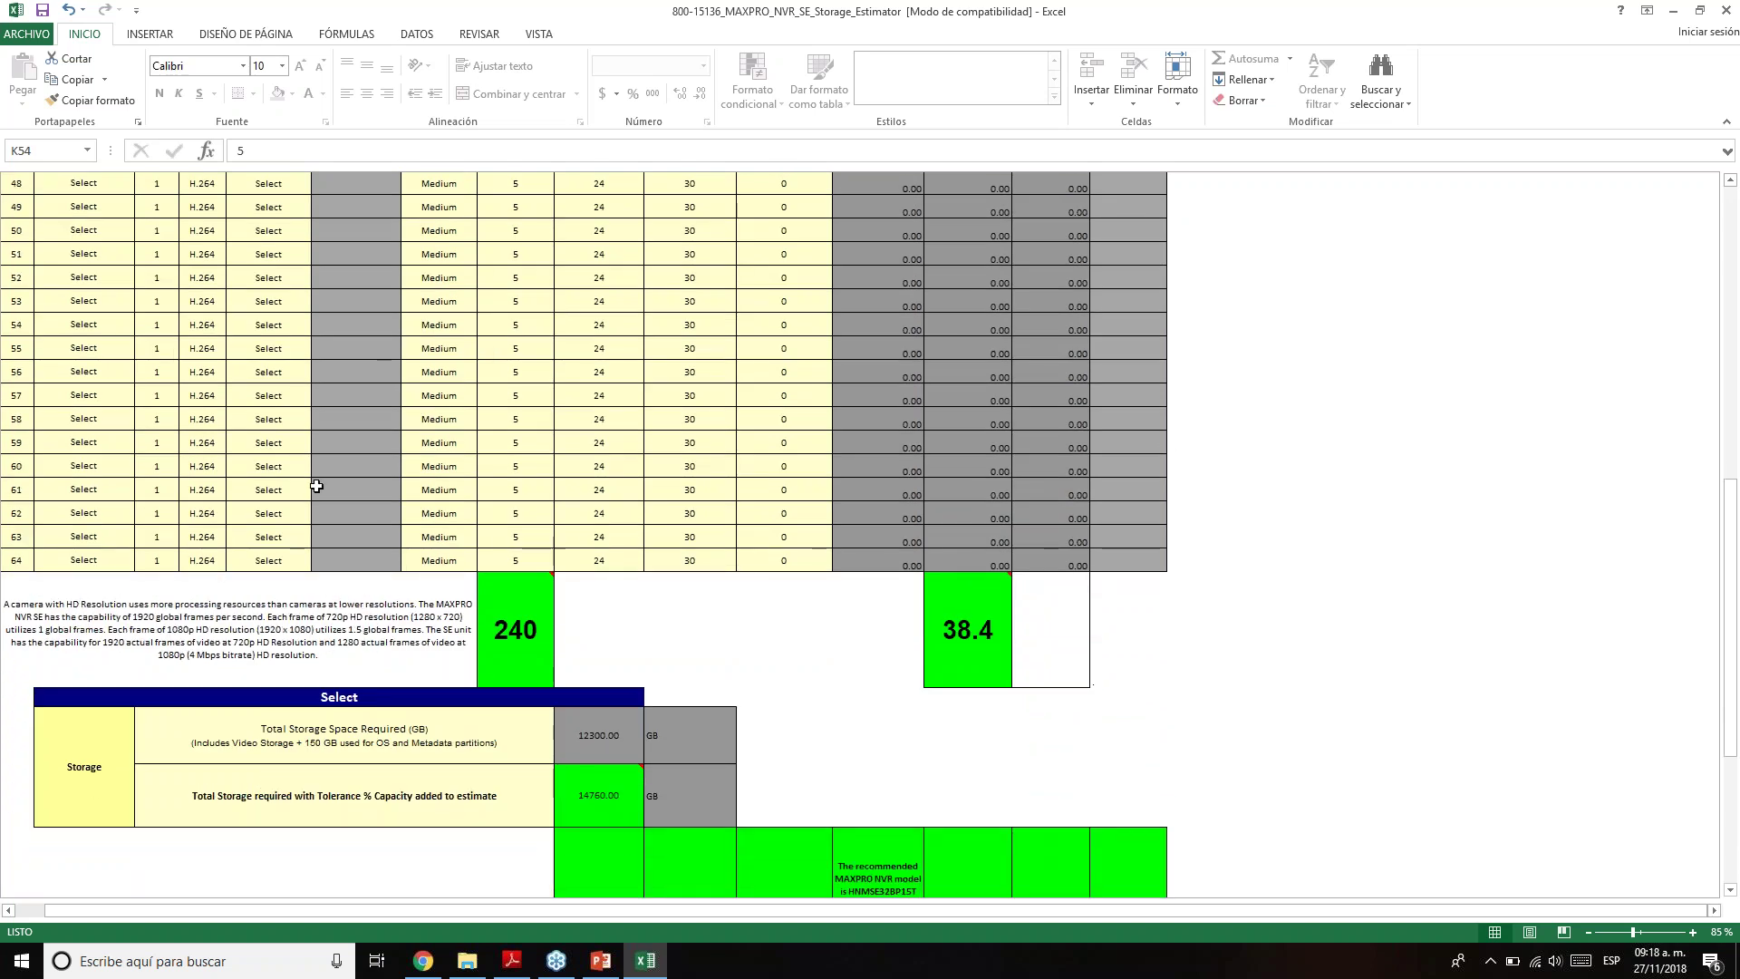
scroll(355, 627, "down", 2)
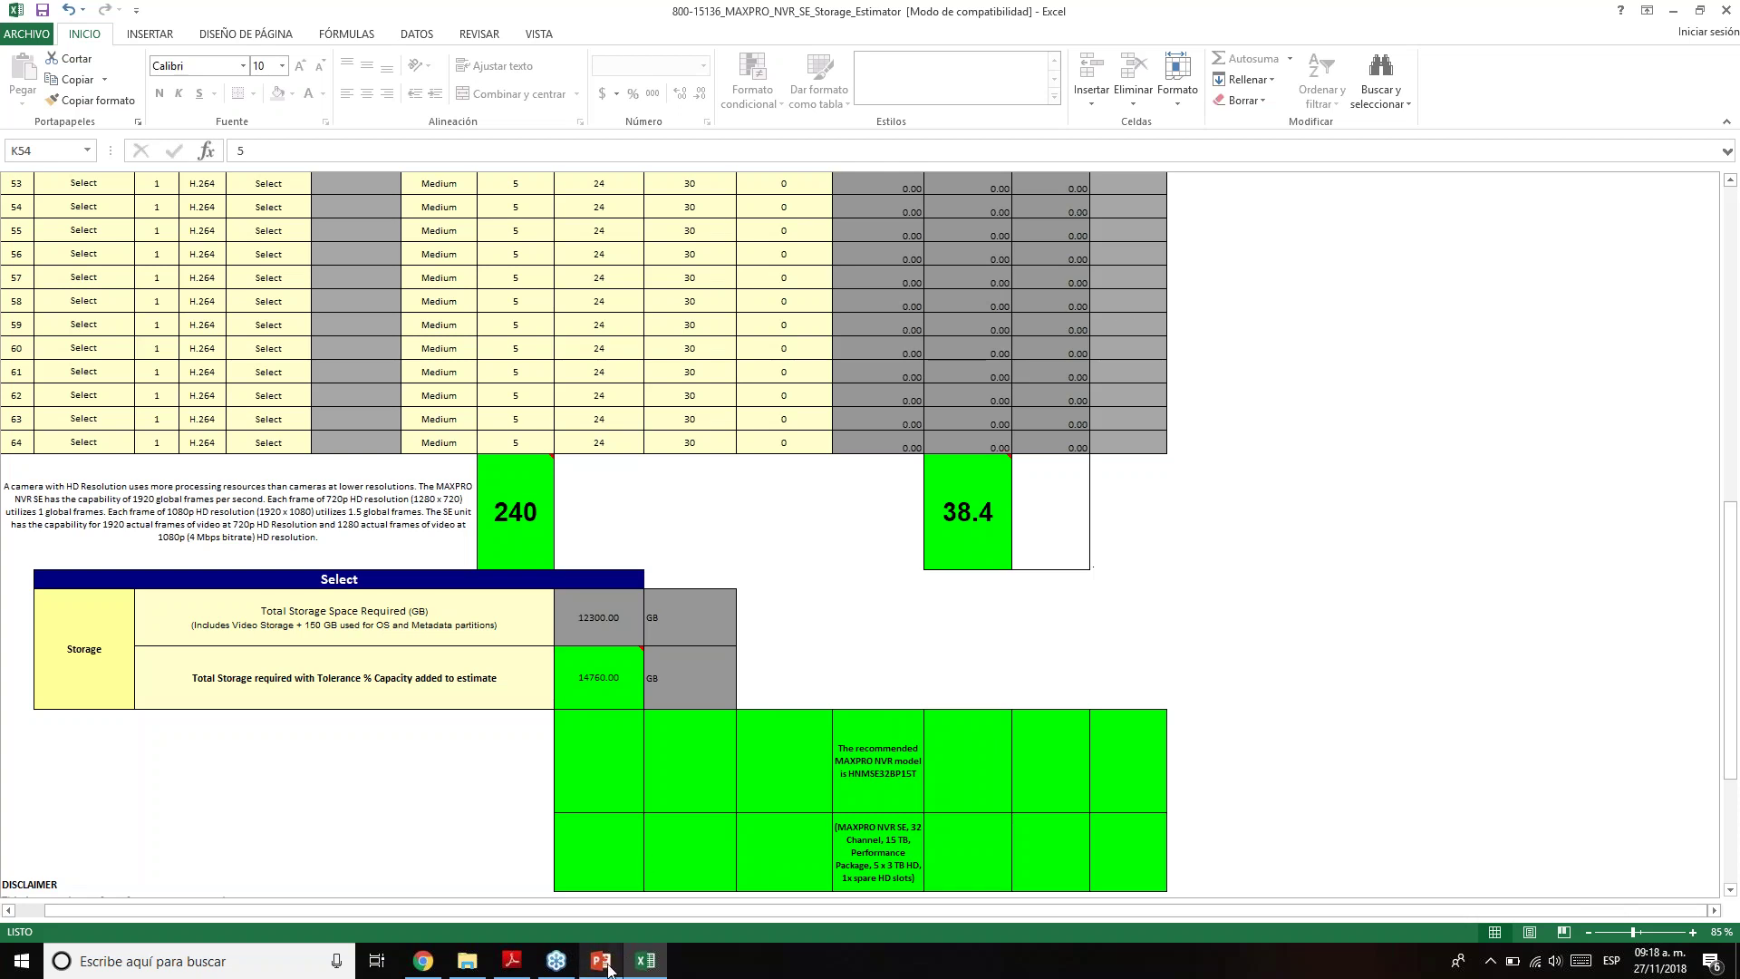
mouse_move(613, 964)
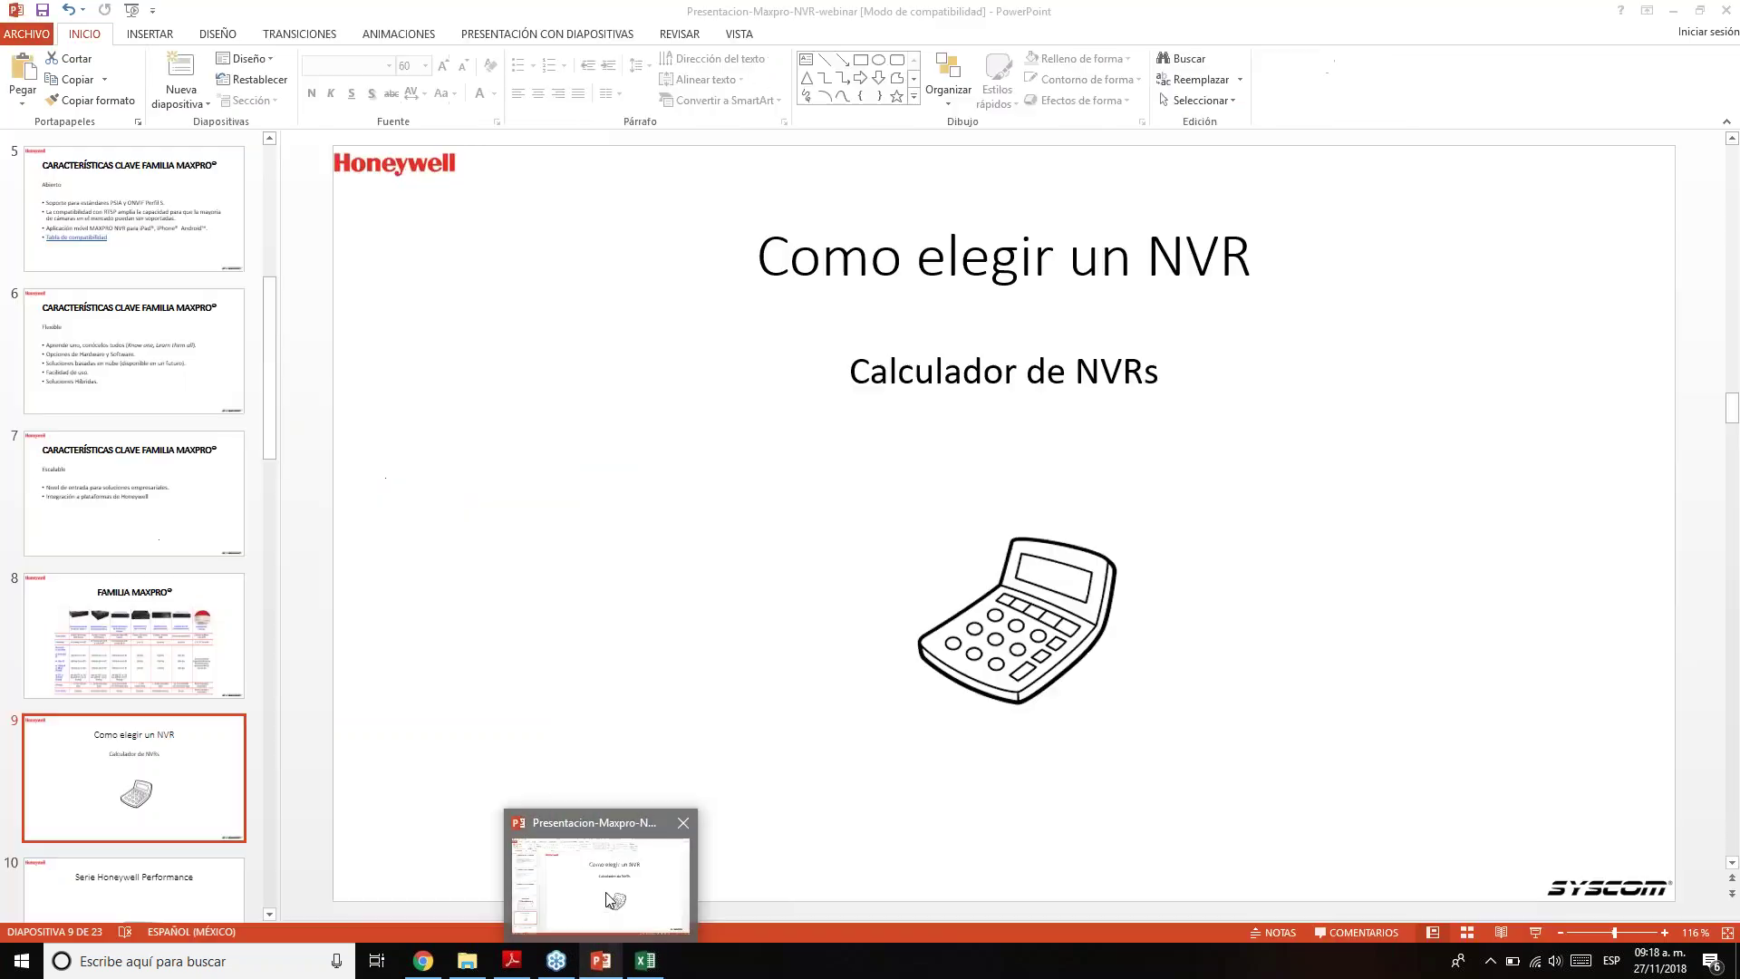
left_click(598, 886)
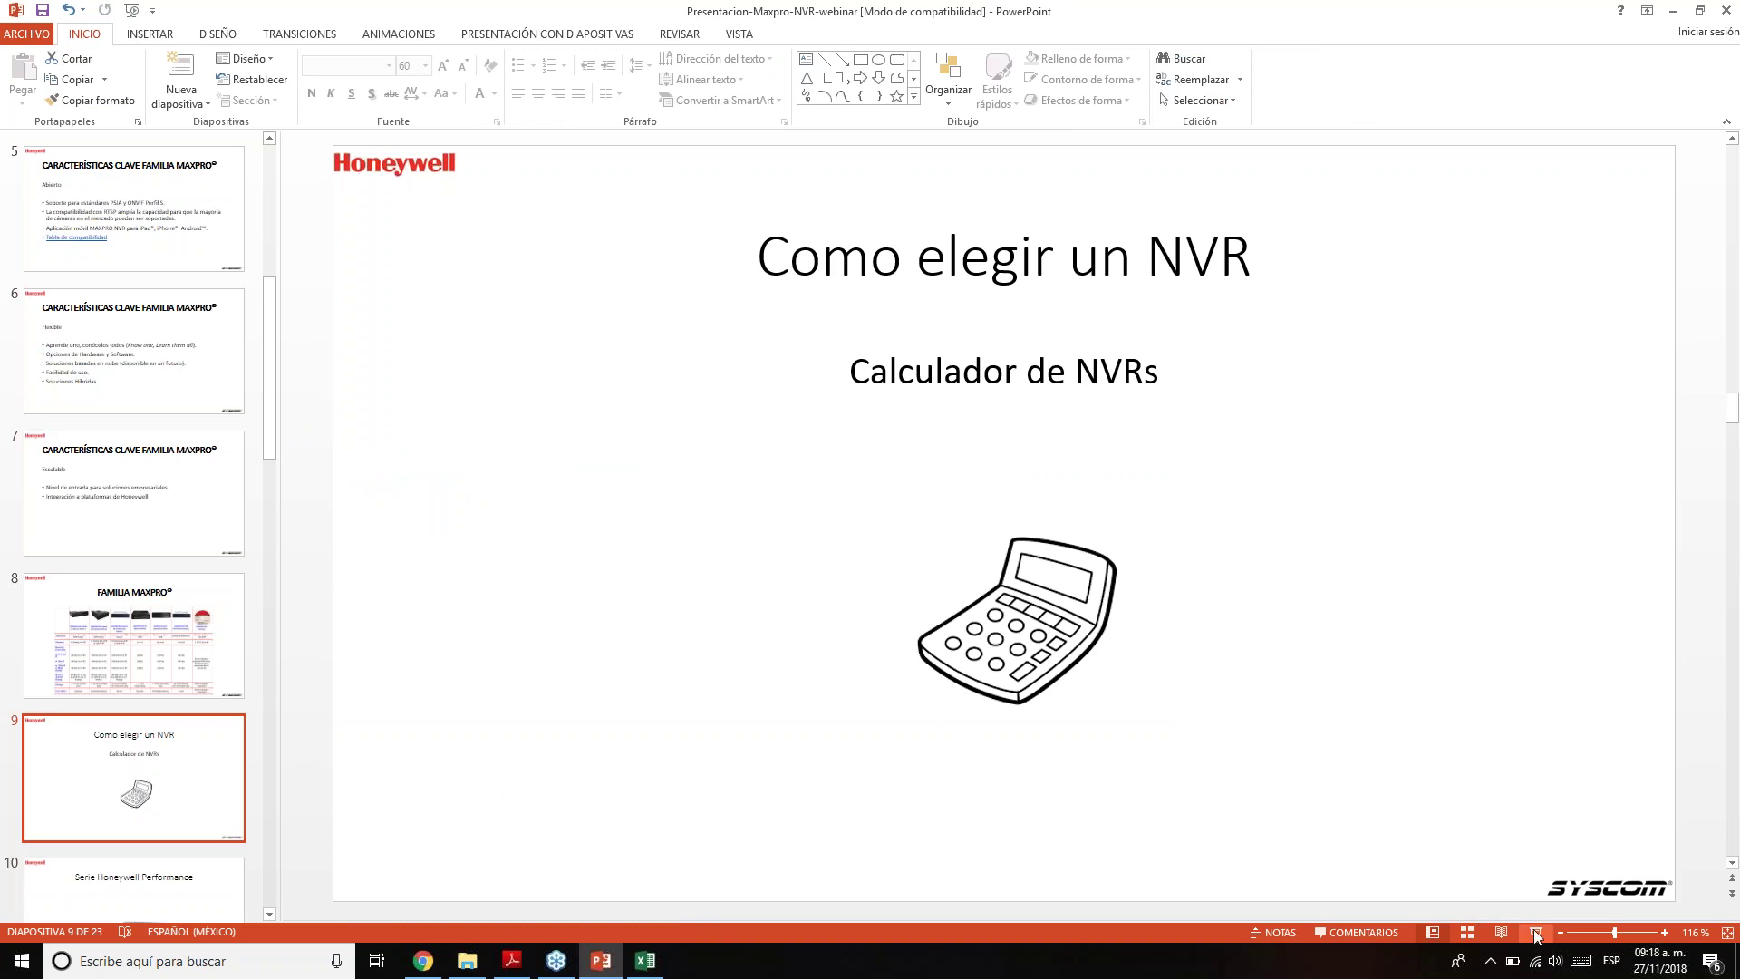
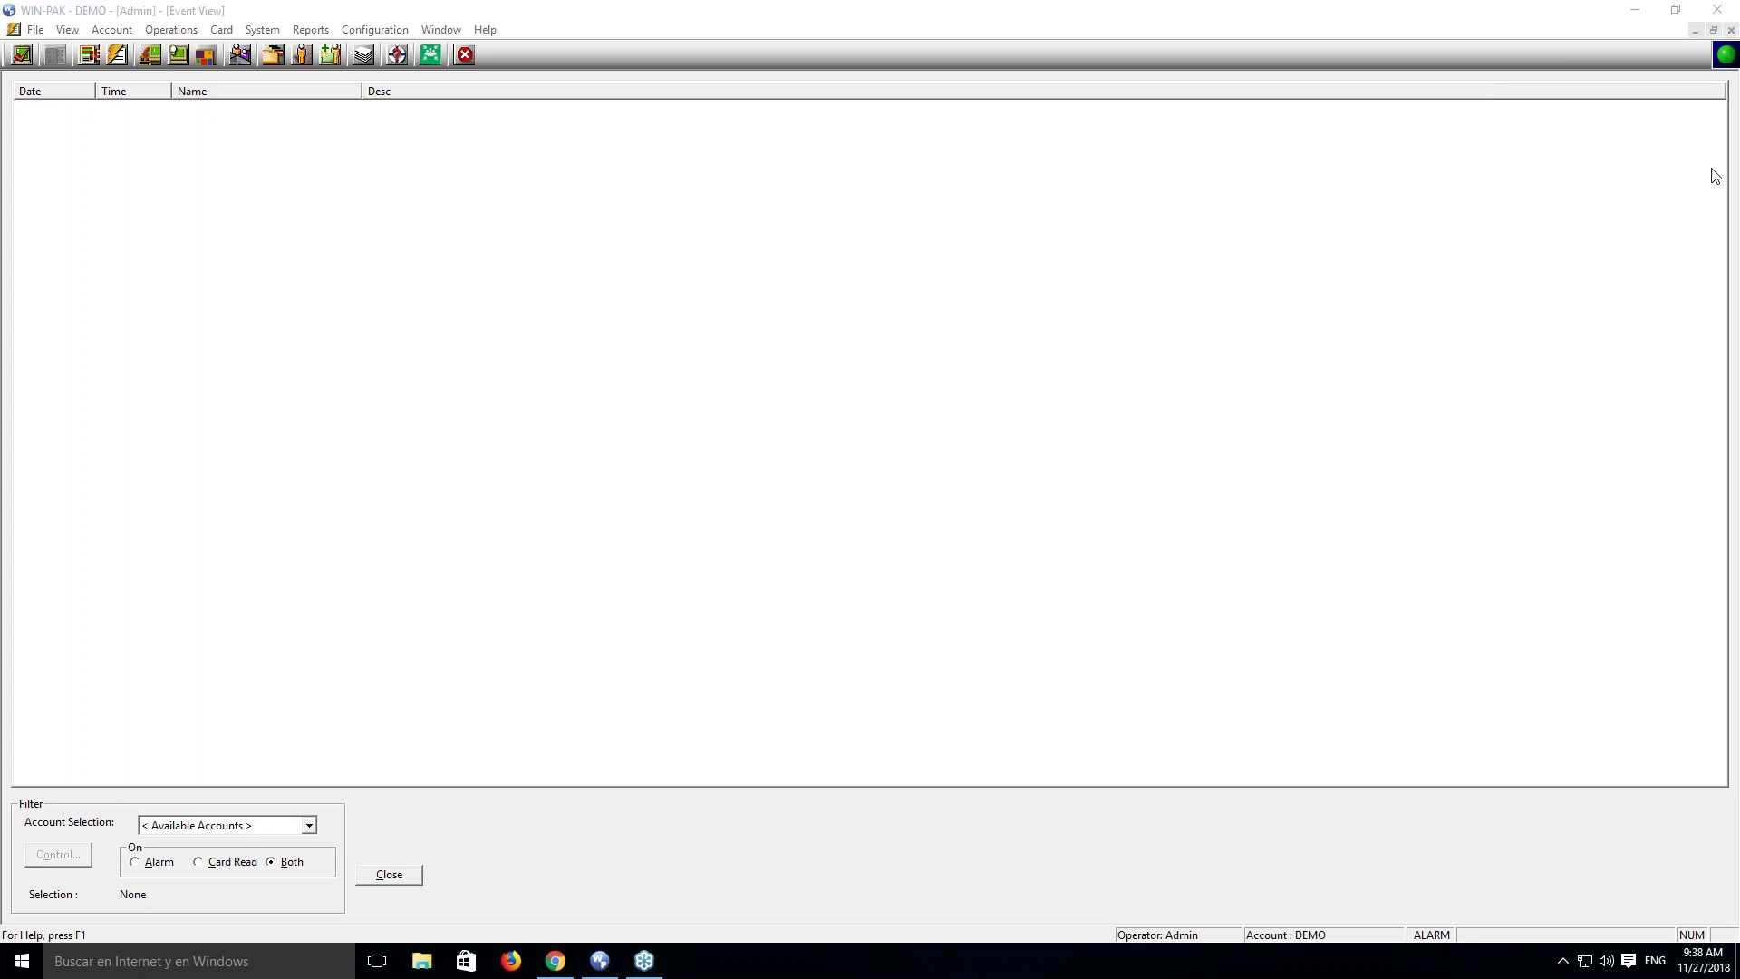
Minimize the empty full-window Event View to reveal the Server, Device and Account Alarm View windows
left_click(1695, 30)
Rearrange the Device and Server windows and browse the server entries, CommandFile through Video Management
left_click_drag(1021, 149, 952, 288)
left_click_drag(208, 95, 322, 280)
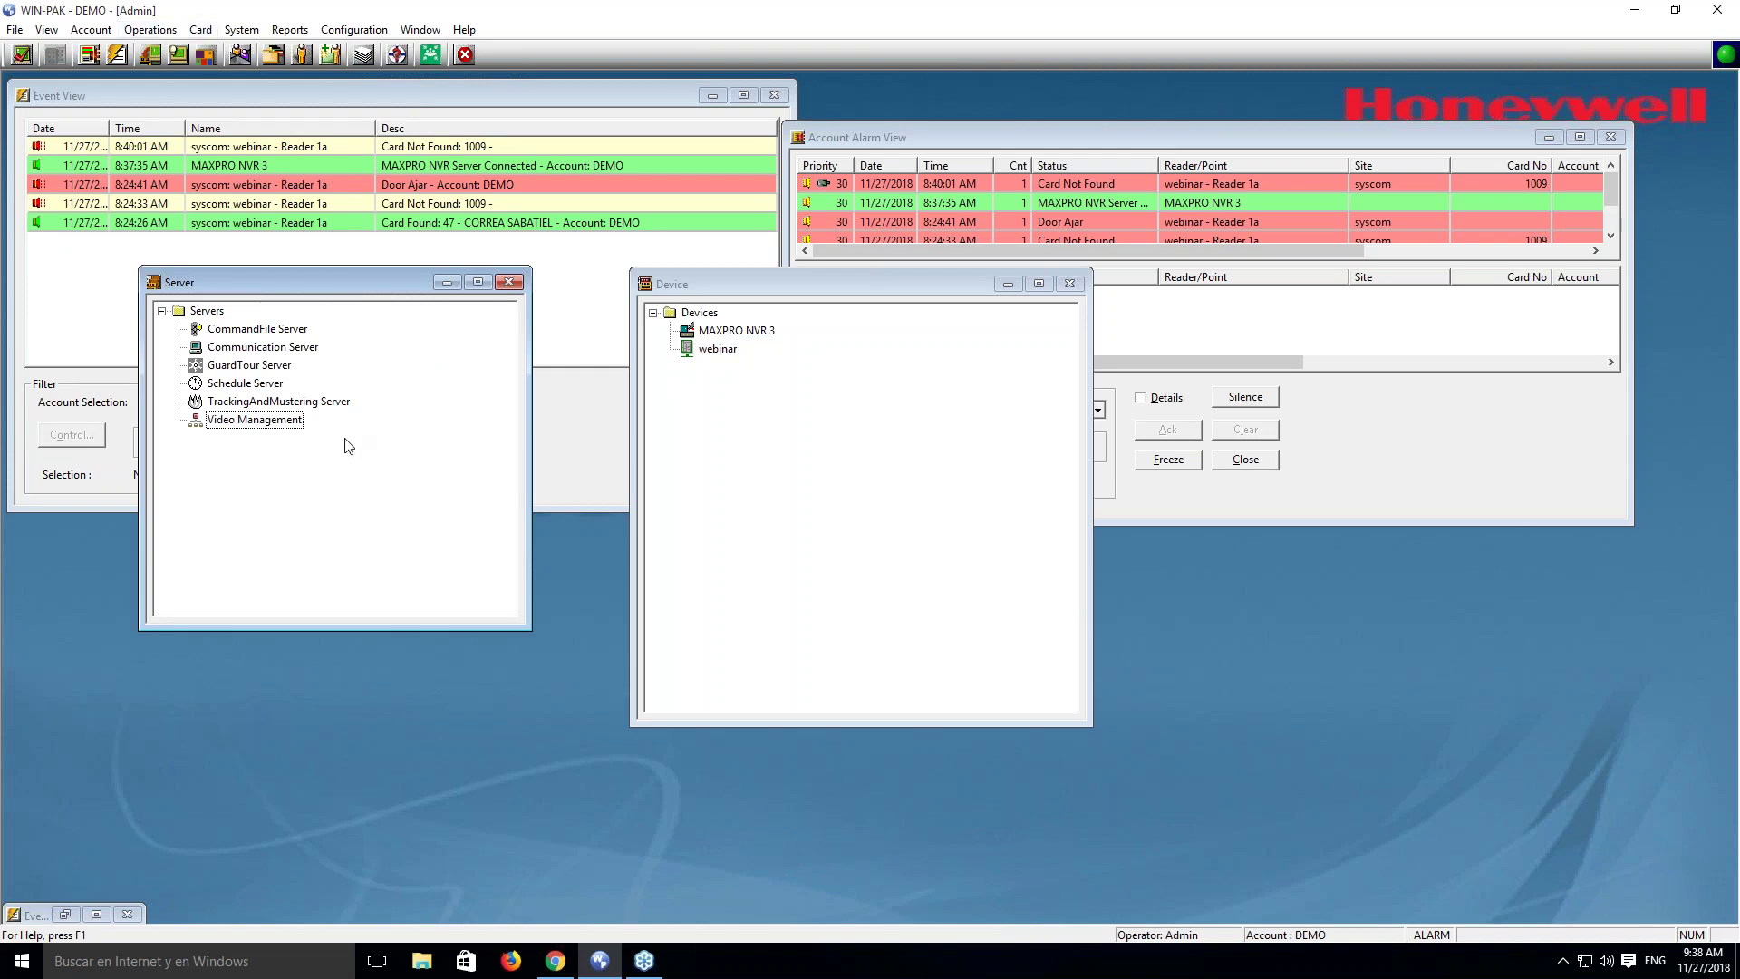
left_click(214, 313)
left_click(281, 334)
left_click(308, 350)
left_click(280, 368)
left_click(277, 385)
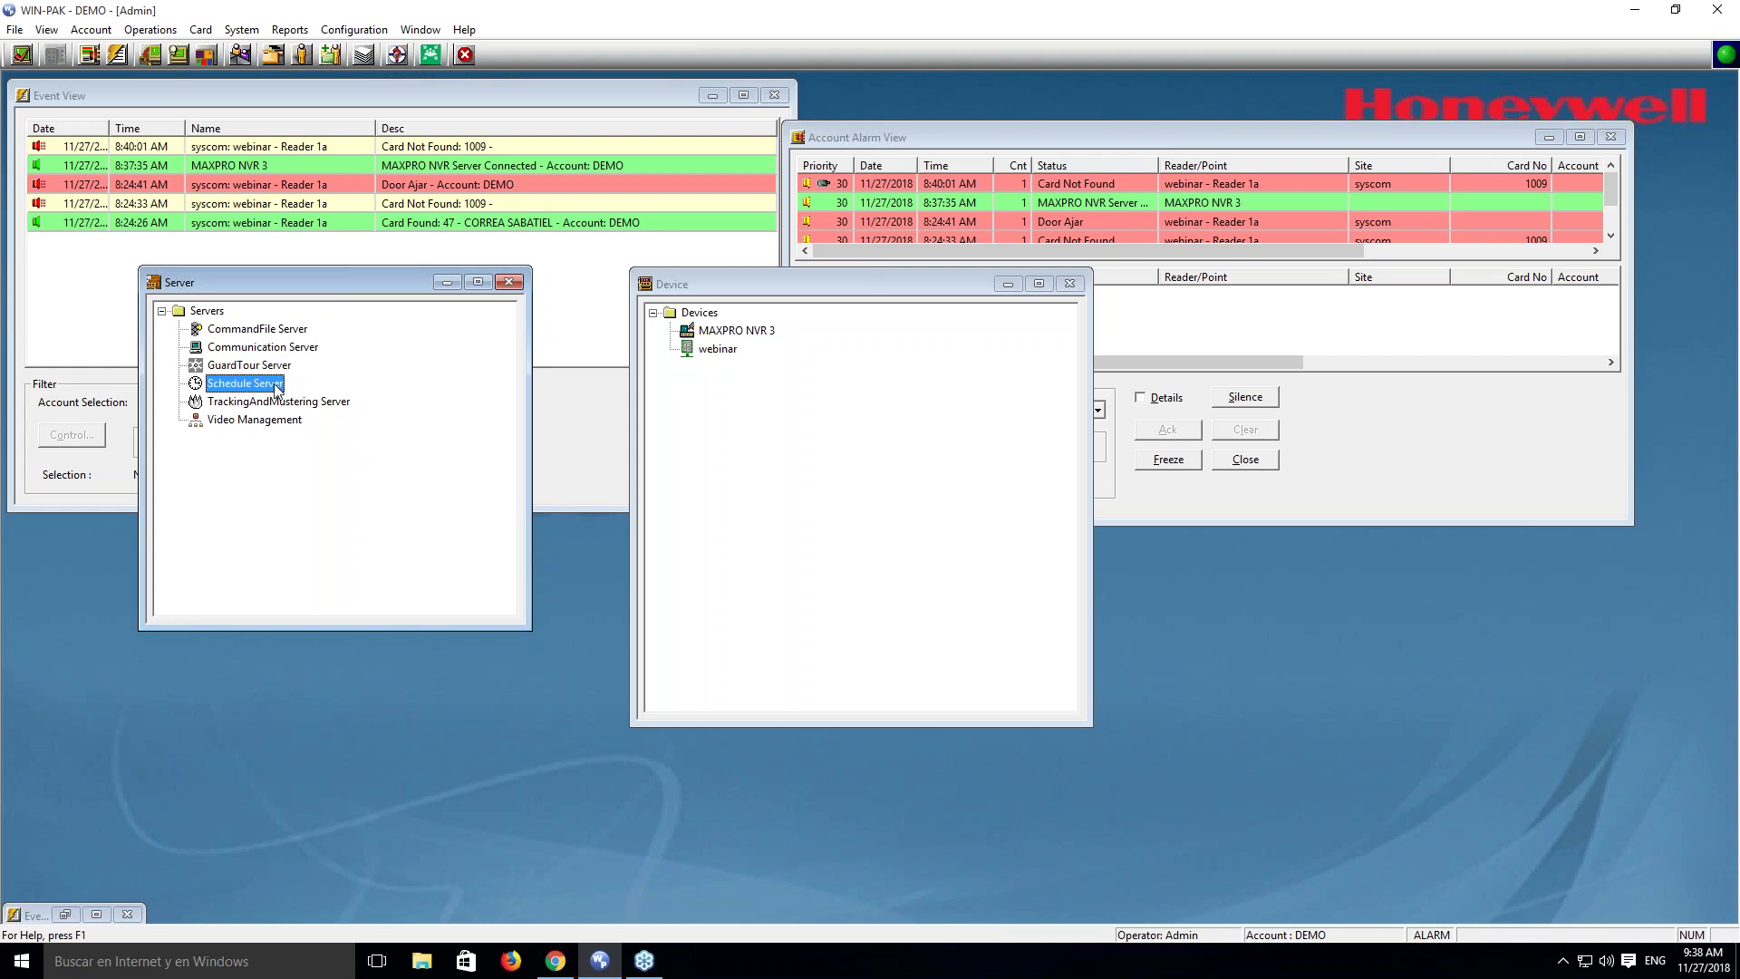
left_click(284, 403)
left_click(282, 421)
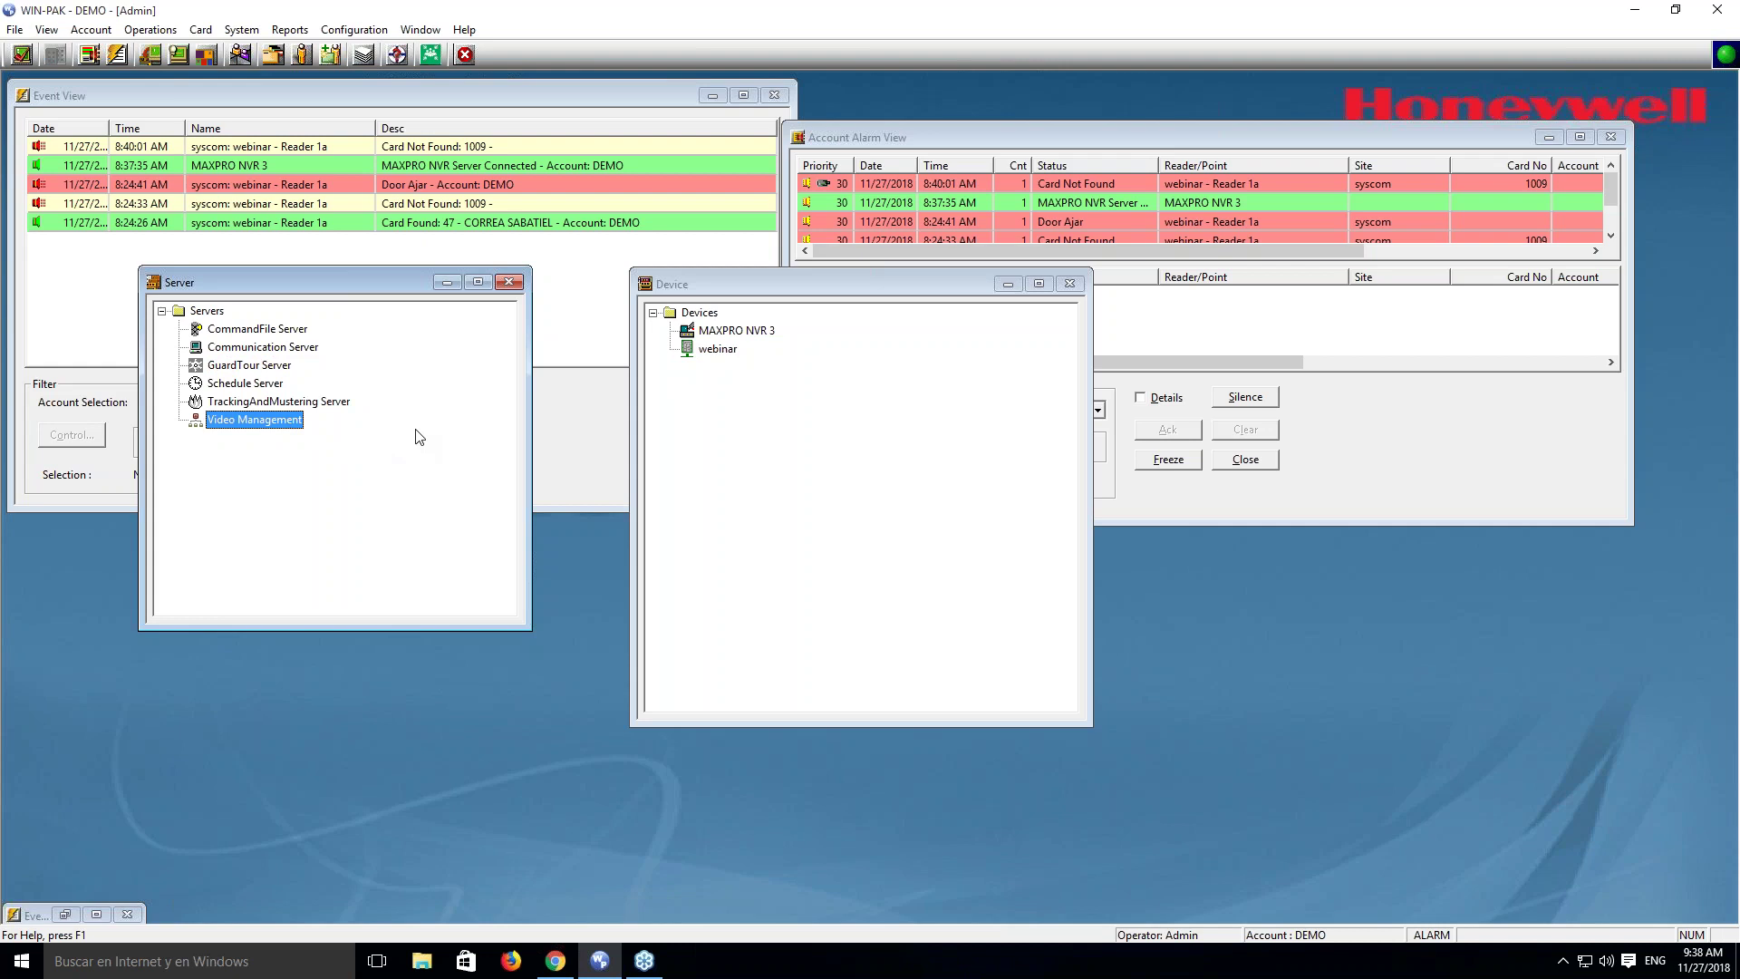
Step again through Communication, GuardTour, Schedule, TrackingAndMustering and Video Management servers
left_click(295, 479)
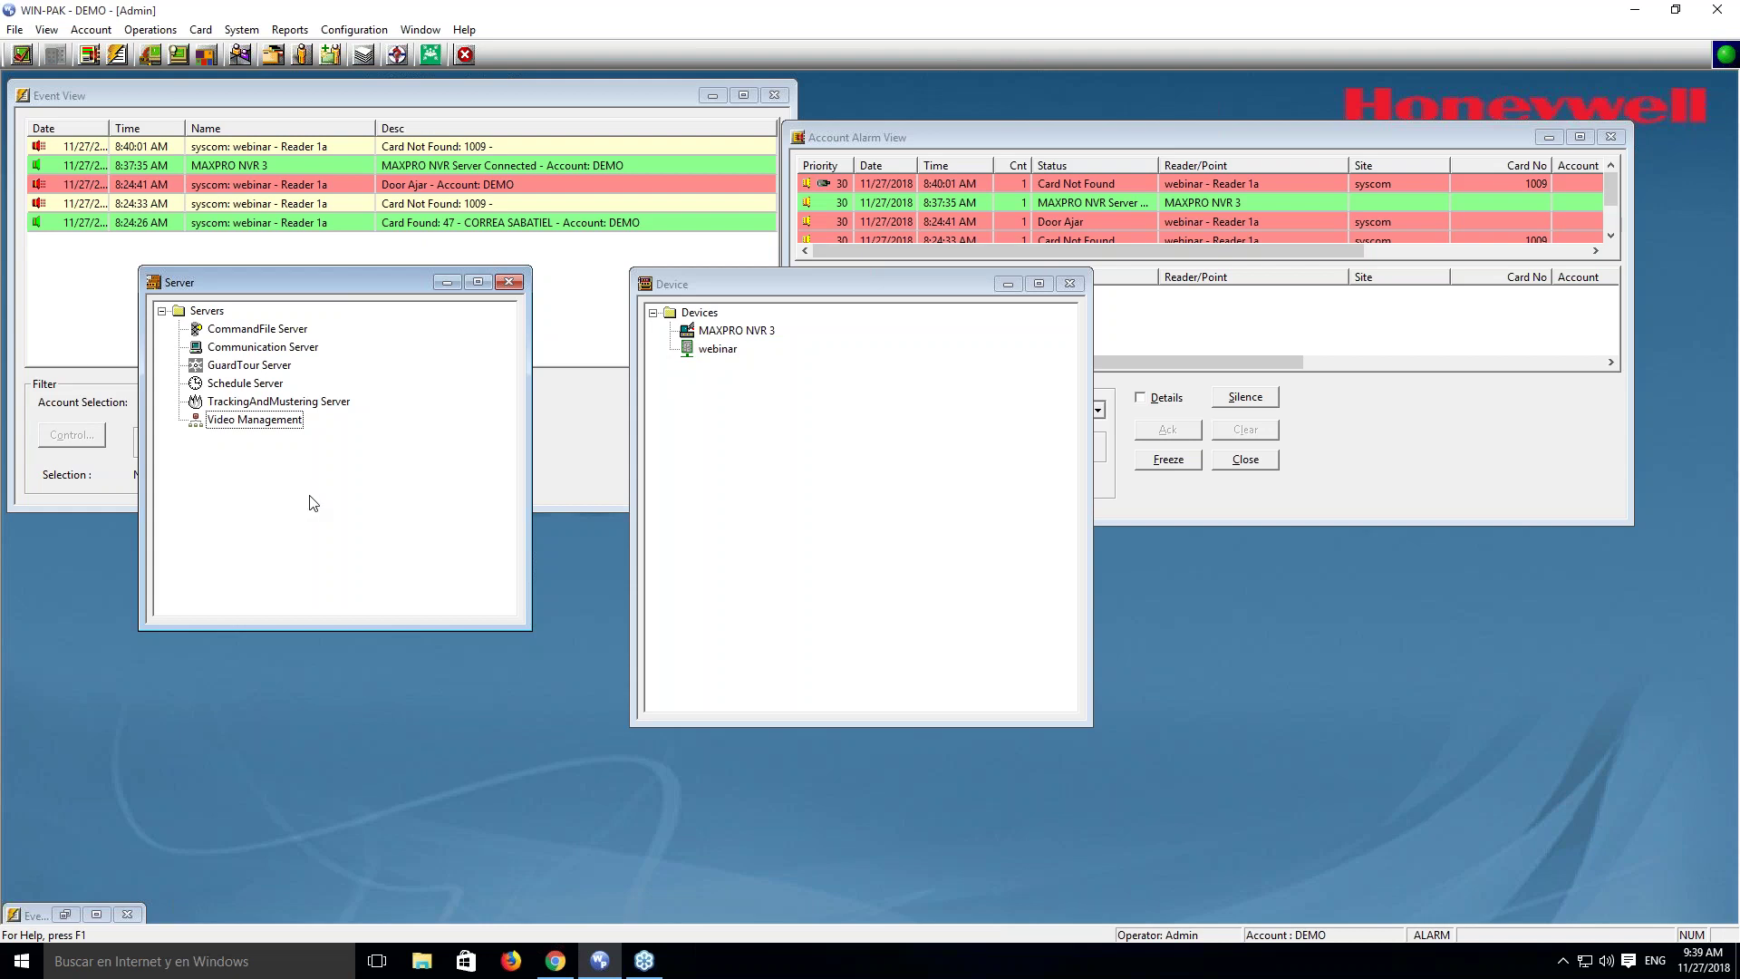
left_click(247, 332)
left_click(259, 349)
left_click(263, 383)
left_click(261, 402)
left_click(263, 419)
left_click(240, 532)
Bring the Device window forward and select the webinar panel
left_click(731, 319)
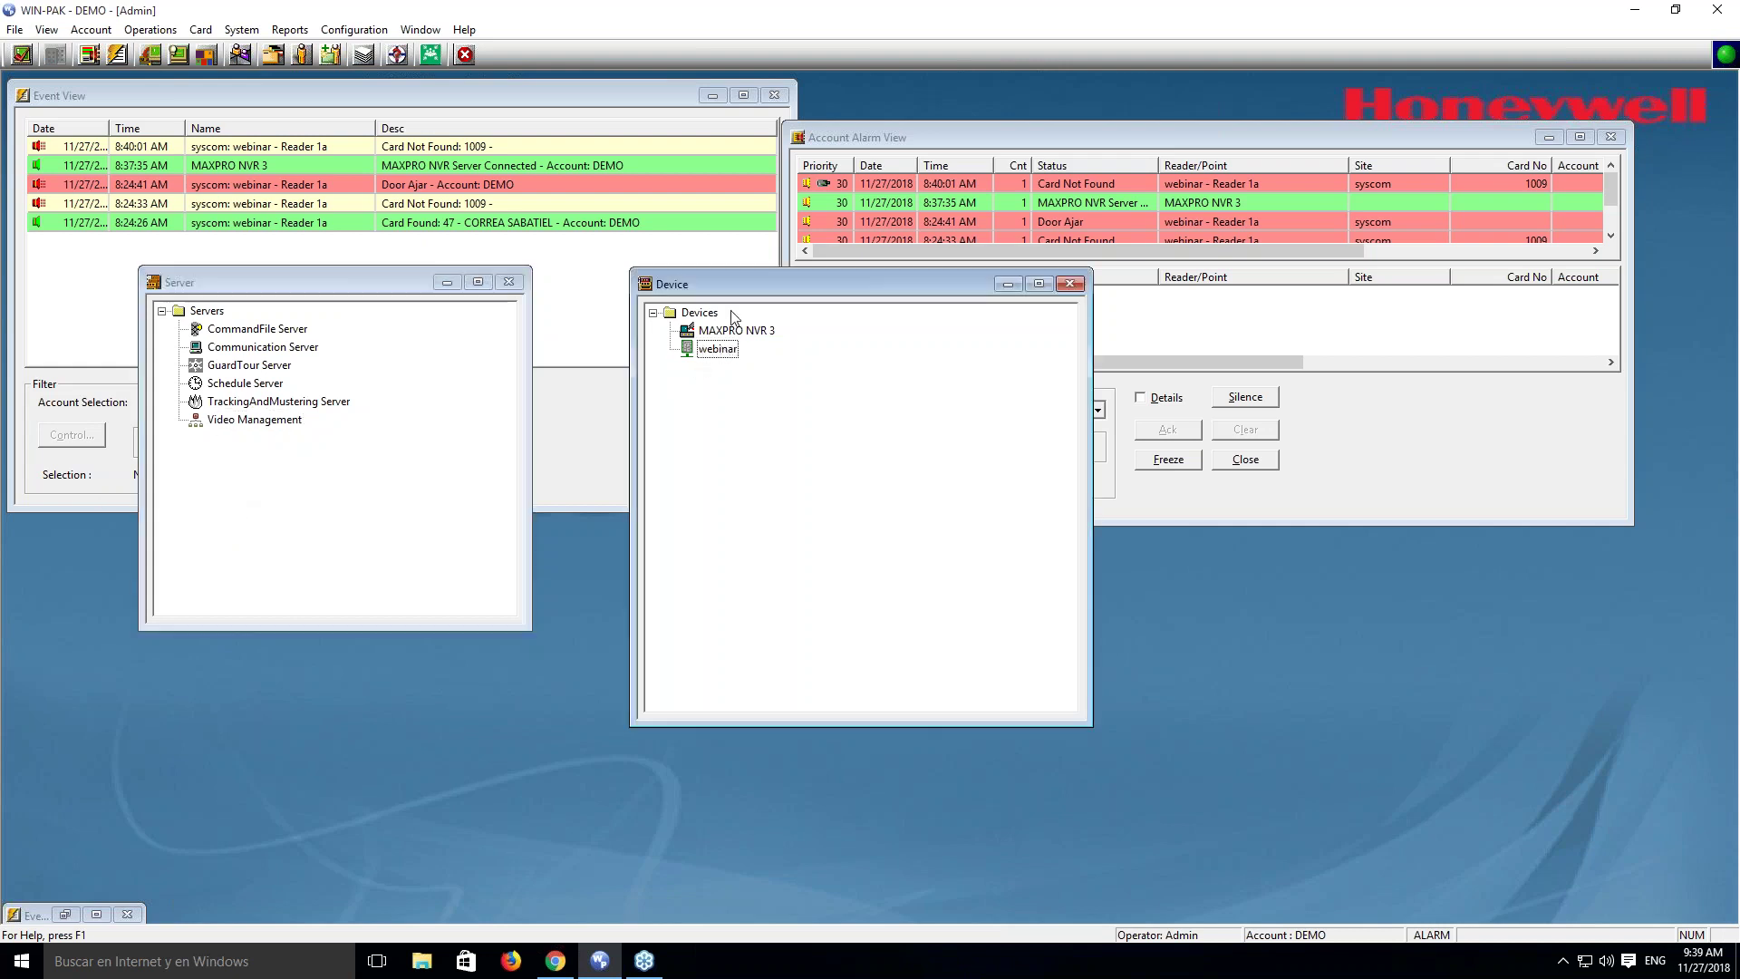
left_click_drag(732, 286, 730, 301)
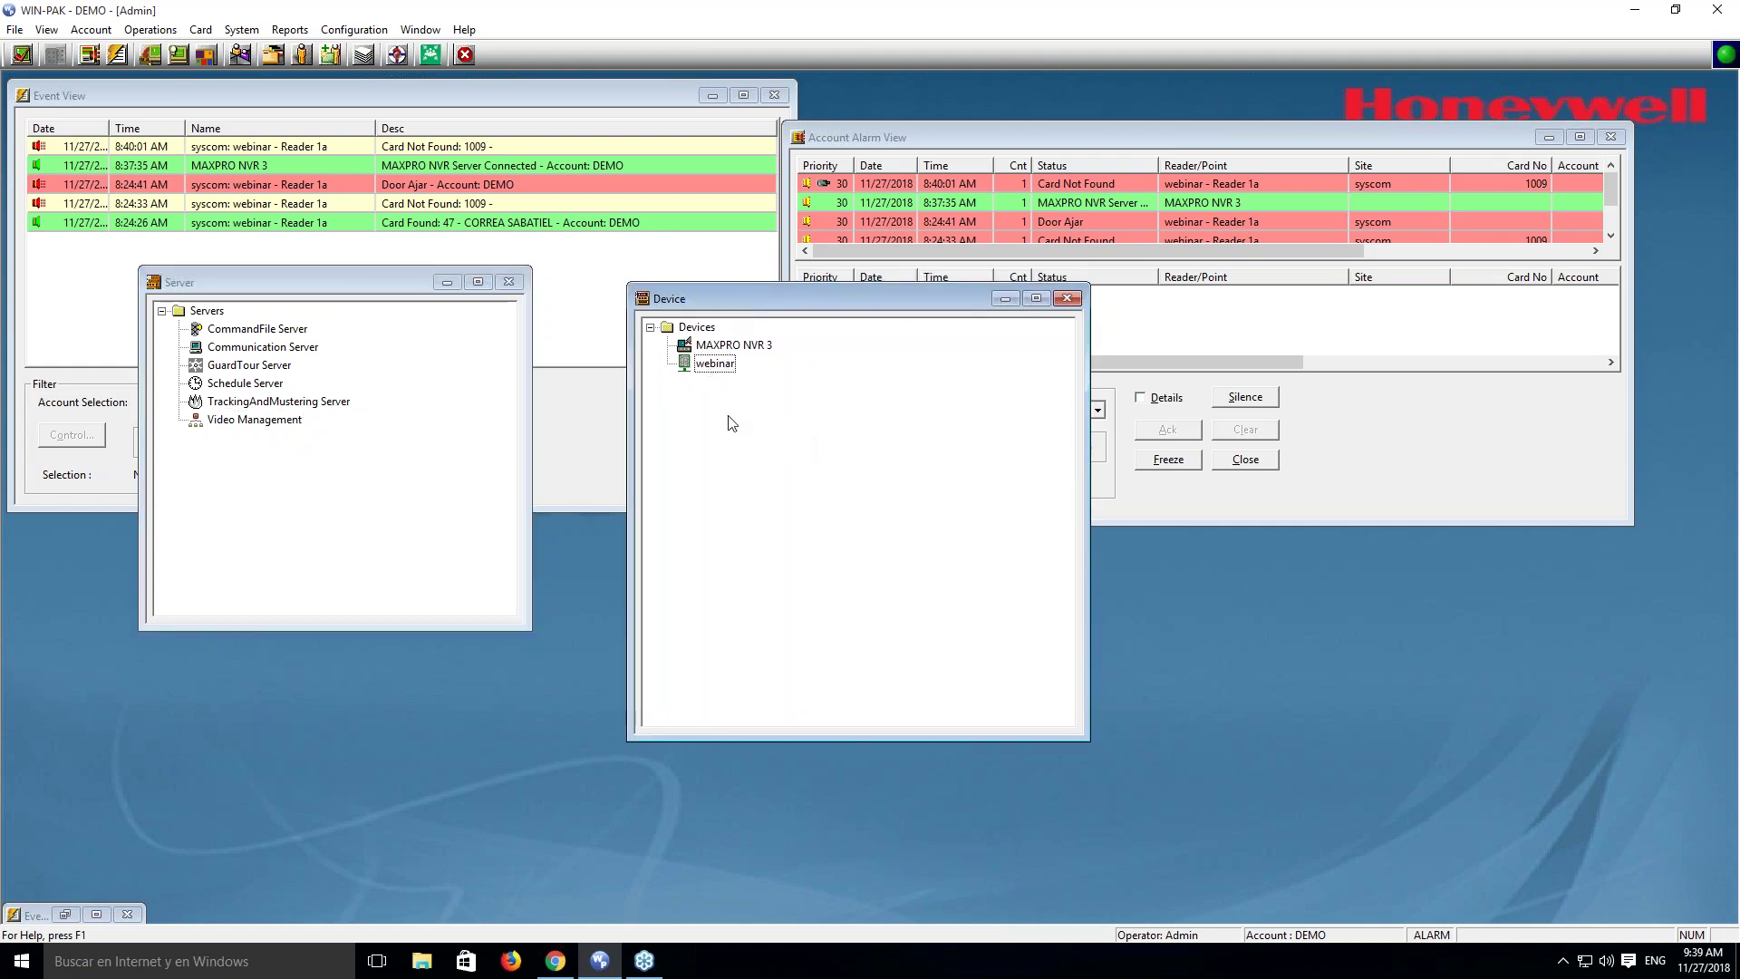
left_click(720, 364)
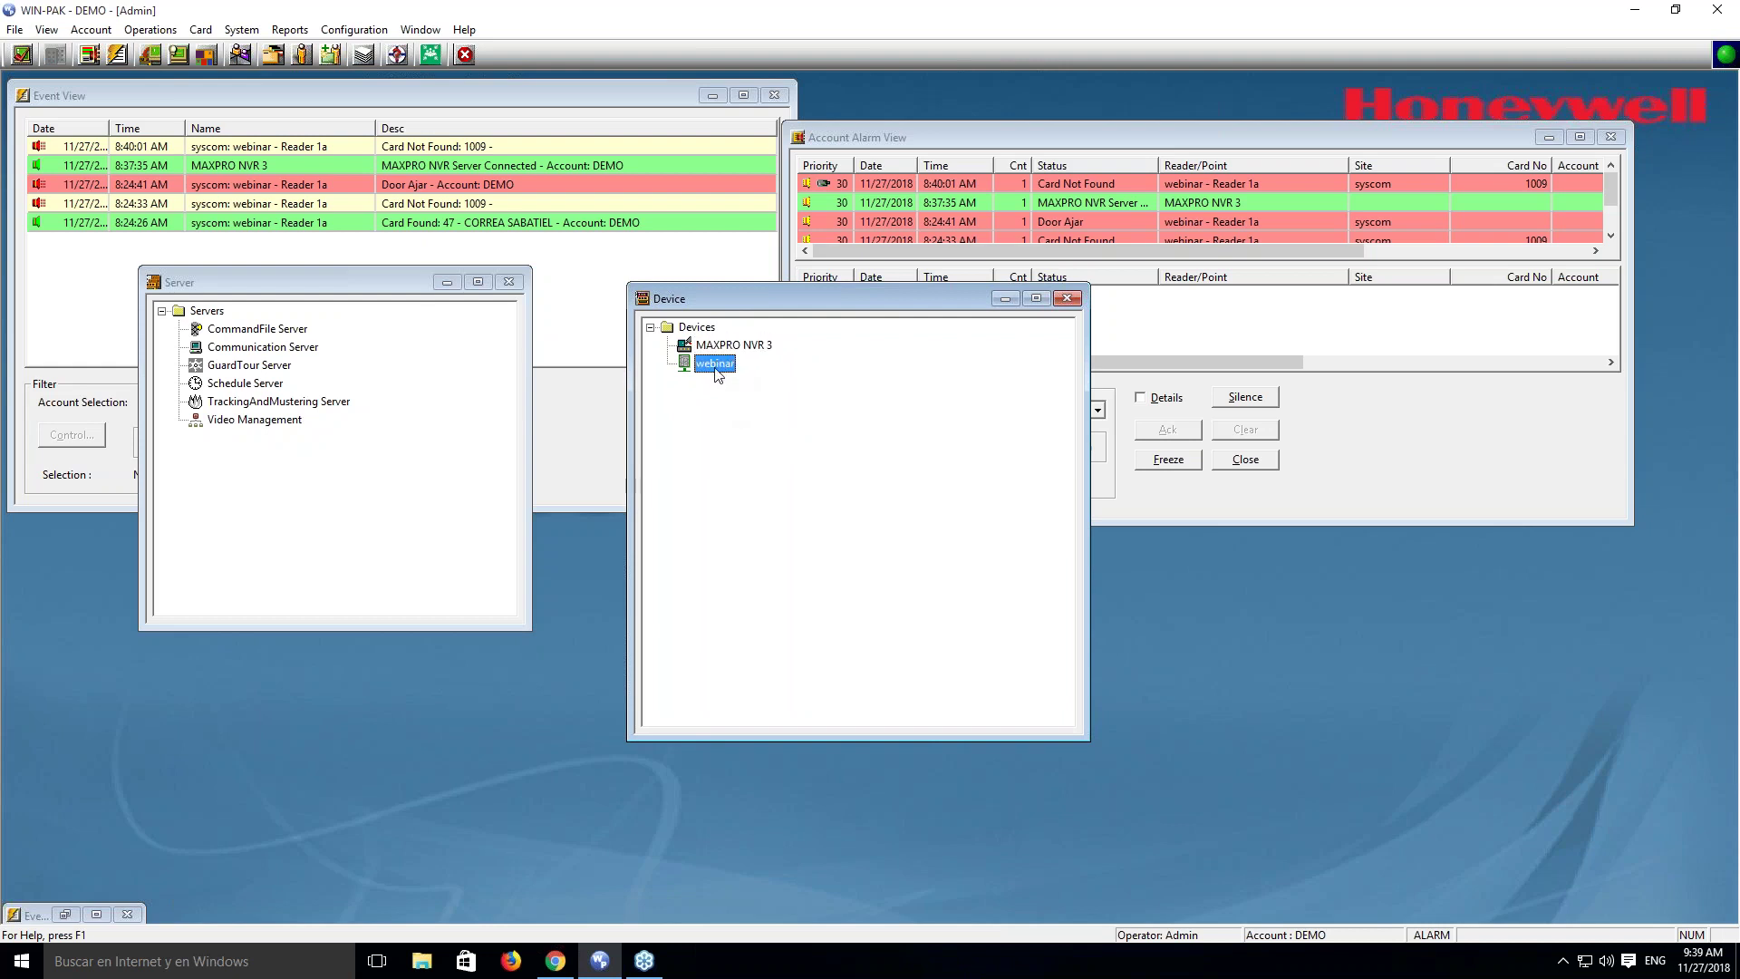
right_click(718, 375)
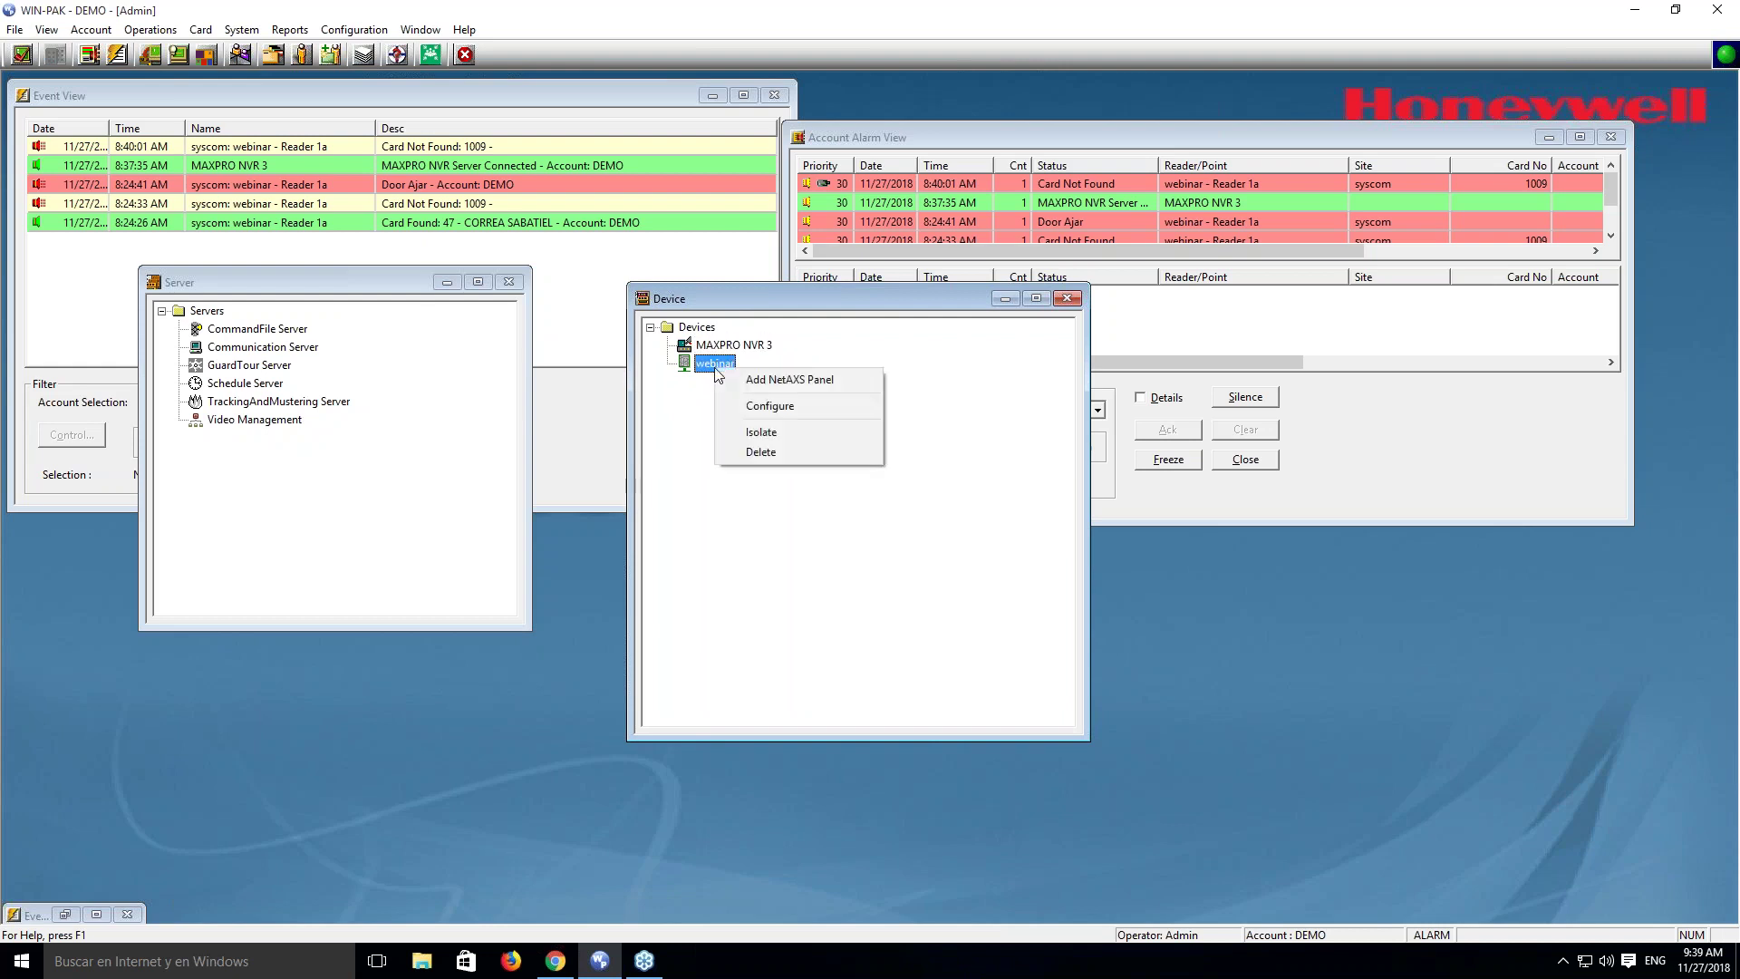
left_click(802, 405)
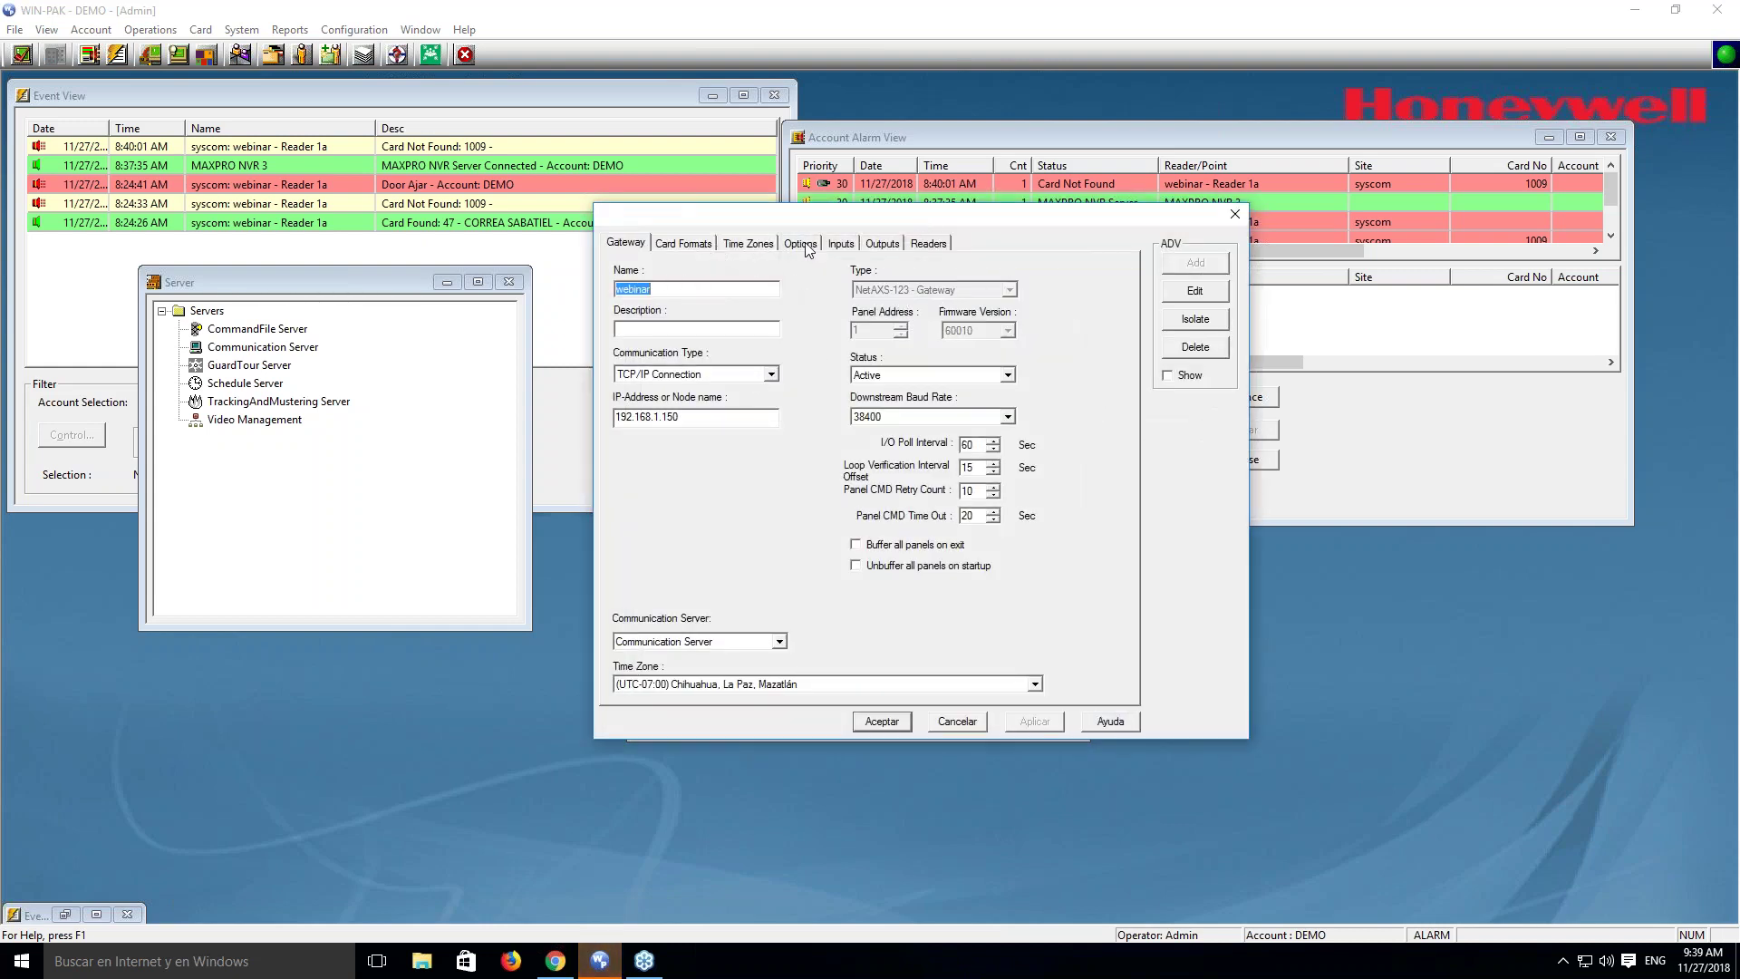
left_click(843, 244)
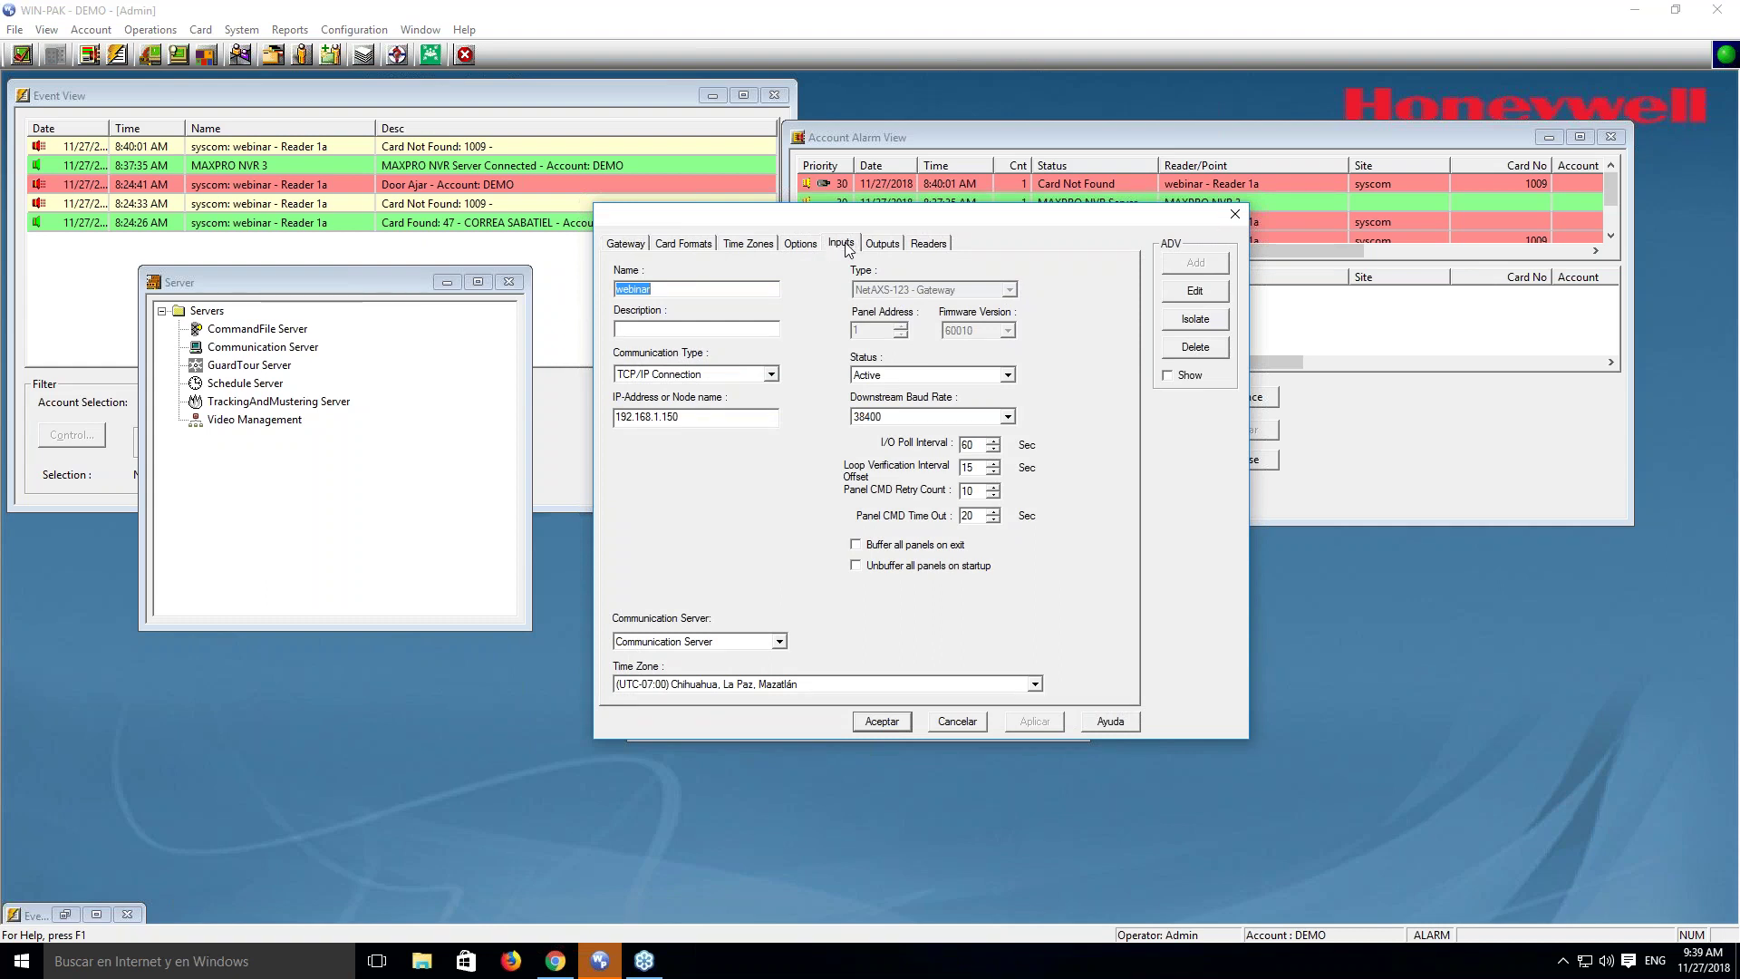
mouse_move(850, 308)
left_mouse_down()
mouse_move(851, 337)
mouse_move(853, 299)
left_mouse_up()
left_click(882, 248)
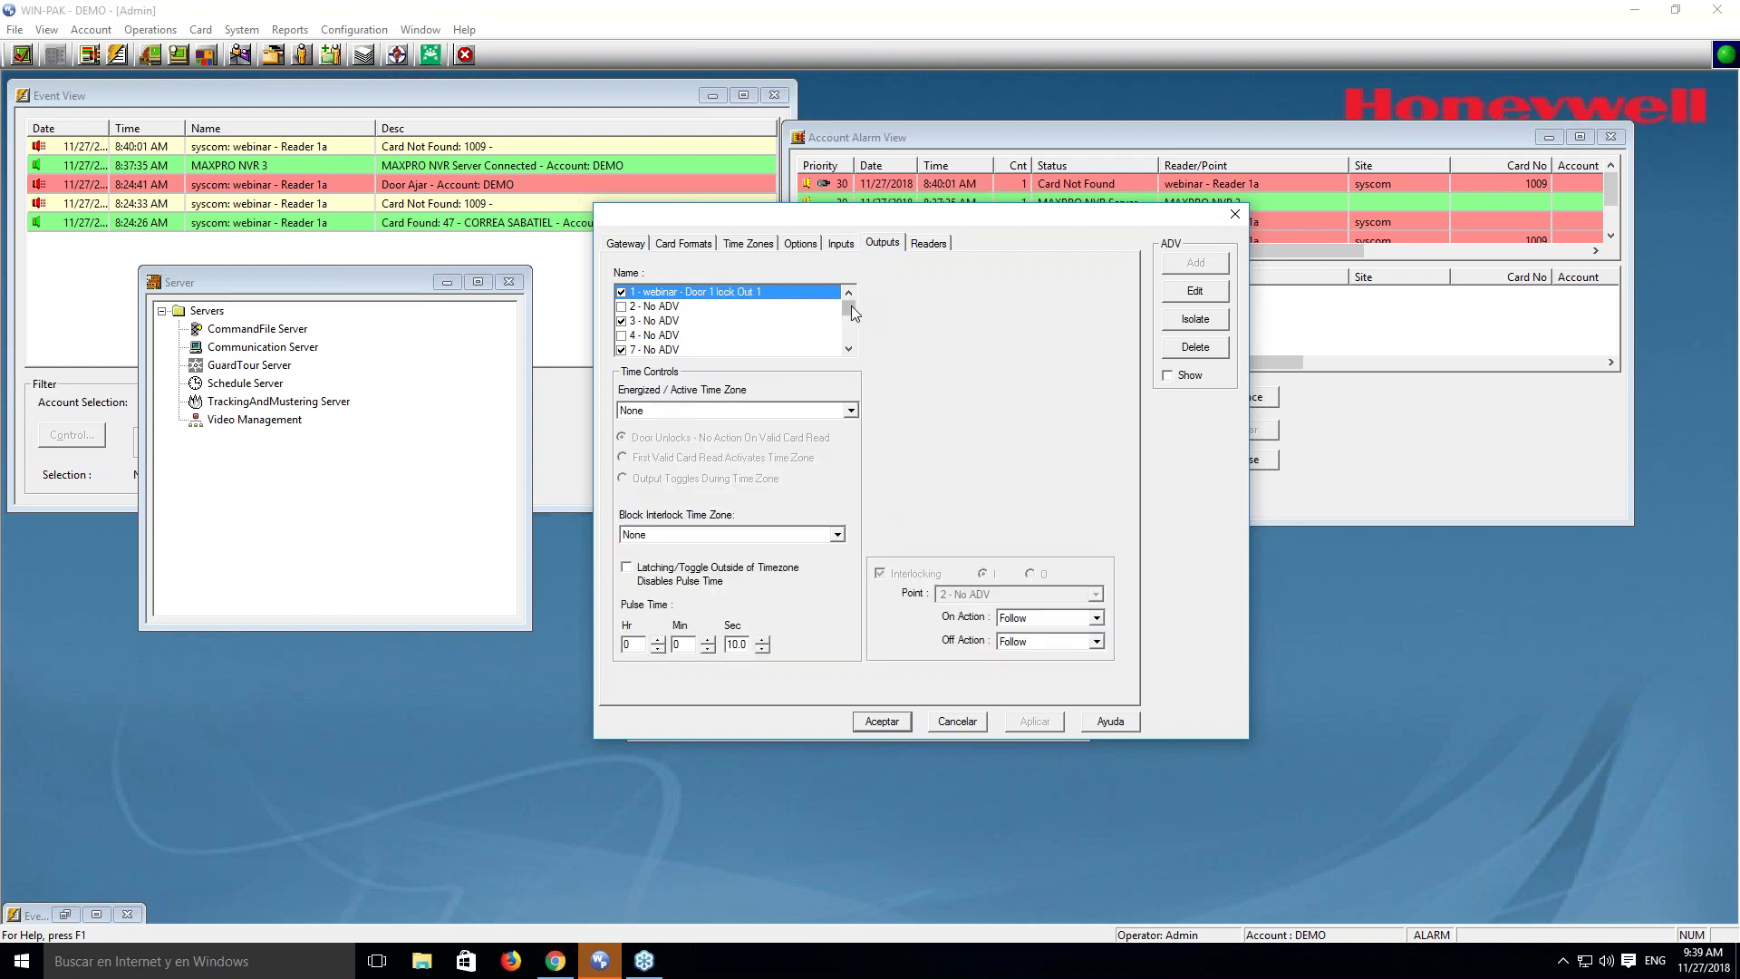
left_click_drag(851, 308, 851, 302)
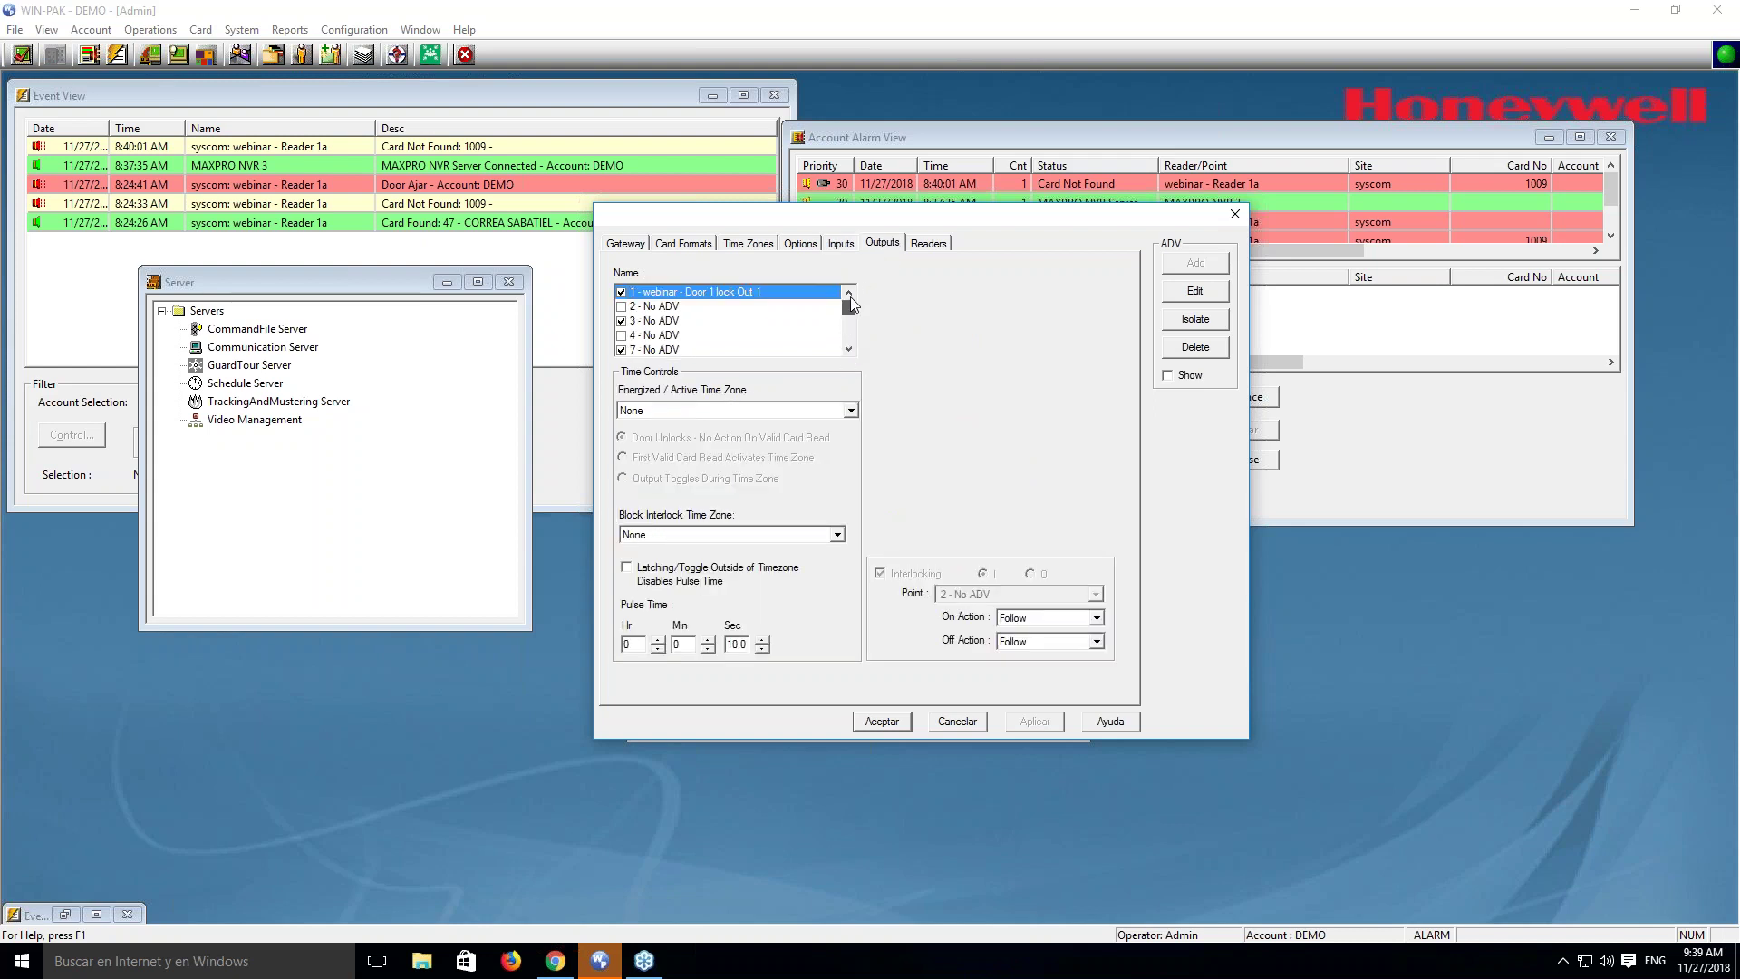
left_click(929, 249)
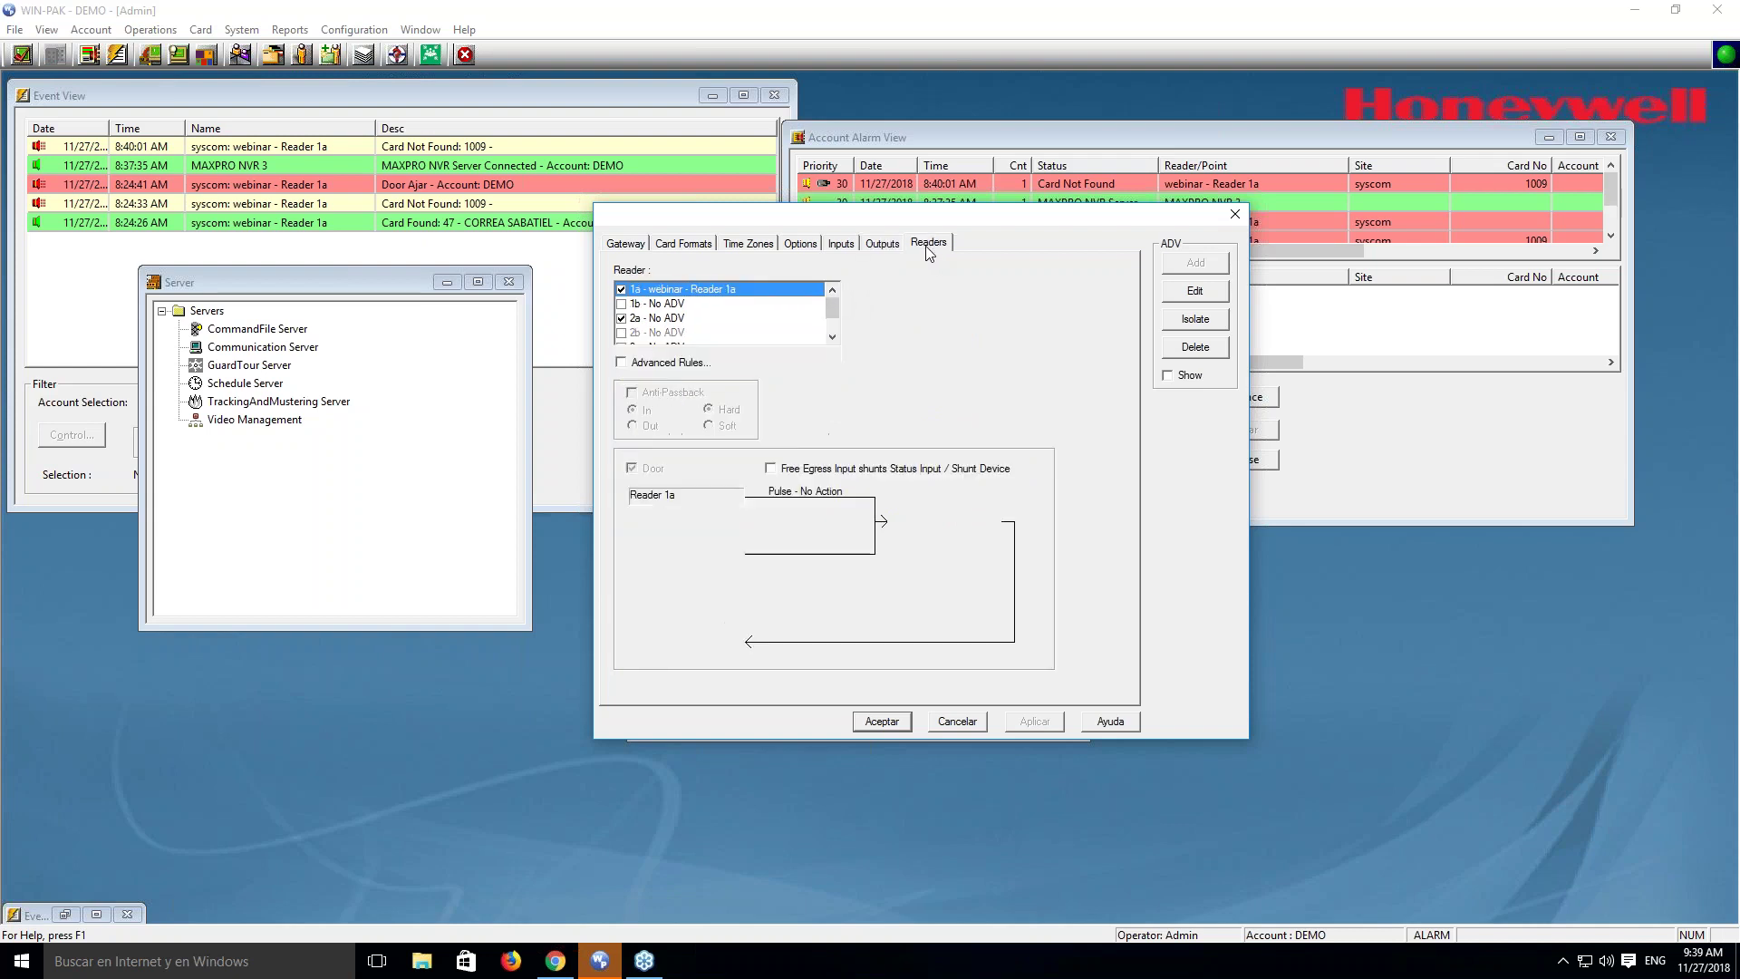
left_click_drag(836, 315, 836, 305)
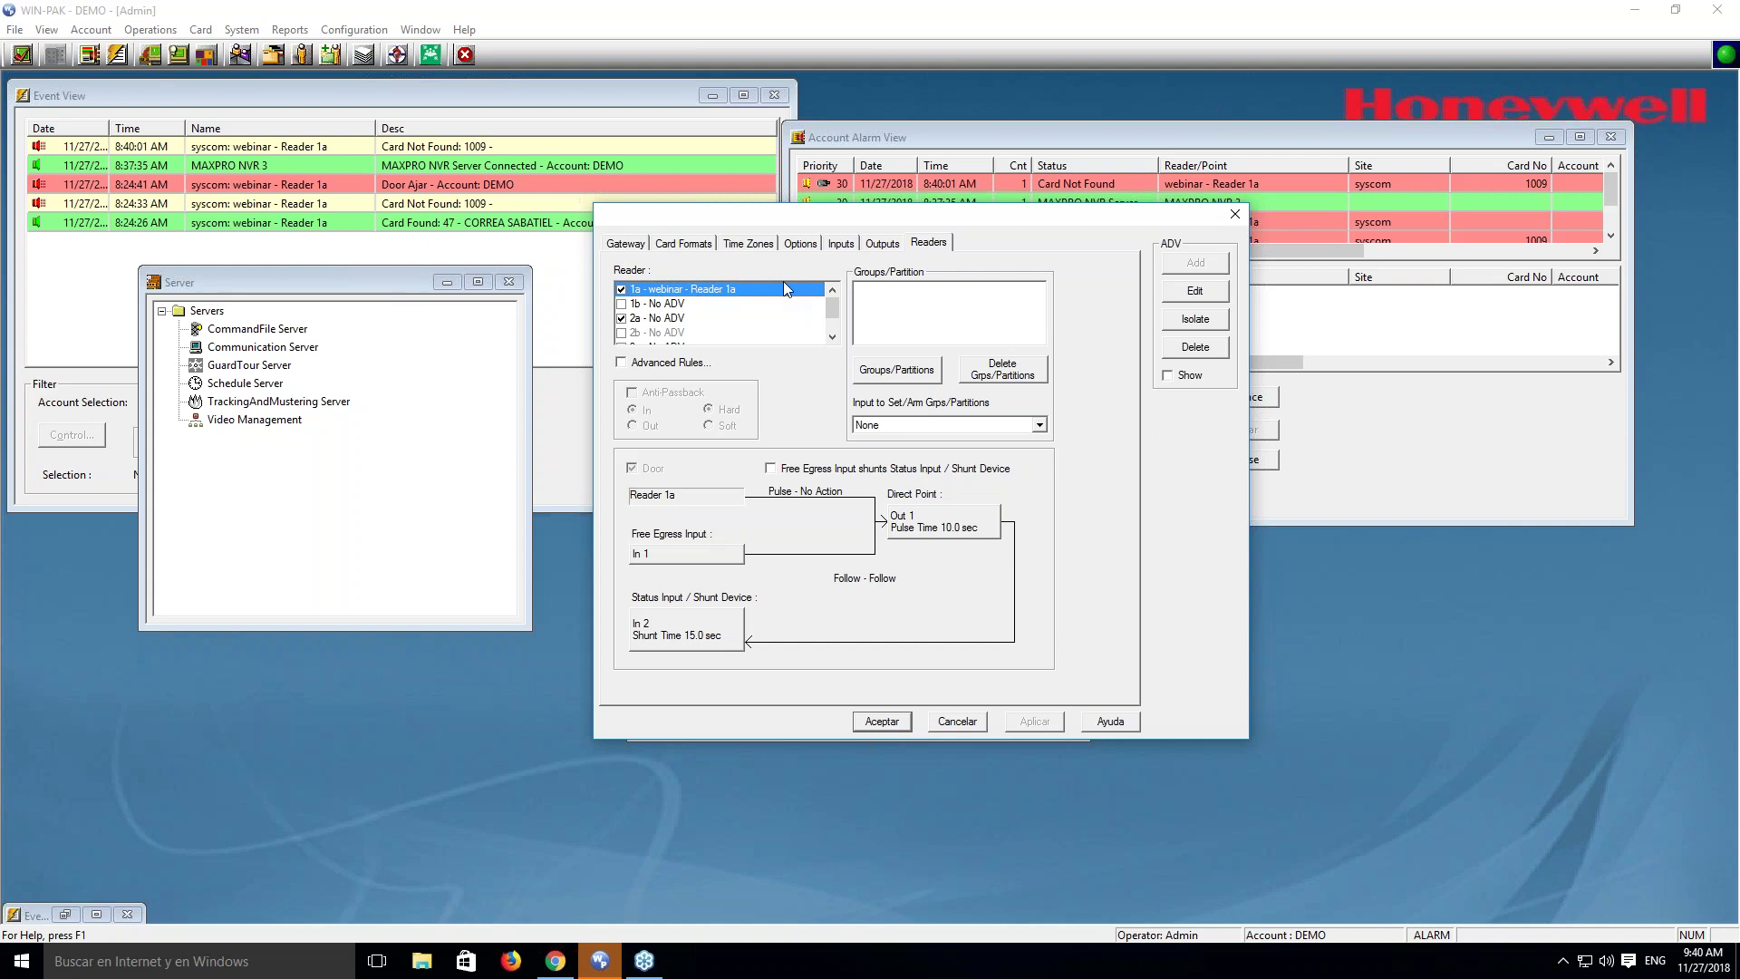
left_click(1234, 214)
left_click(1006, 568)
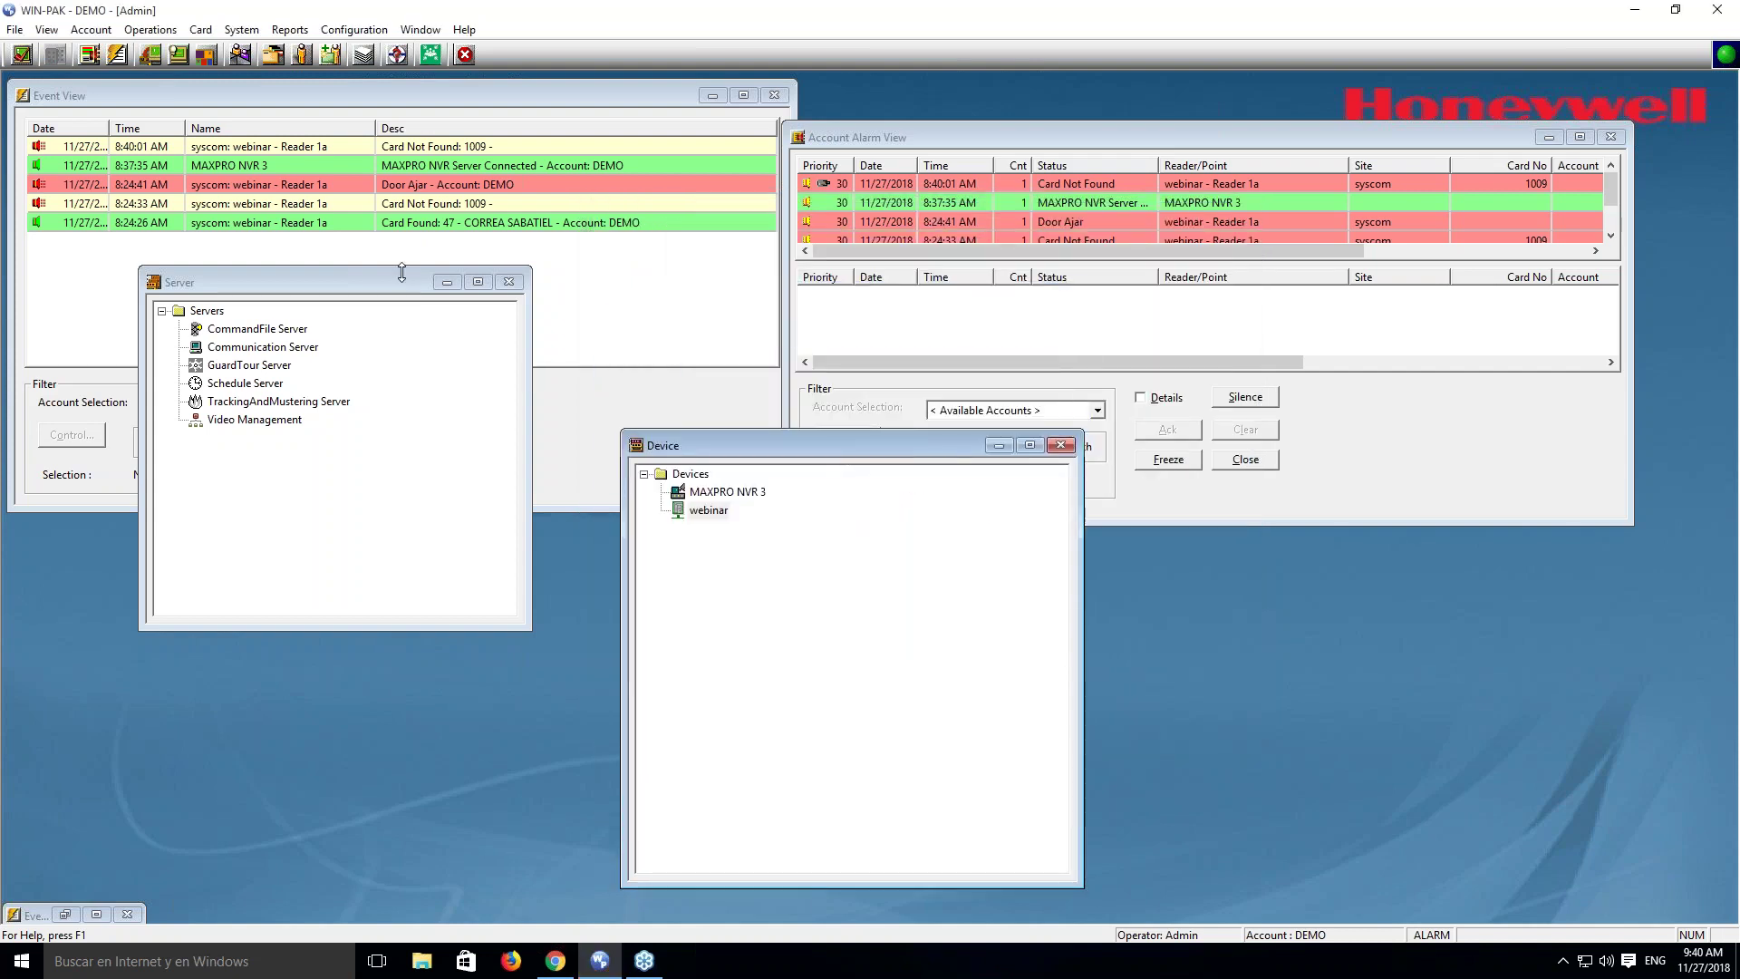
Rearrange the Server, Event, Alarm and Device windows and open the webinar panel's configuration
left_click_drag(367, 281, 337, 463)
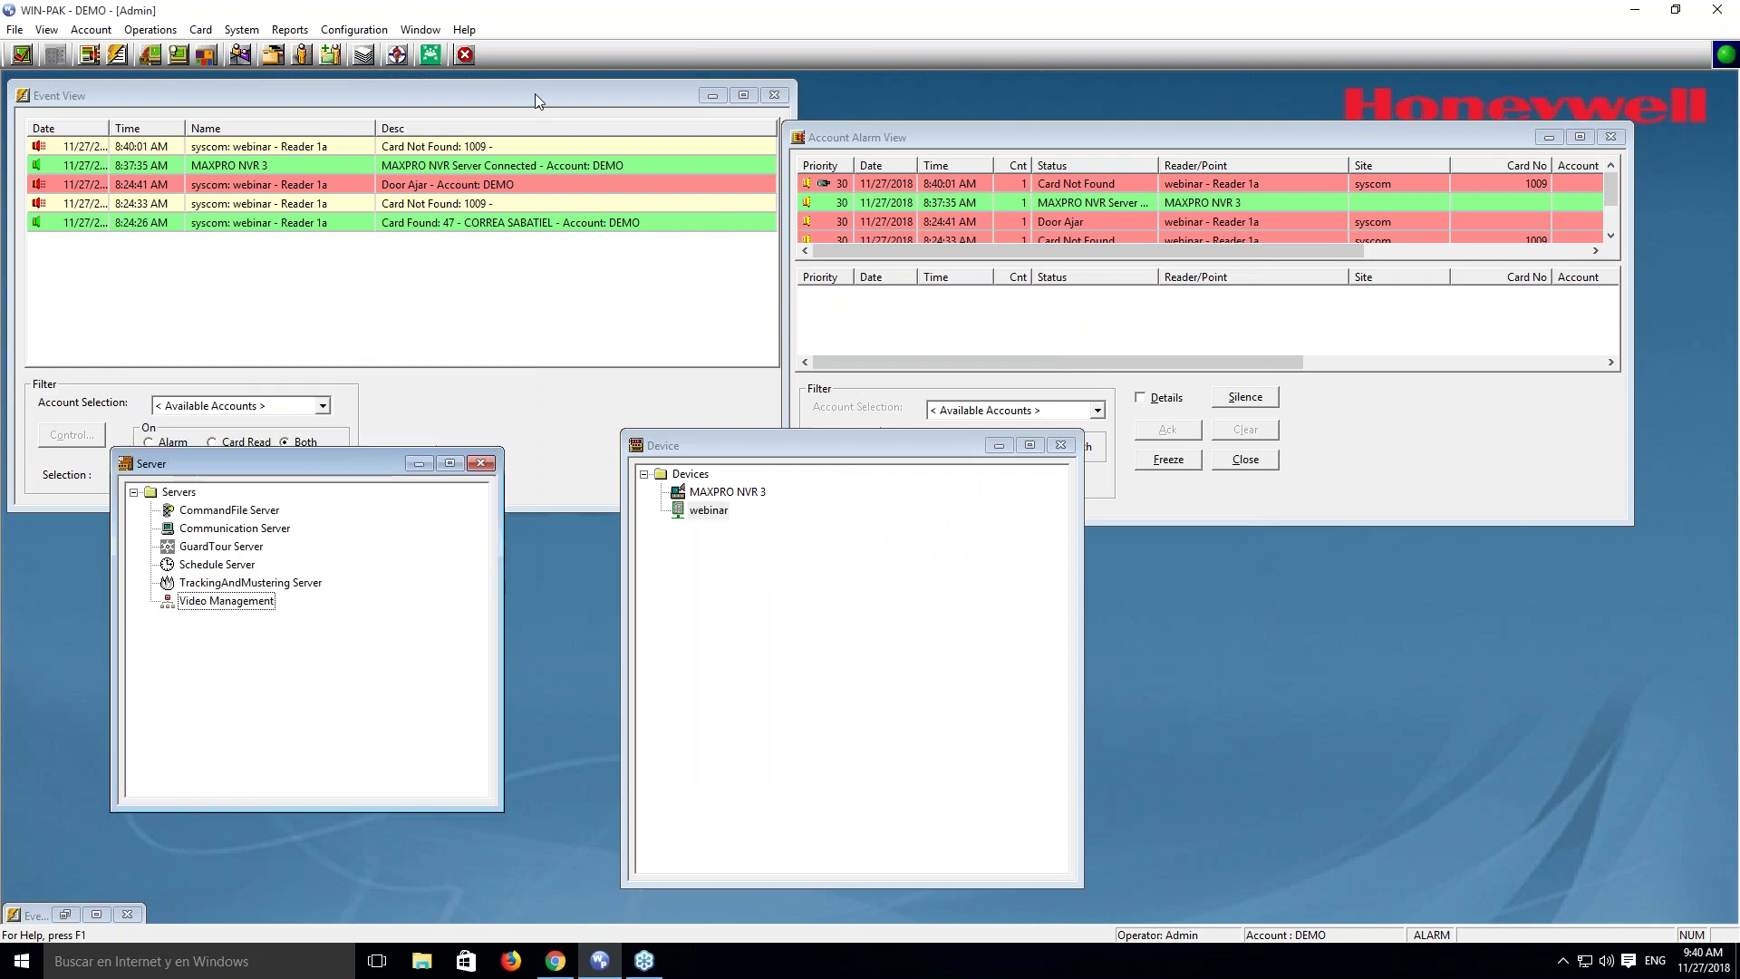
left_click(534, 94)
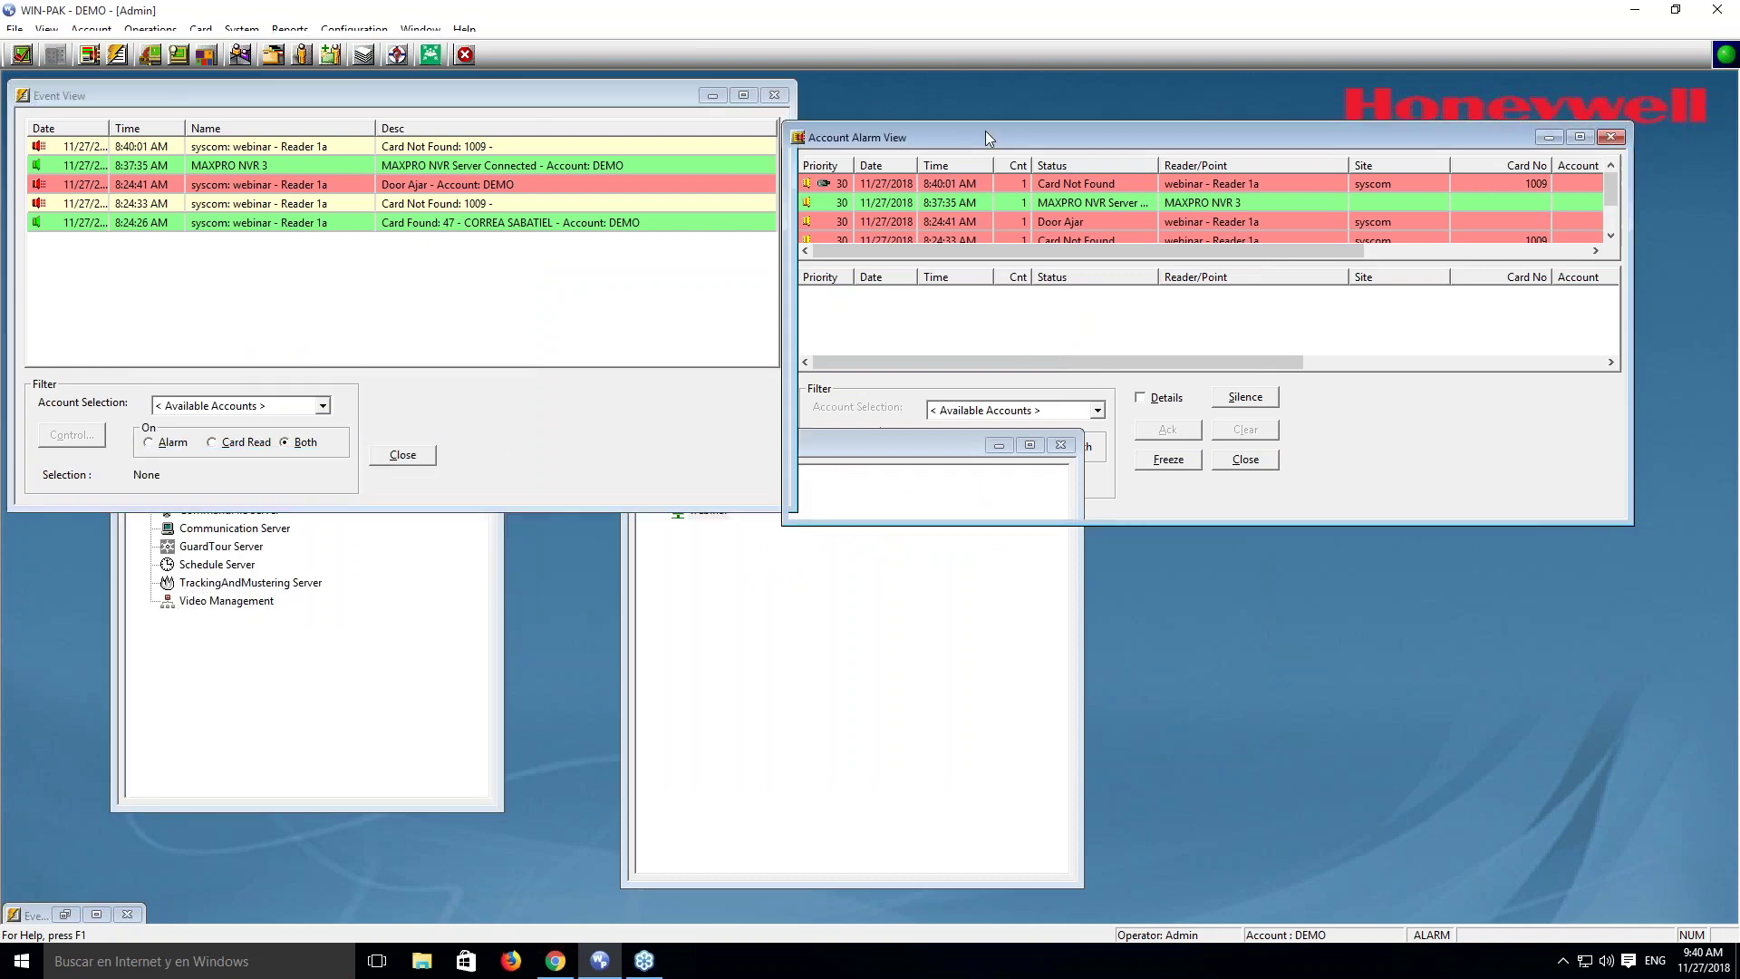
left_click_drag(987, 137, 1086, 86)
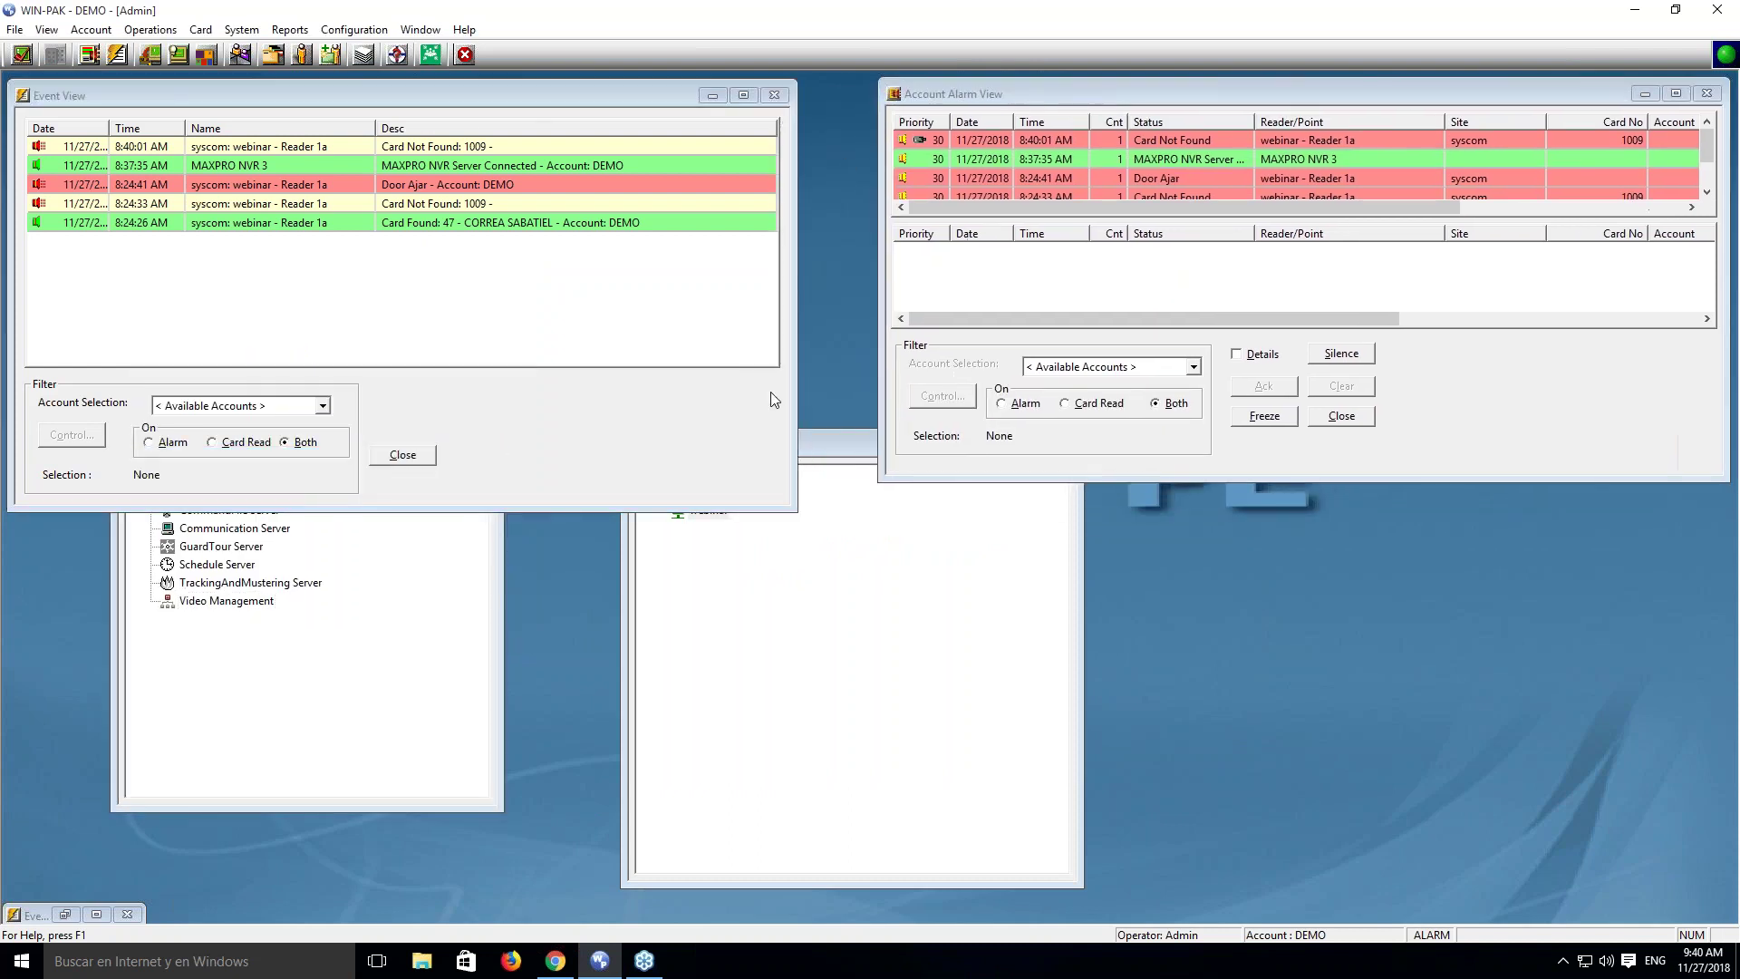
left_click_drag(841, 439, 1076, 514)
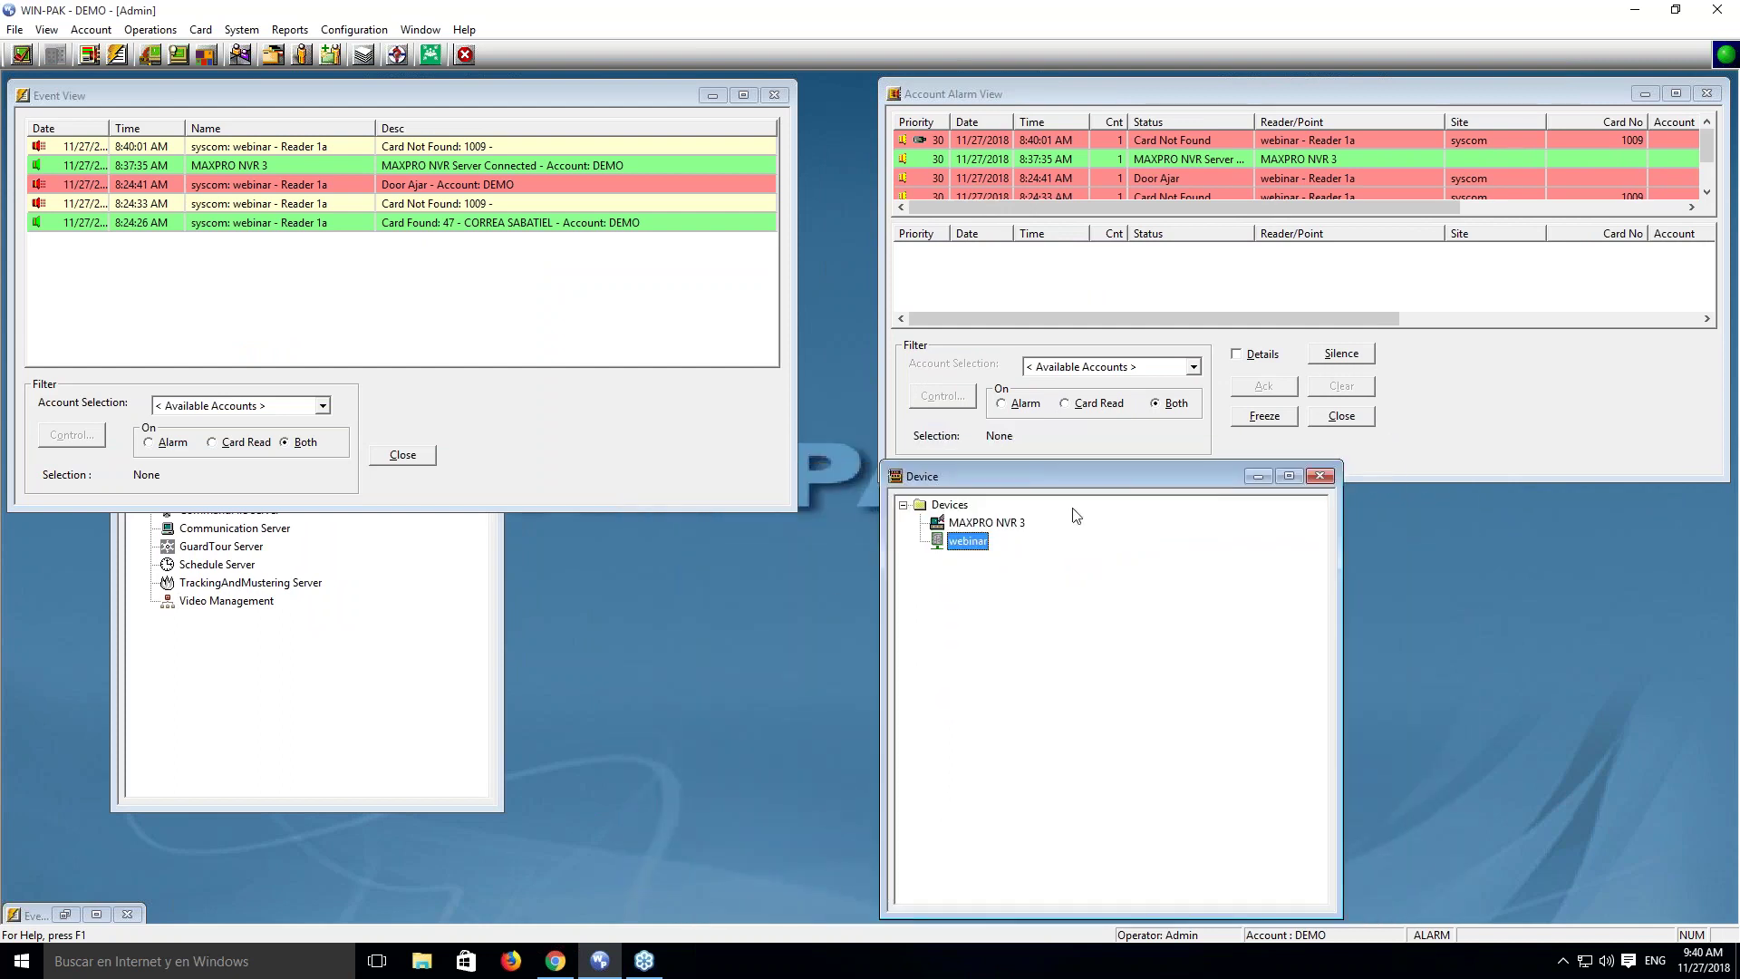
right_click(966, 540)
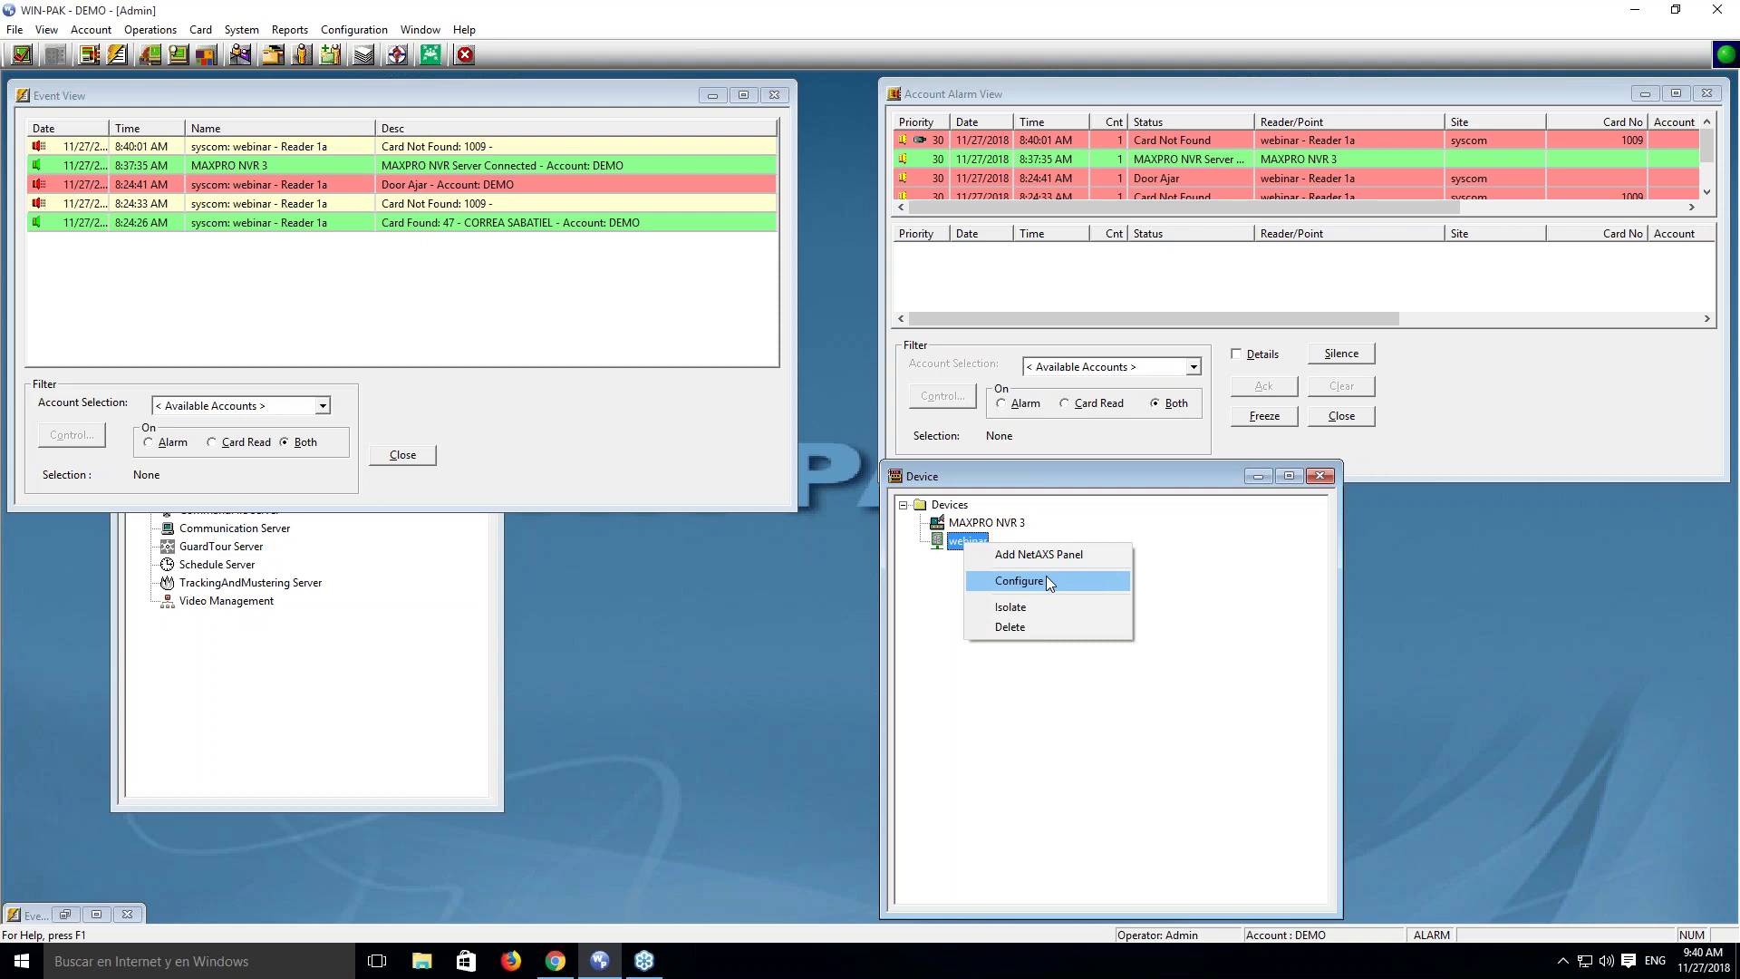
left_click(1046, 578)
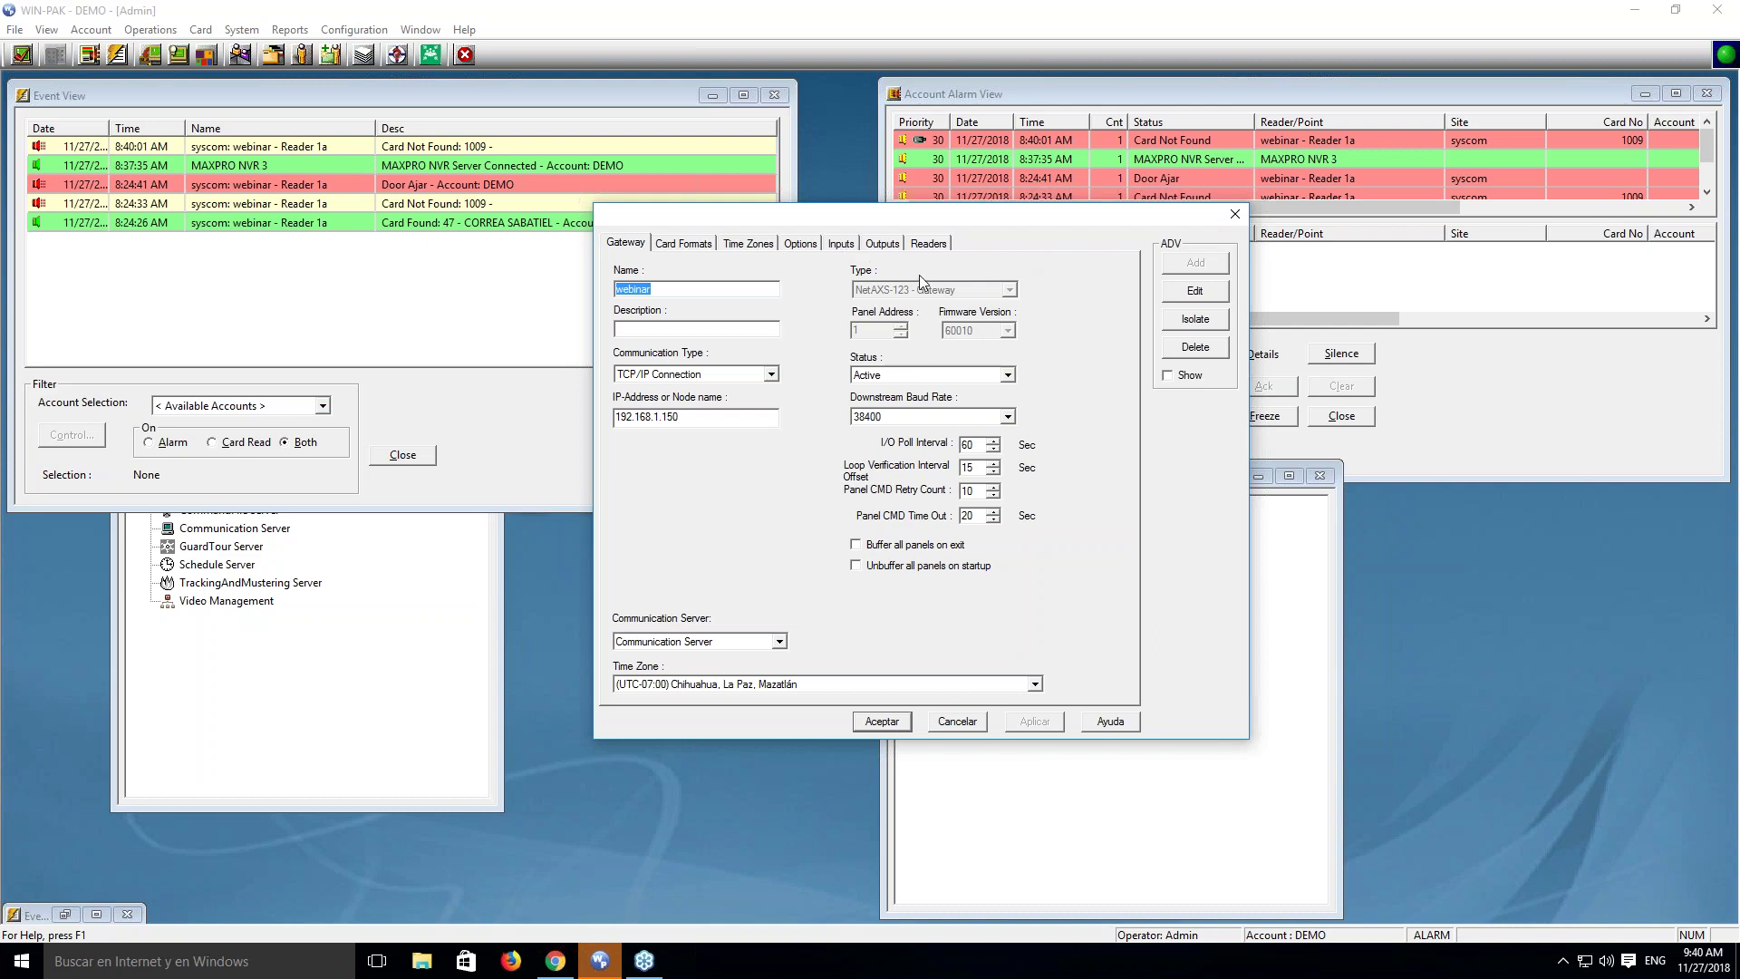
On Inputs, leave Door 1 Egress In 1's ADV camera as None, cancel, and select input 2
left_click(841, 243)
left_click(1213, 299)
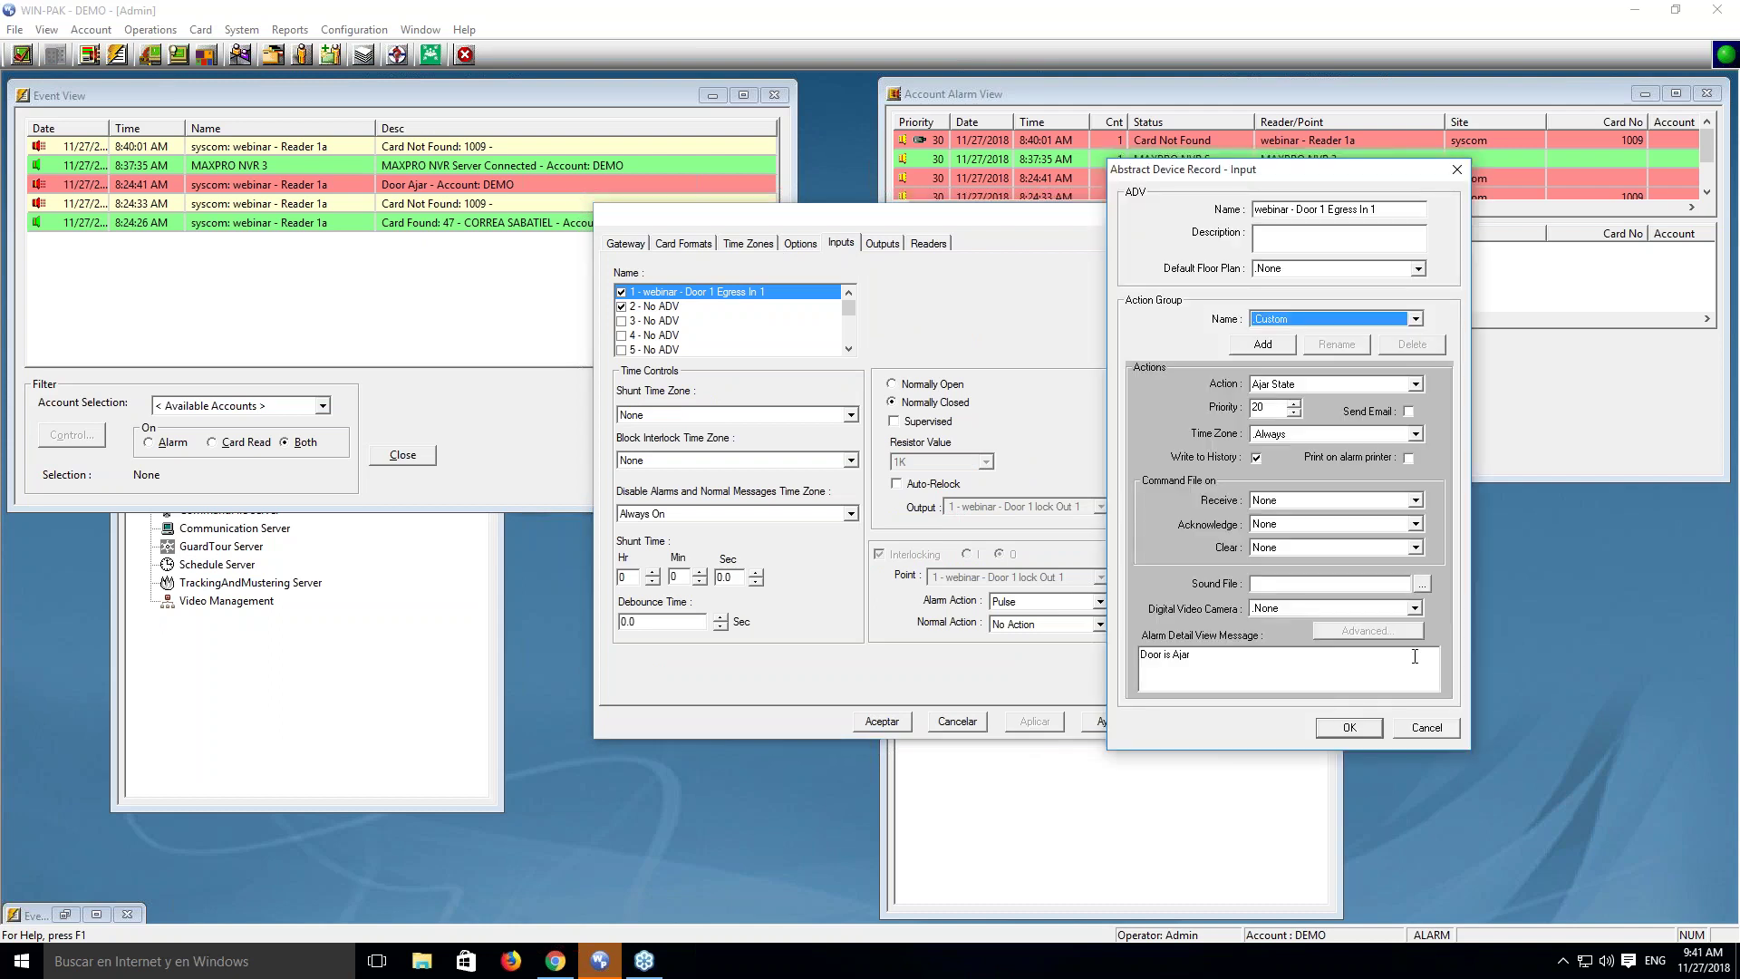
left_click(1414, 609)
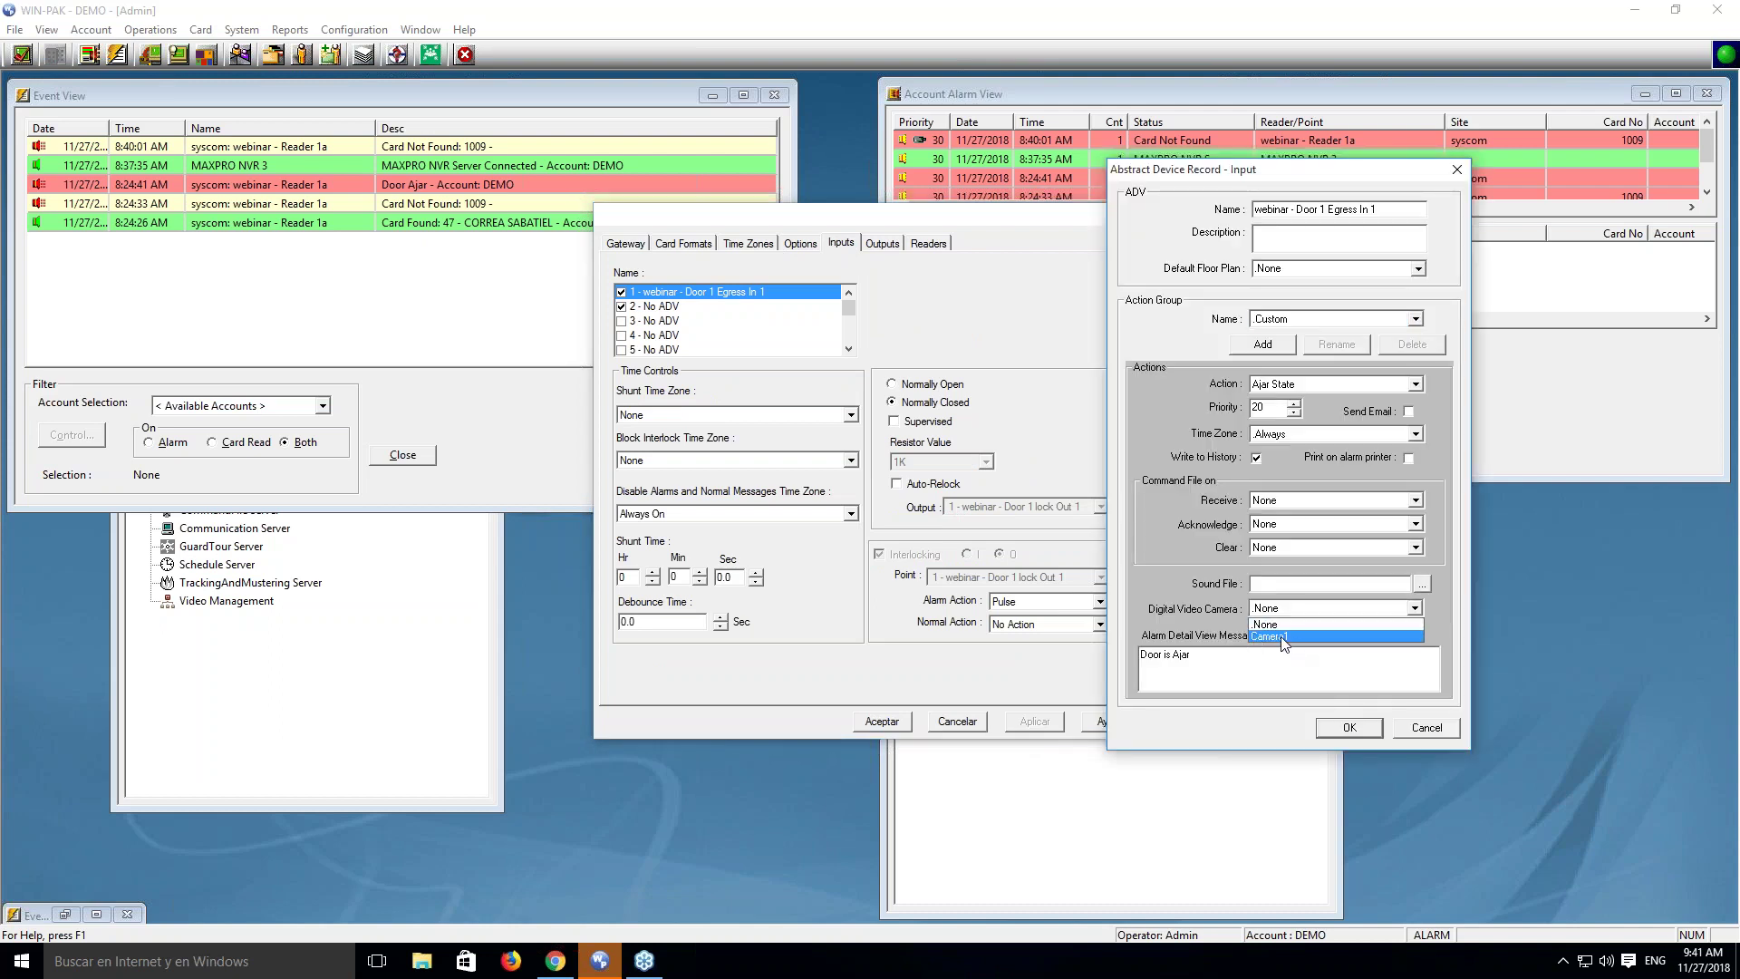
left_click(1379, 685)
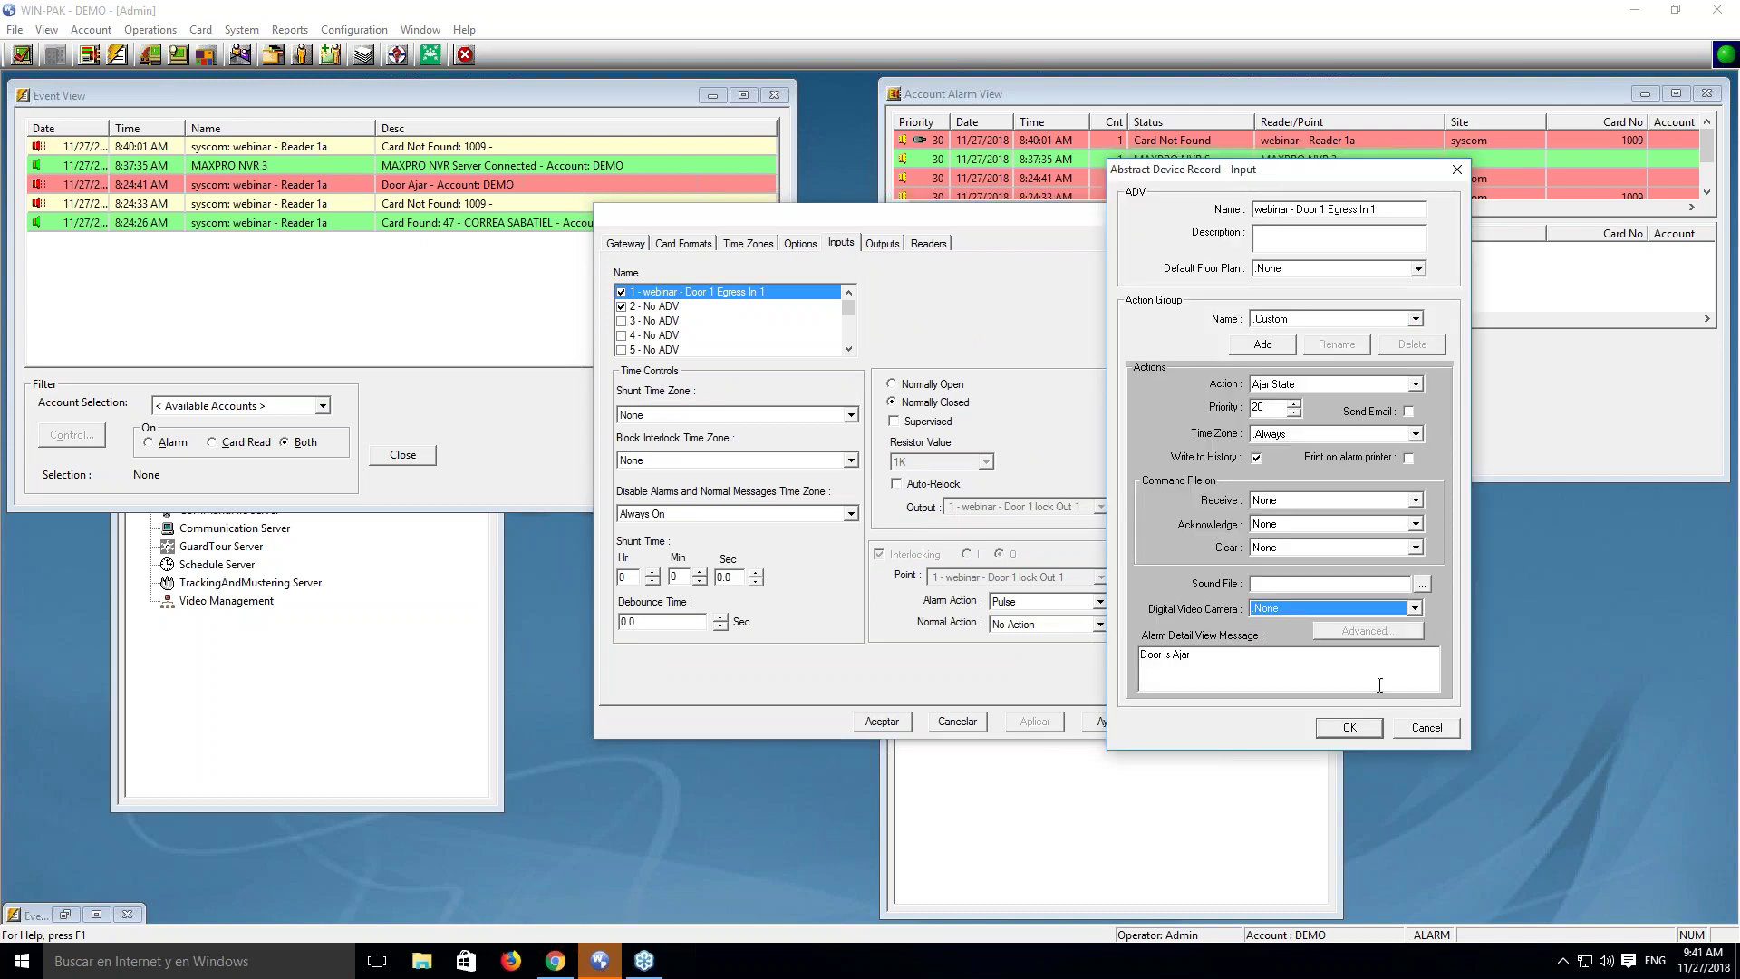
left_click(1426, 729)
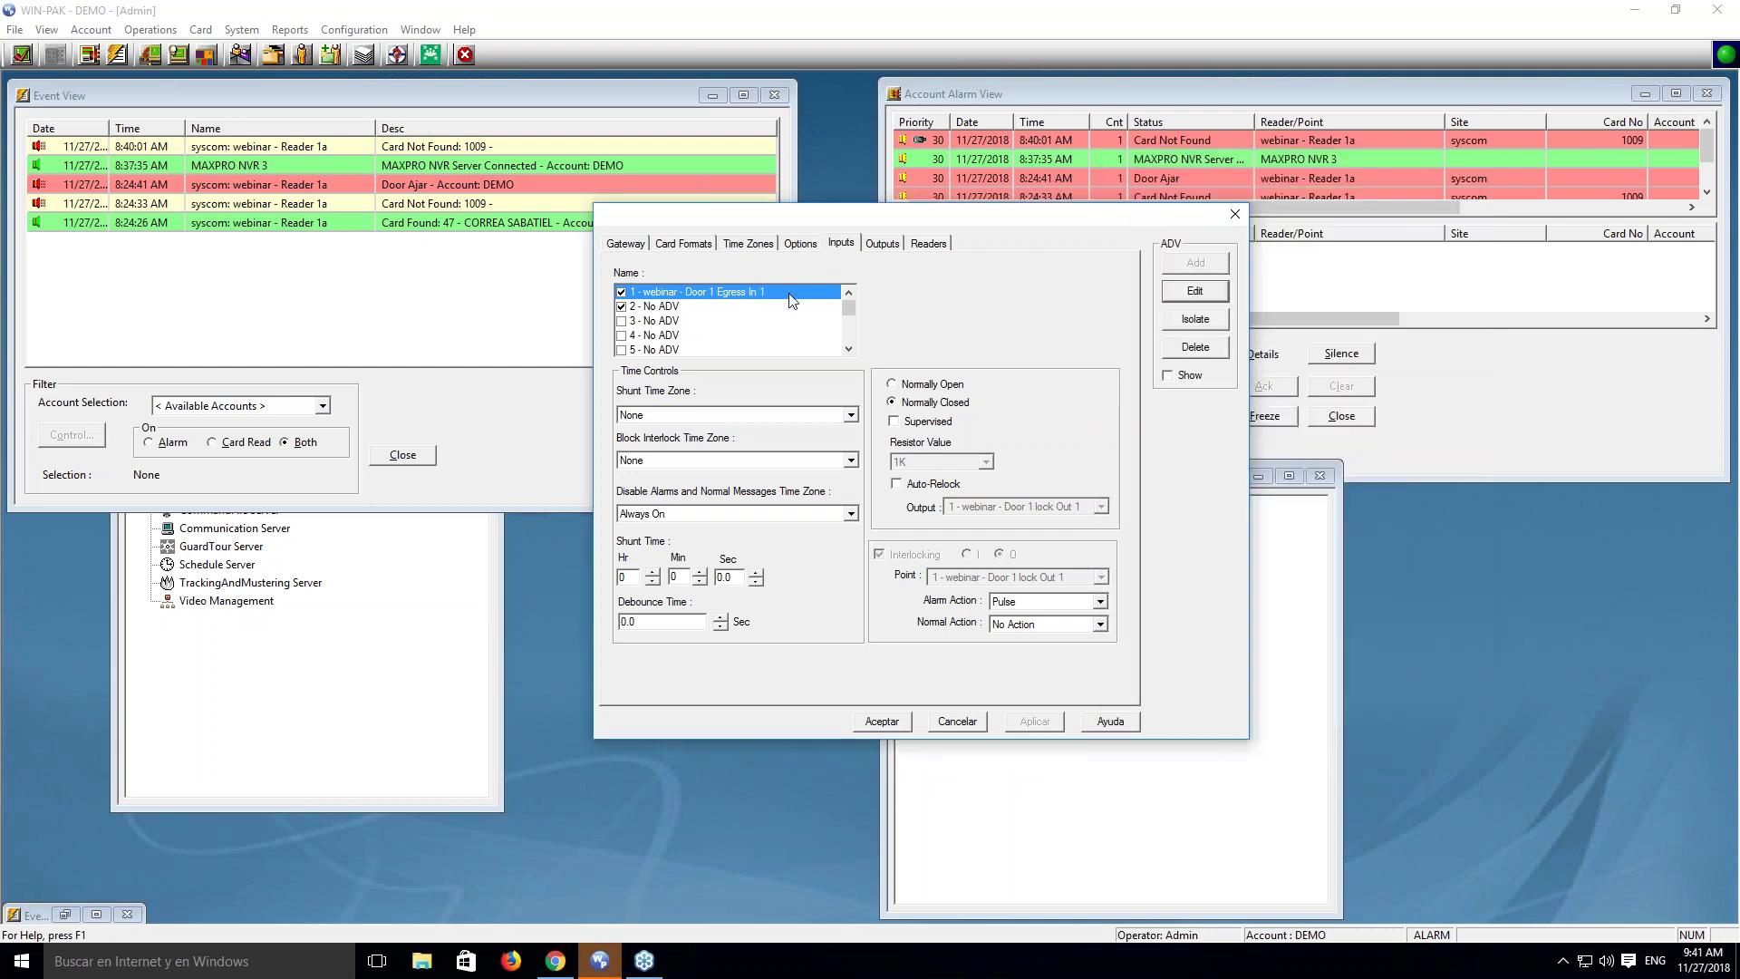
left_click(673, 307)
Abandon renaming input 2, then create the ADV 'webinar - Aux Out 3' for output 3
left_click(674, 308)
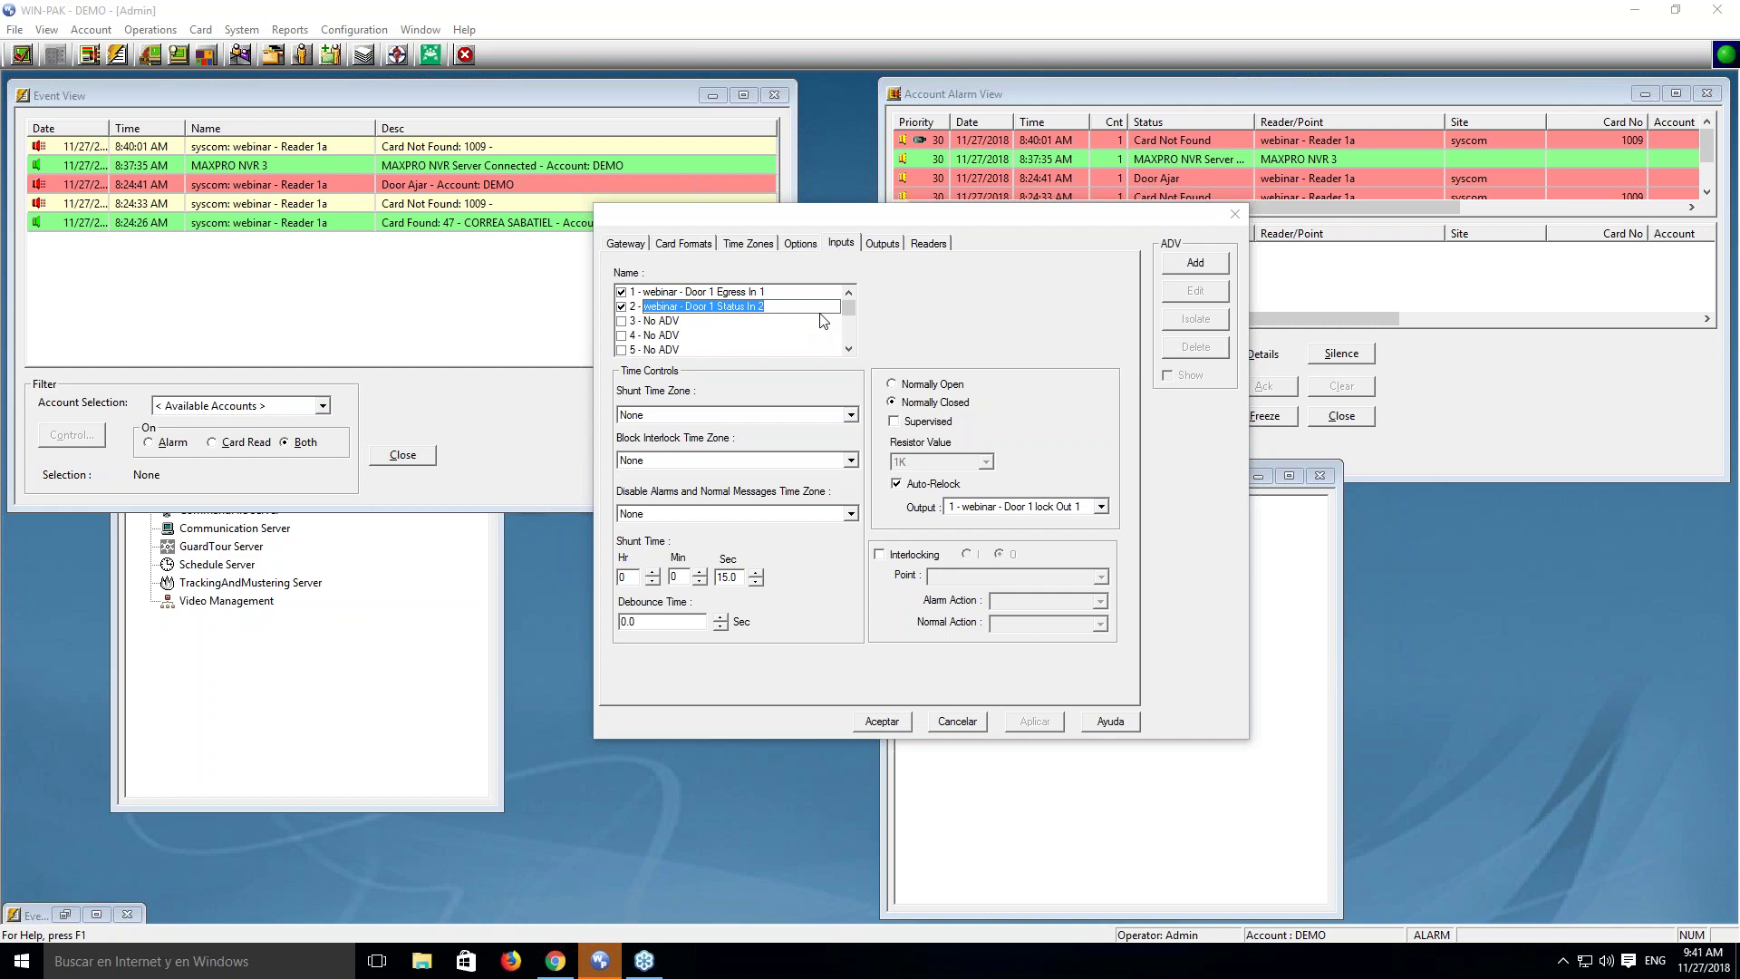
key("Escape")
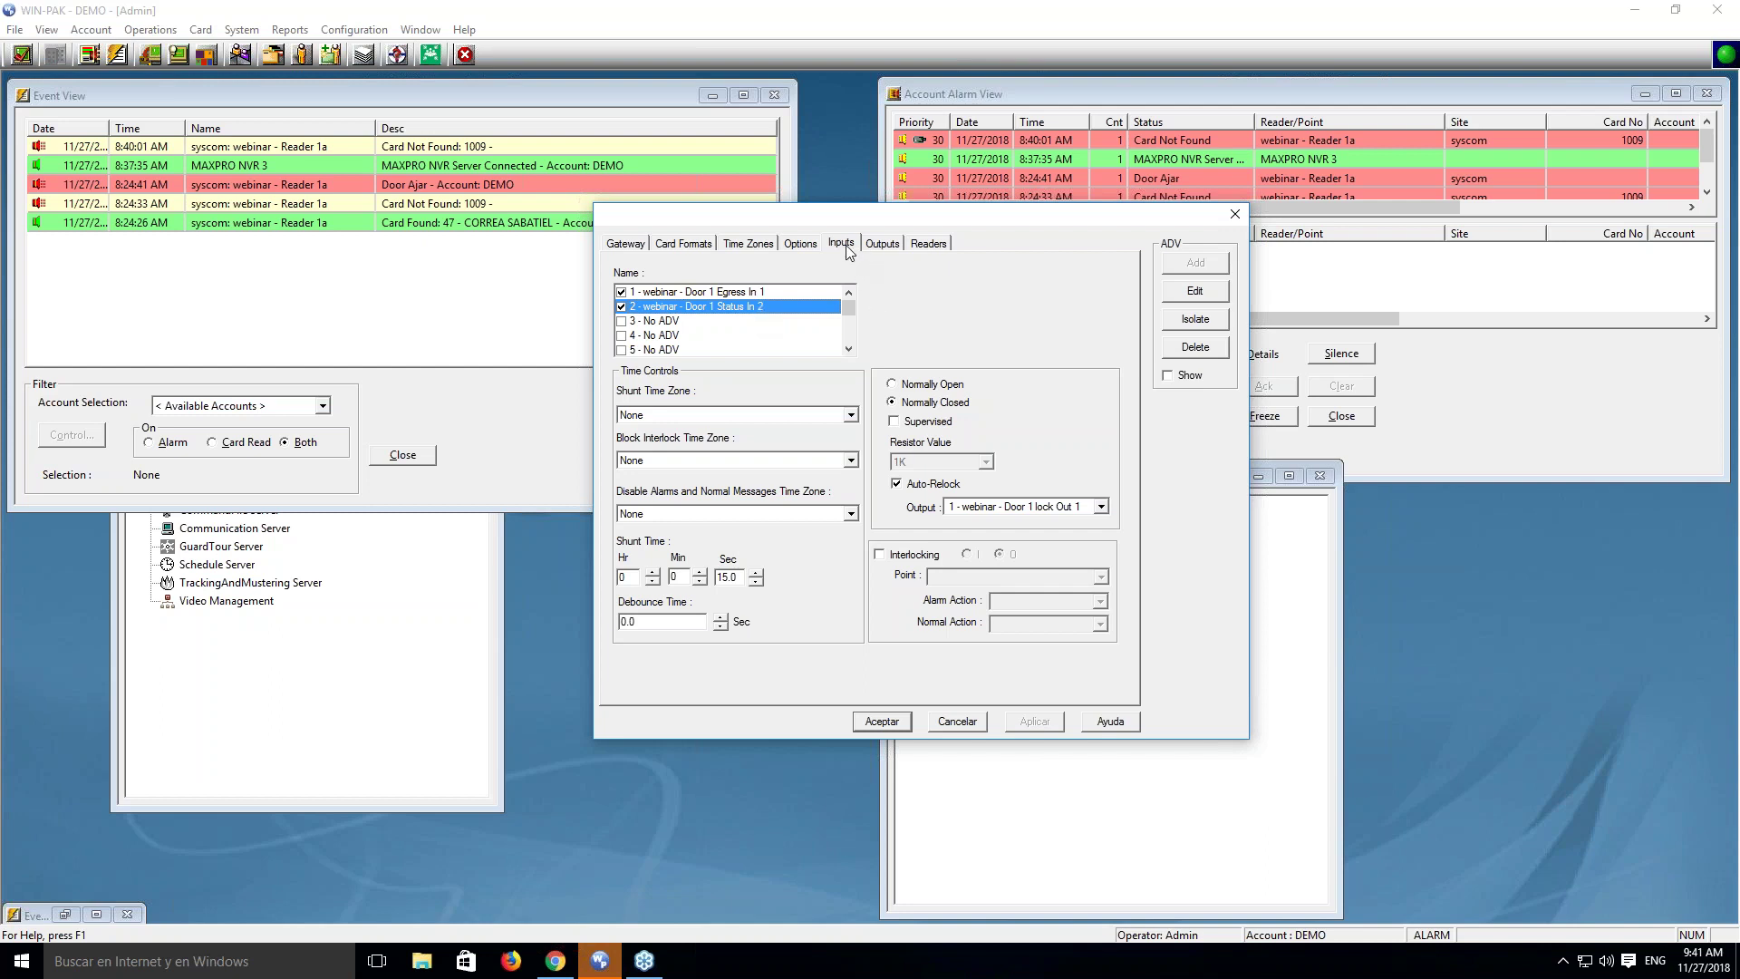
left_click(877, 246)
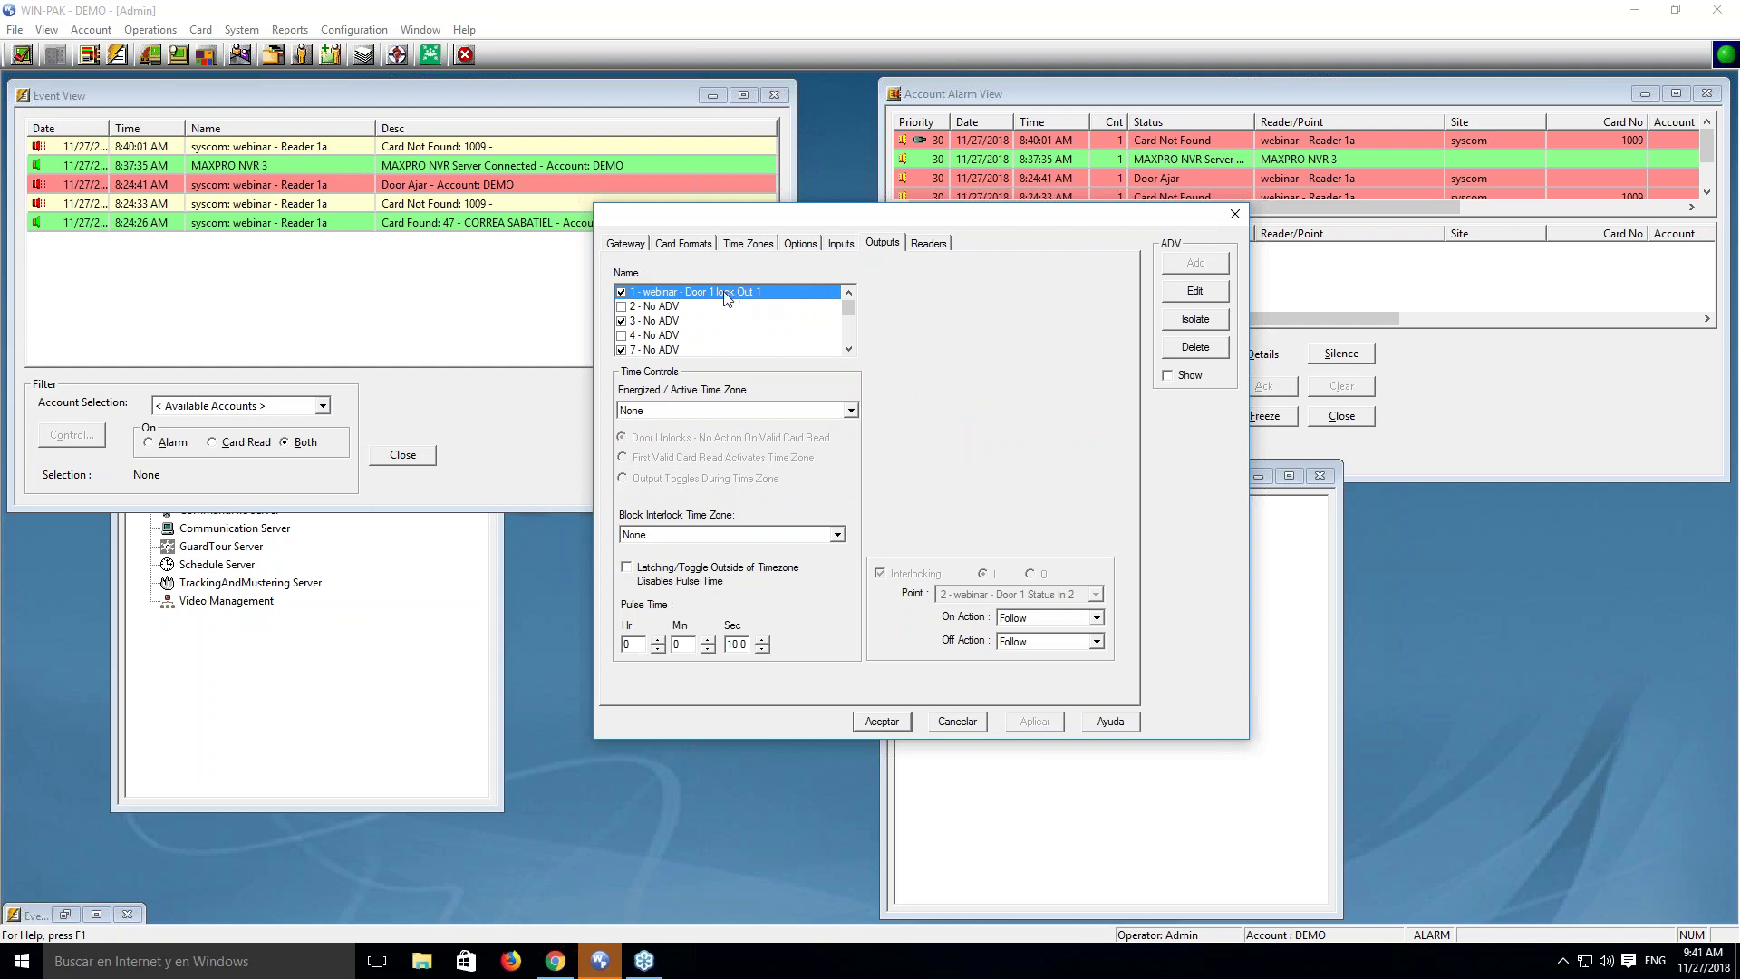
left_click(665, 323)
left_click(681, 321)
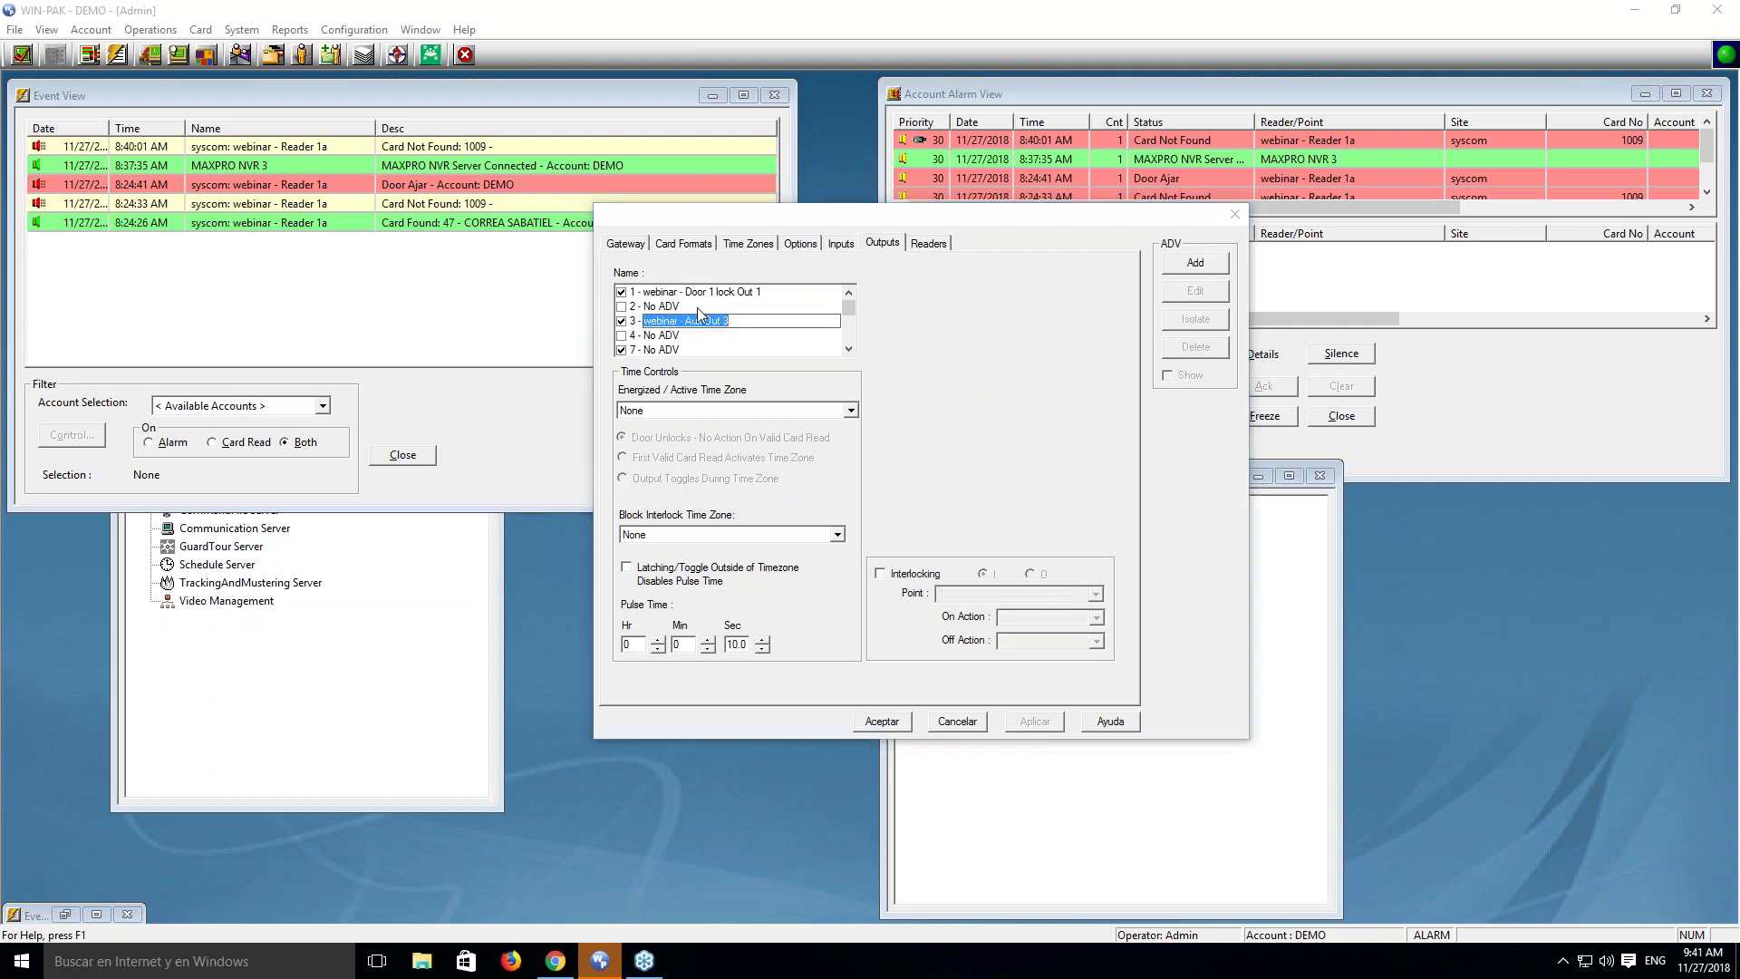
key("Return")
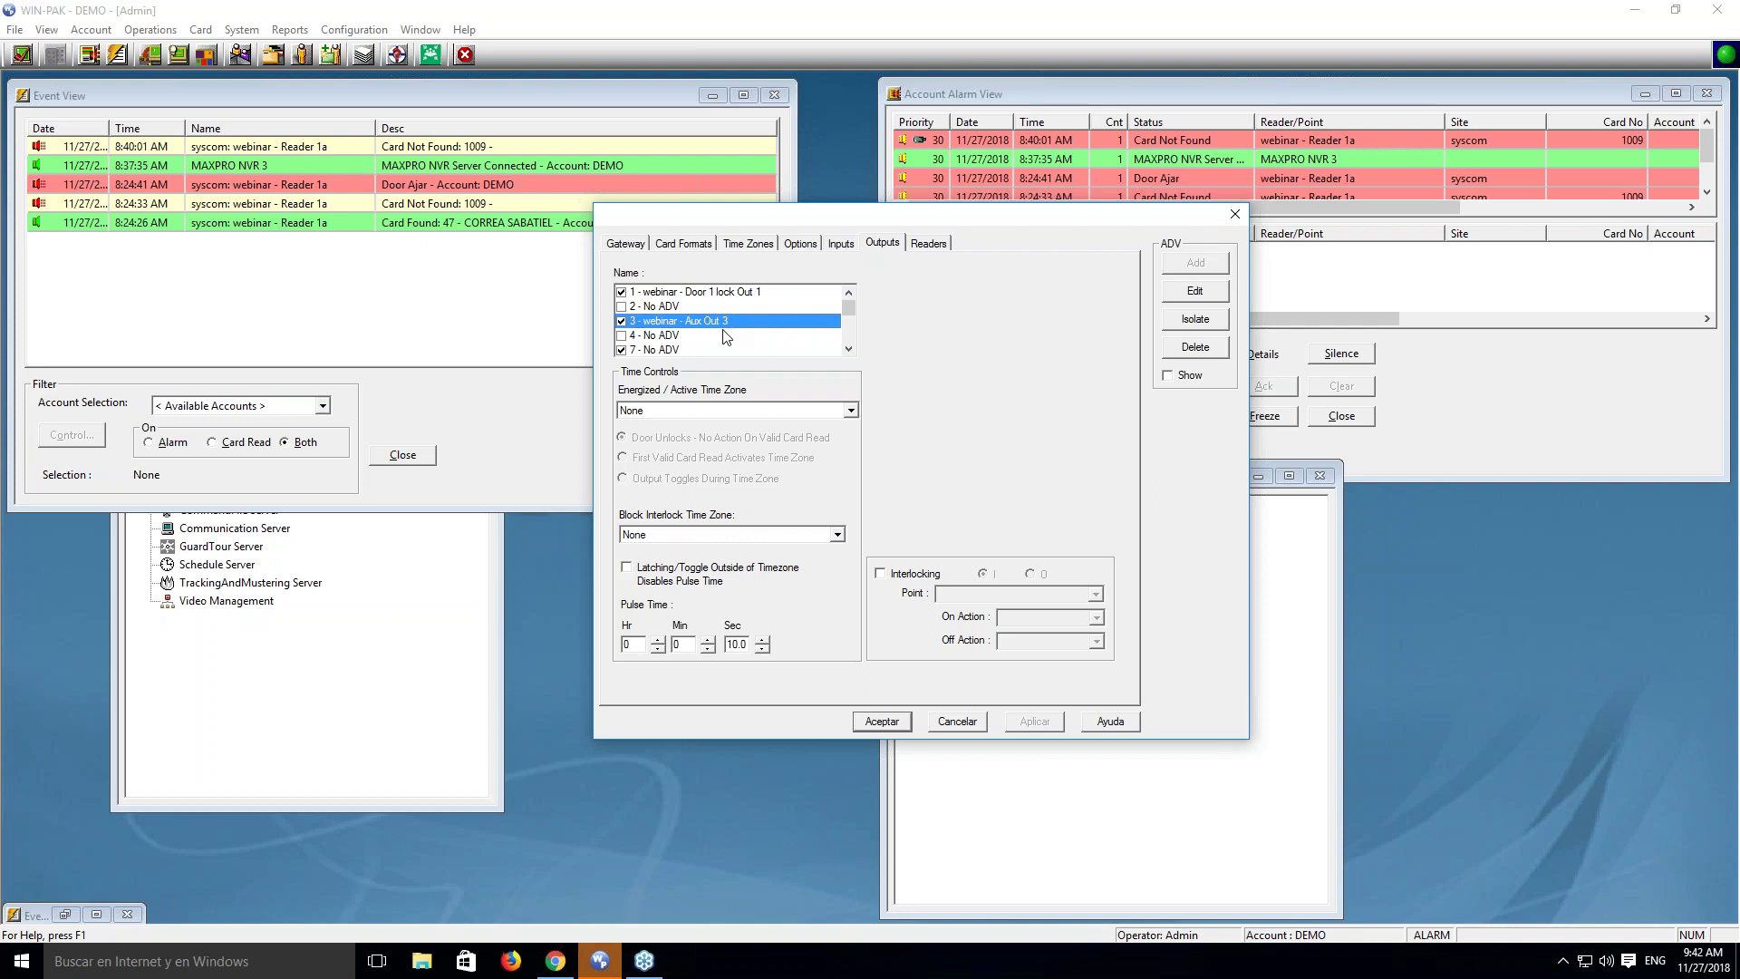
left_click(1211, 295)
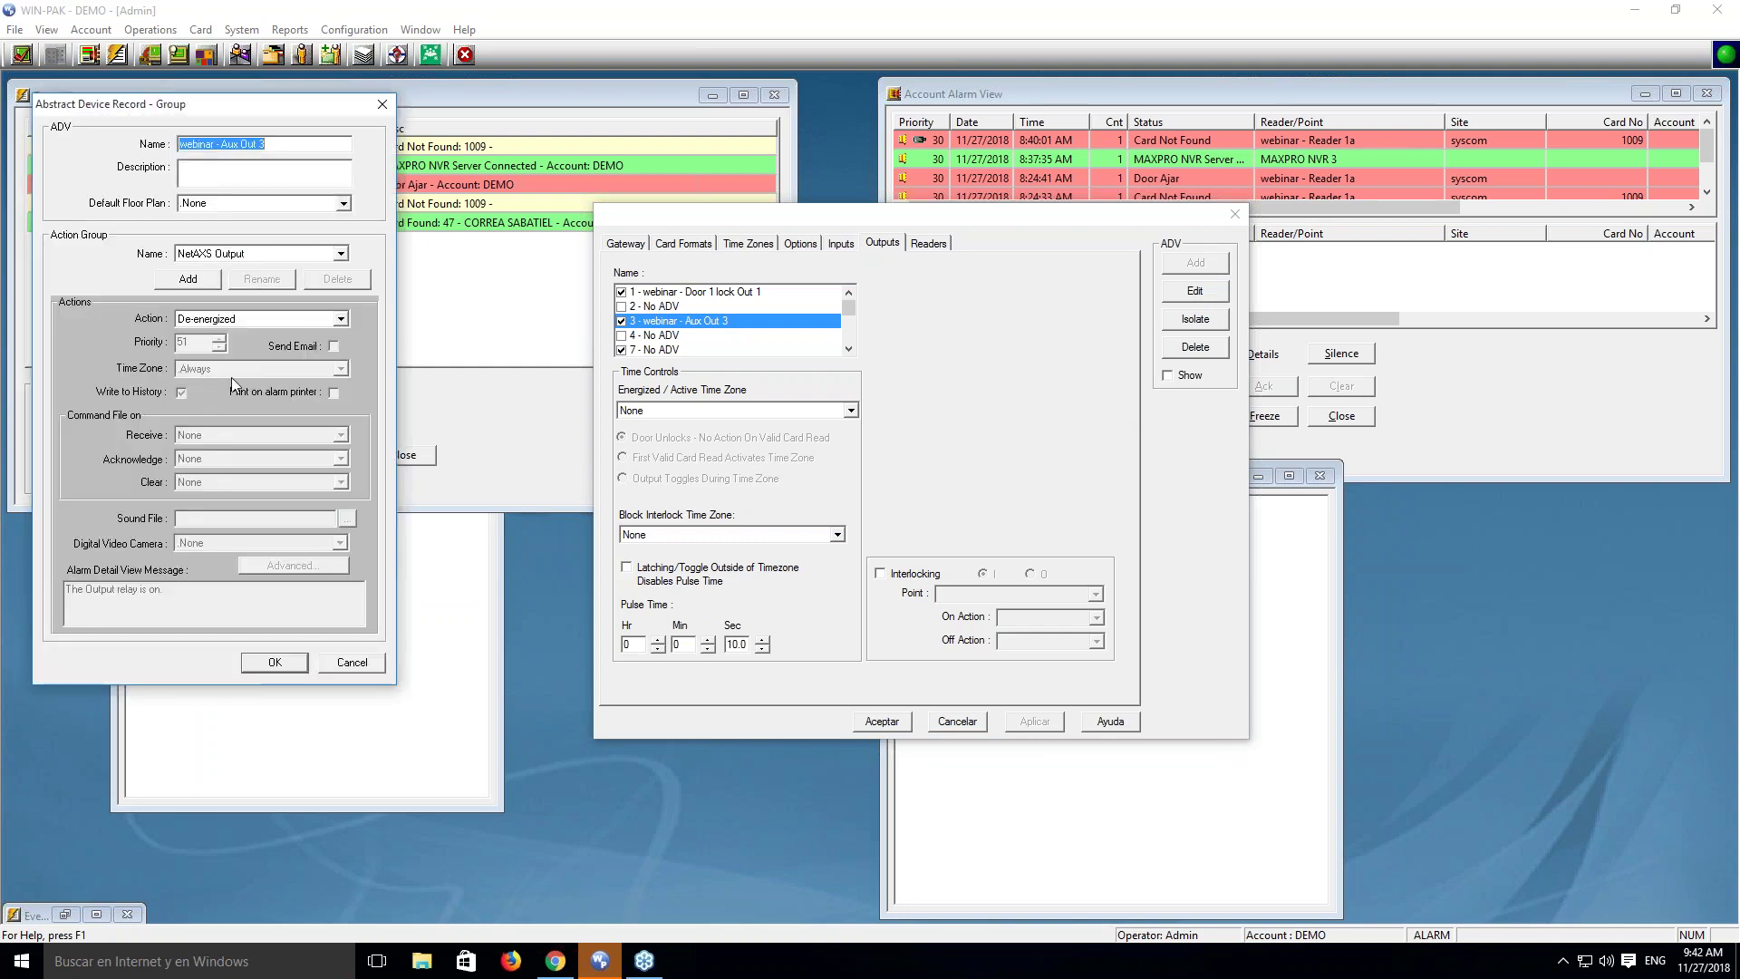
left_click(285, 252)
left_click(267, 267)
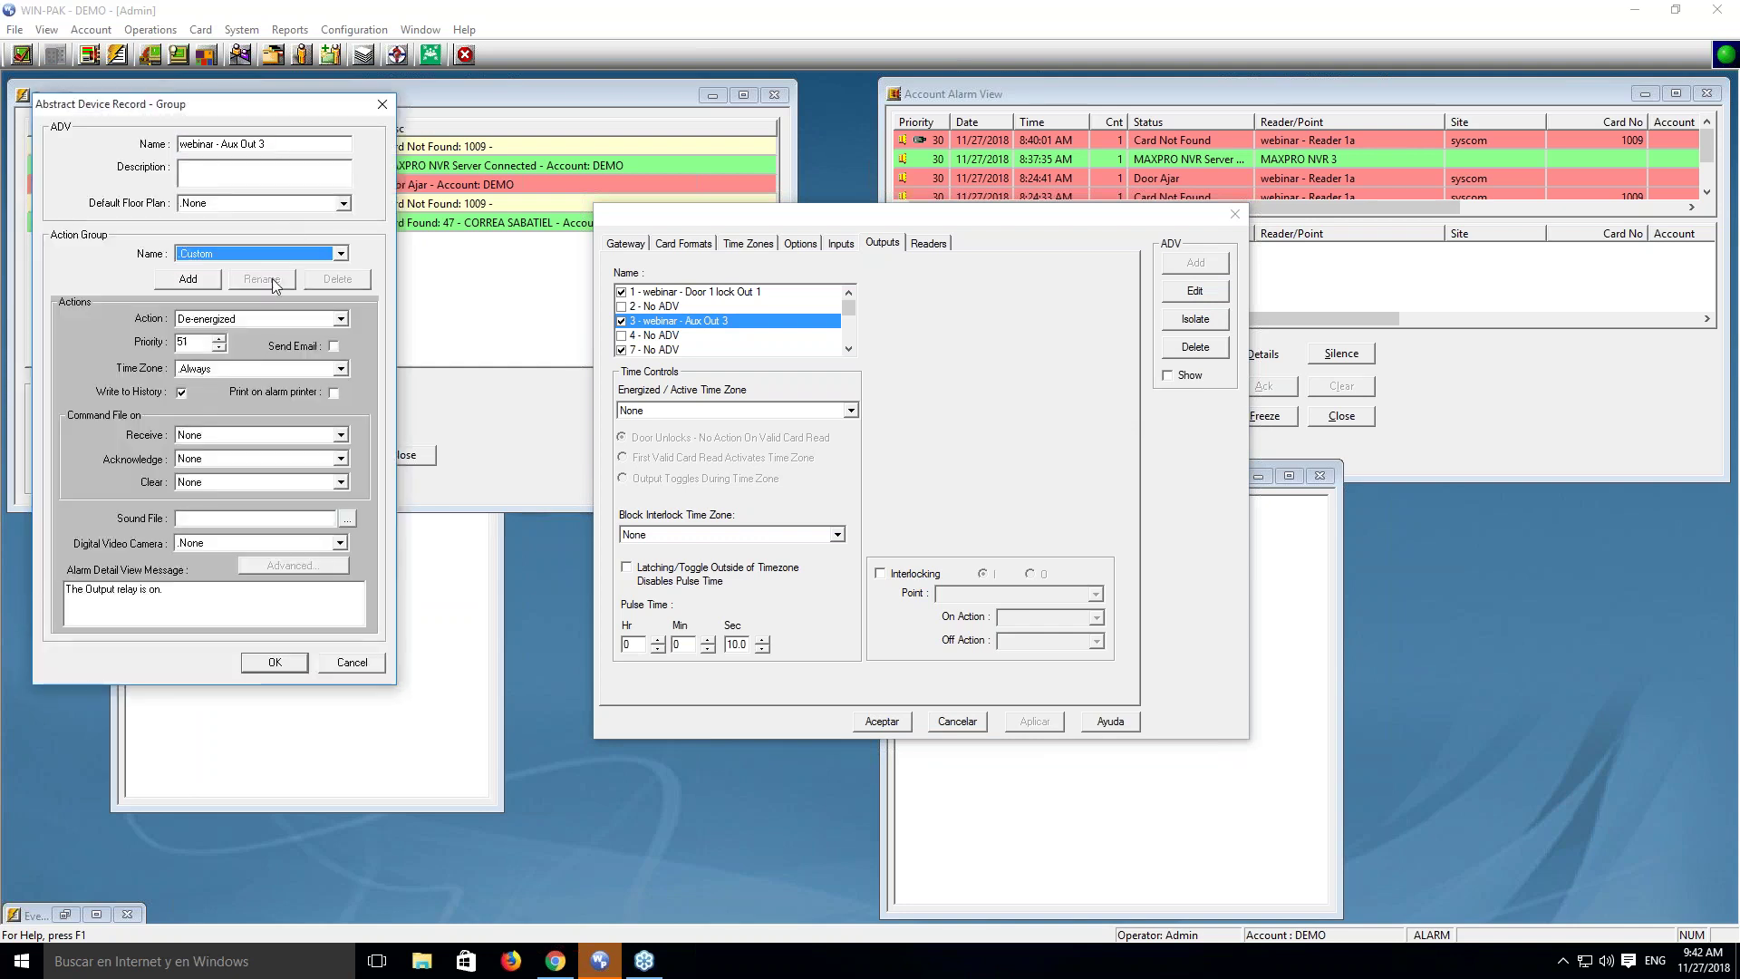
left_click_drag(276, 113, 823, 167)
left_click(886, 596)
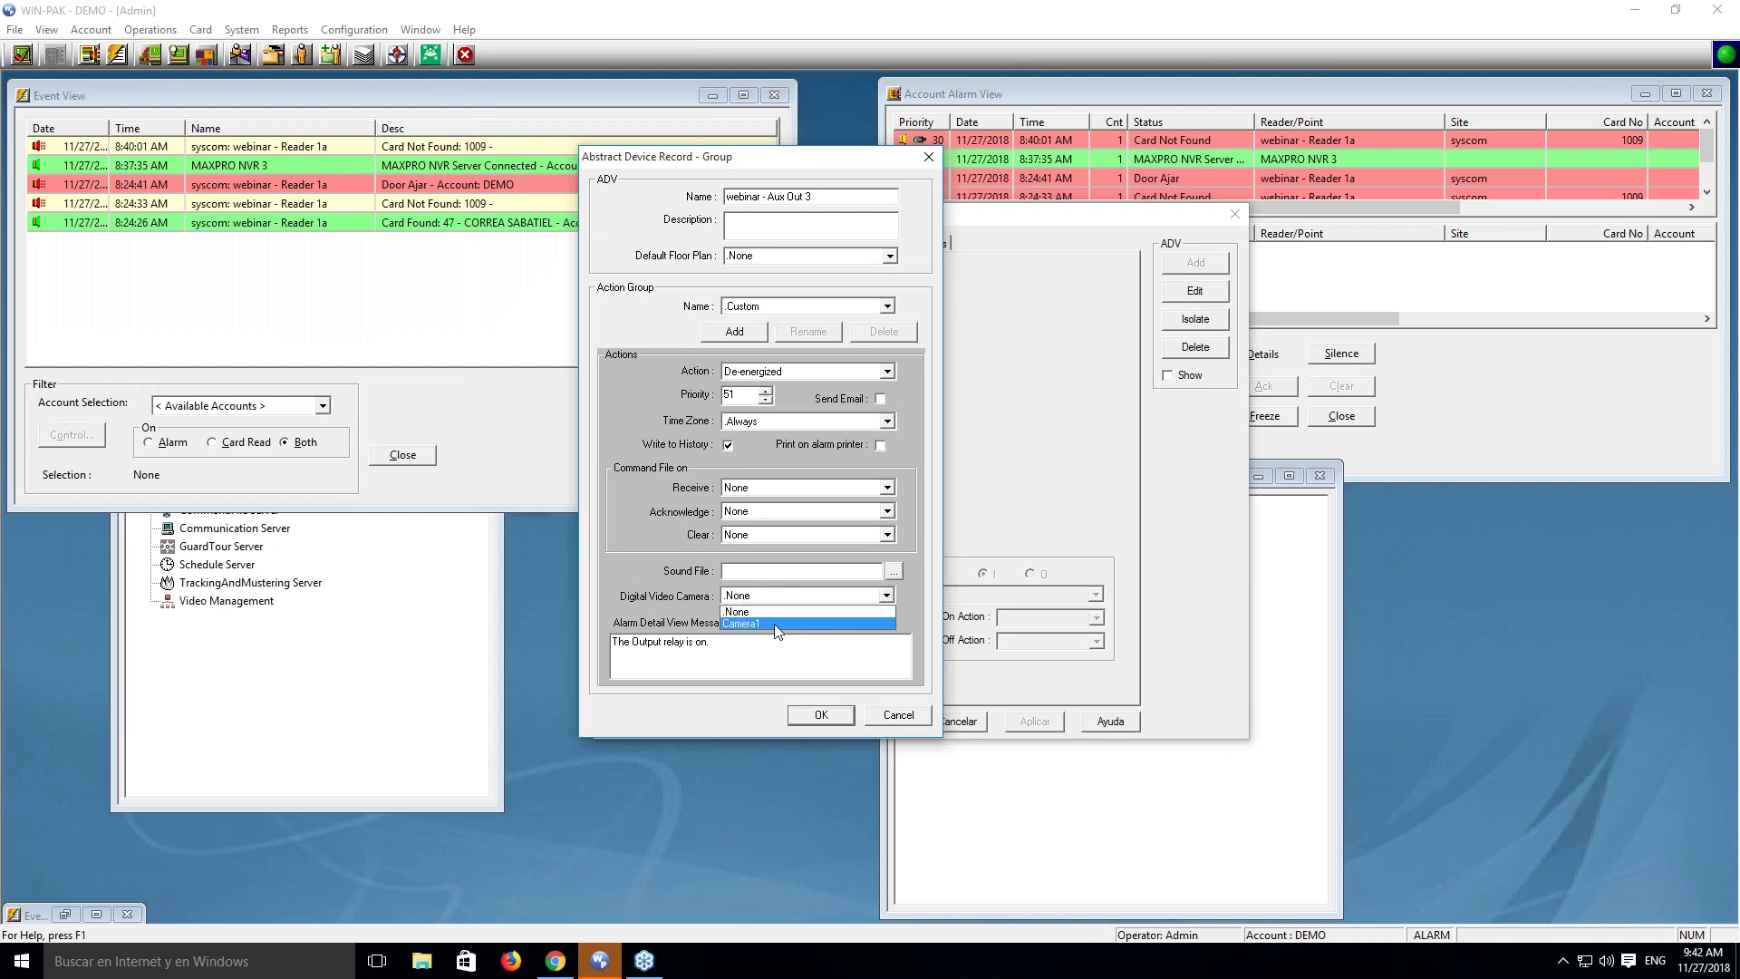
left_click(777, 375)
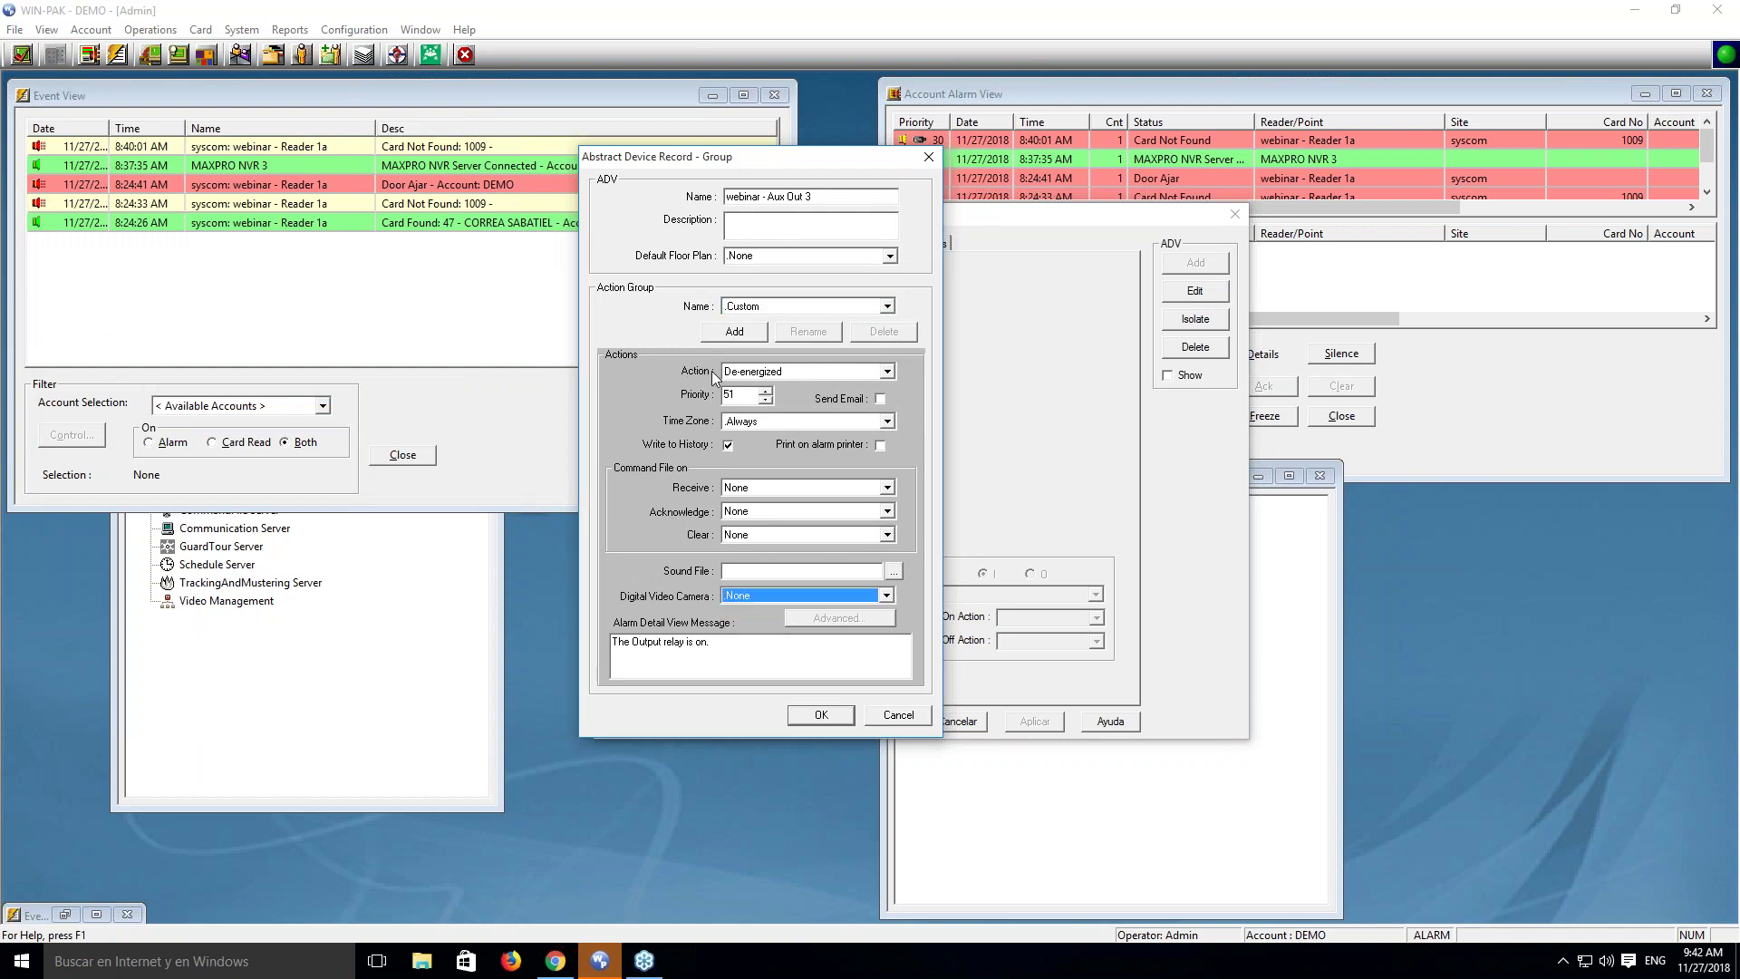
left_click(768, 374)
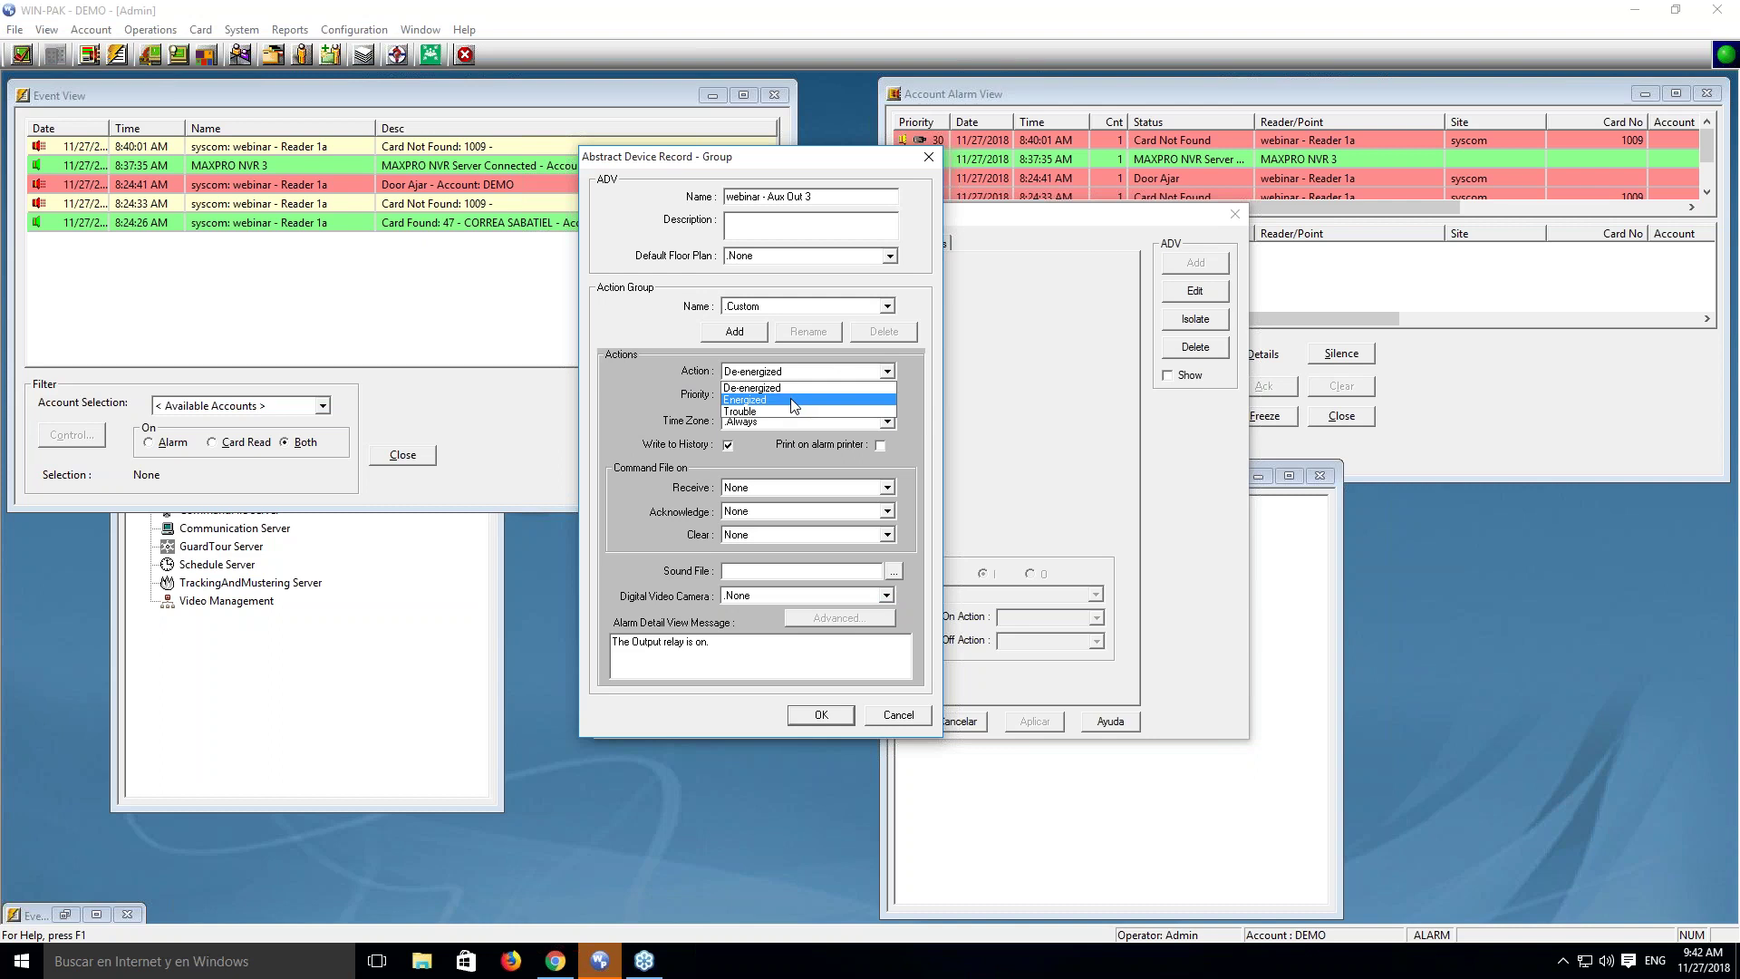
left_click(920, 406)
left_click(808, 487)
left_click(808, 493)
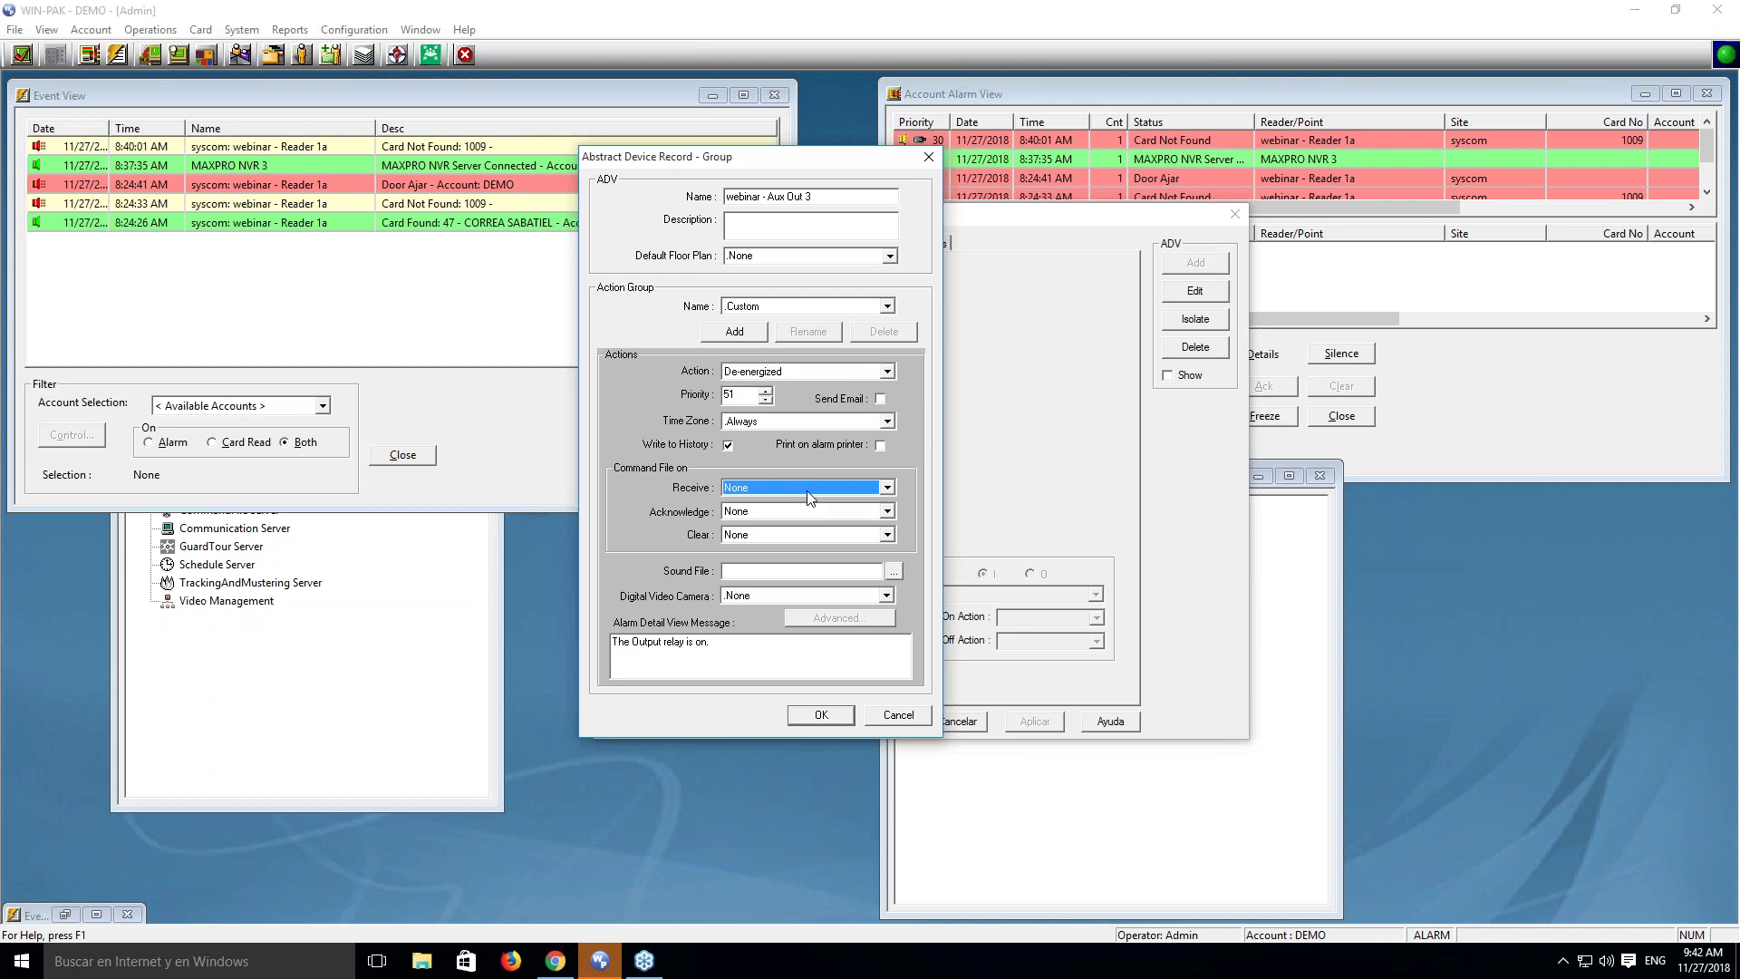
left_click(763, 595)
left_click(763, 618)
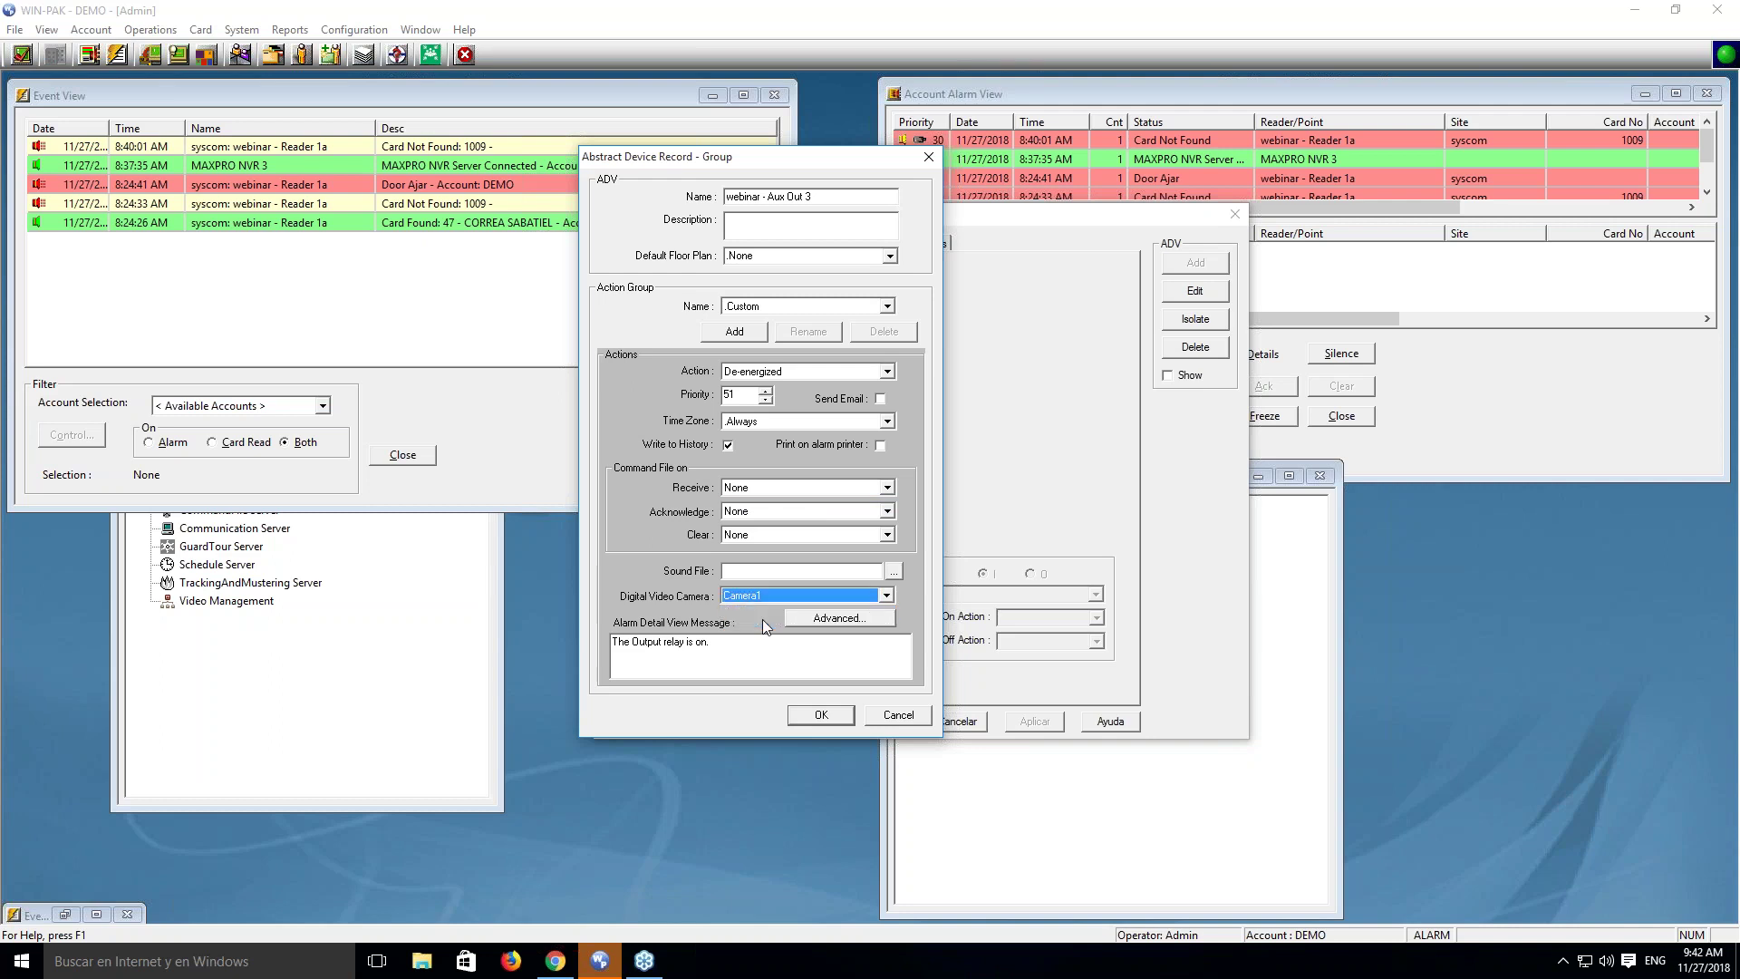
left_click(895, 713)
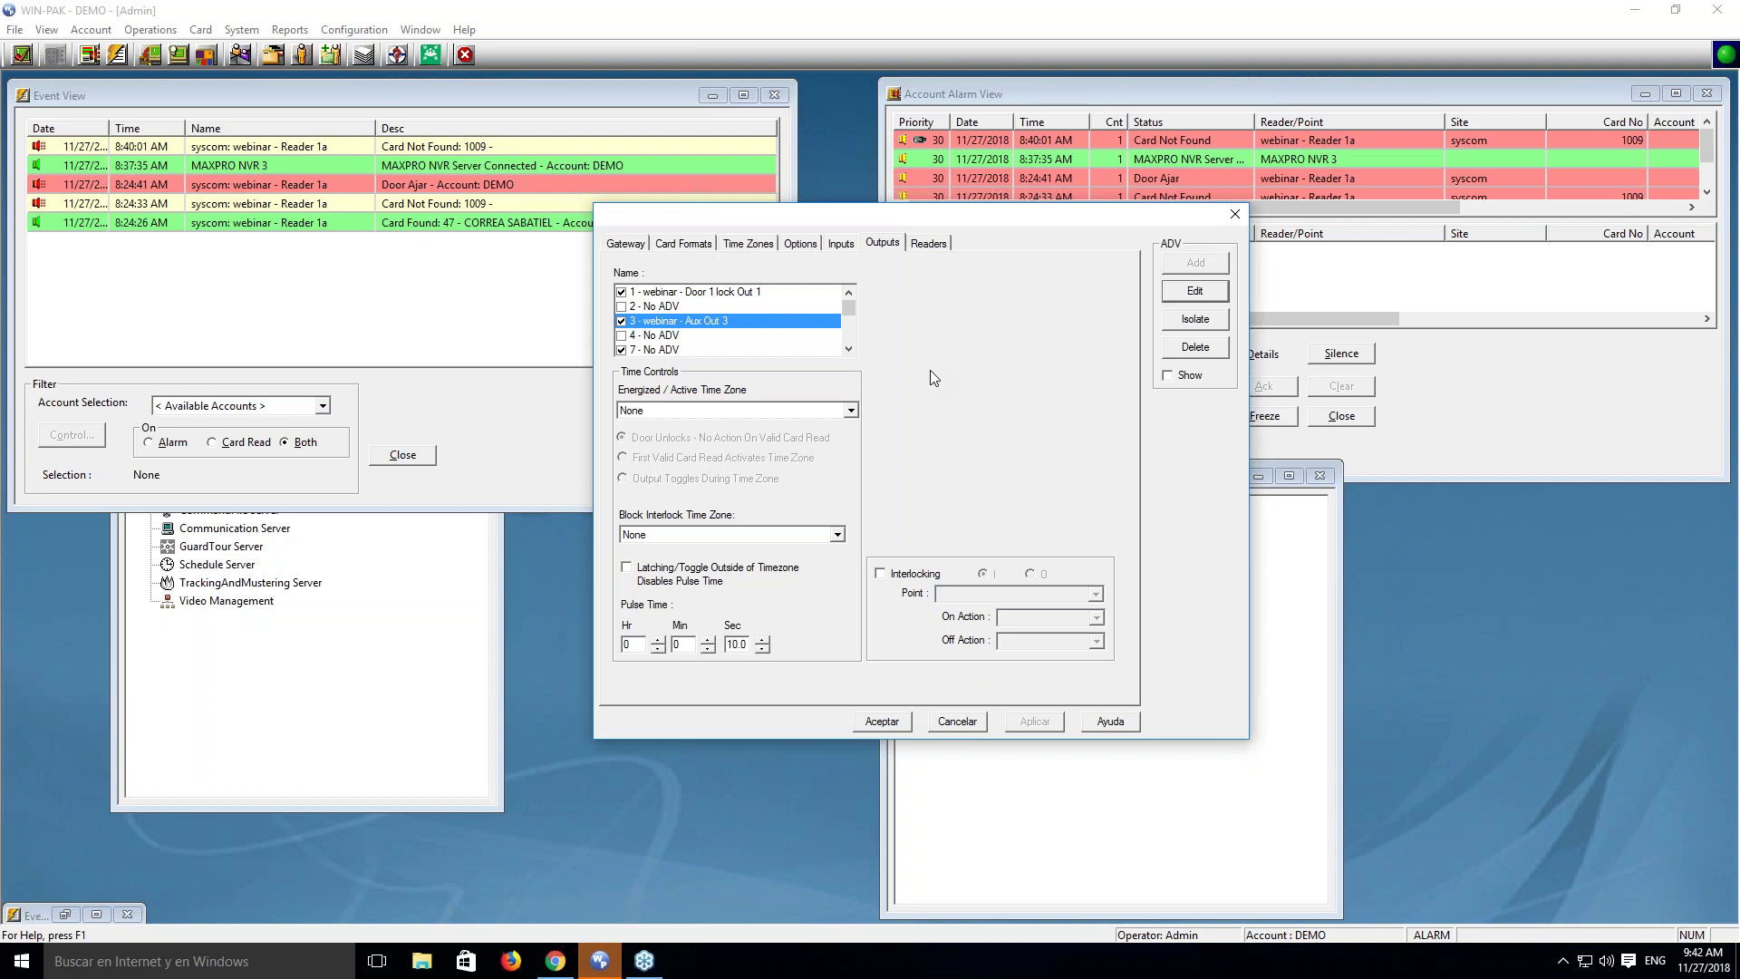
Set reader 1a's ADV action to Card Not Found, linked to camera Camera1
left_click(923, 248)
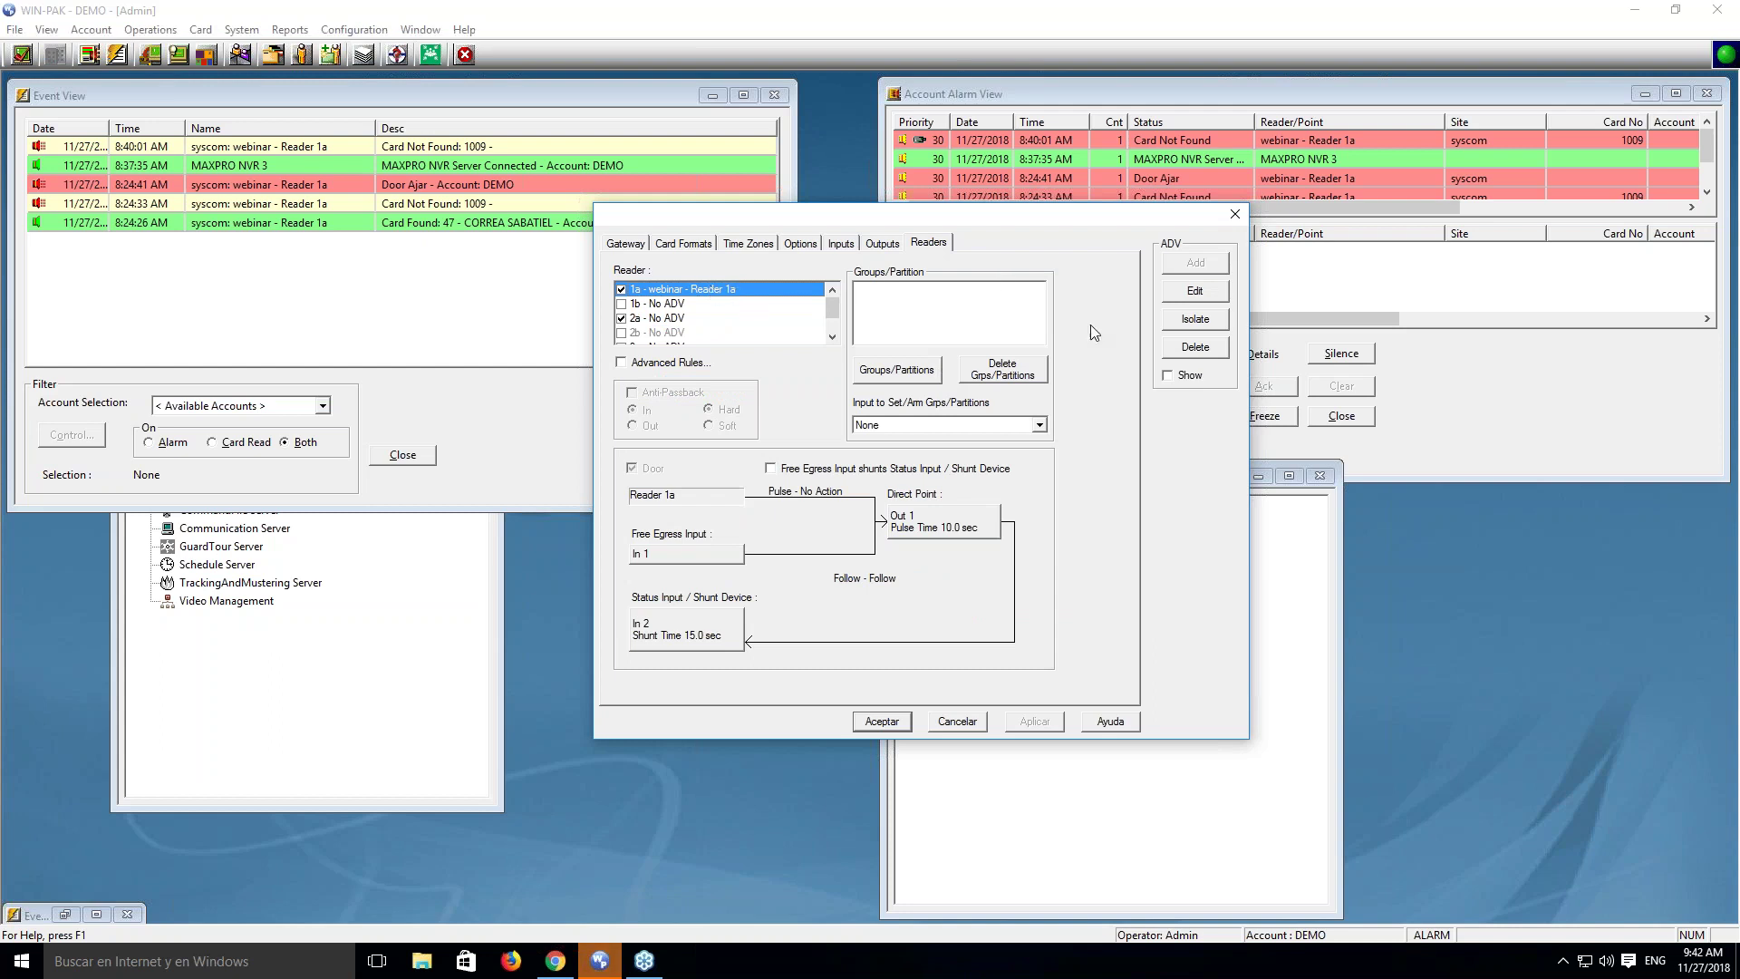
left_click(1215, 299)
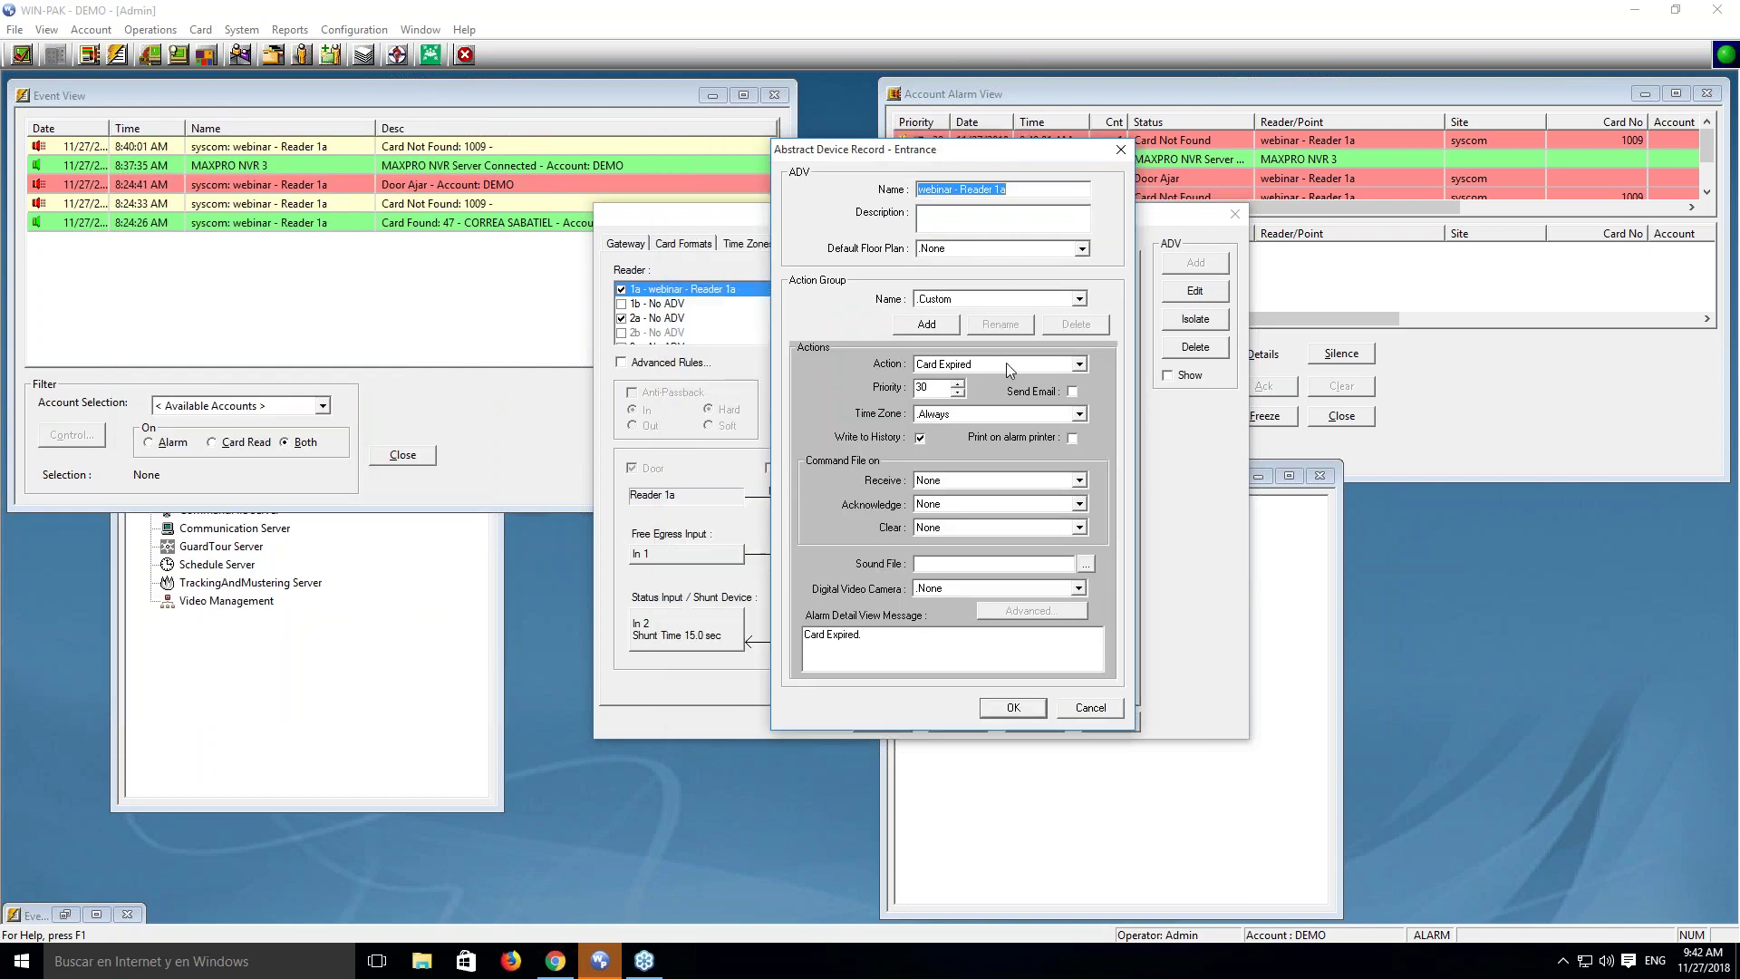
left_click(1006, 362)
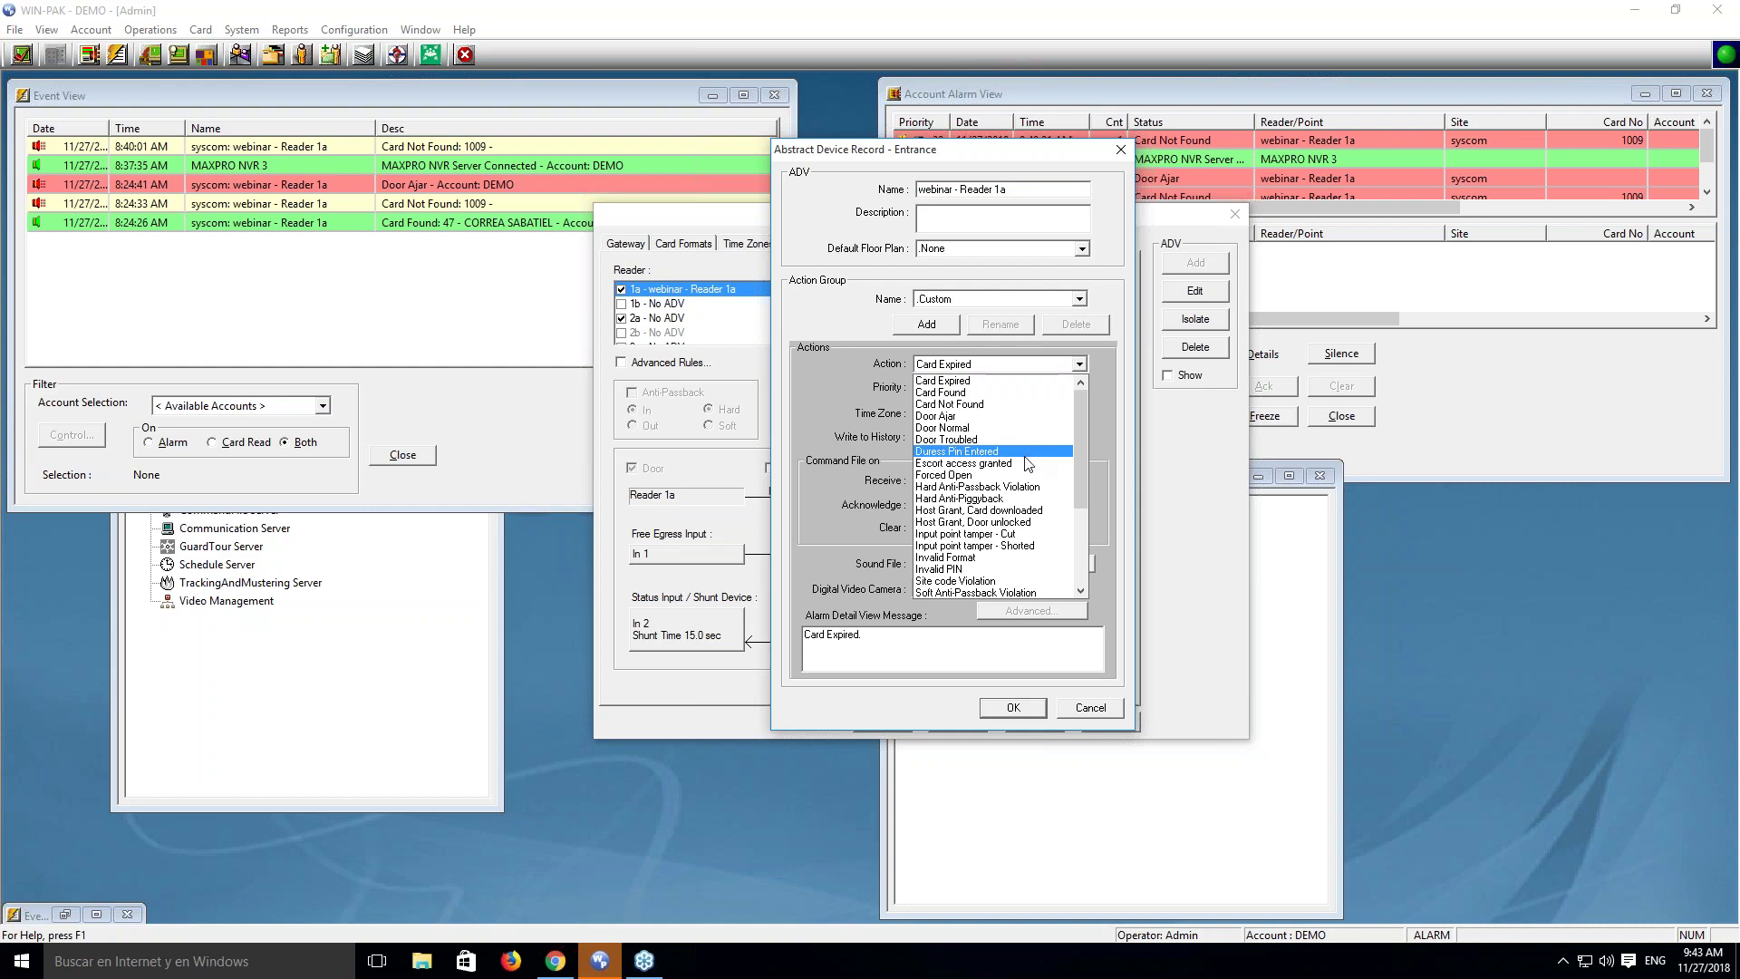
scroll(1023, 462, "down", 4)
scroll(1020, 466, "up", 5)
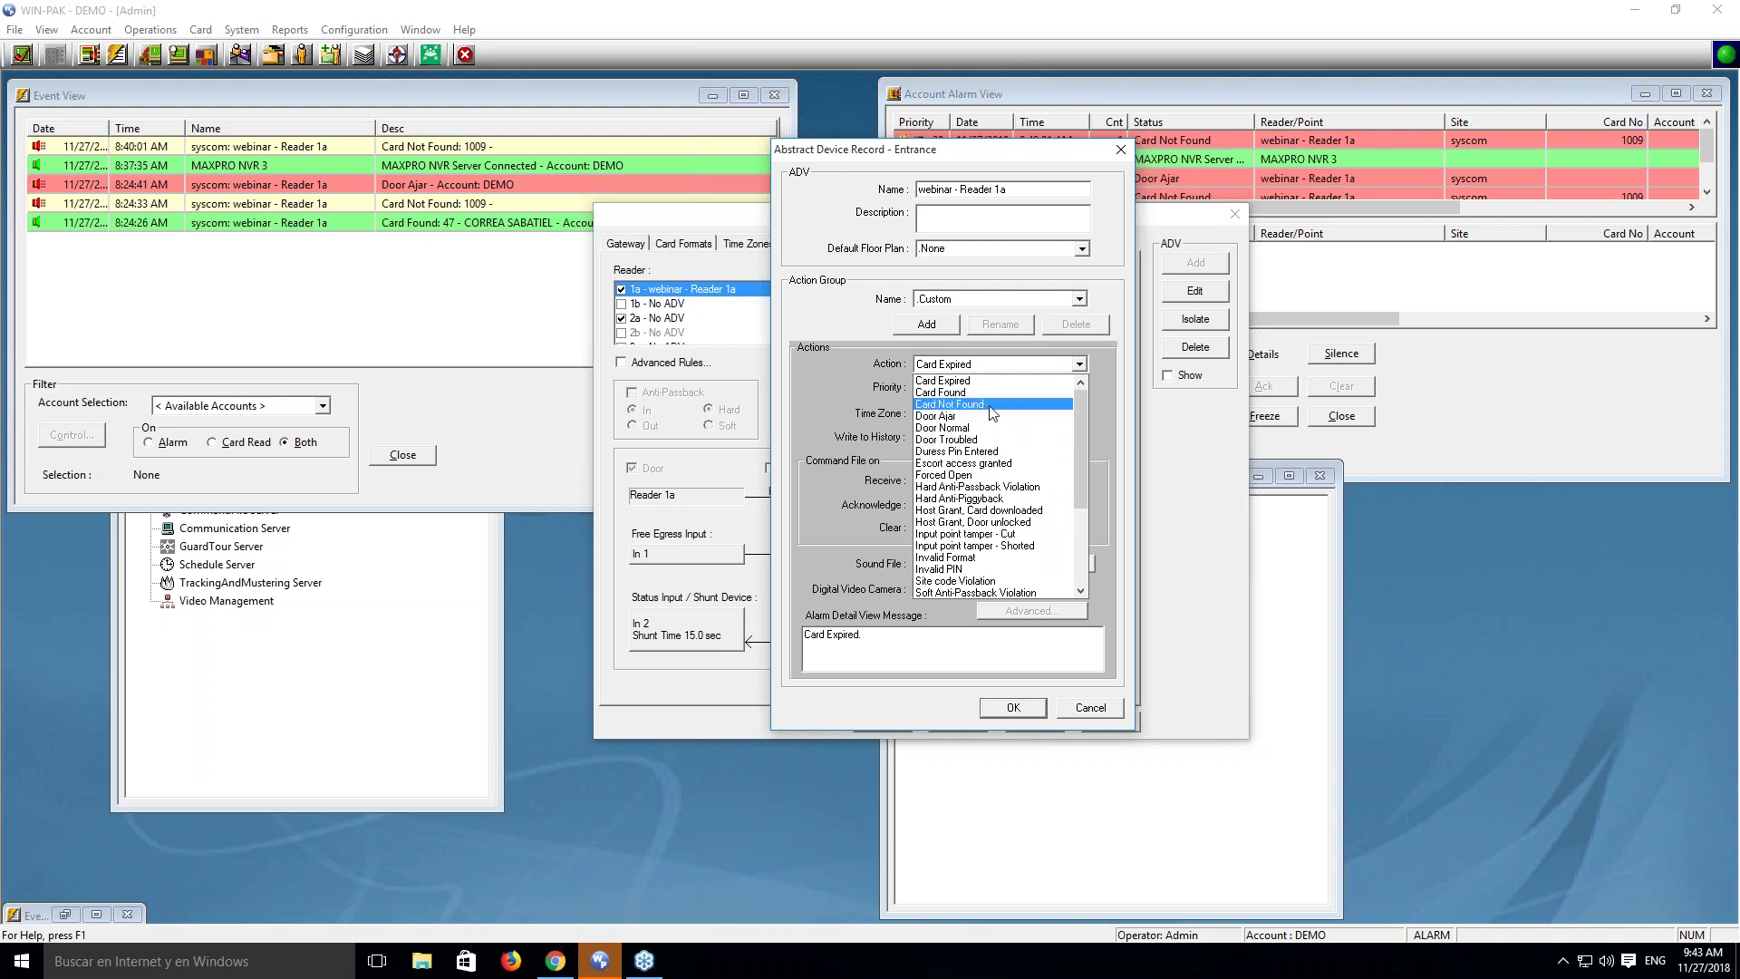
left_click(993, 408)
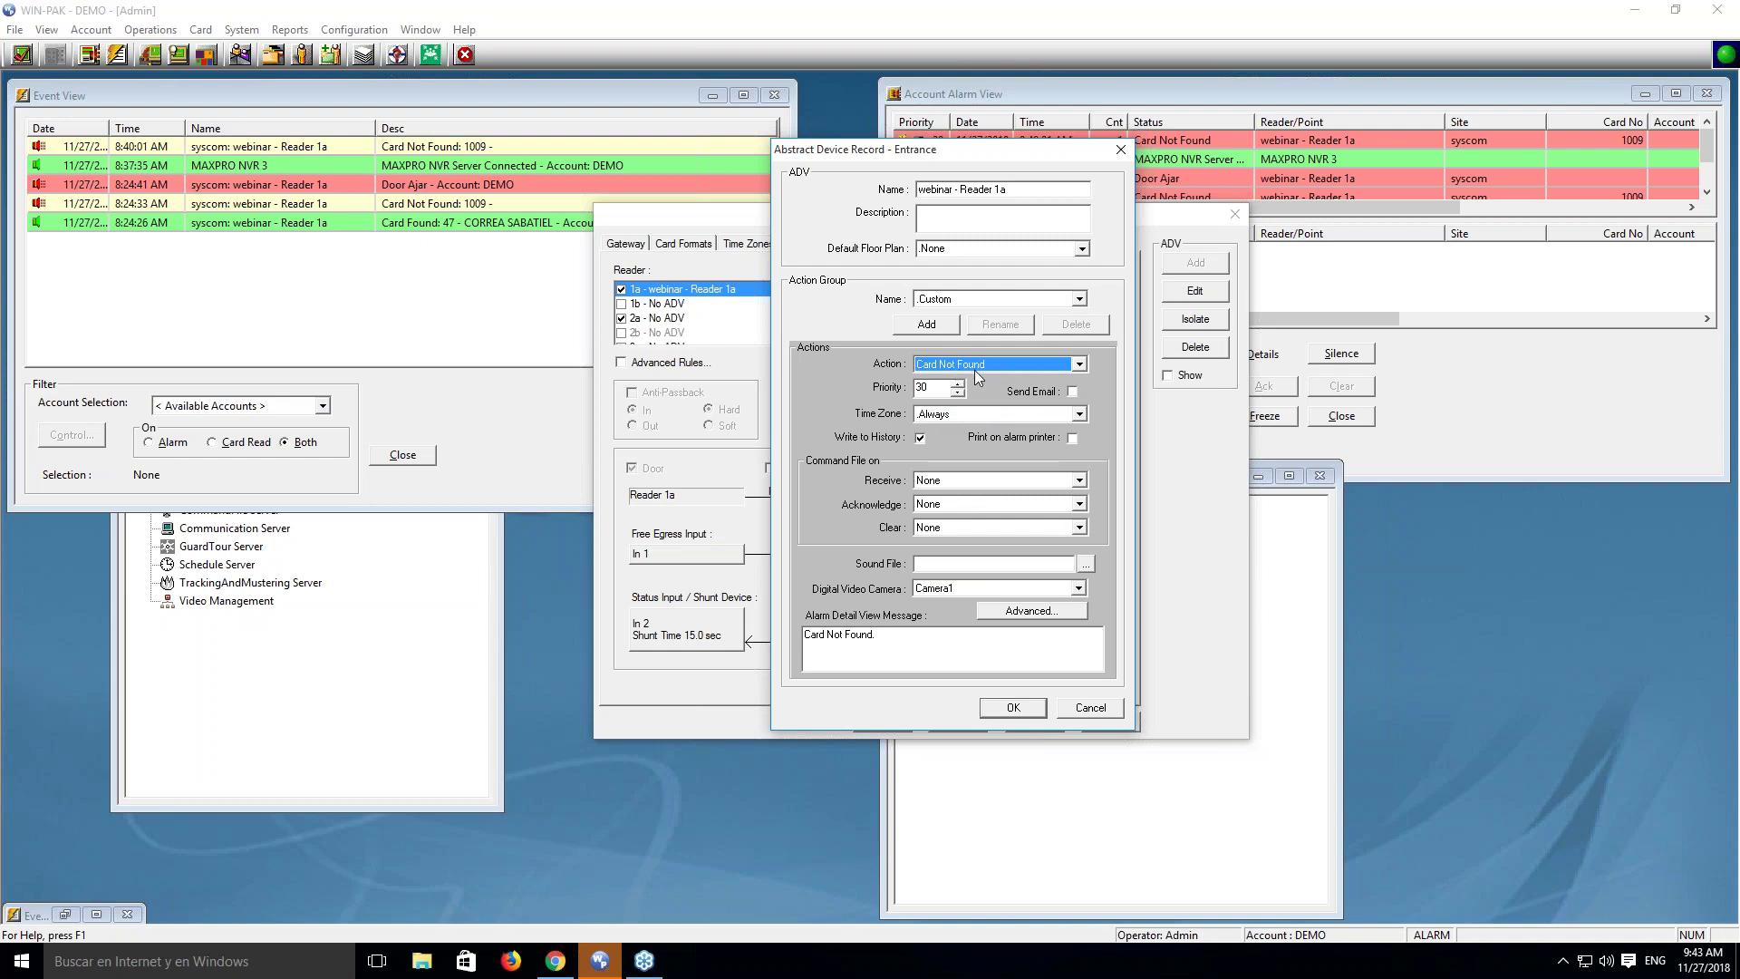
left_click(974, 588)
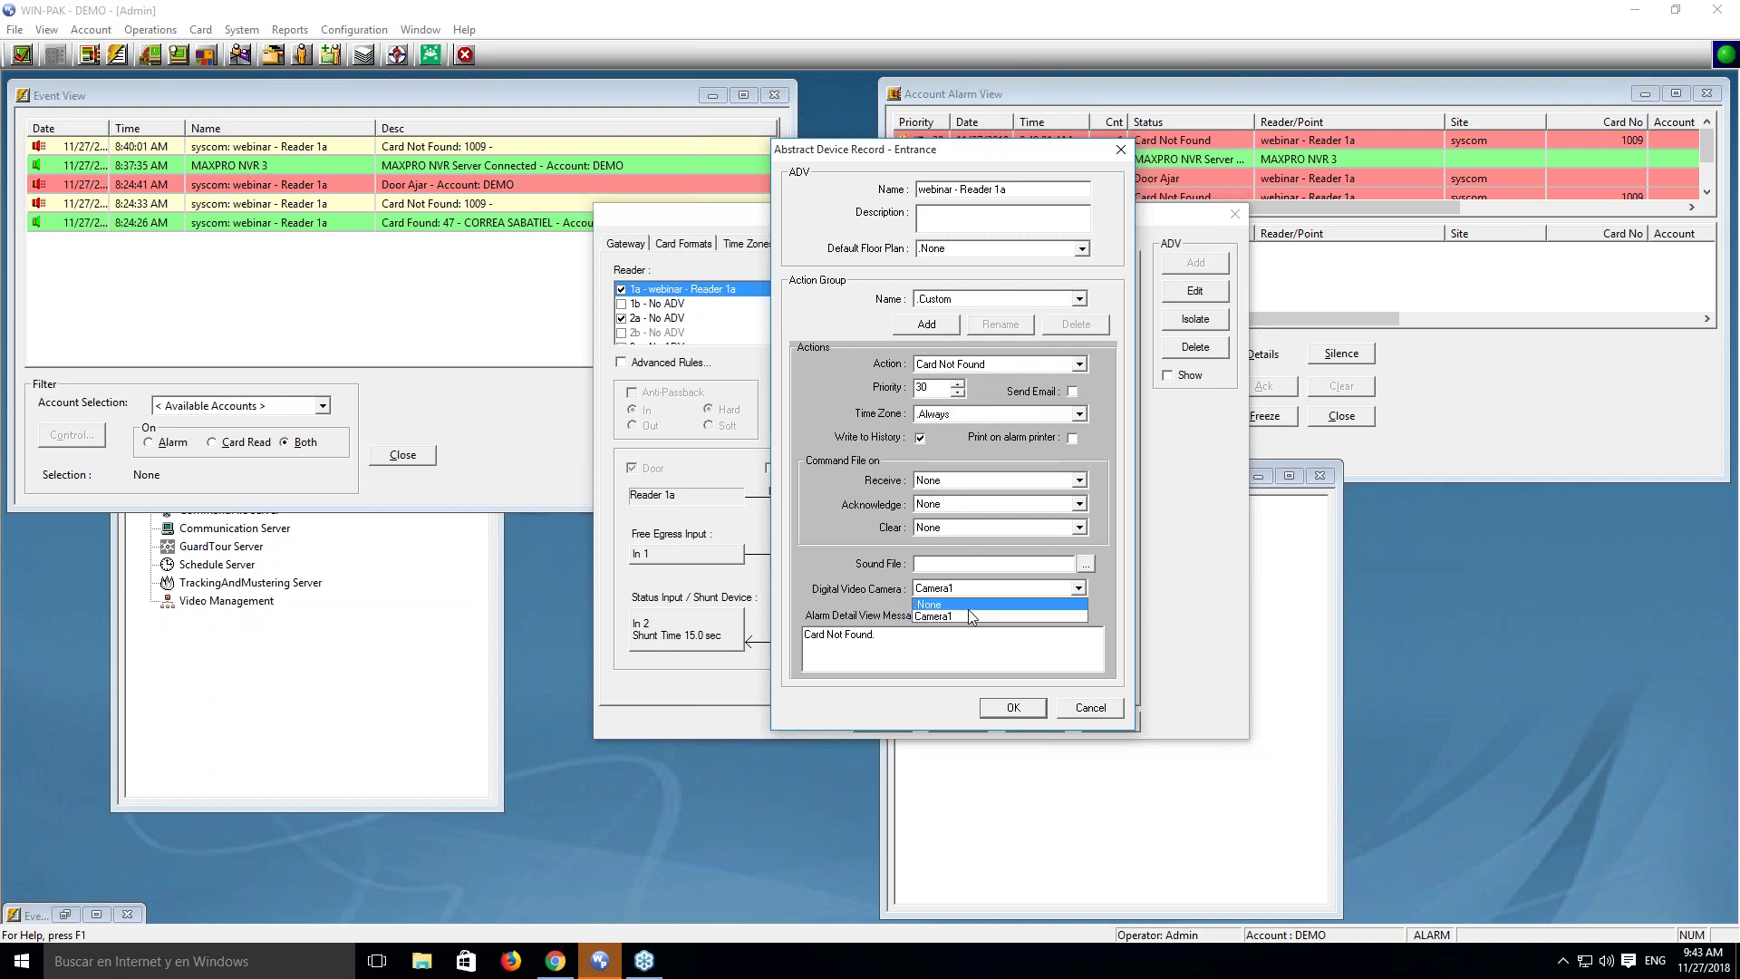
left_click(968, 615)
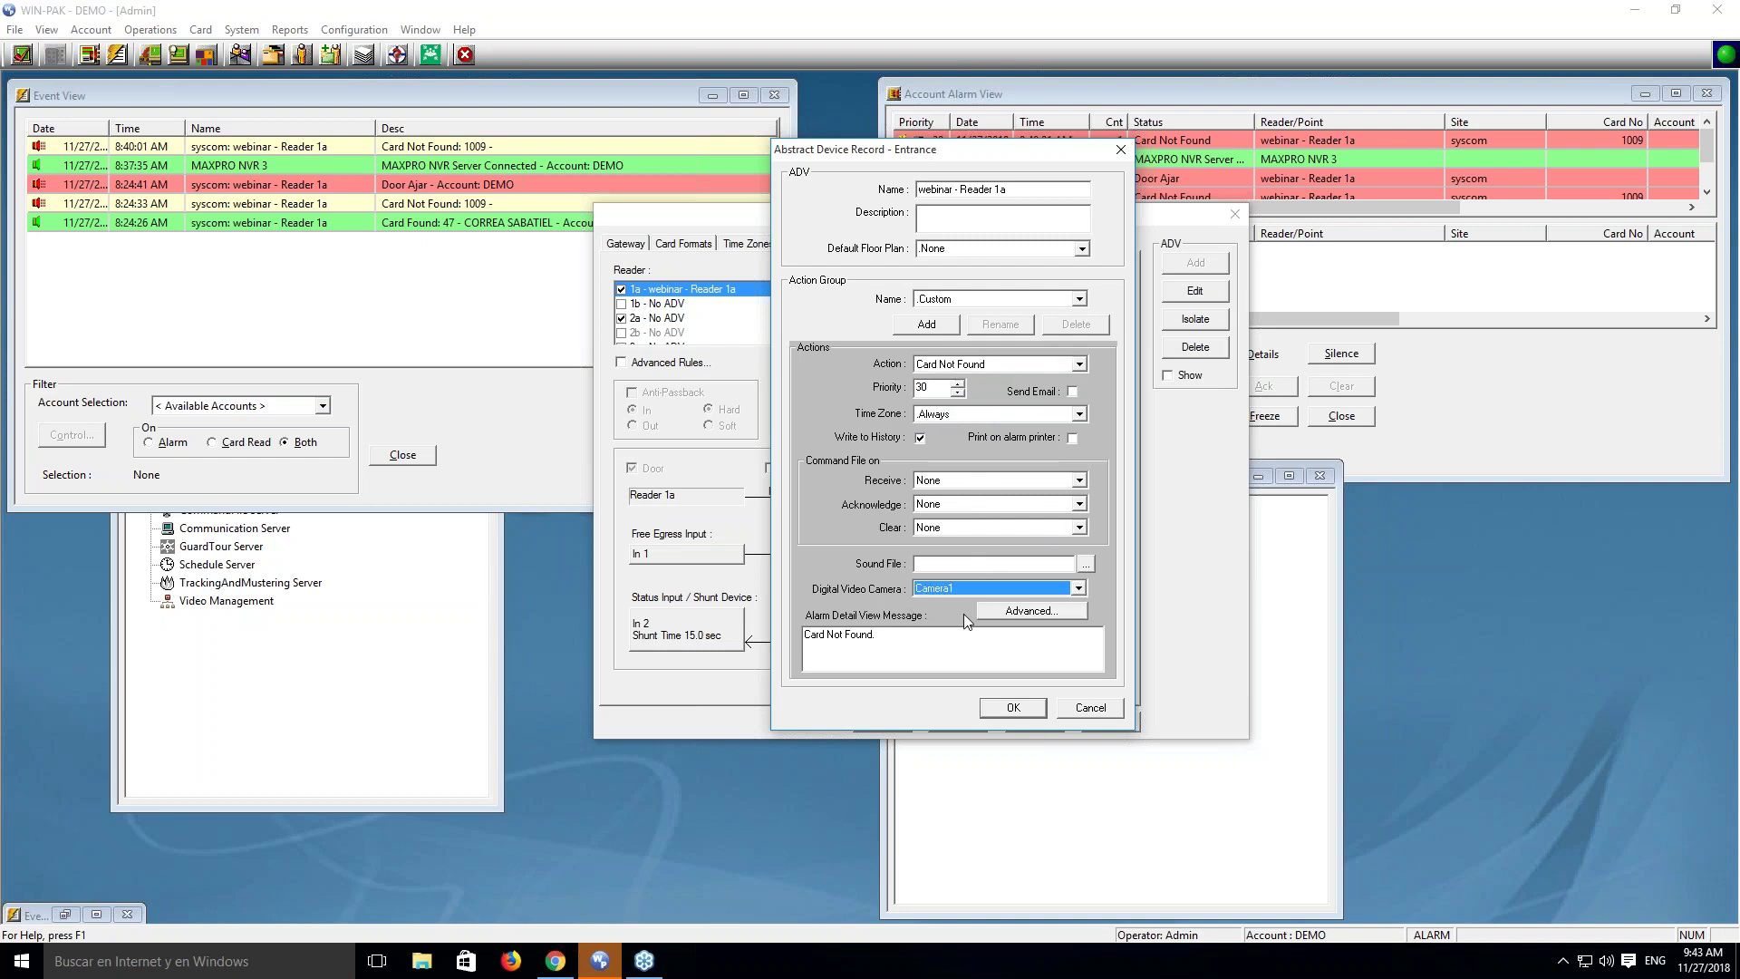
left_click(1025, 614)
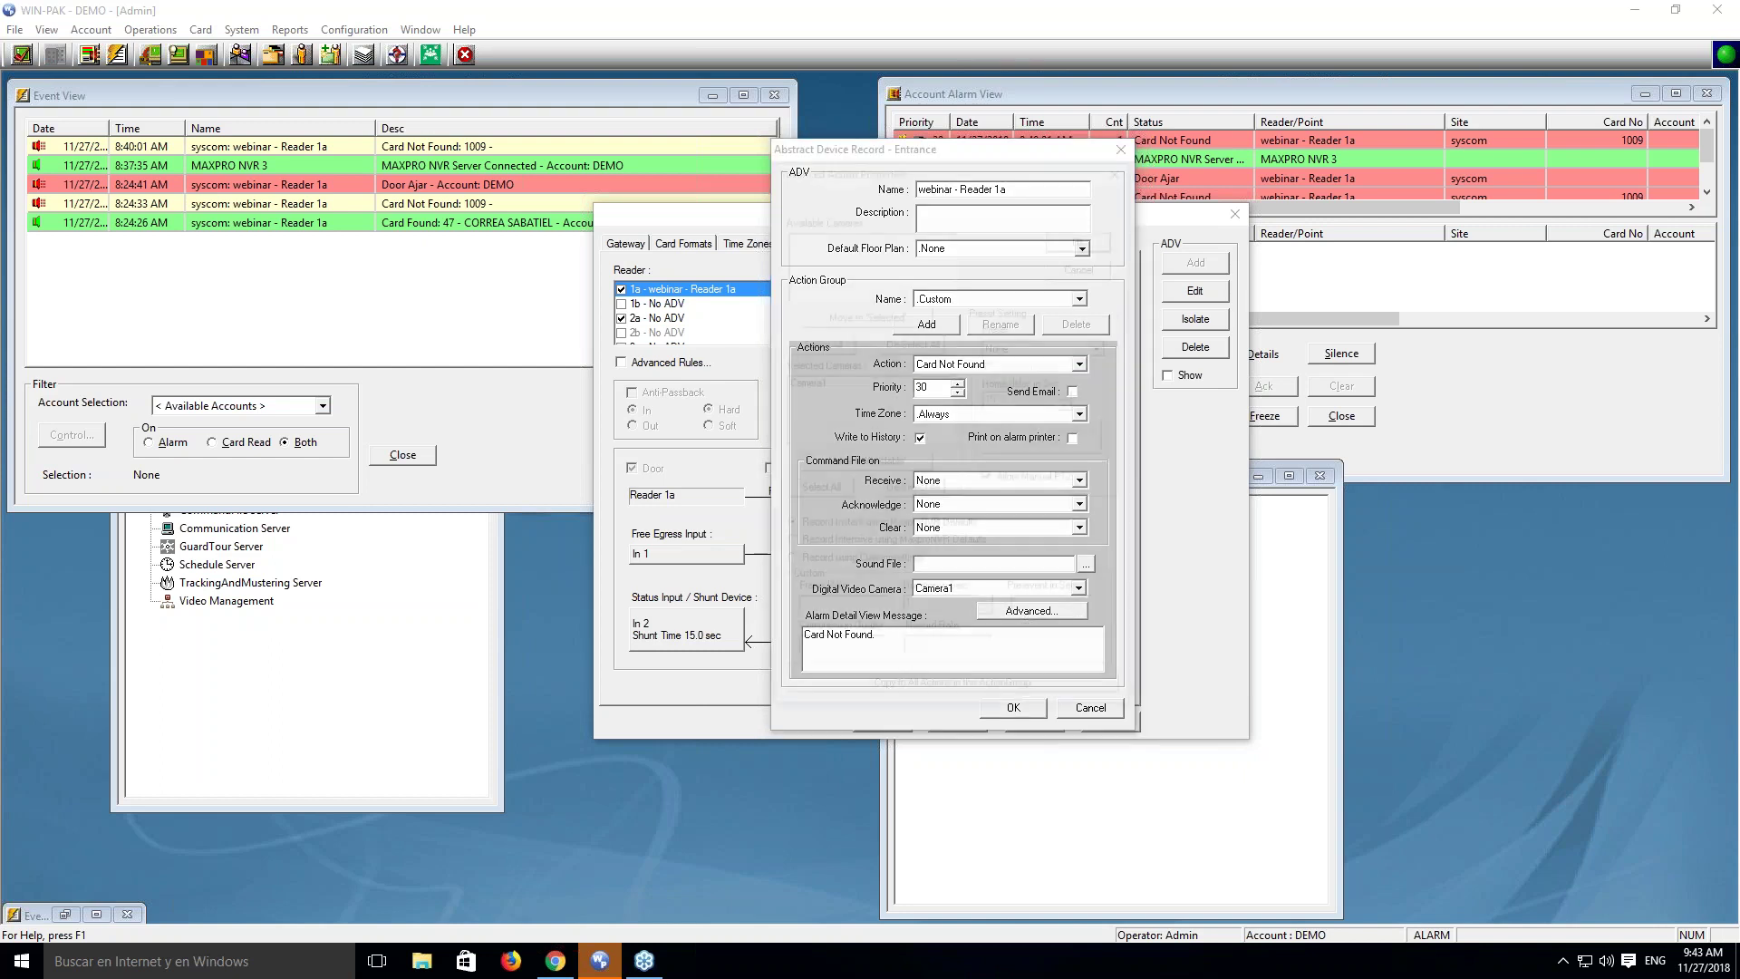
Give Camera1 preset None and 'Record Instant using MaxproNVR Defaults', then save reader 1a's ADV
left_click(813, 381)
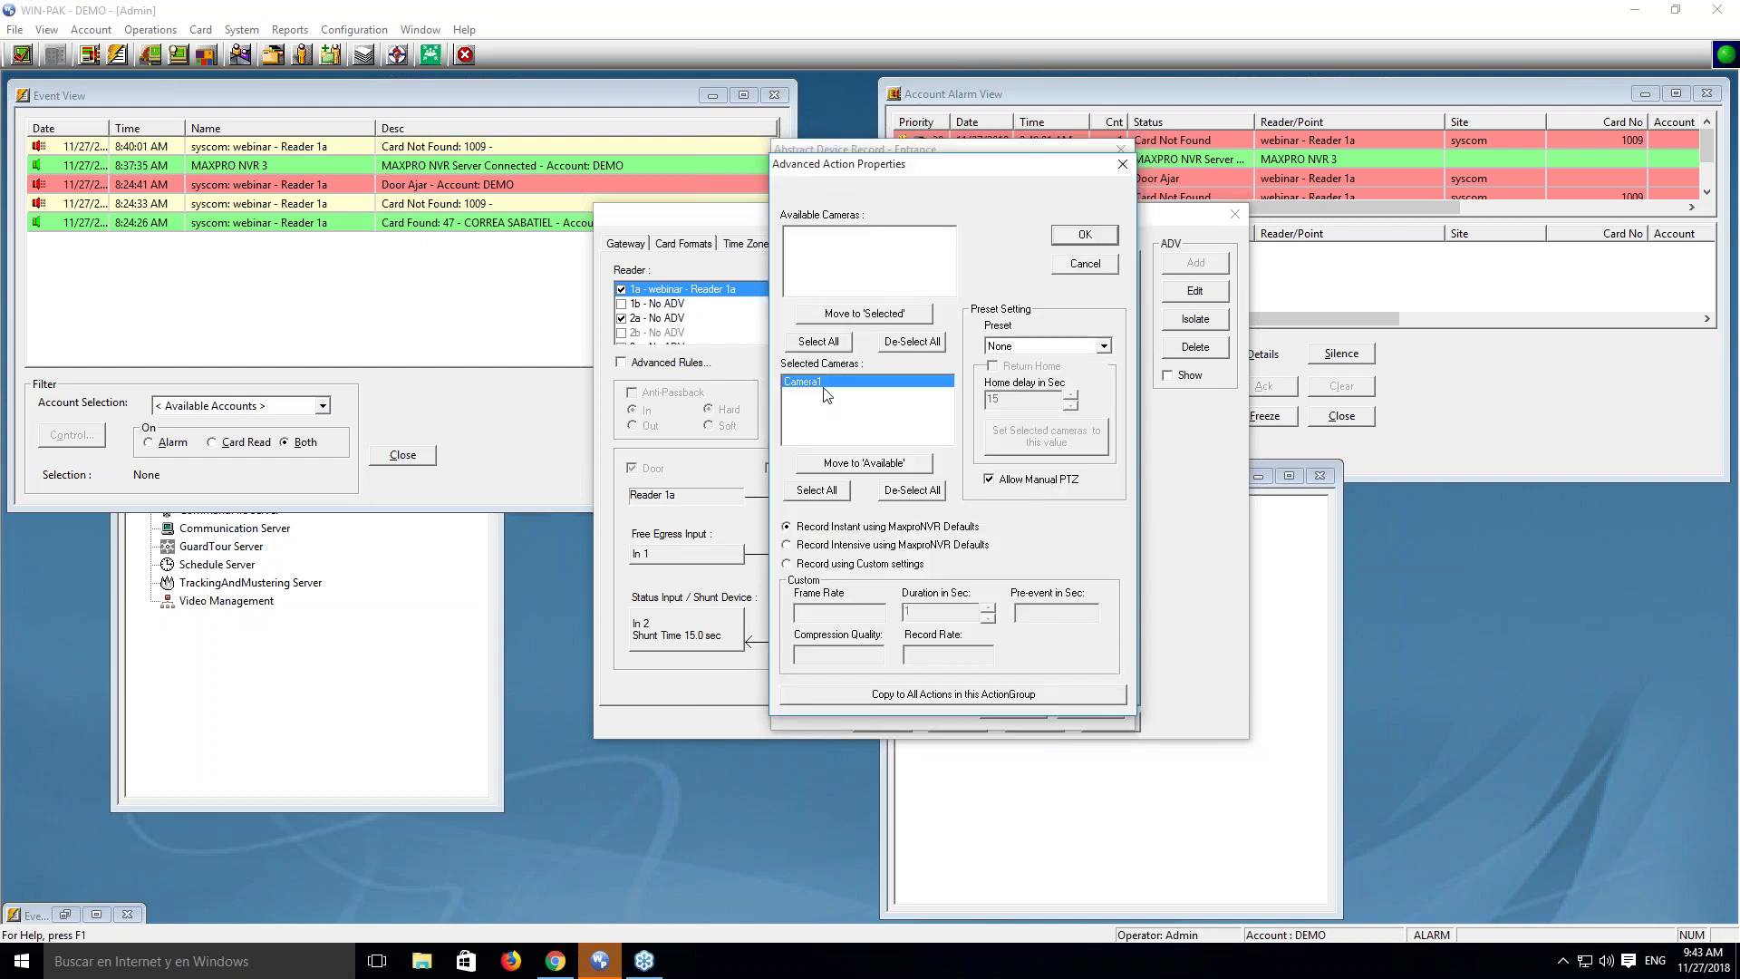
left_click(1025, 344)
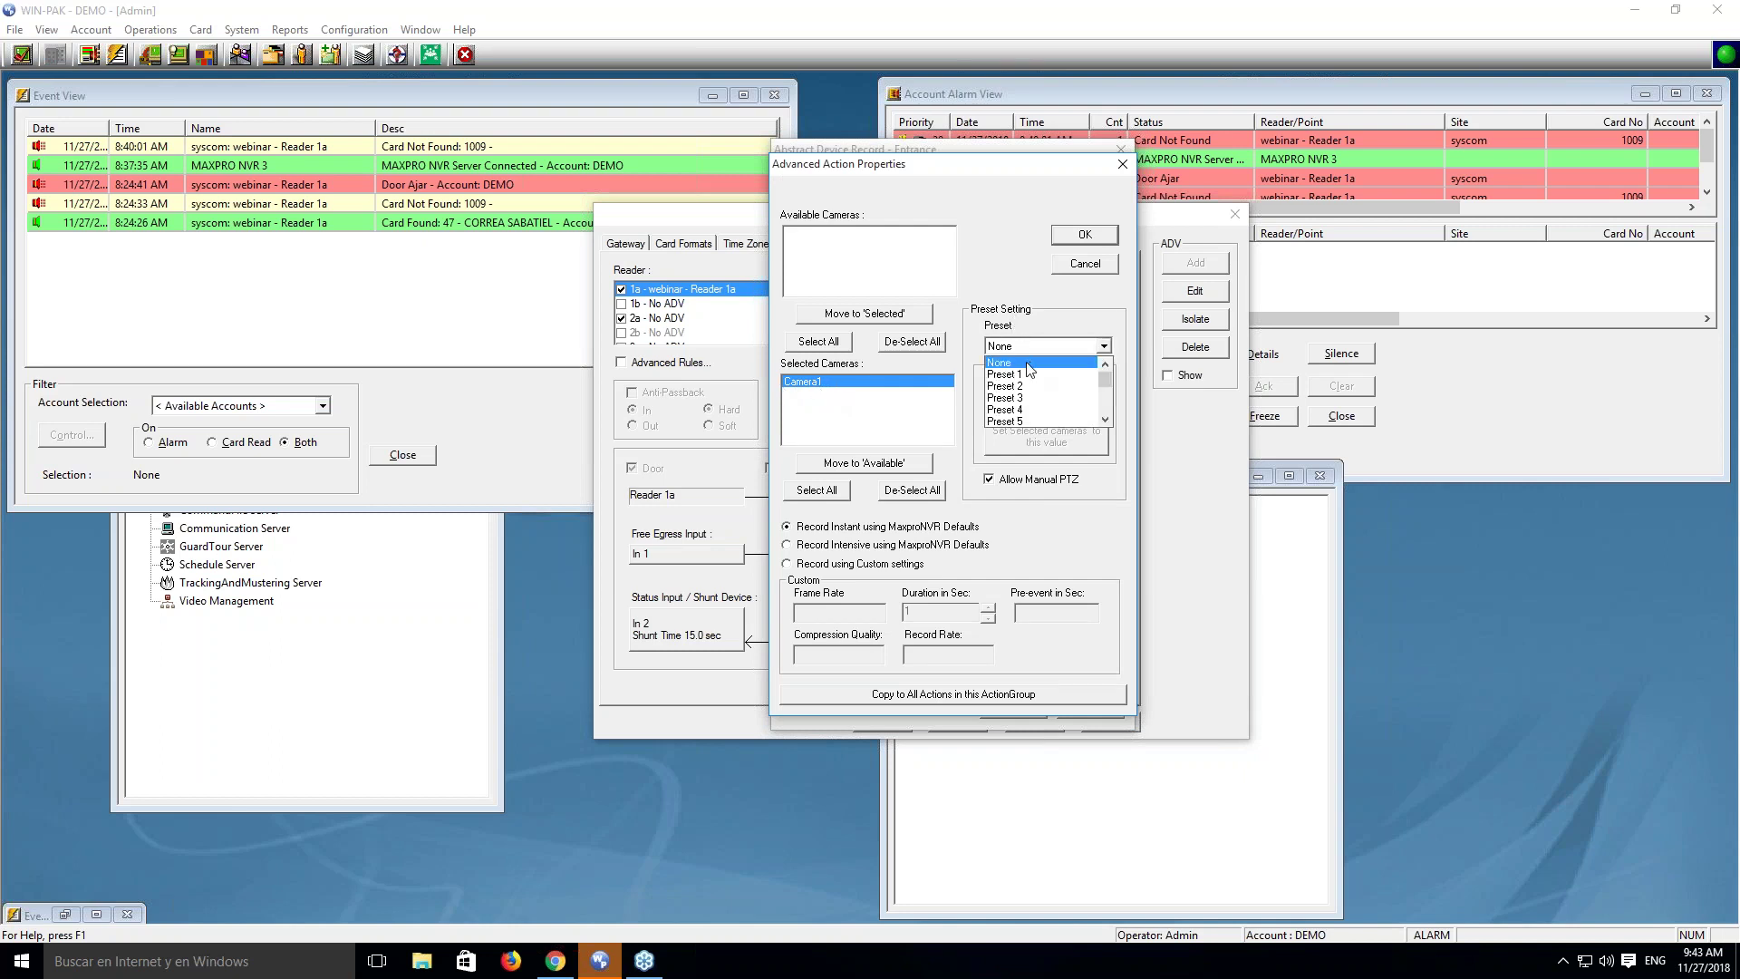
left_click(1054, 362)
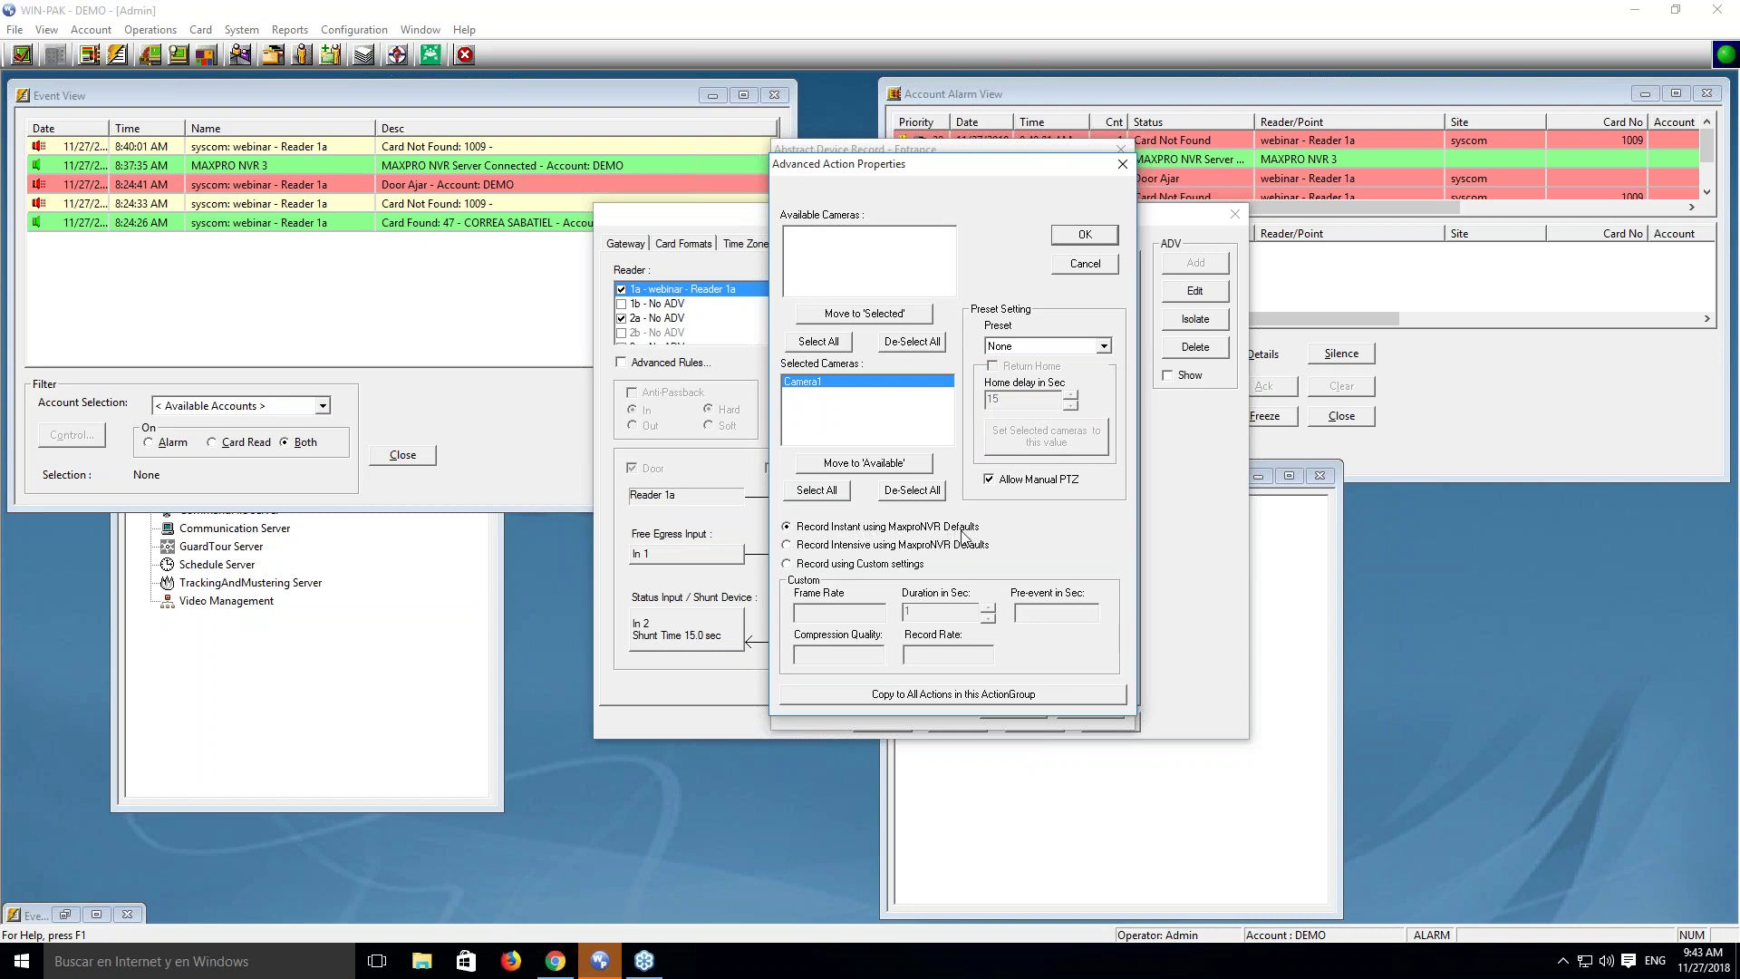
left_click(895, 566)
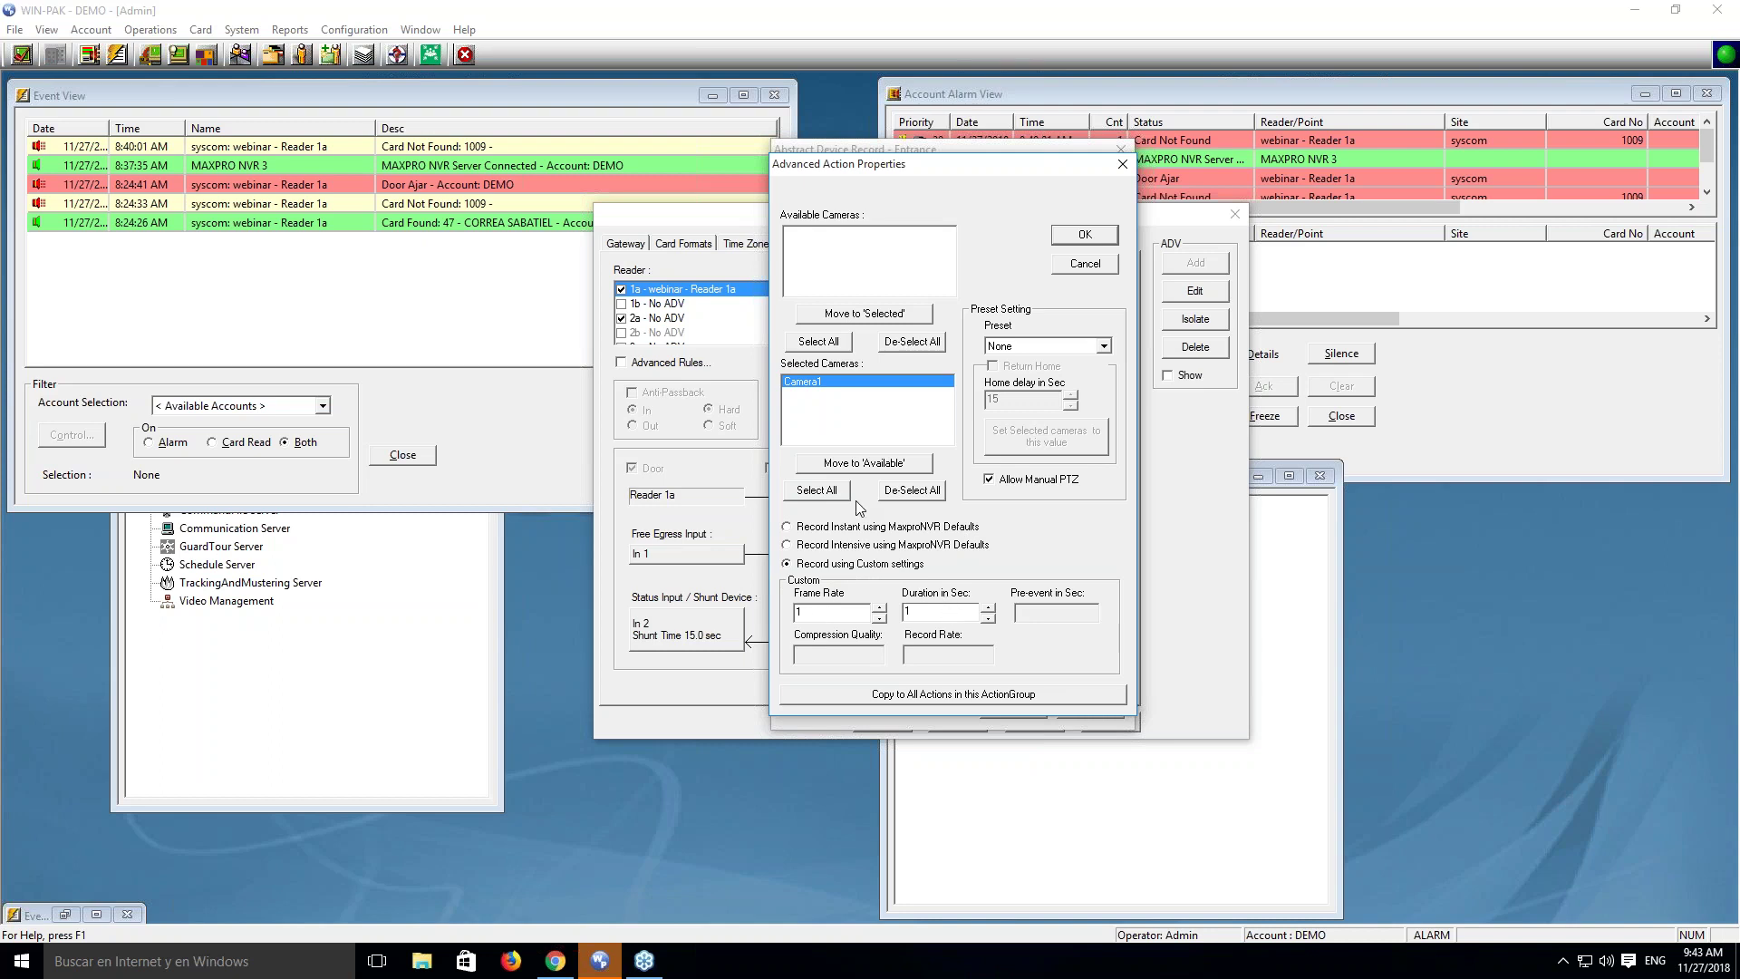
left_click(867, 533)
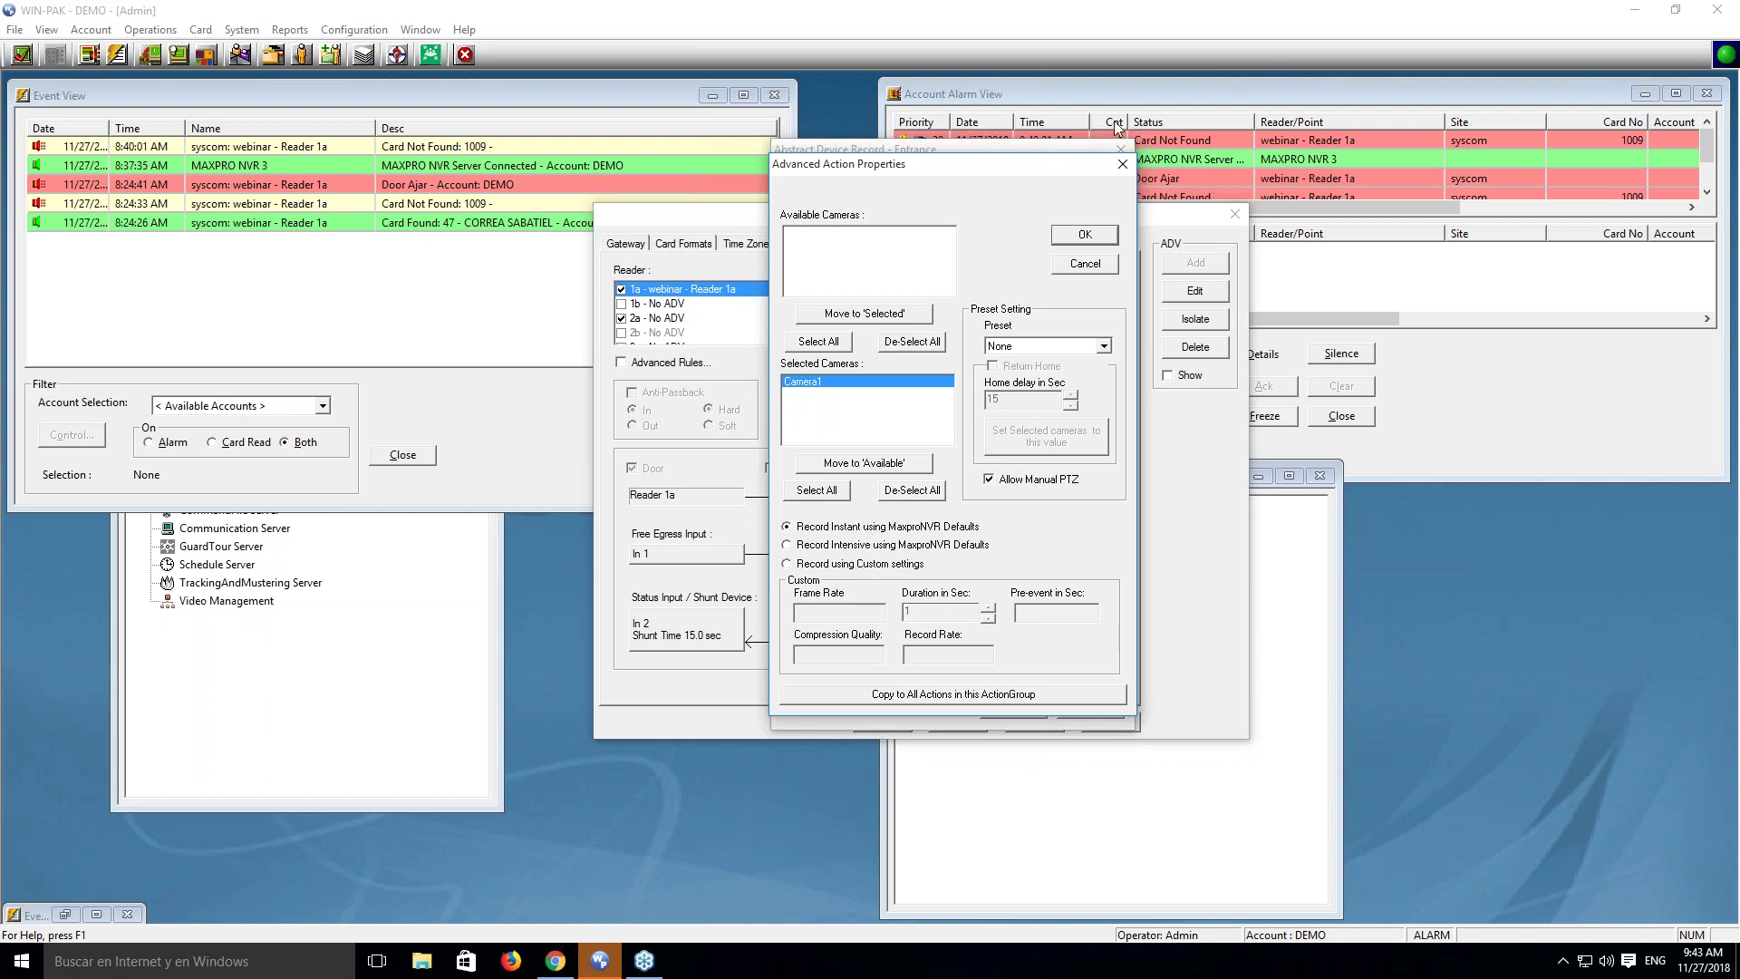
left_click(1084, 235)
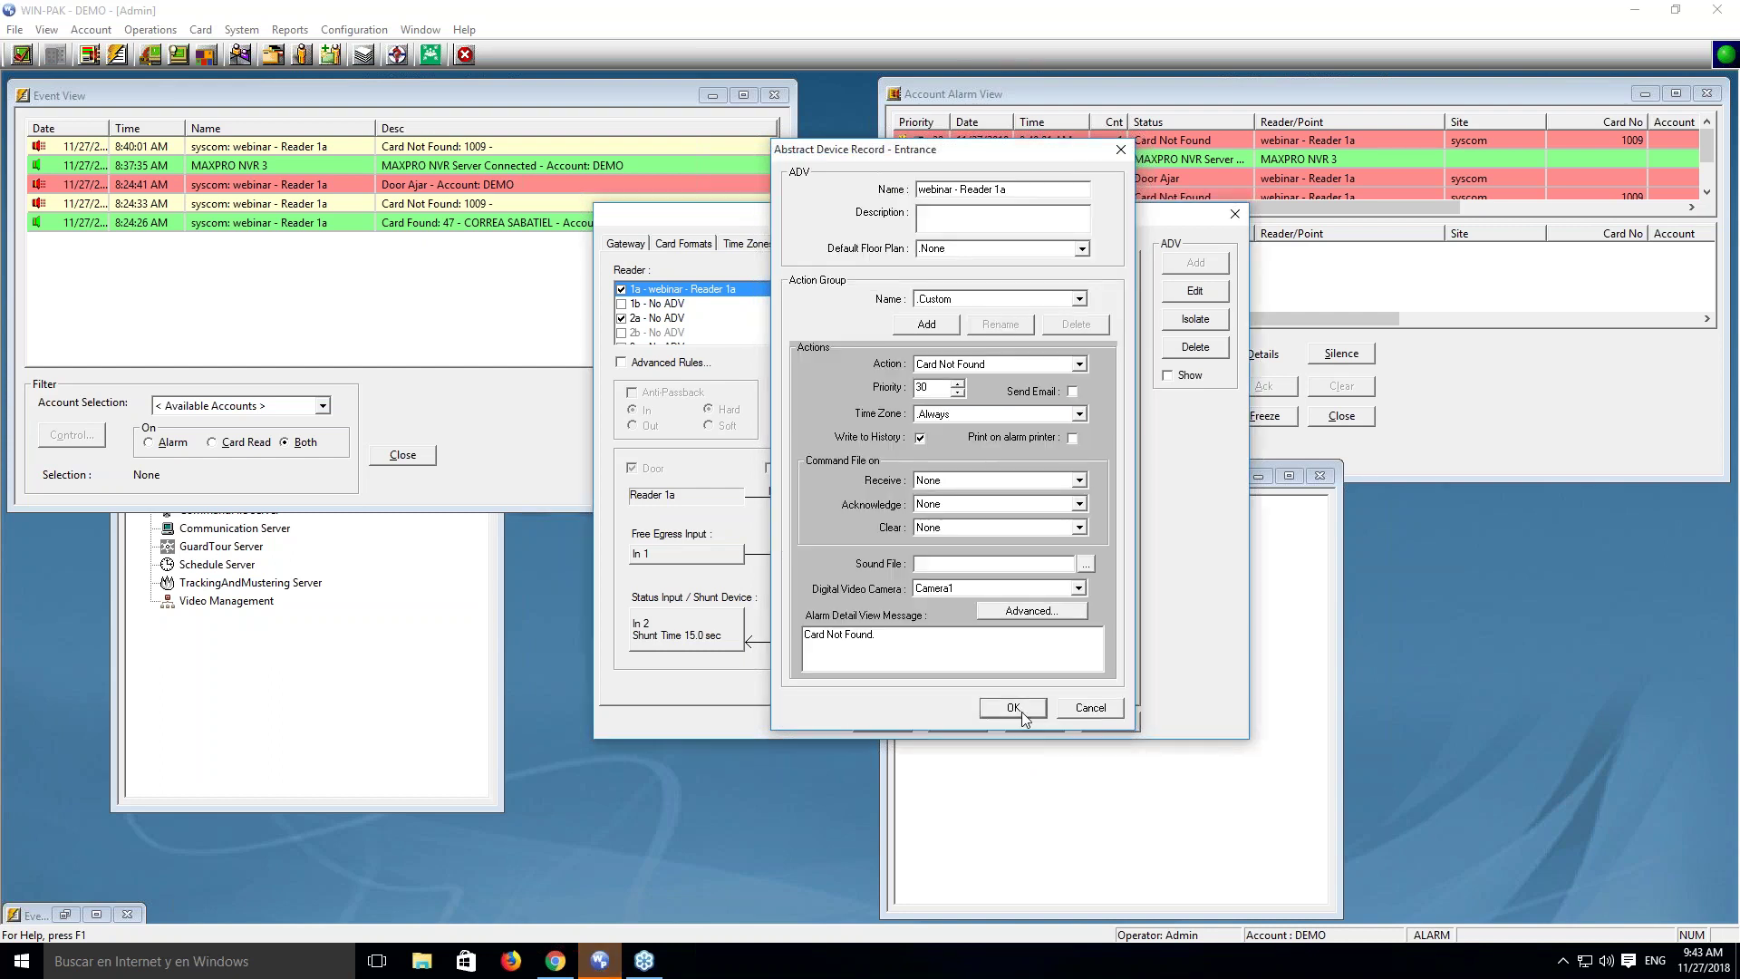
left_click(1020, 710)
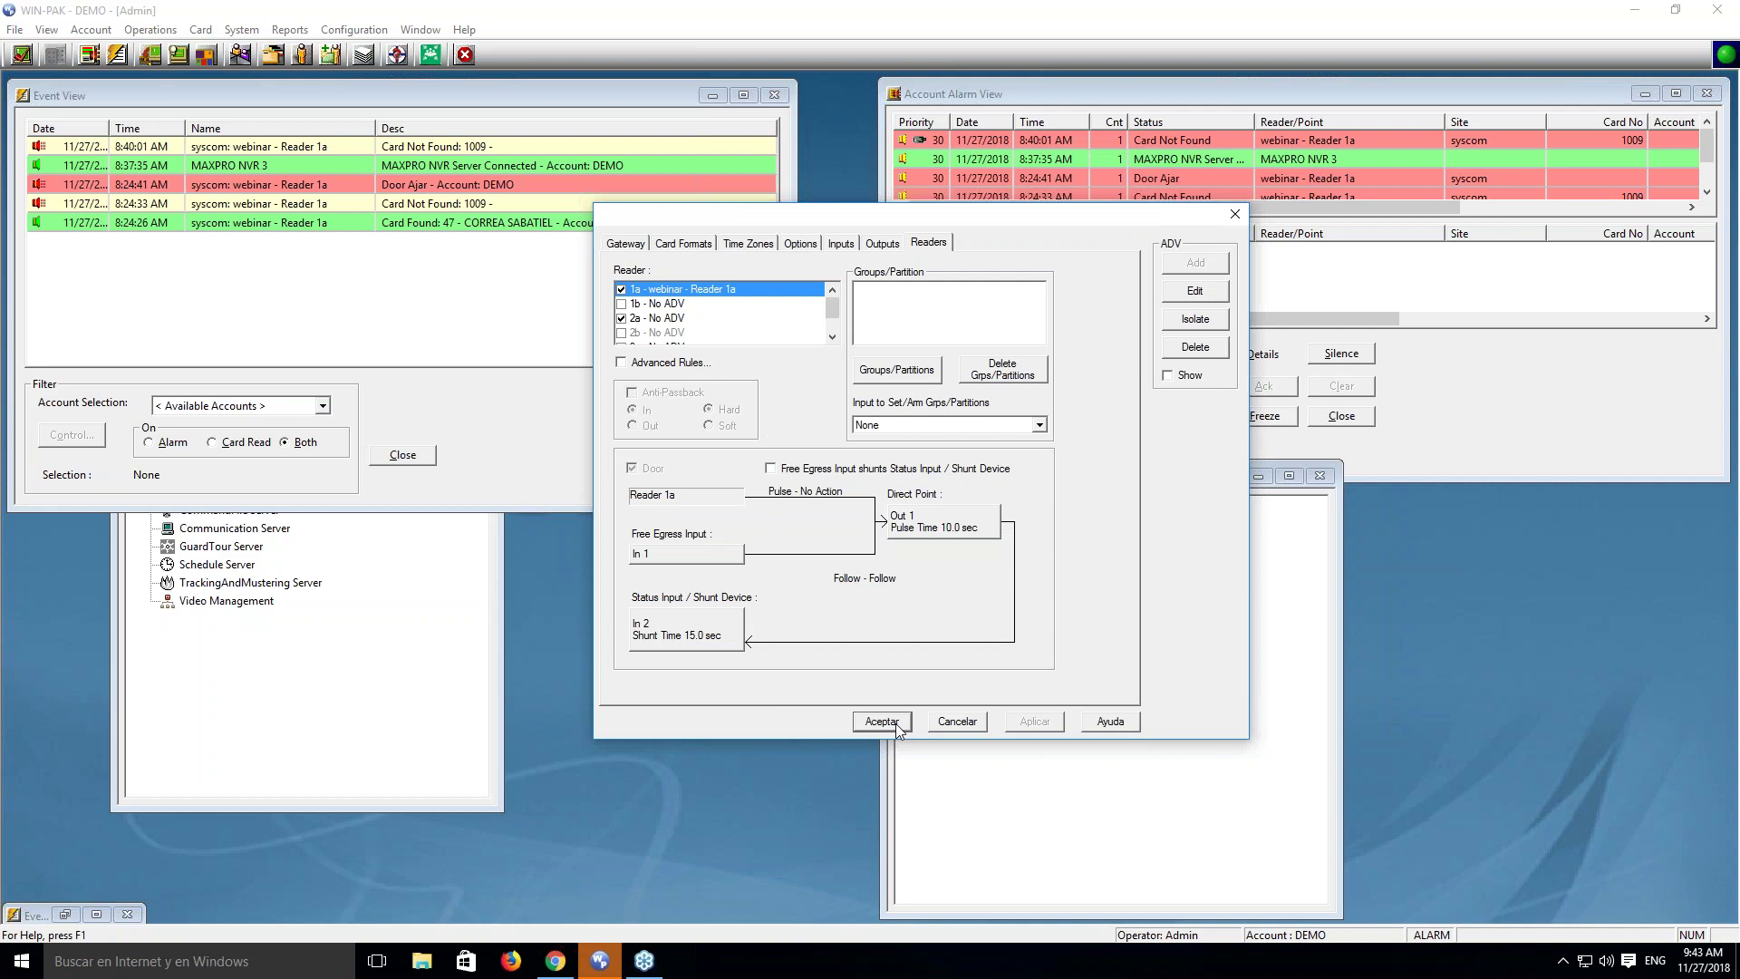
Apply the panel configuration, then inspect the Card Not Found 1009 and 9:44:06 Card Found events
left_click(895, 724)
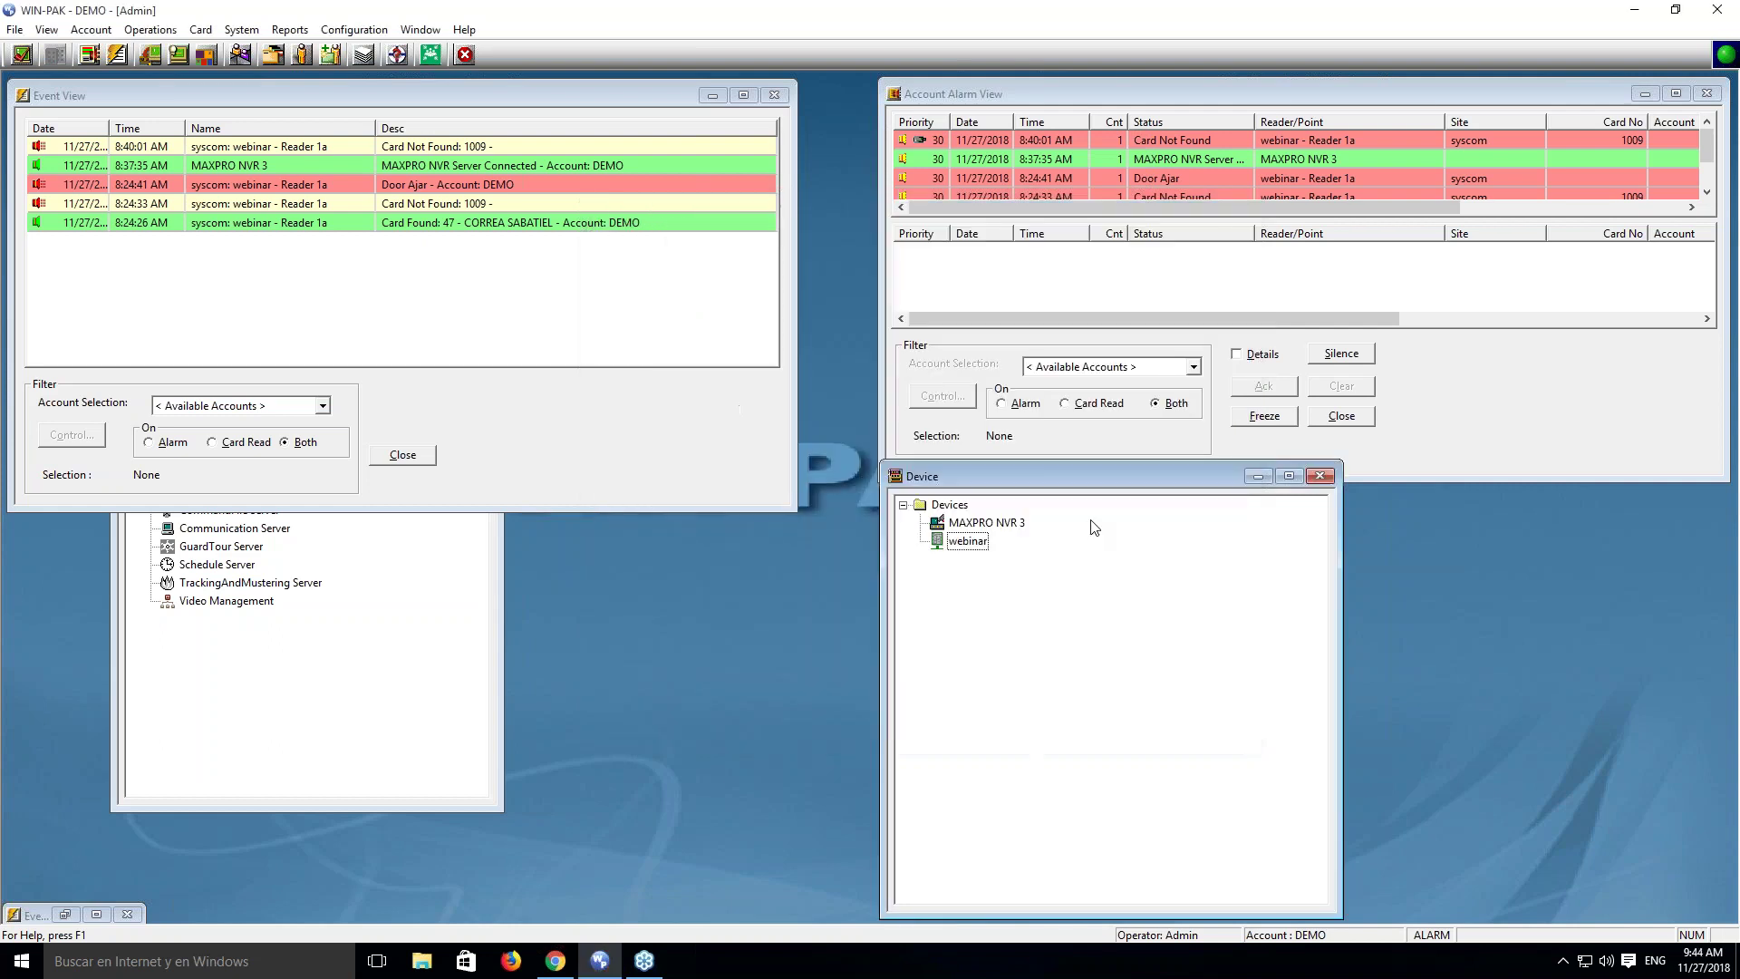
left_click(396, 88)
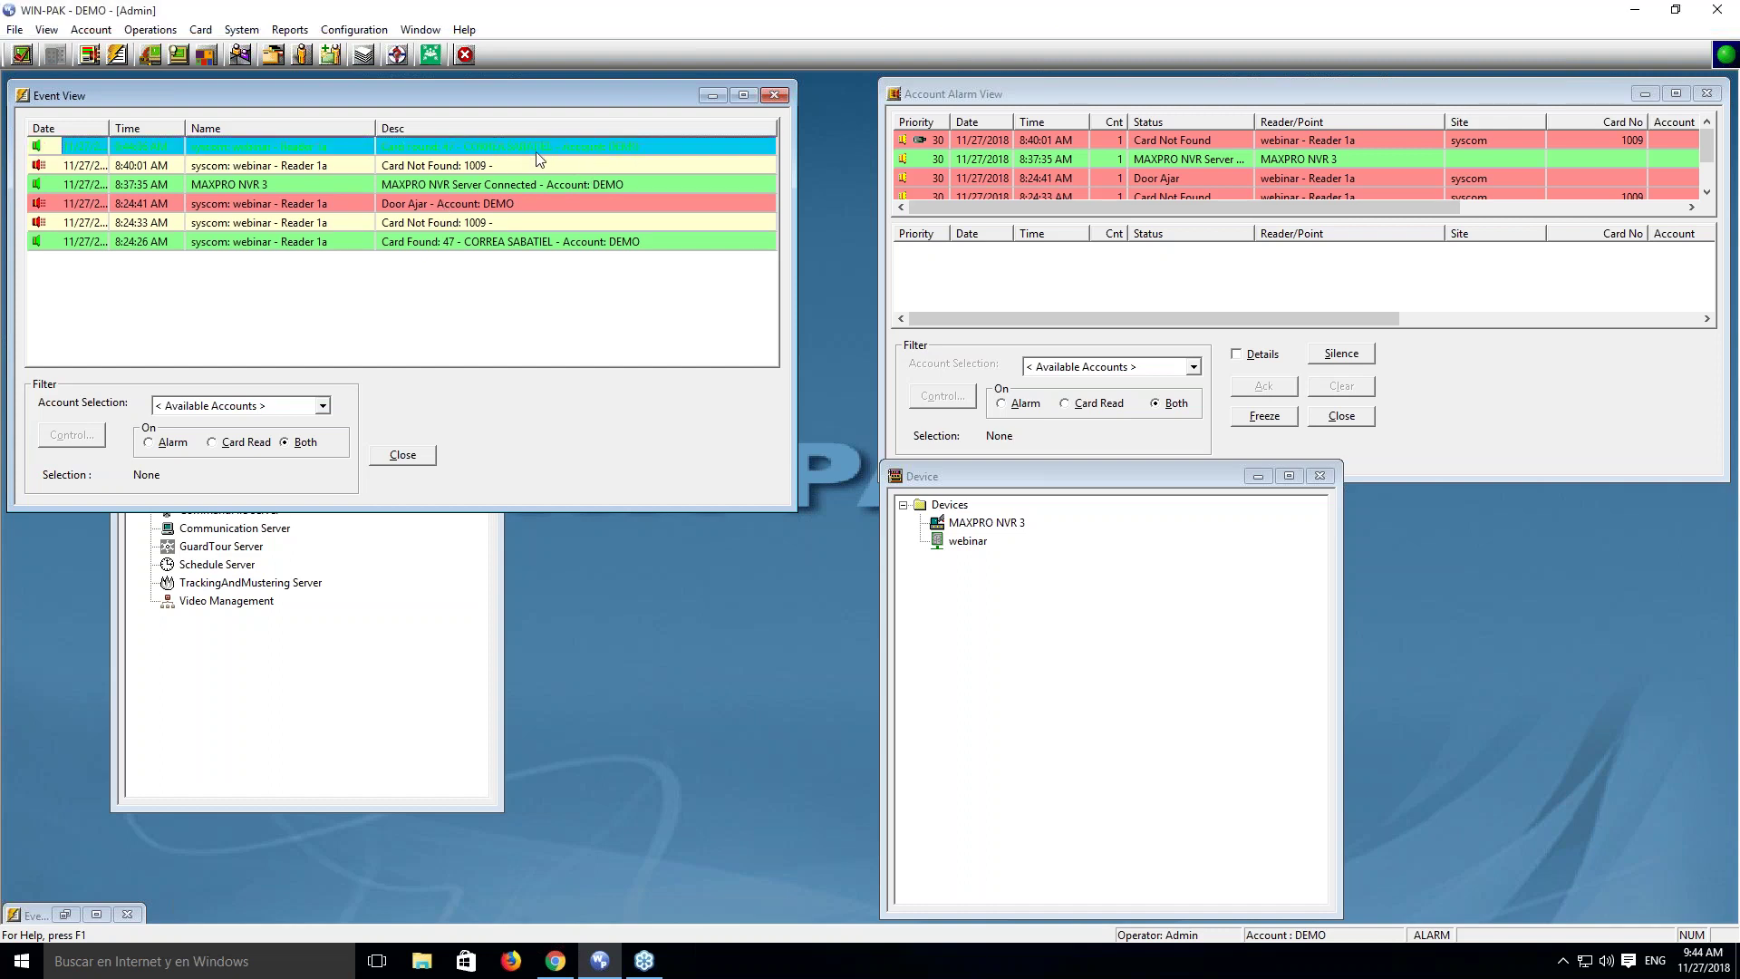
left_click(415, 165)
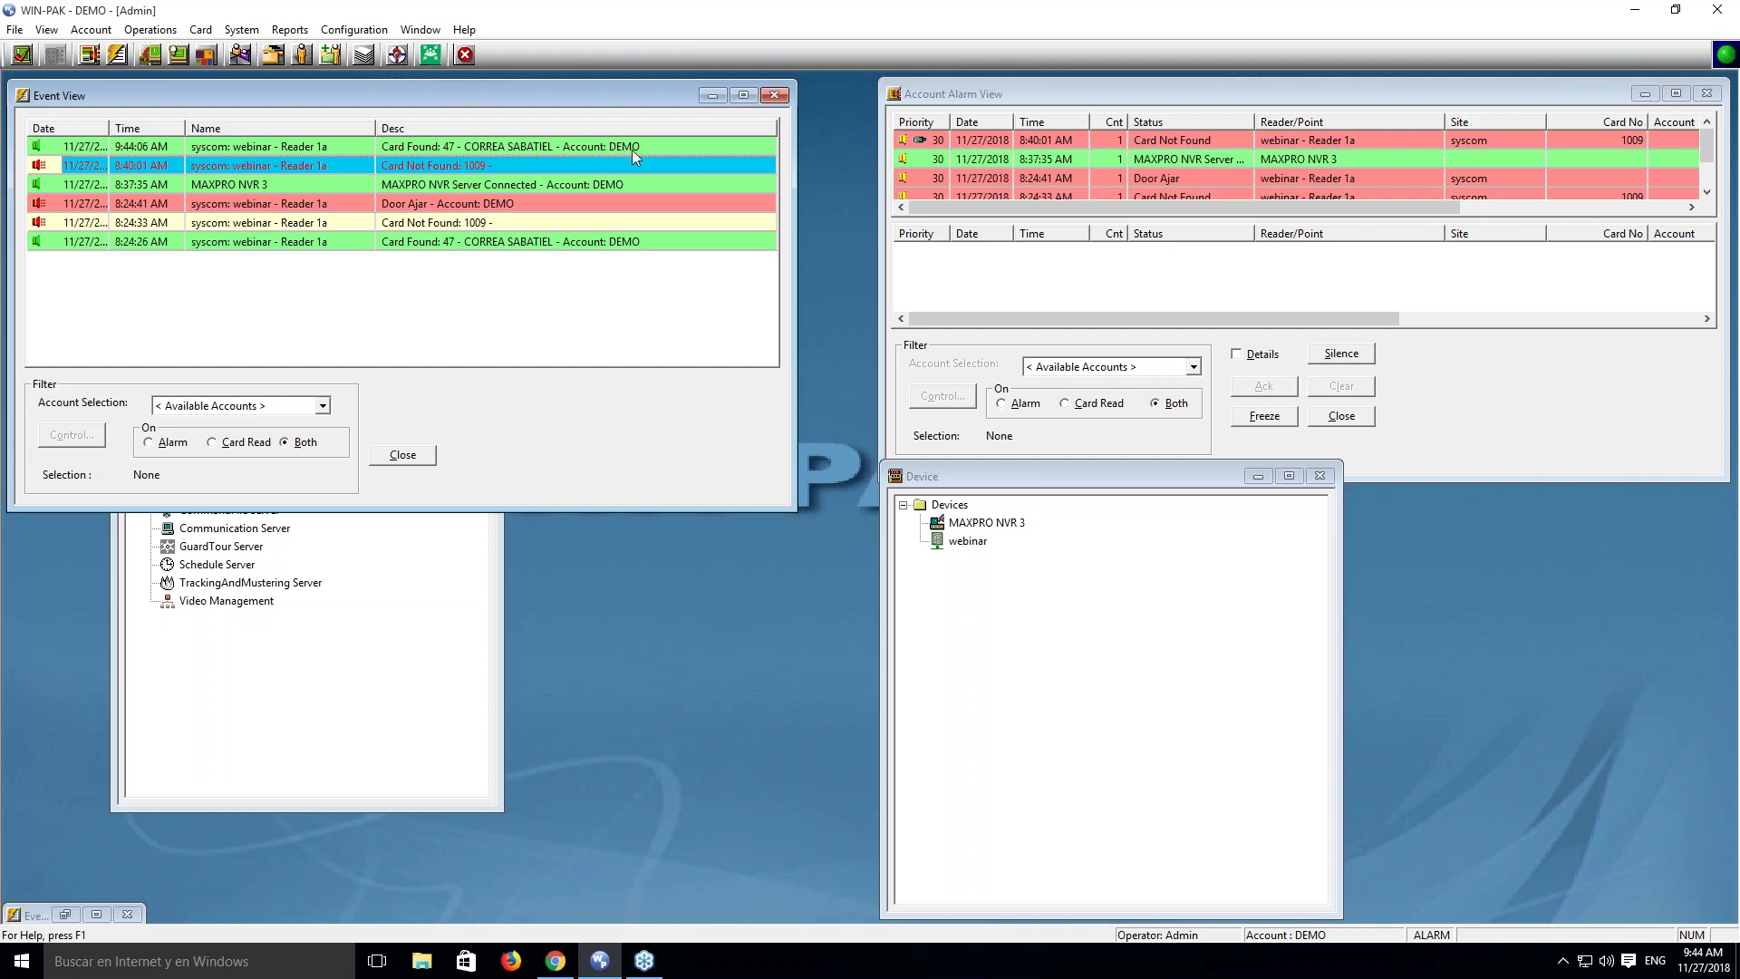
left_click(299, 146)
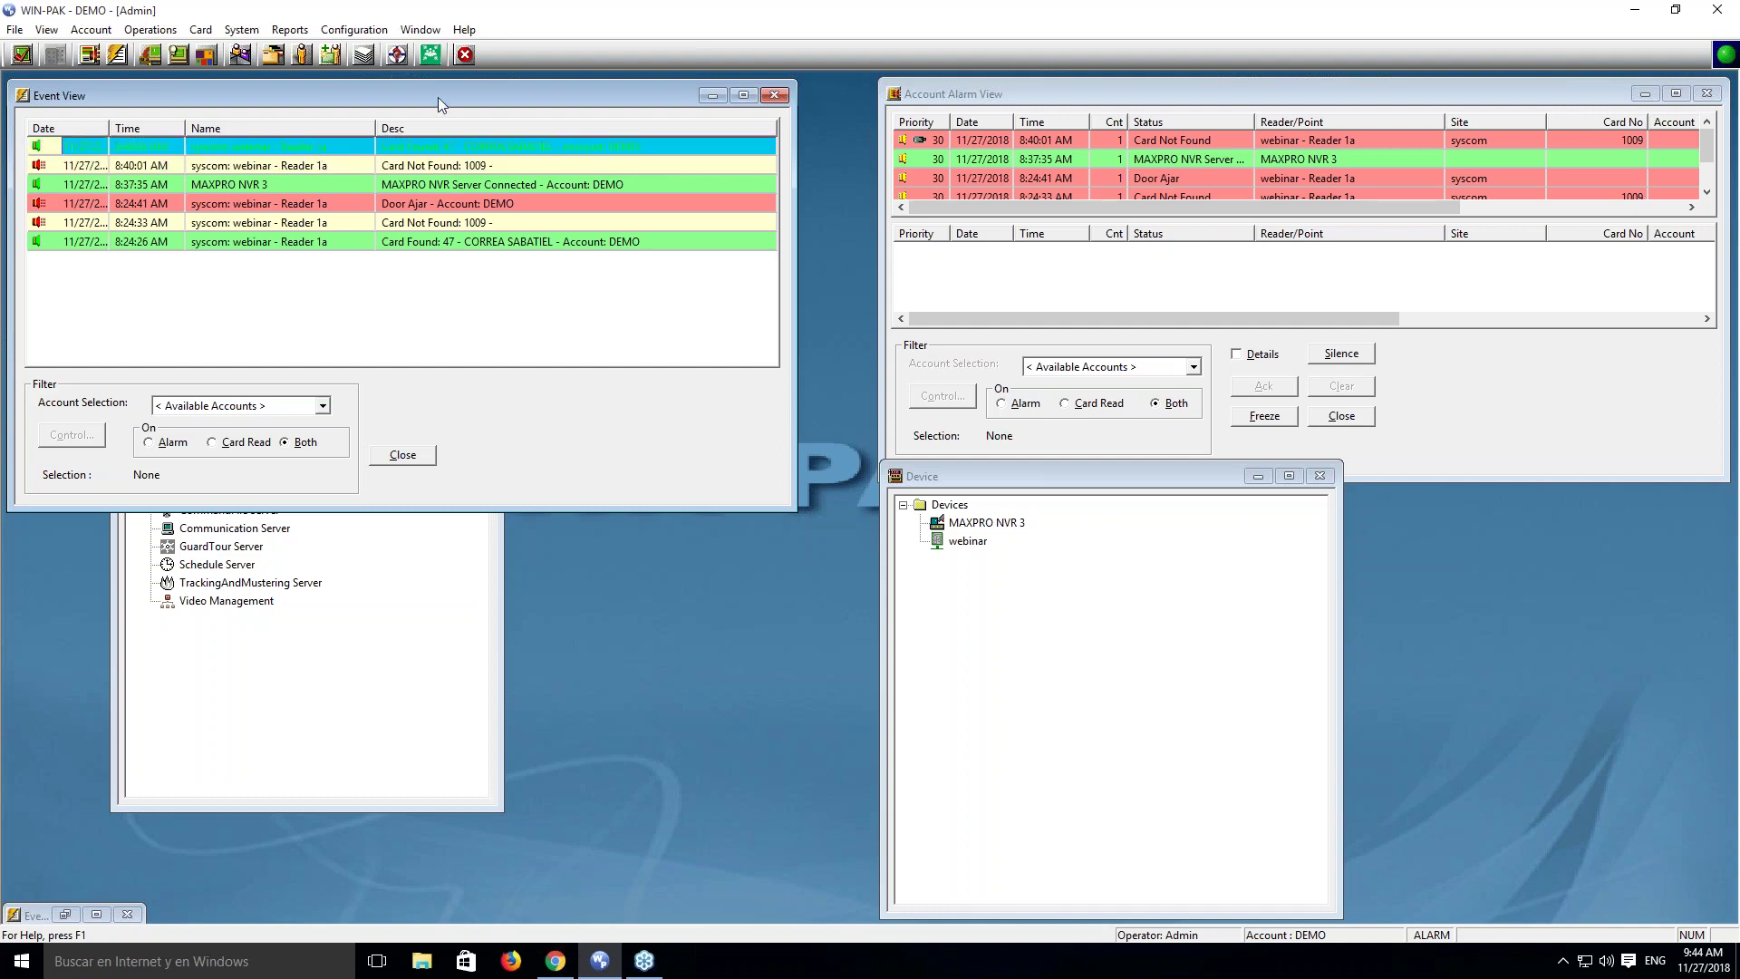
left_click(458, 259)
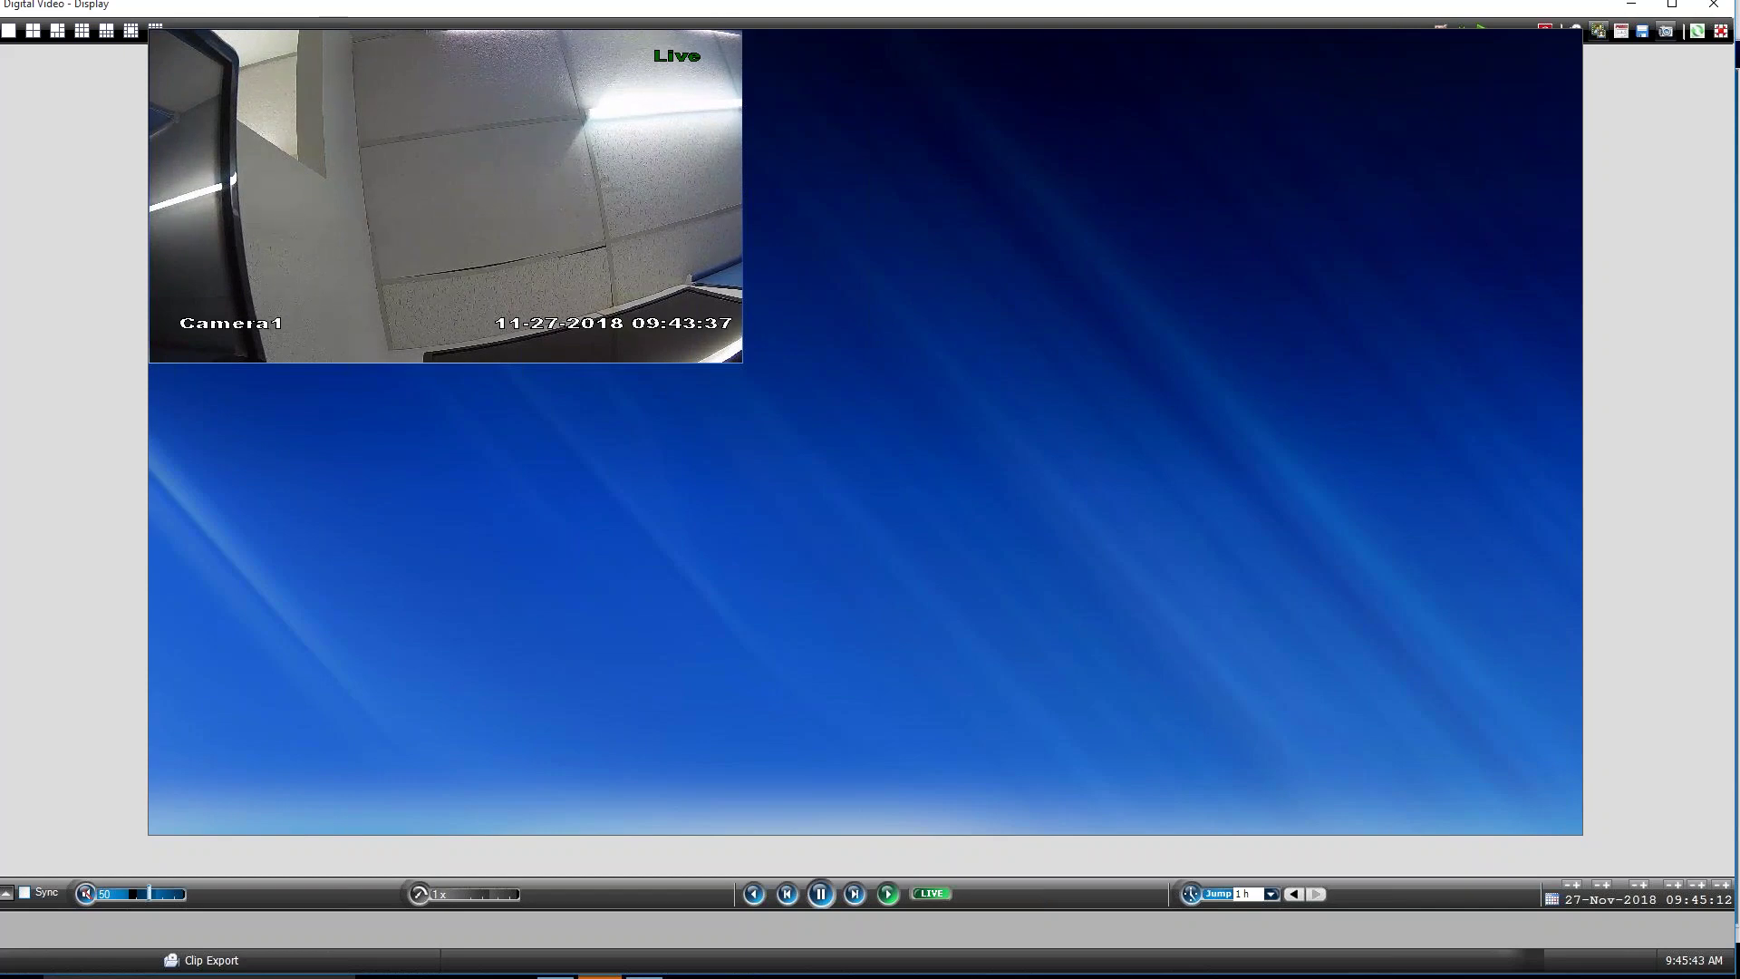
Close the Digital Video Display after reviewing Camera1's footage of the card read
left_click(1723, 11)
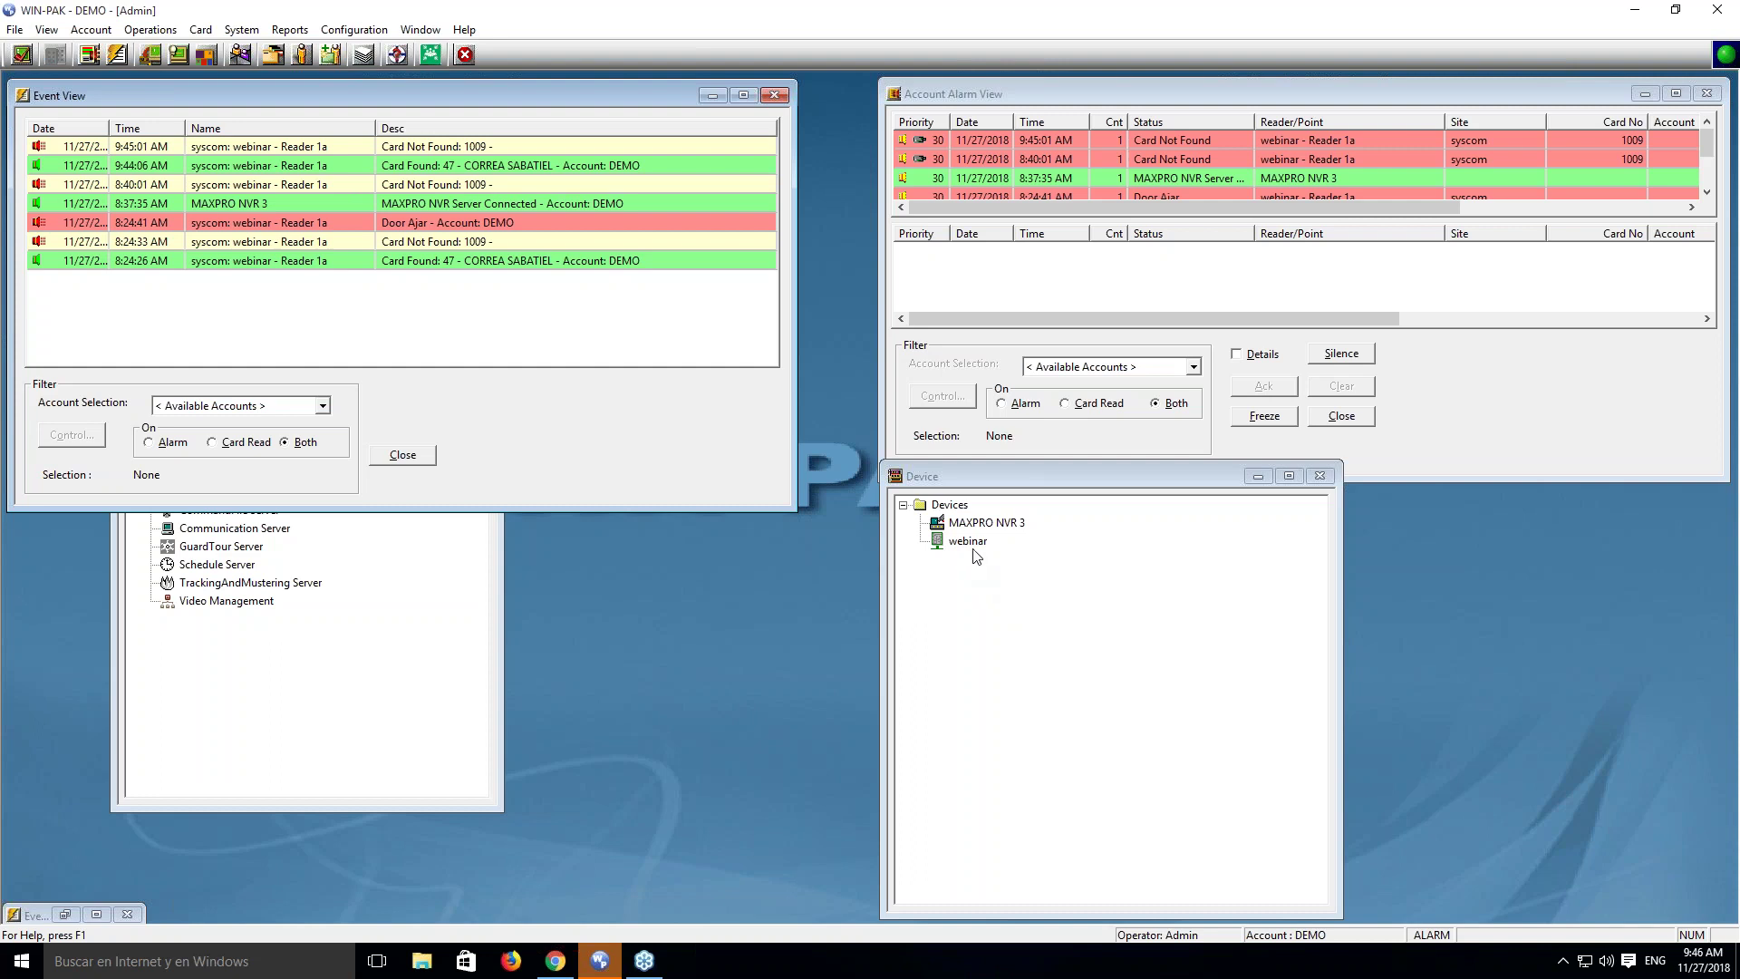
Reopen webinar's configuration, confirm Reader 1a's ADV uses Camera1, and save the panel
right_click(968, 541)
left_click(1033, 596)
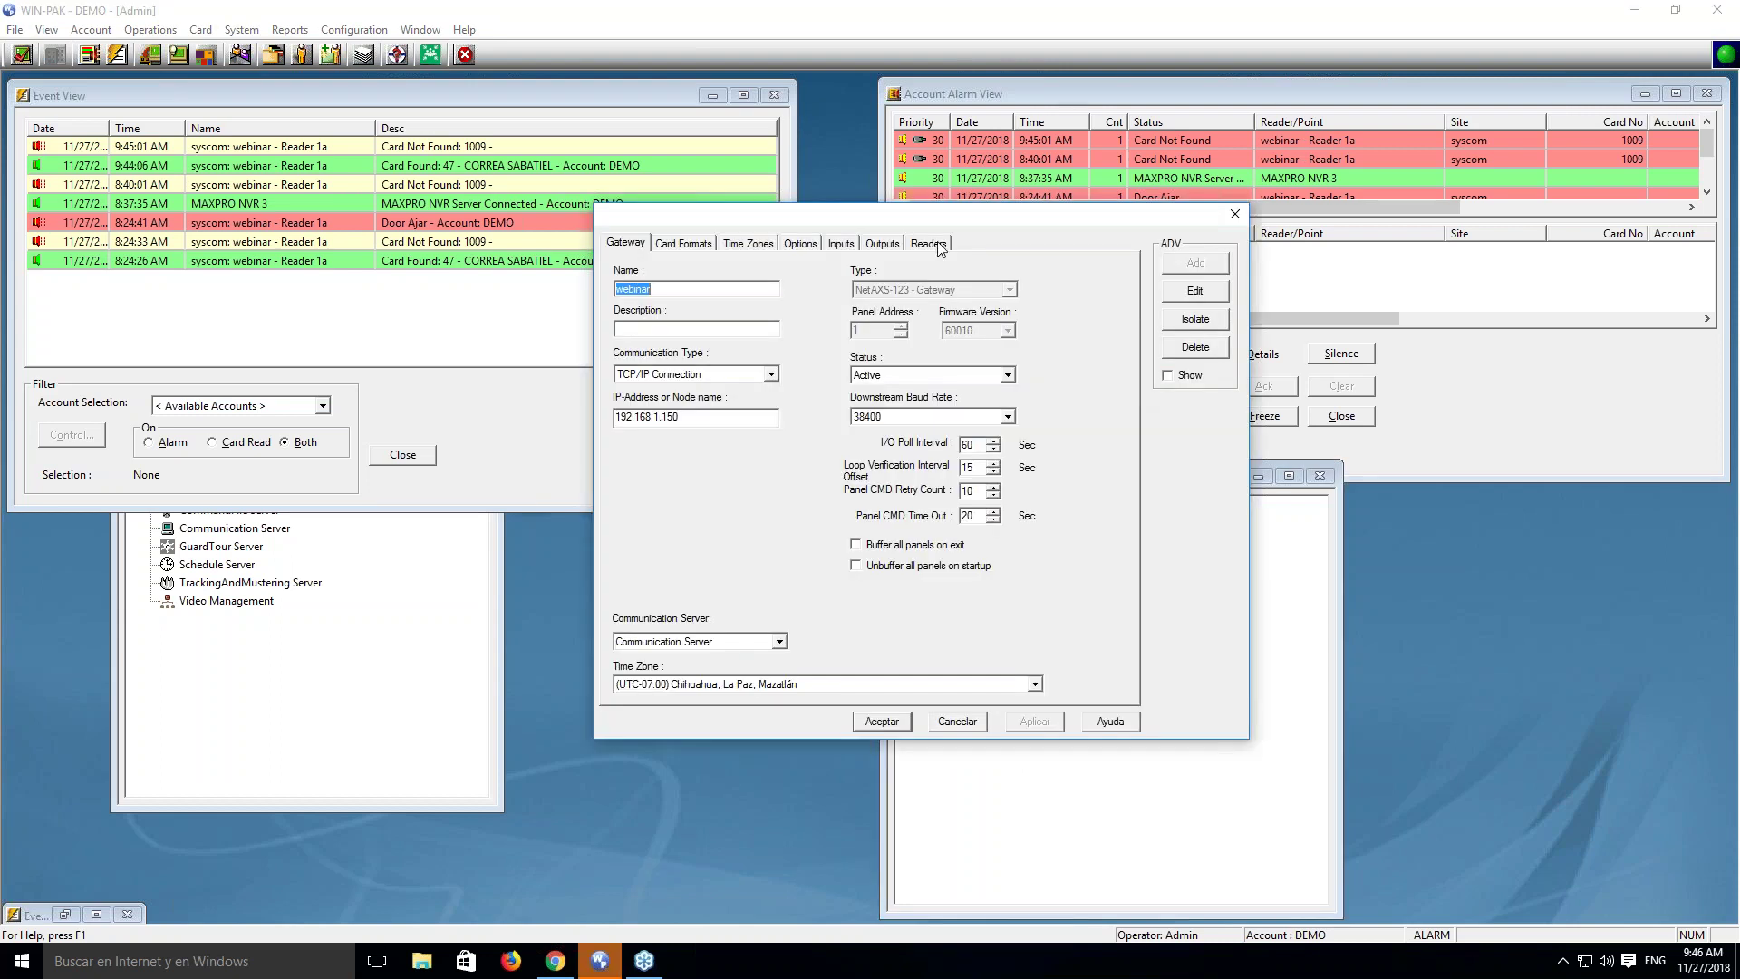
left_click(939, 247)
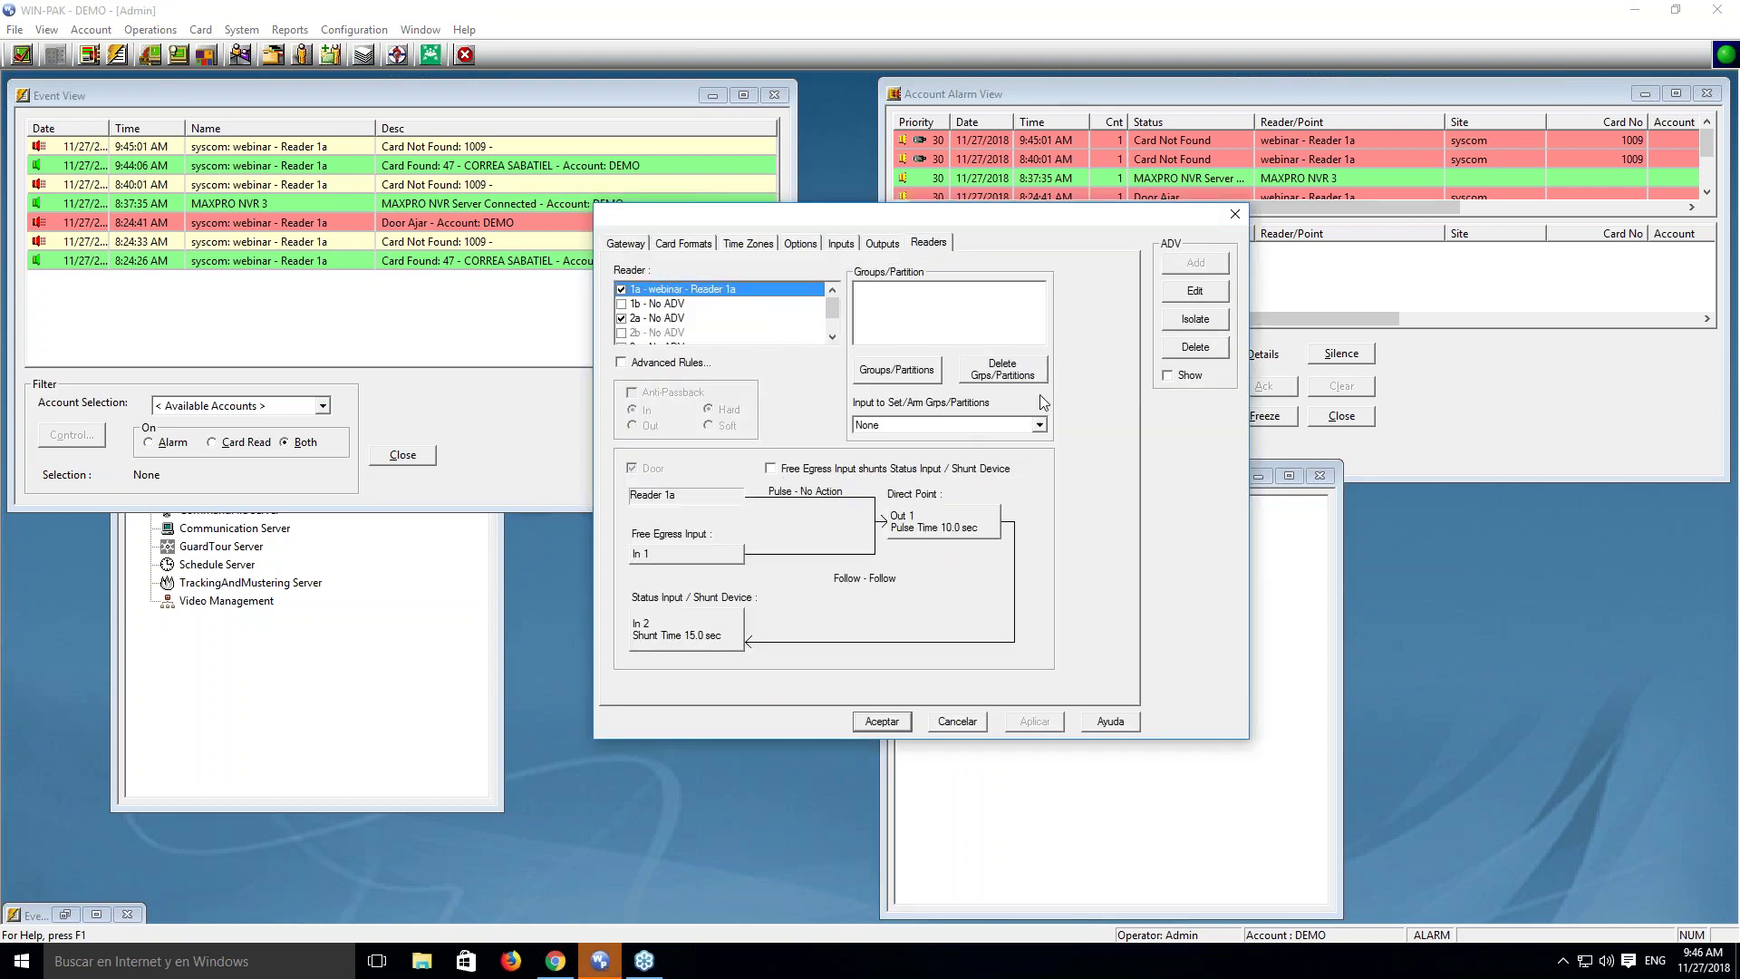
left_click(1207, 292)
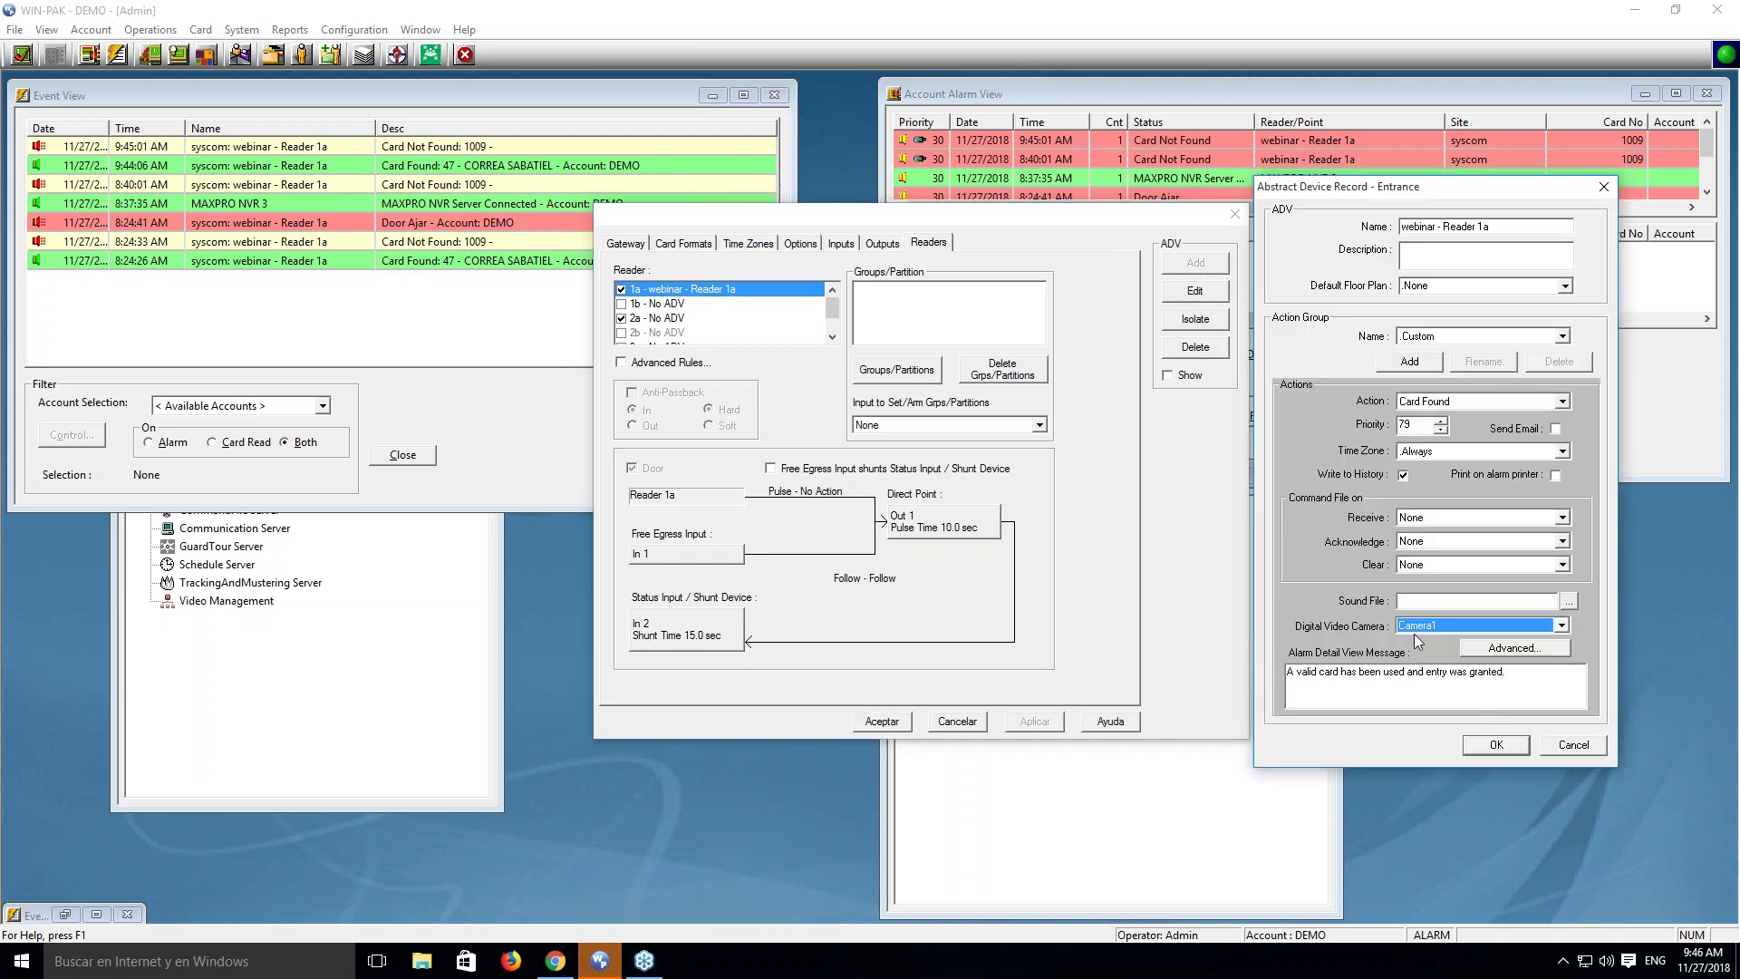
left_click(1504, 743)
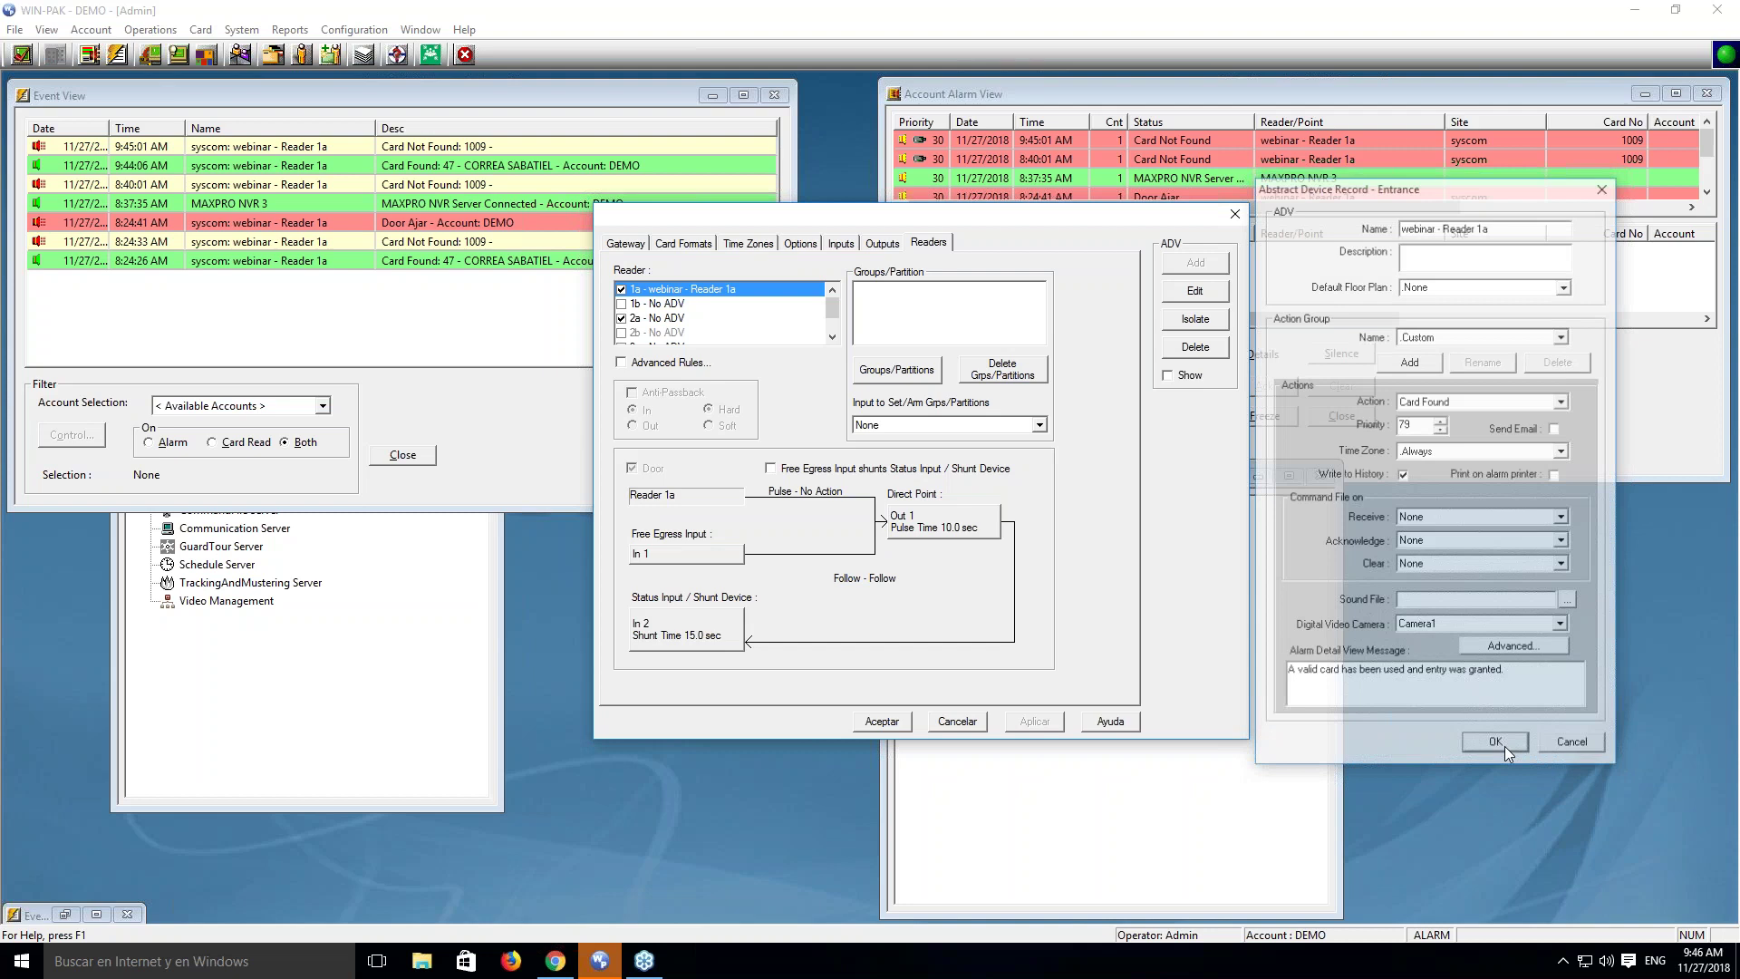
left_click(881, 722)
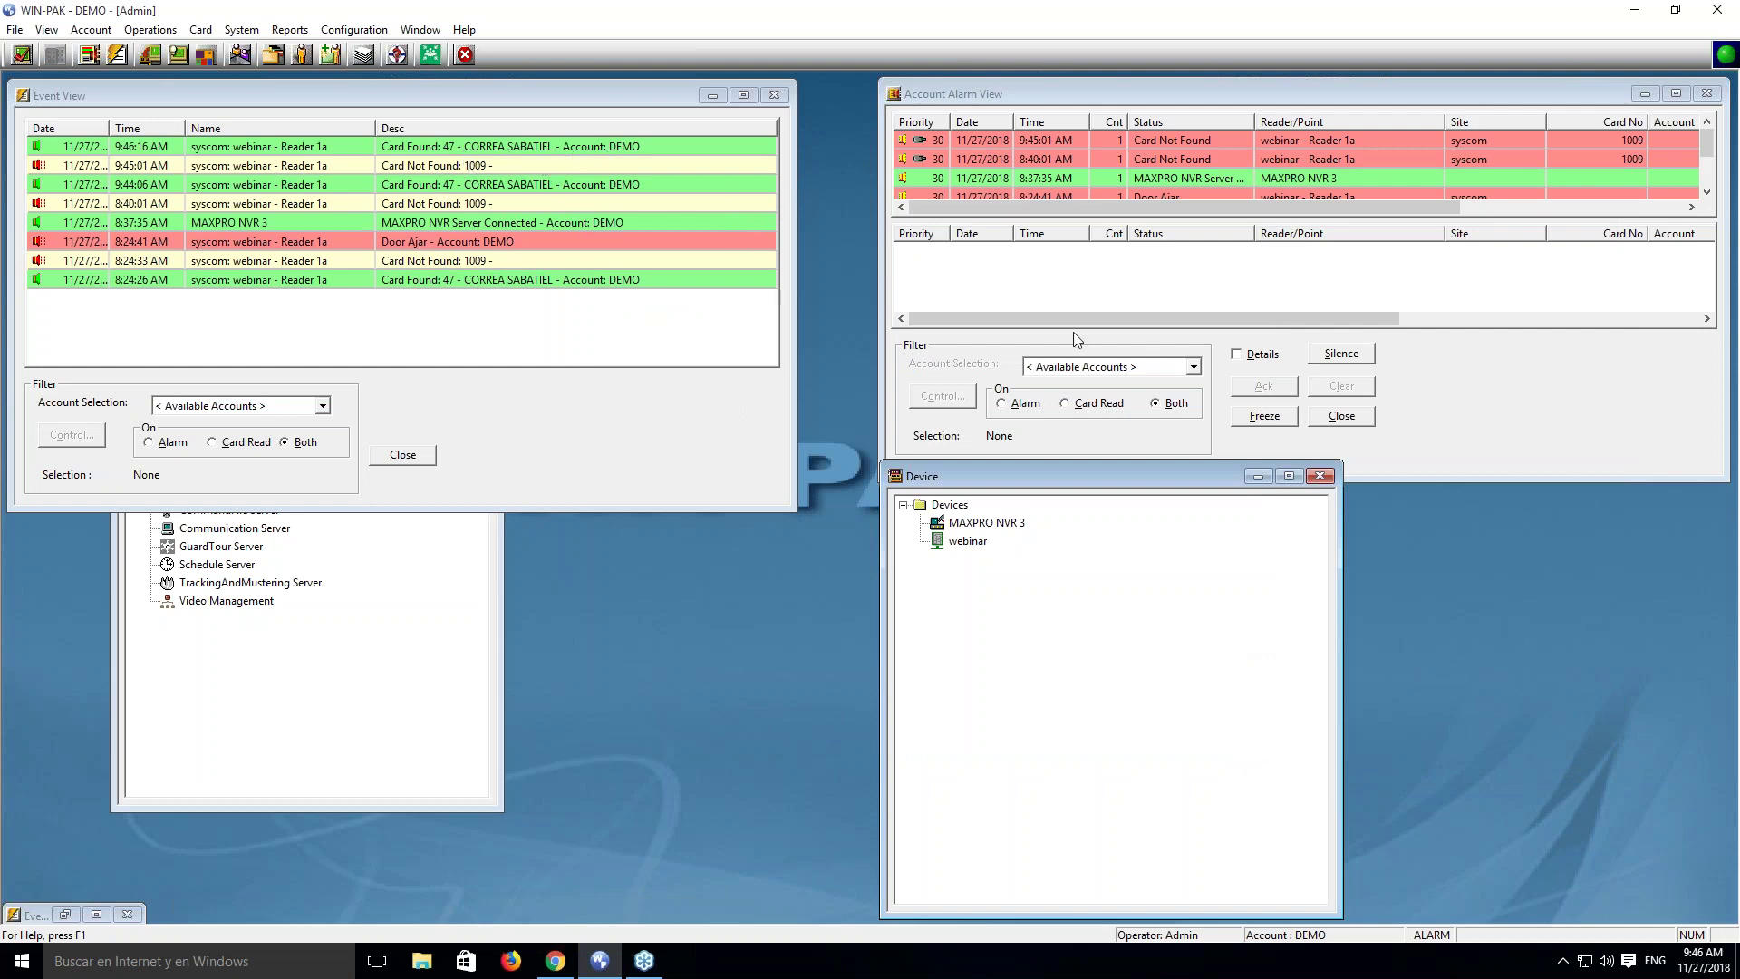
Open the webinar panel's configuration and edit Reader 1a's ADV actions
left_click(968, 542)
right_click(968, 542)
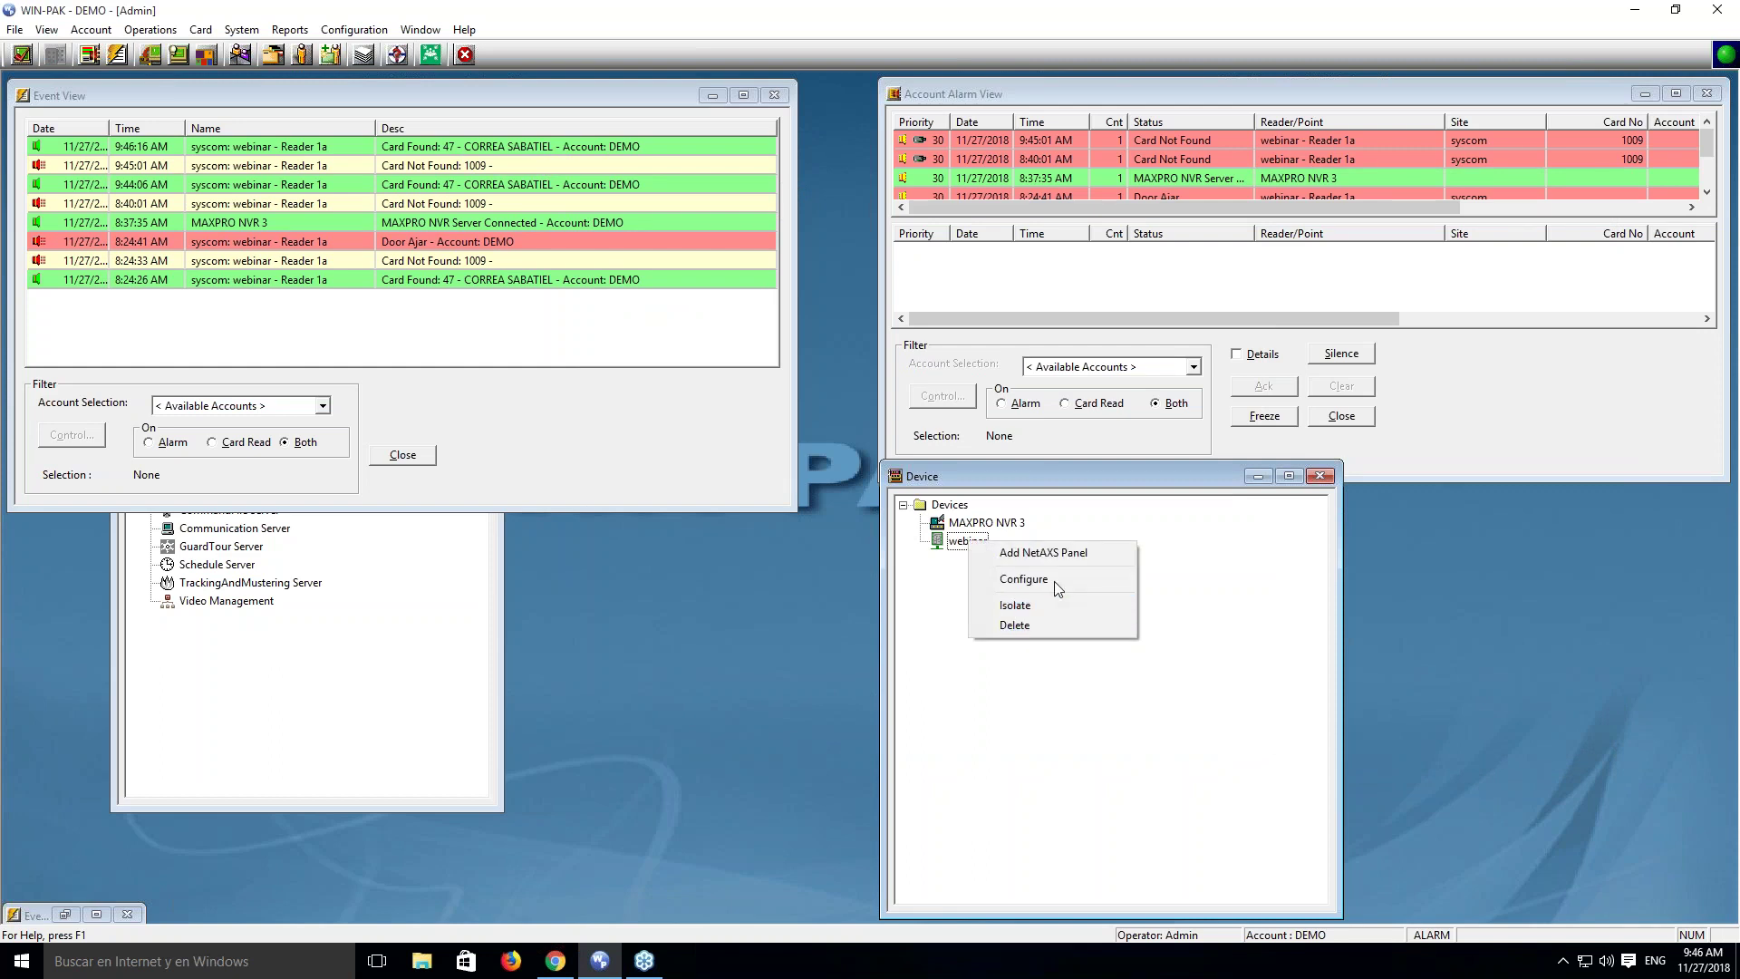
left_click(1053, 577)
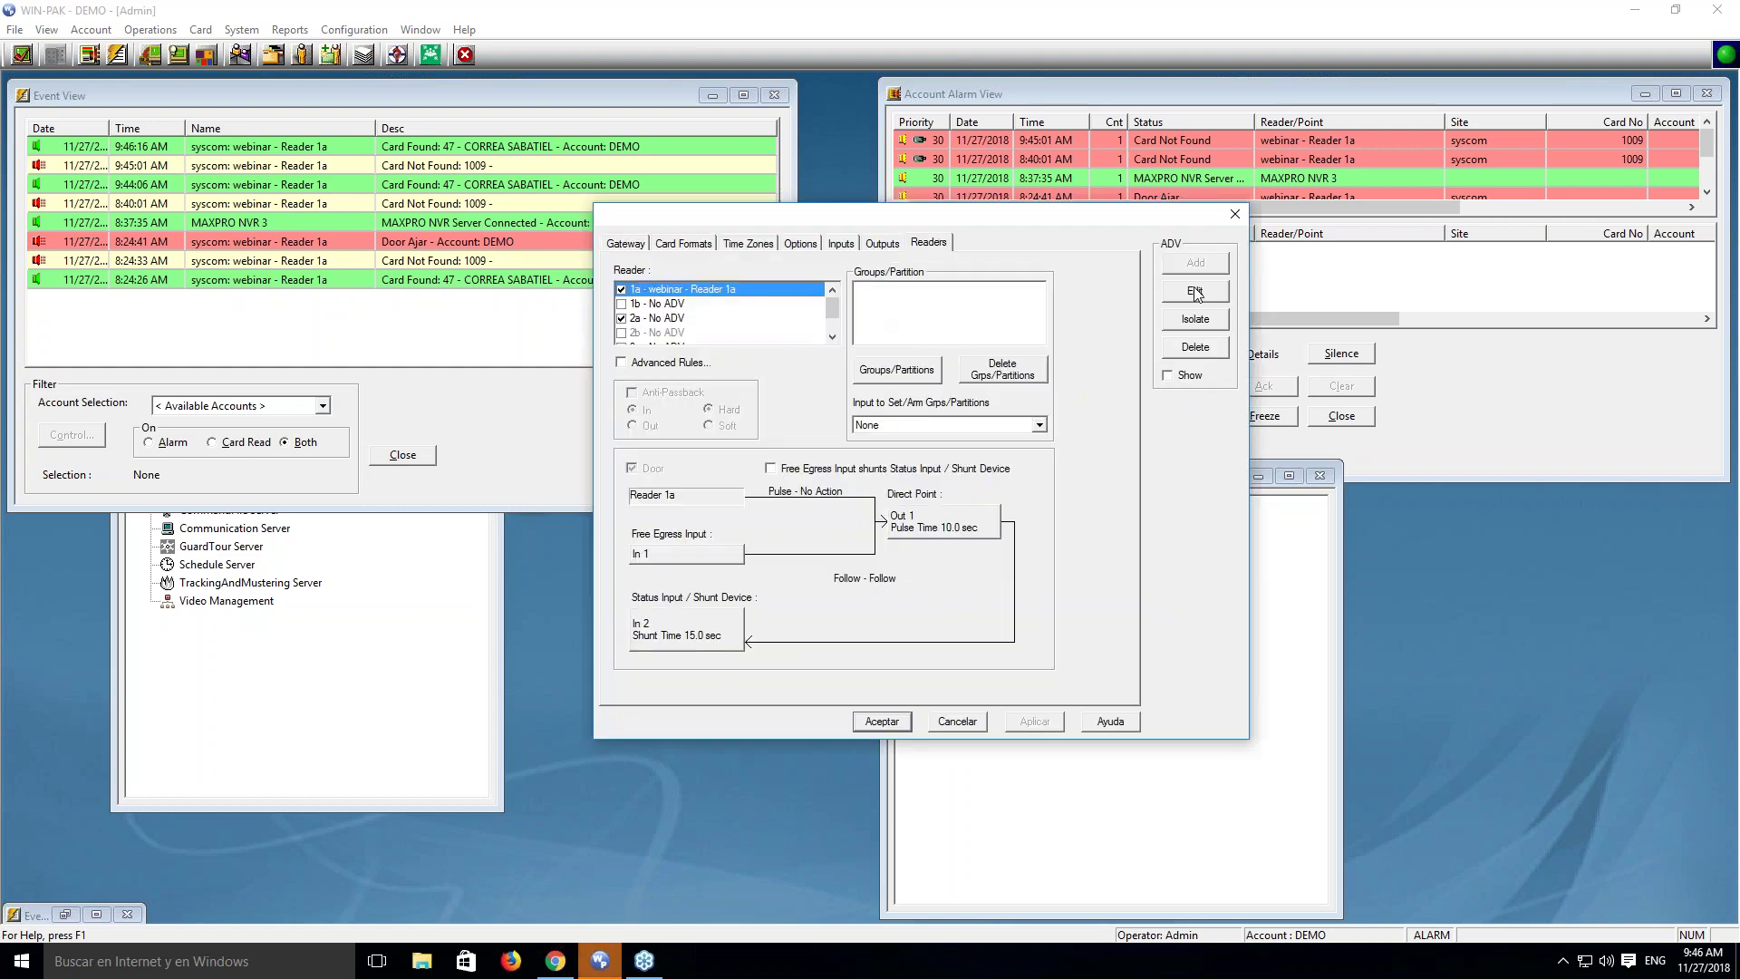
left_click(1196, 292)
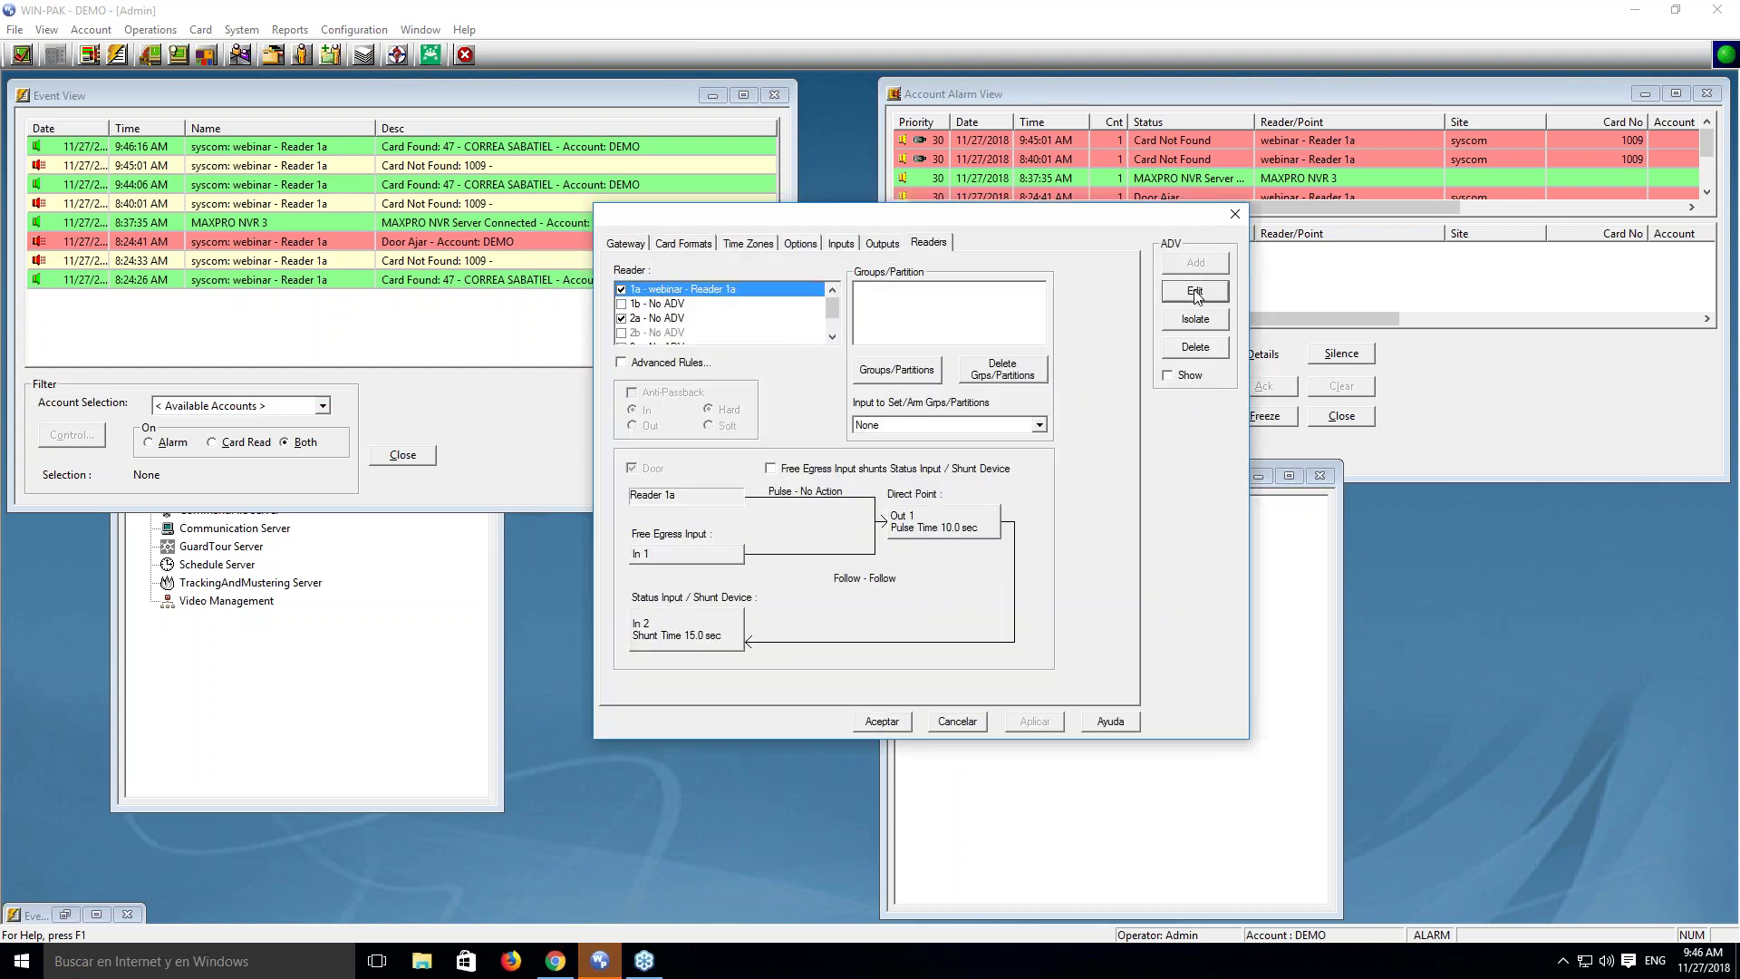
Set the Card Found action to priority 3 with Camera1 instant recording, and save the panel configuration
left_click(1562, 401)
left_click(1459, 427)
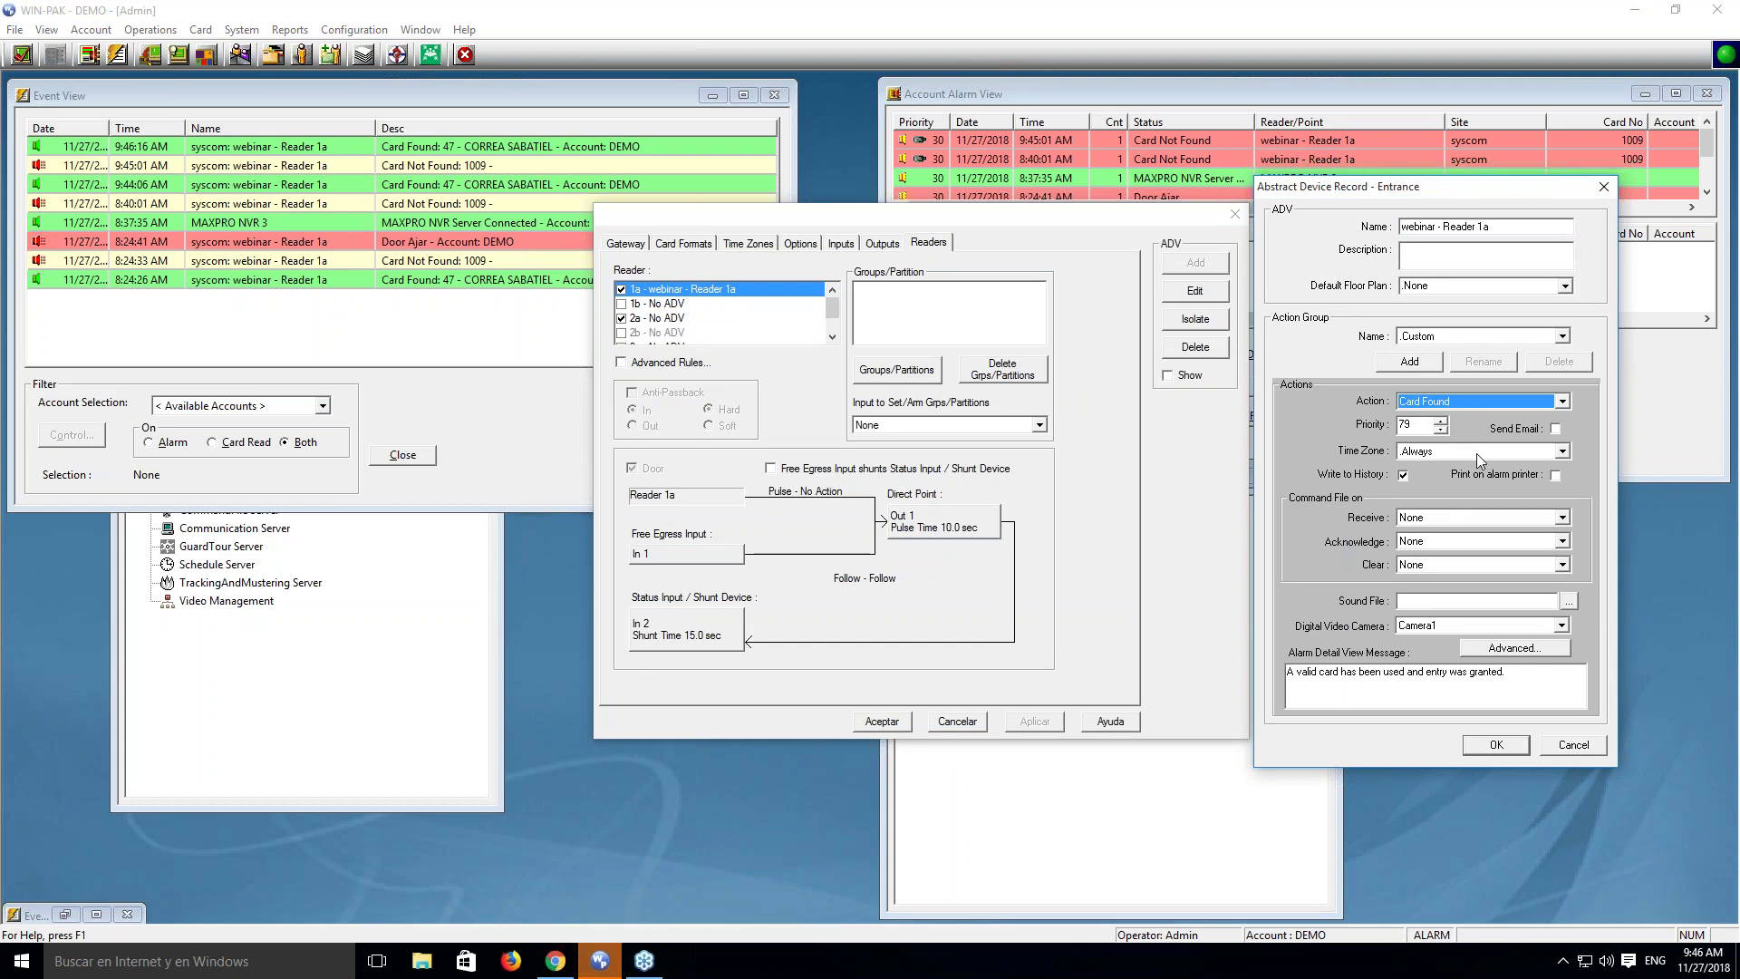
double_click(1417, 425)
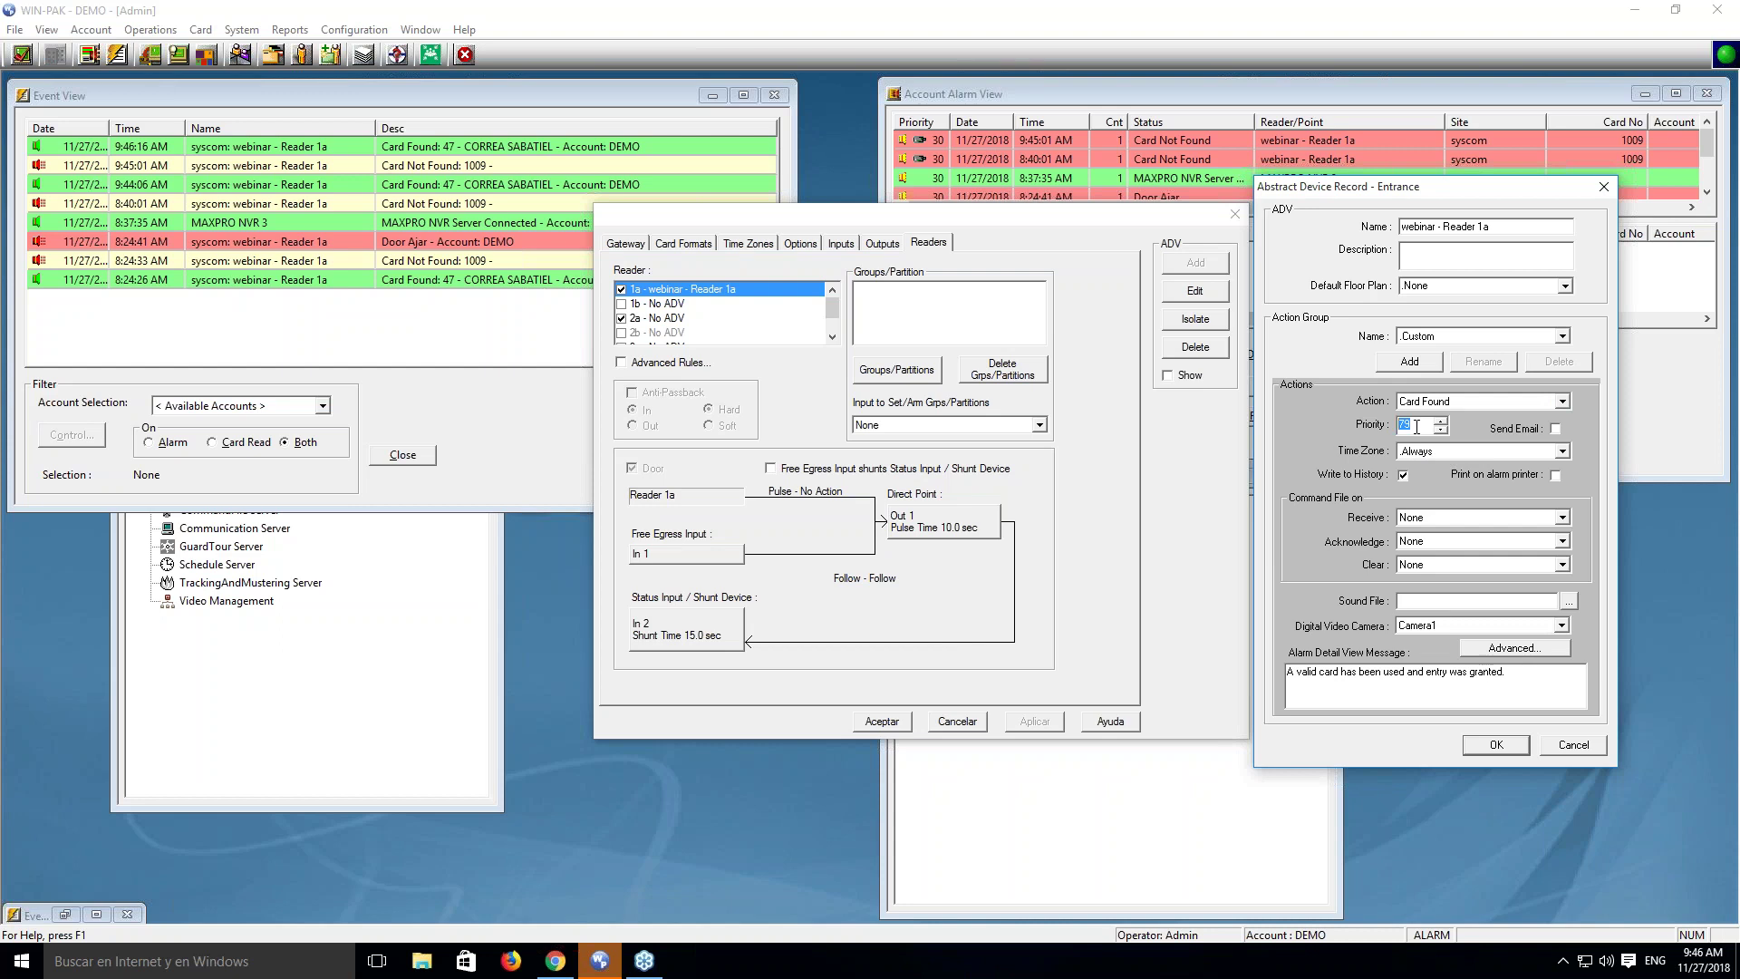
type("30")
left_click(1532, 649)
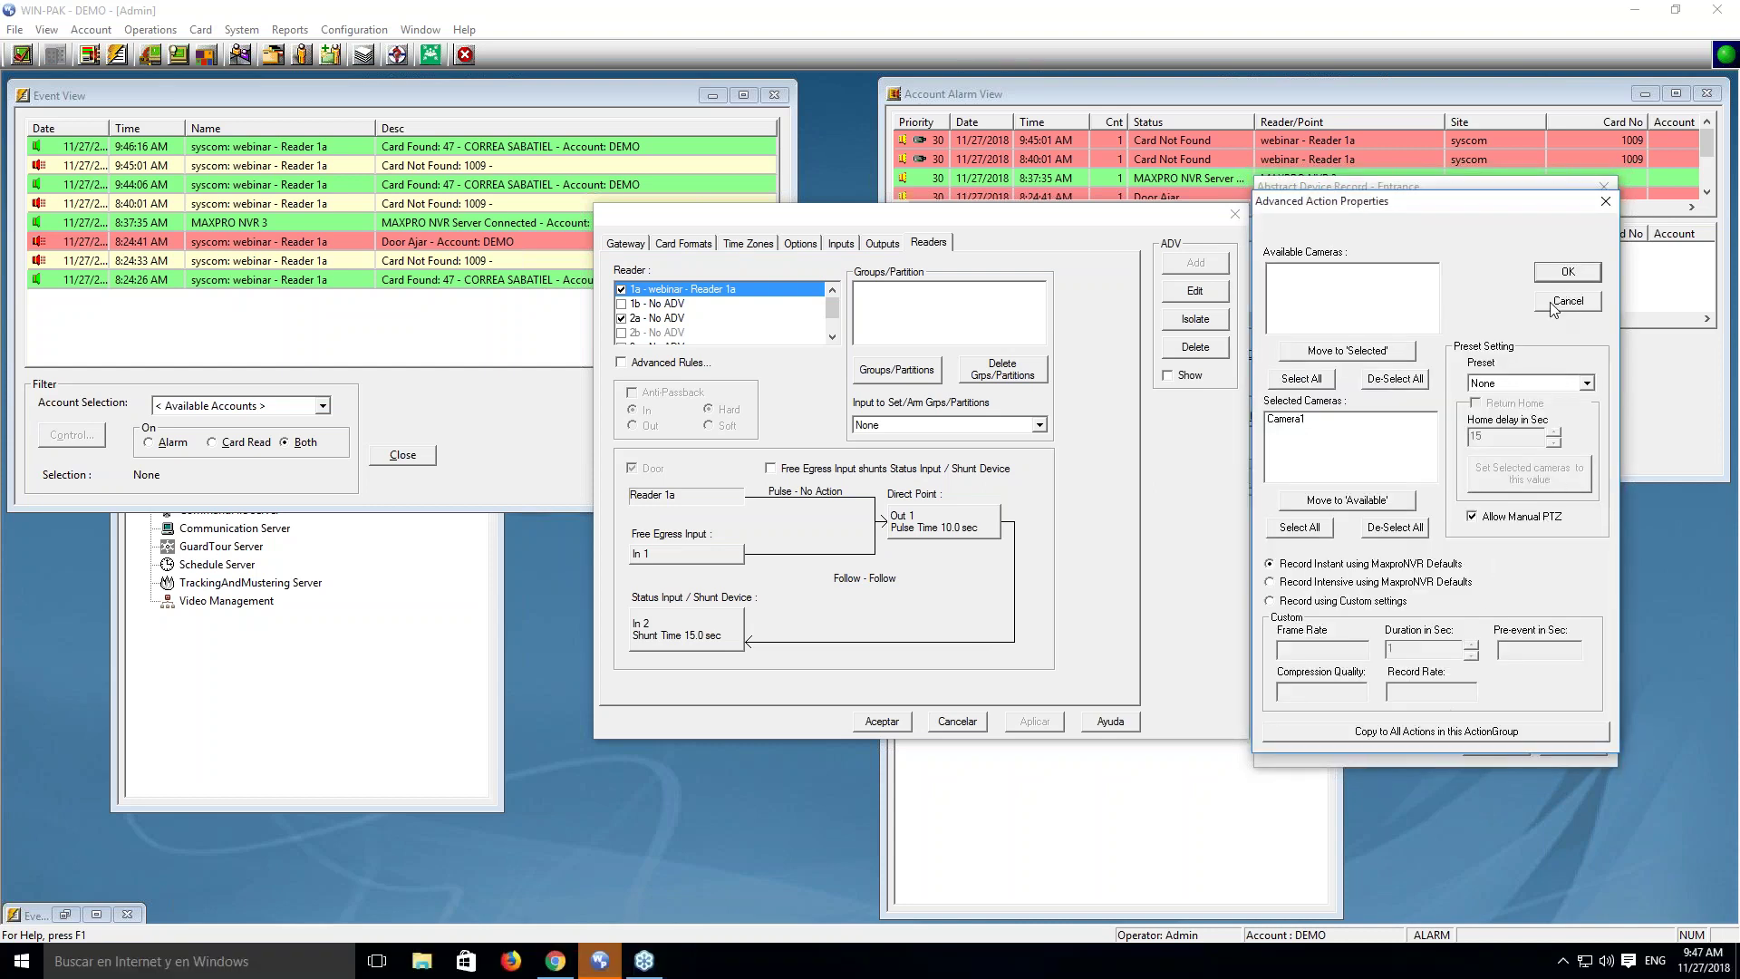
left_click(1575, 275)
left_click(1491, 745)
left_click(878, 724)
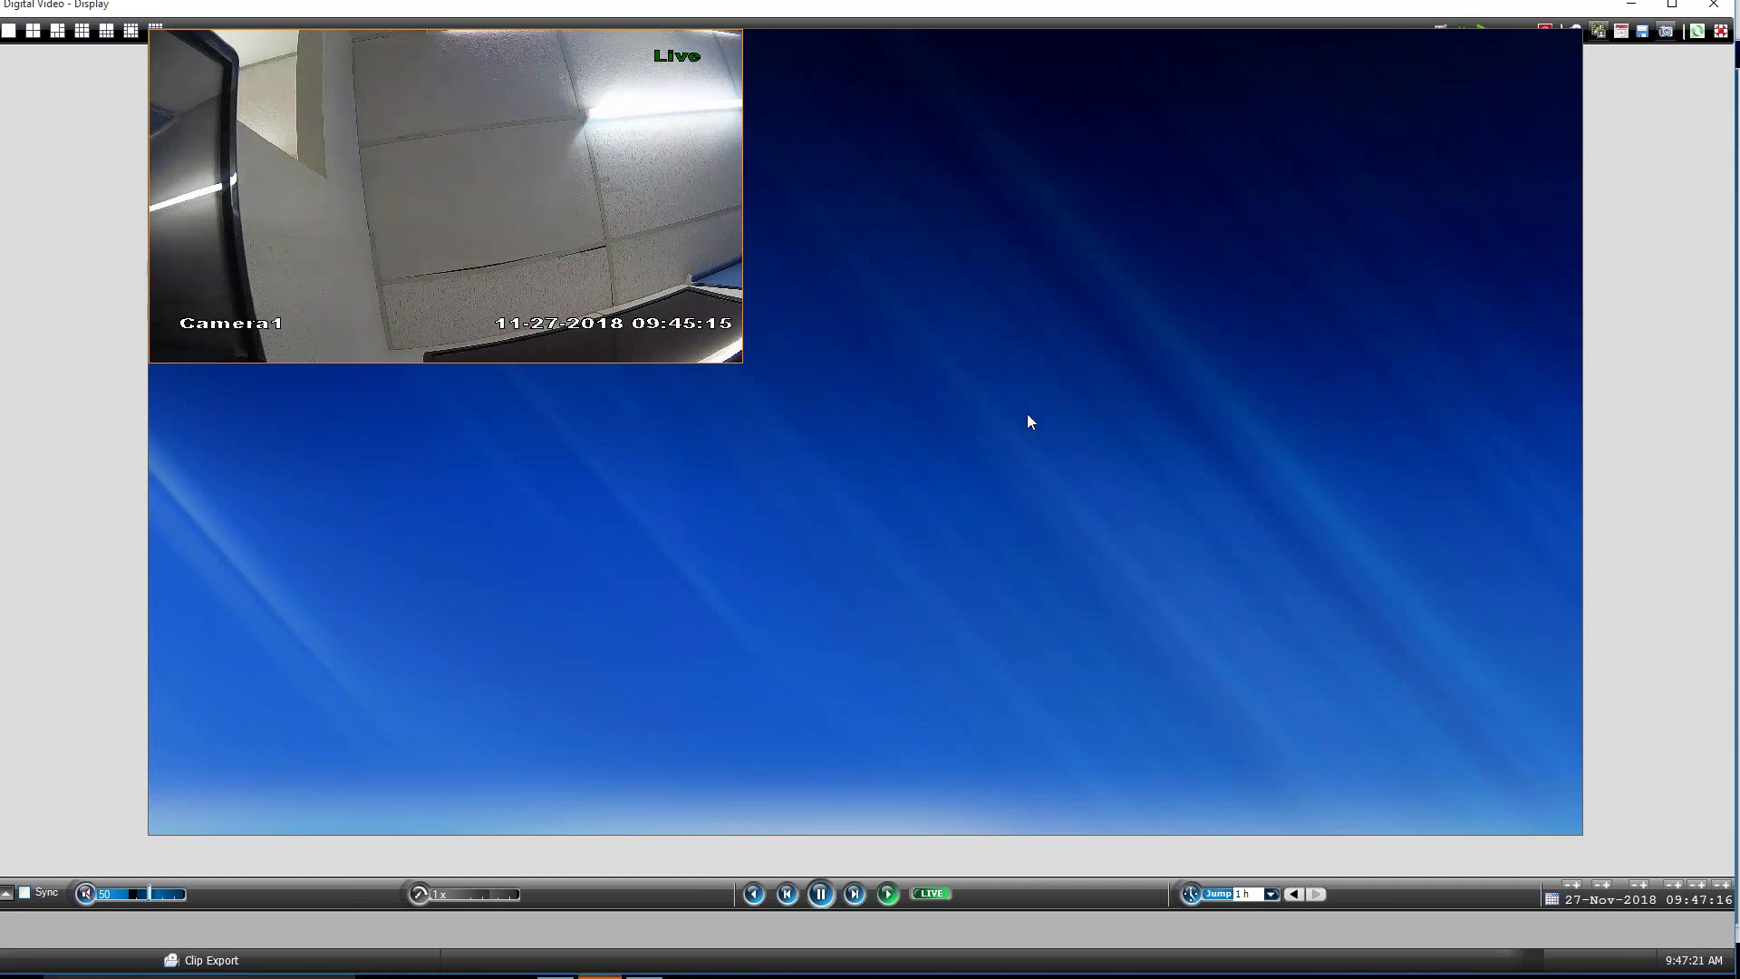
Close the Camera1 Digital Video Display to return to Event View
left_click(1712, 8)
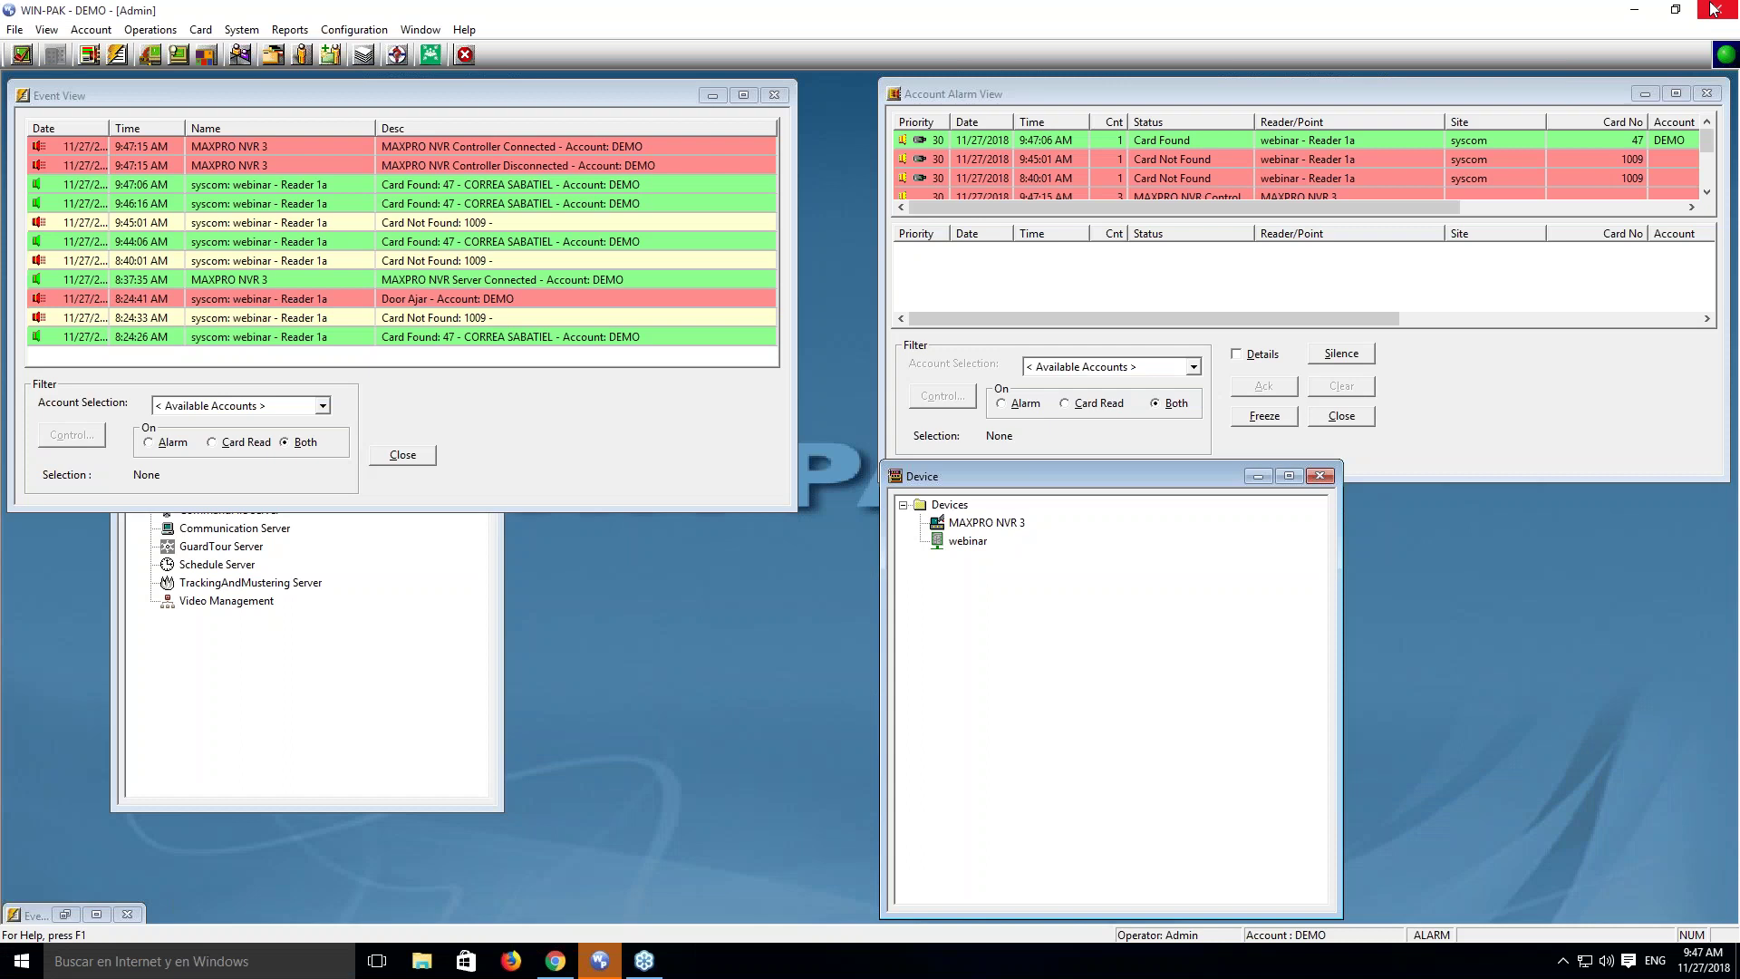
Inspect the 9:47:06 Card Found and 9:47:15 NVR controller disconnect/connect events, then close Event View
left_click(540, 185)
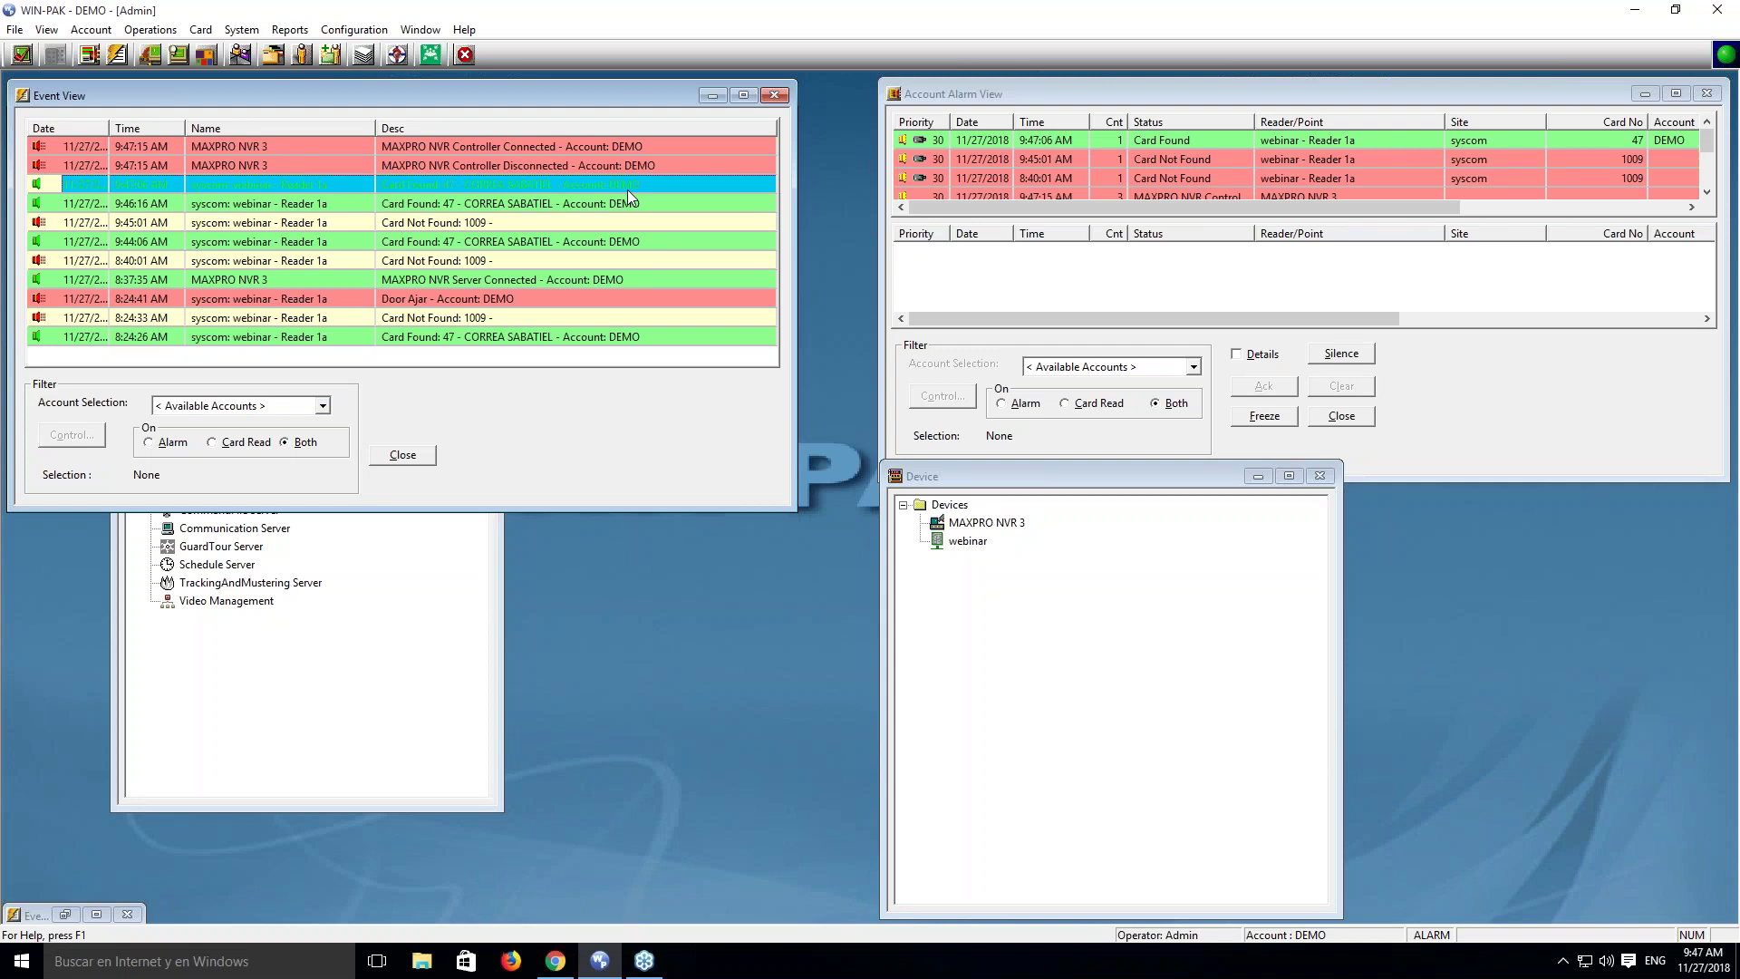
left_click(537, 167)
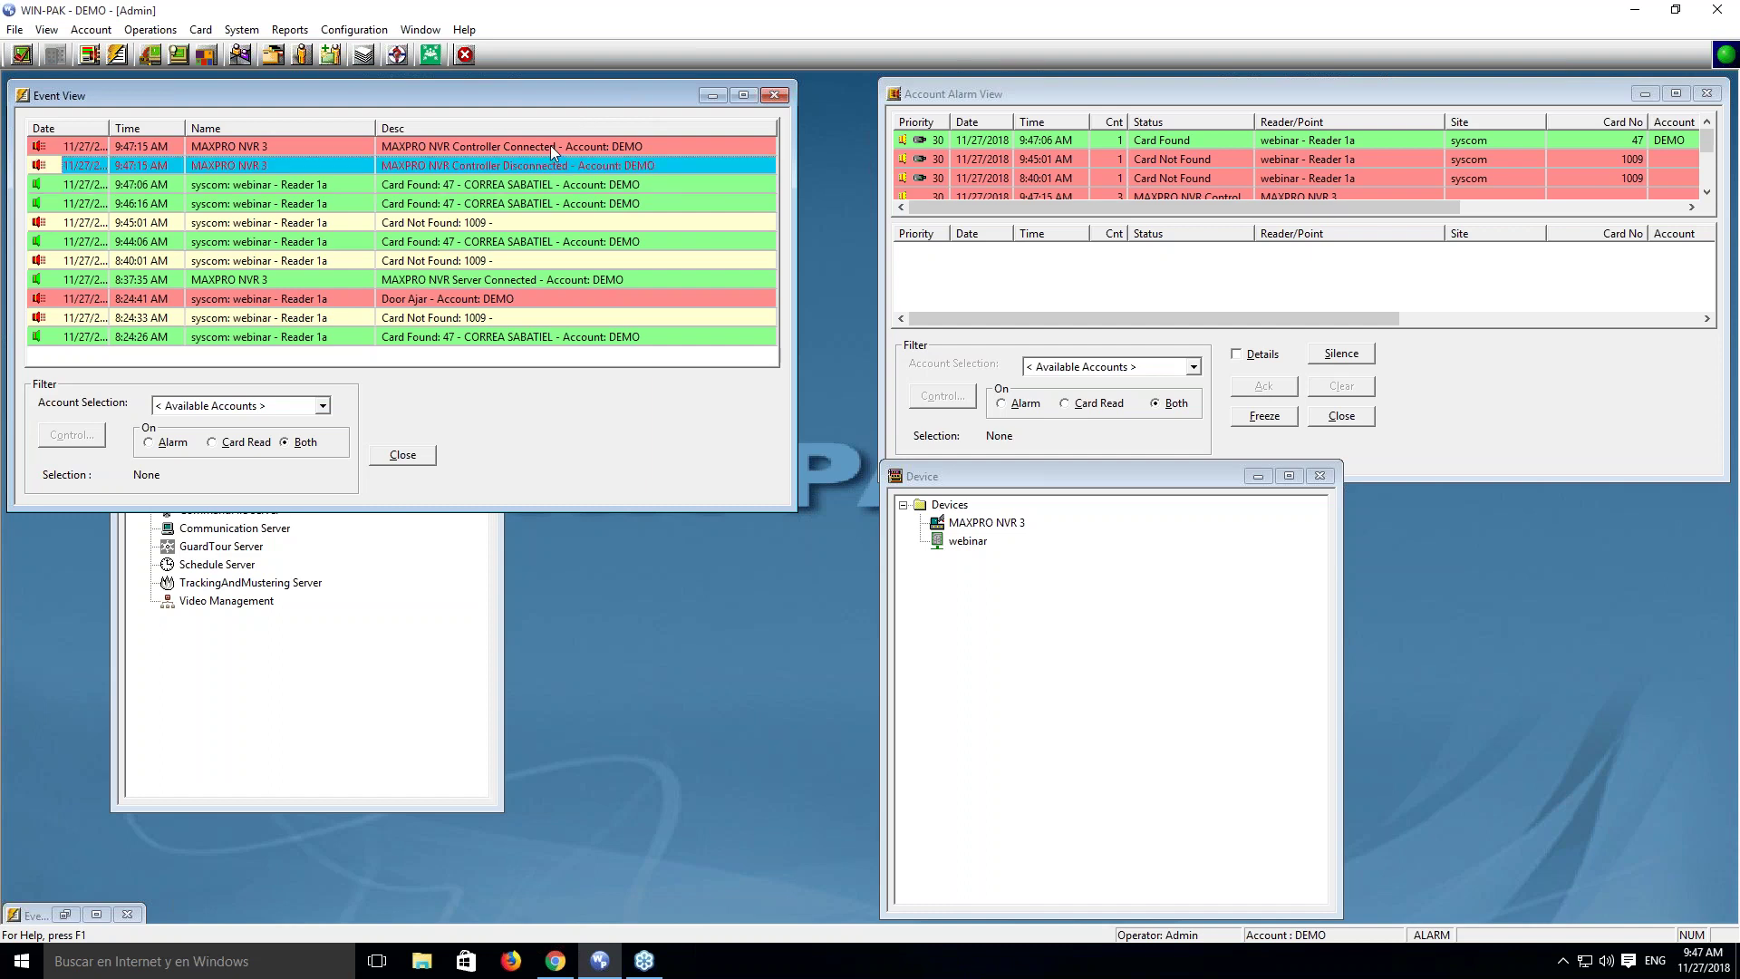
left_click(551, 148)
left_click(580, 185)
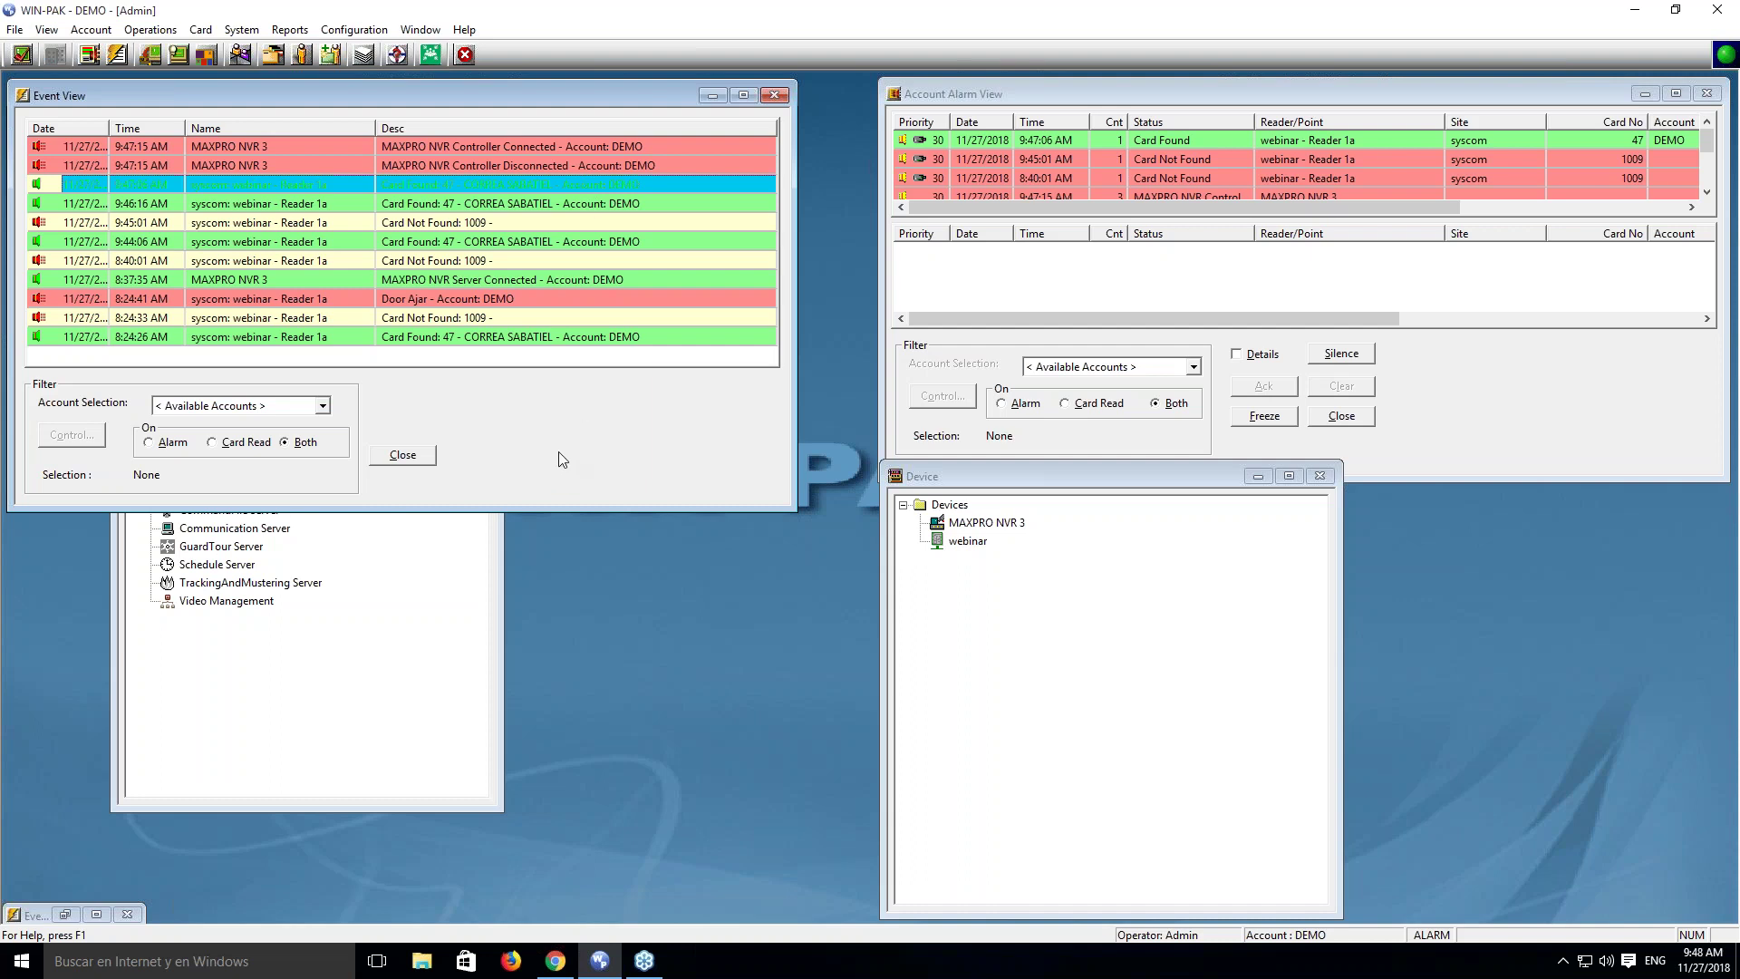
left_click(776, 96)
Start adding a Vista Panel Port under Devices, then cancel and confirm discarding it
left_click_drag(1021, 480, 688, 370)
right_click(632, 393)
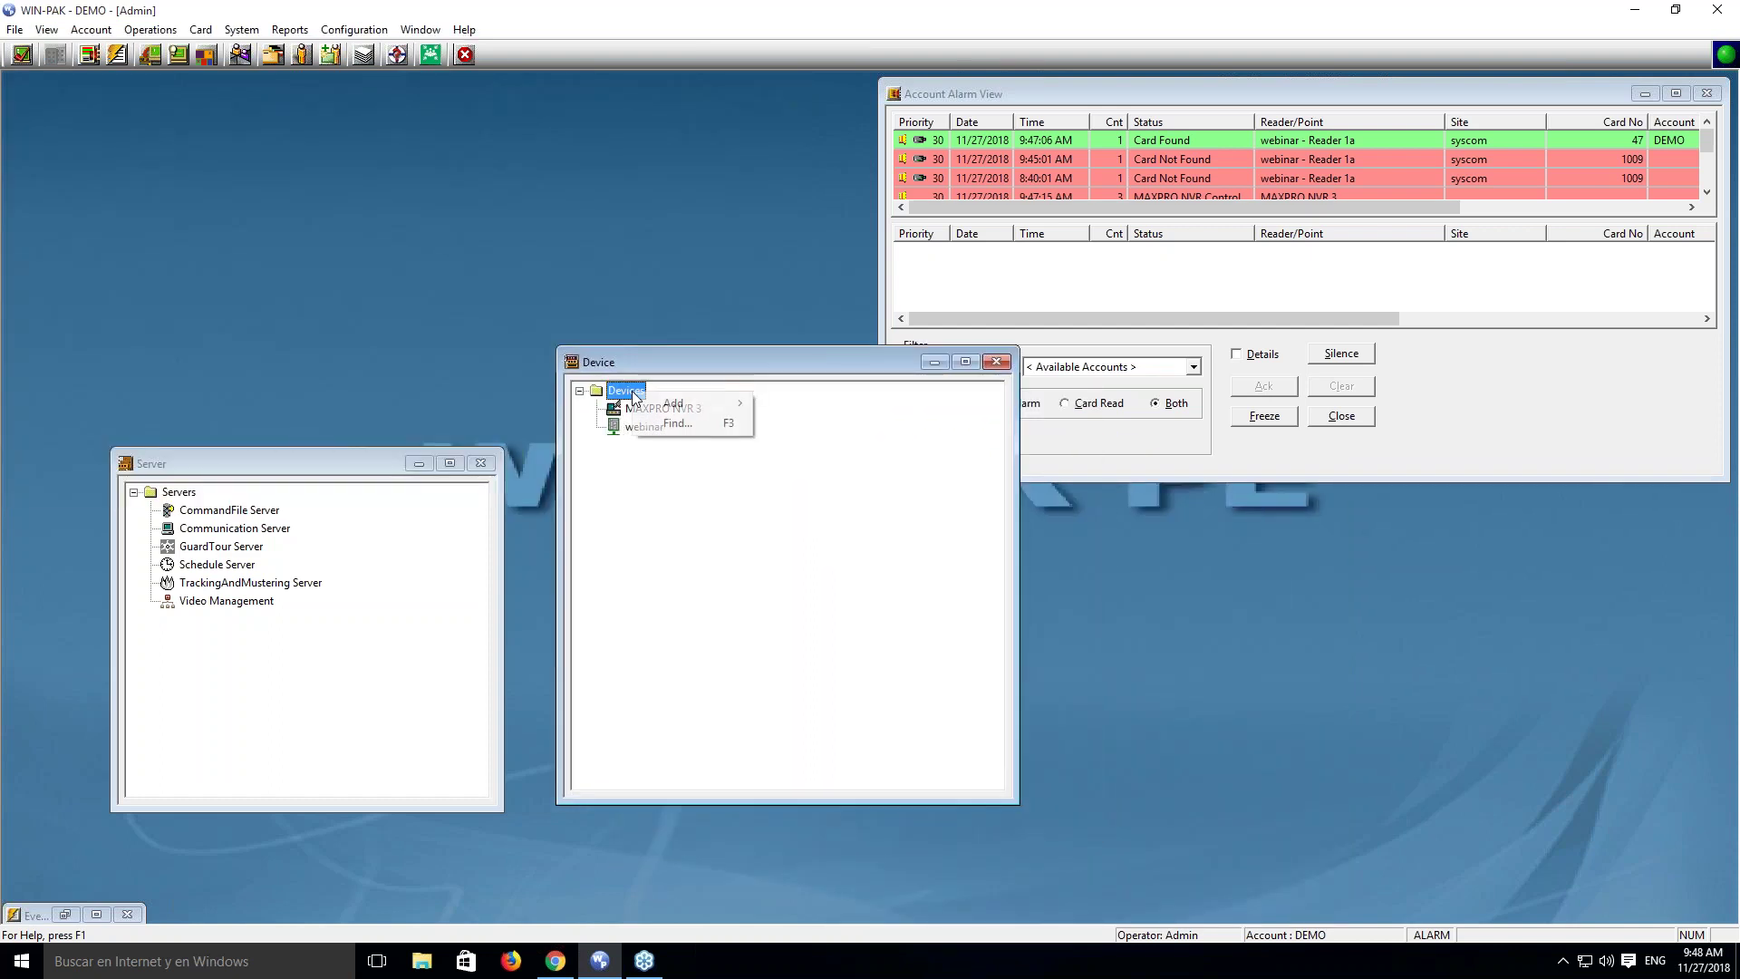
mouse_move(718, 405)
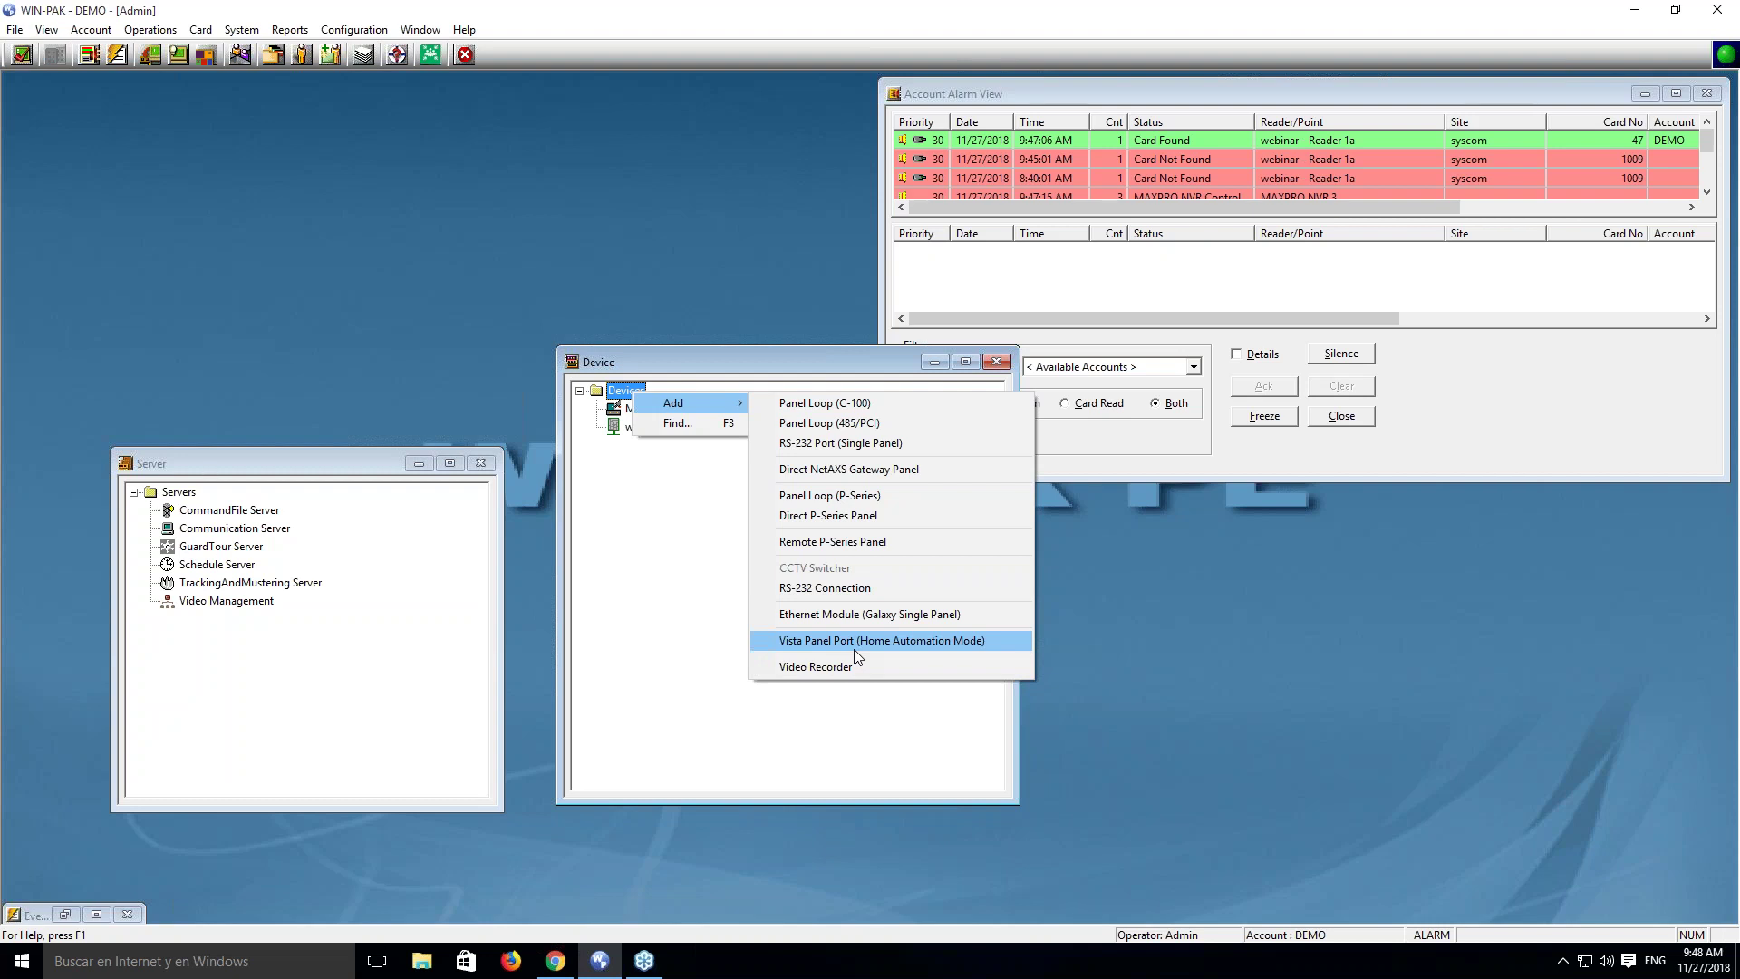
left_click(854, 645)
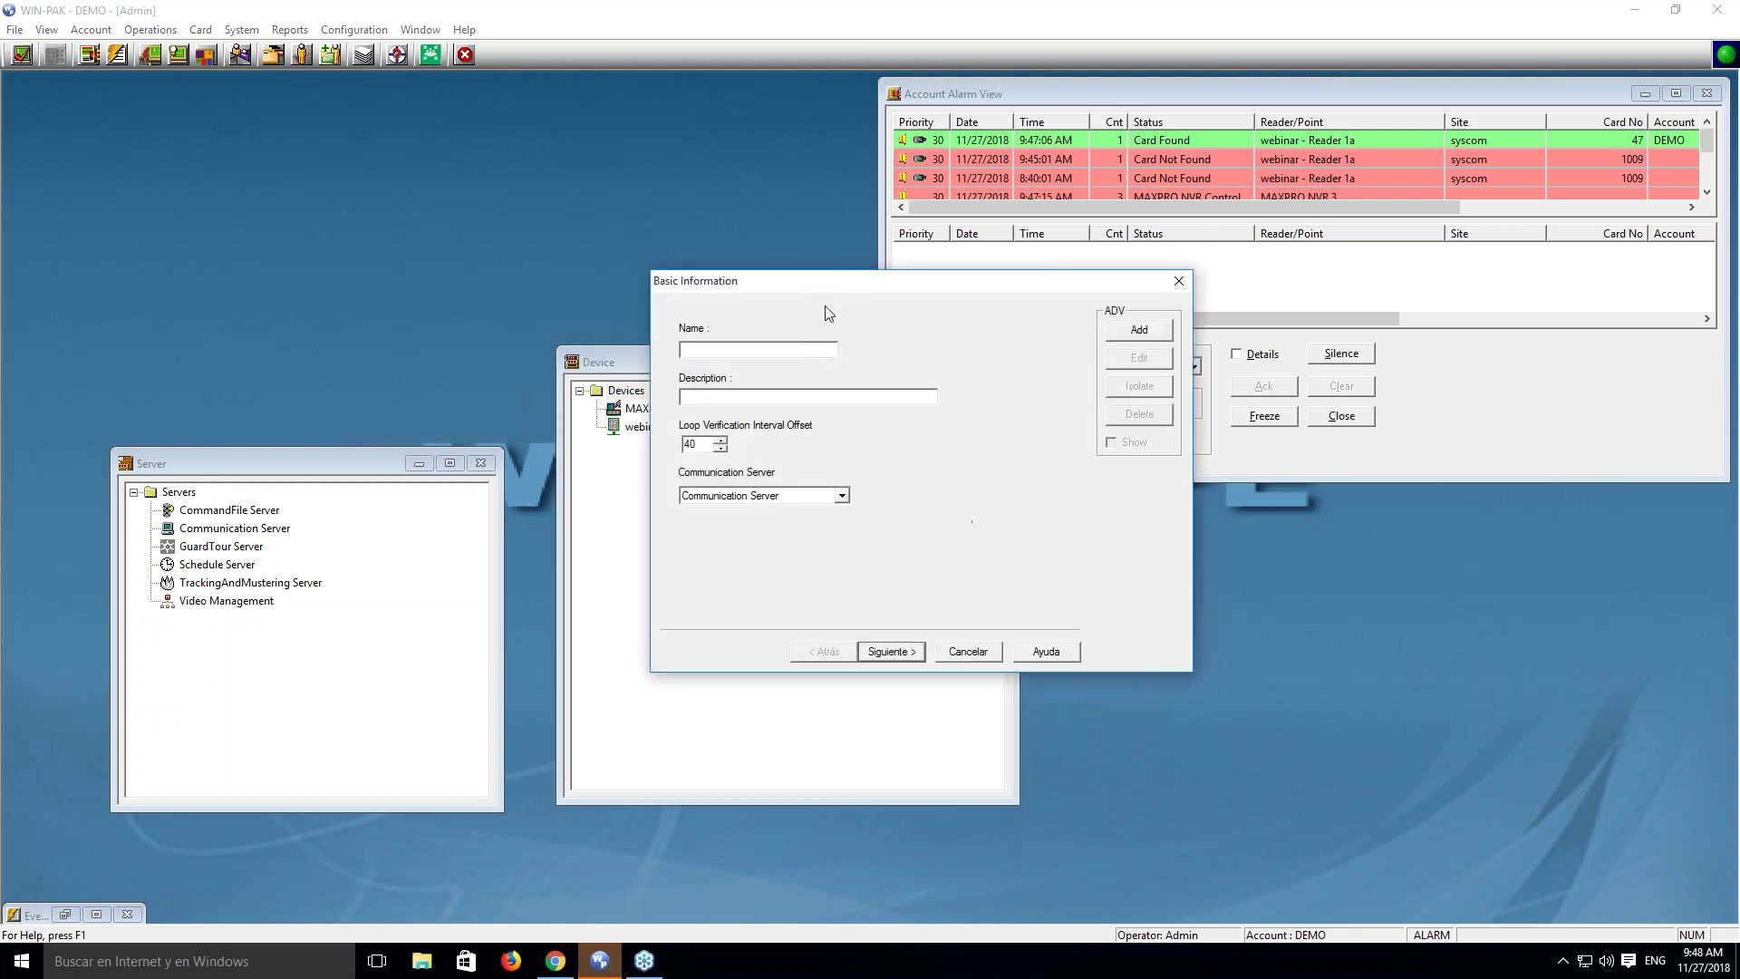
left_click(970, 653)
left_click(1002, 567)
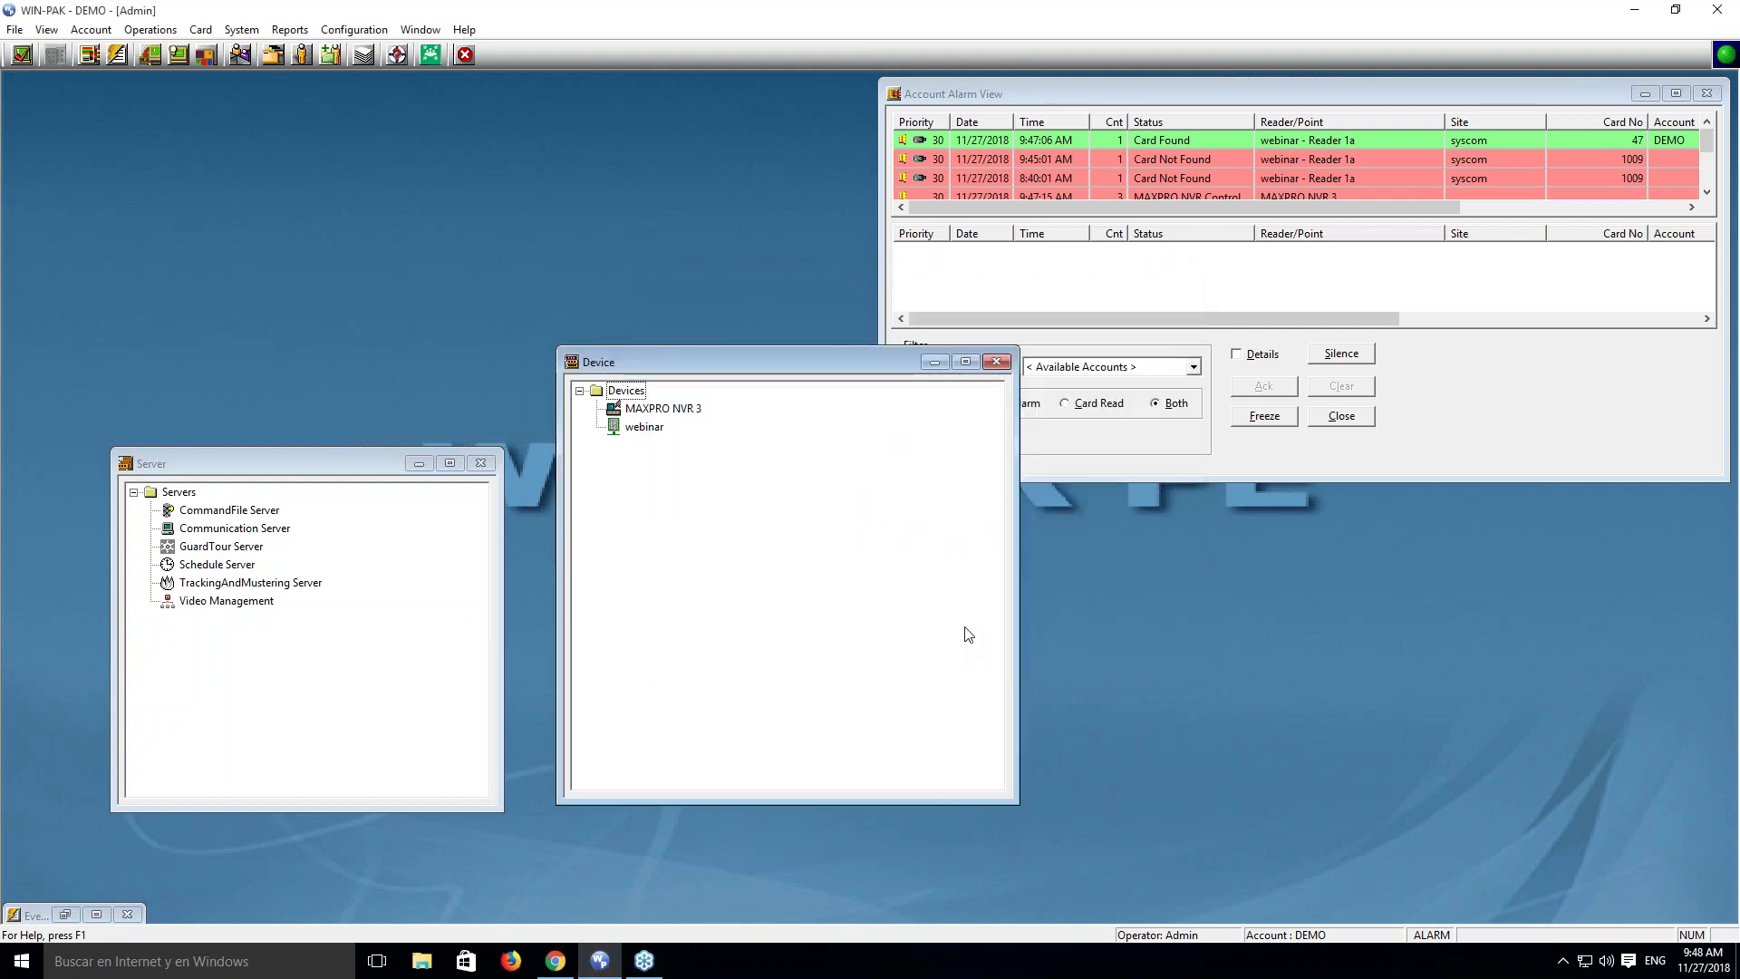